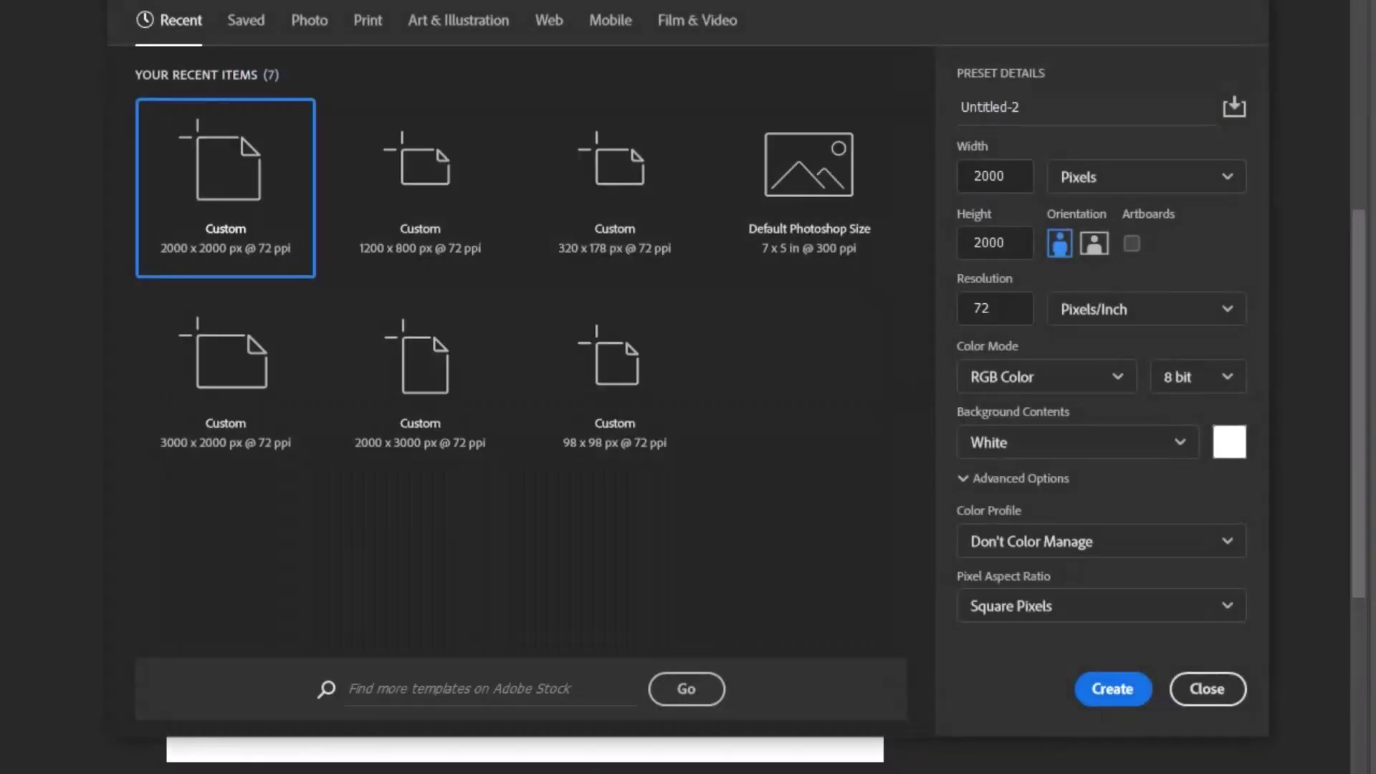
Step: Create a 2000 × 2000 px, 72 ppi document and paste in the two colour swatch squares
{"action": "left_click_drag", "start_coordinate": [1017, 179], "coordinate": [968, 176]}
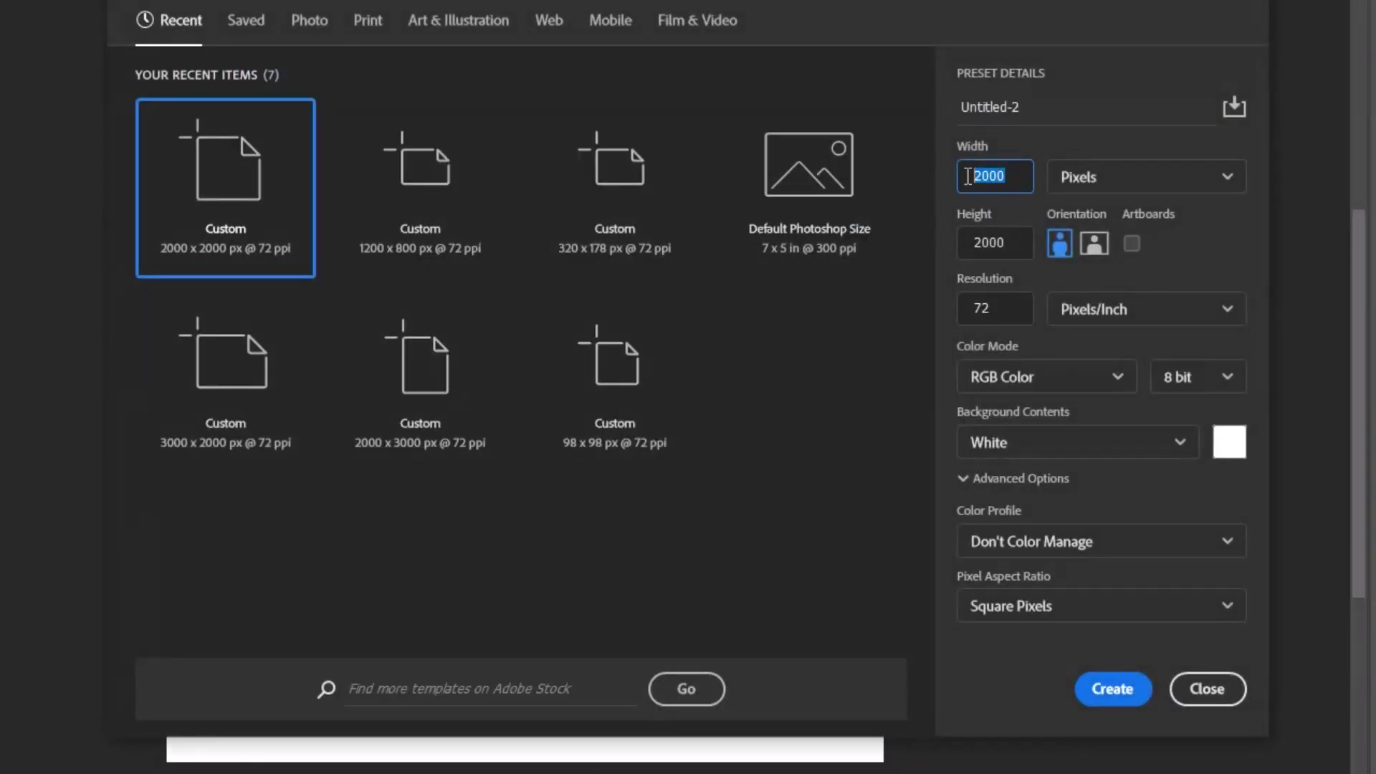
{"action": "type", "text": "20"}
{"action": "type", "text": "00"}
{"action": "left_click_drag", "start_coordinate": [1021, 241], "coordinate": [945, 244]}
{"action": "type", "text": "200"}
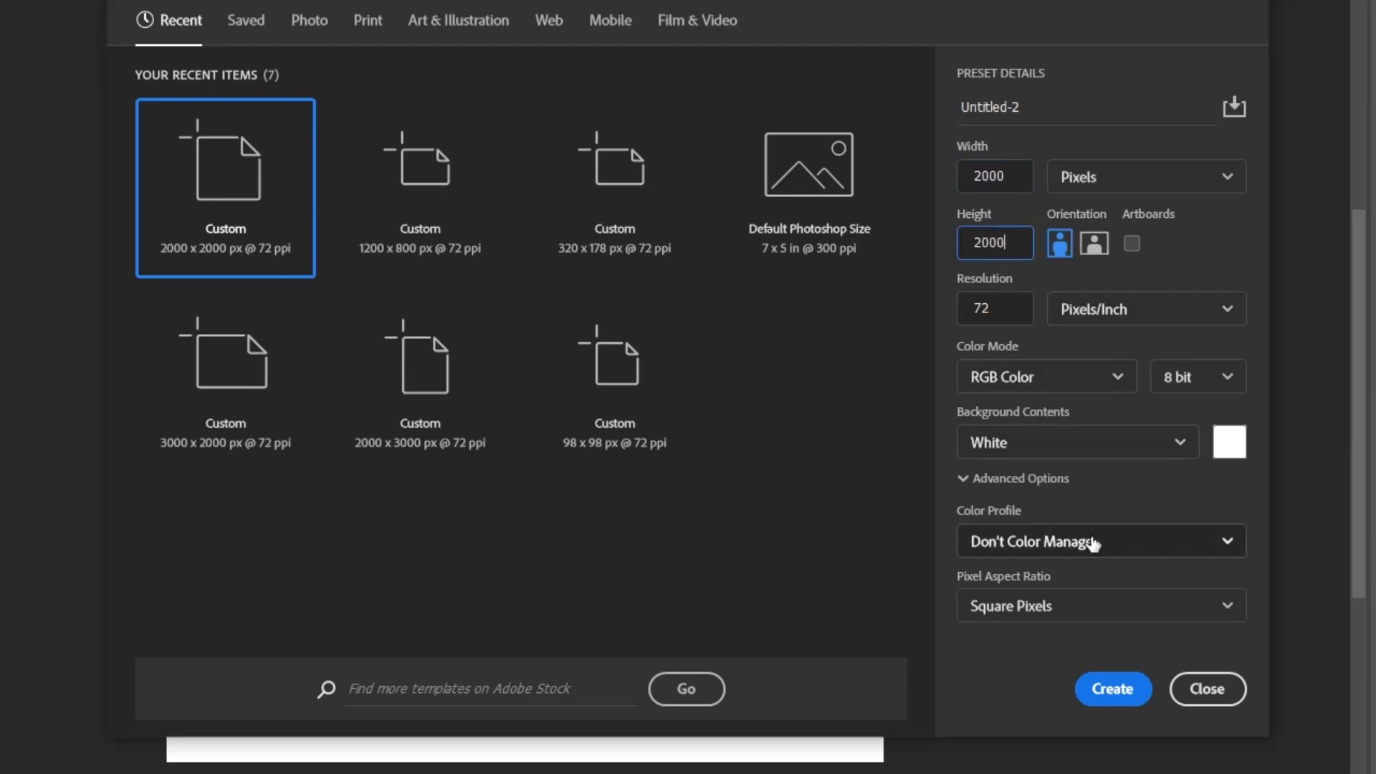
{"action": "key", "text": "Return"}
{"action": "key", "text": "ctrl+v"}
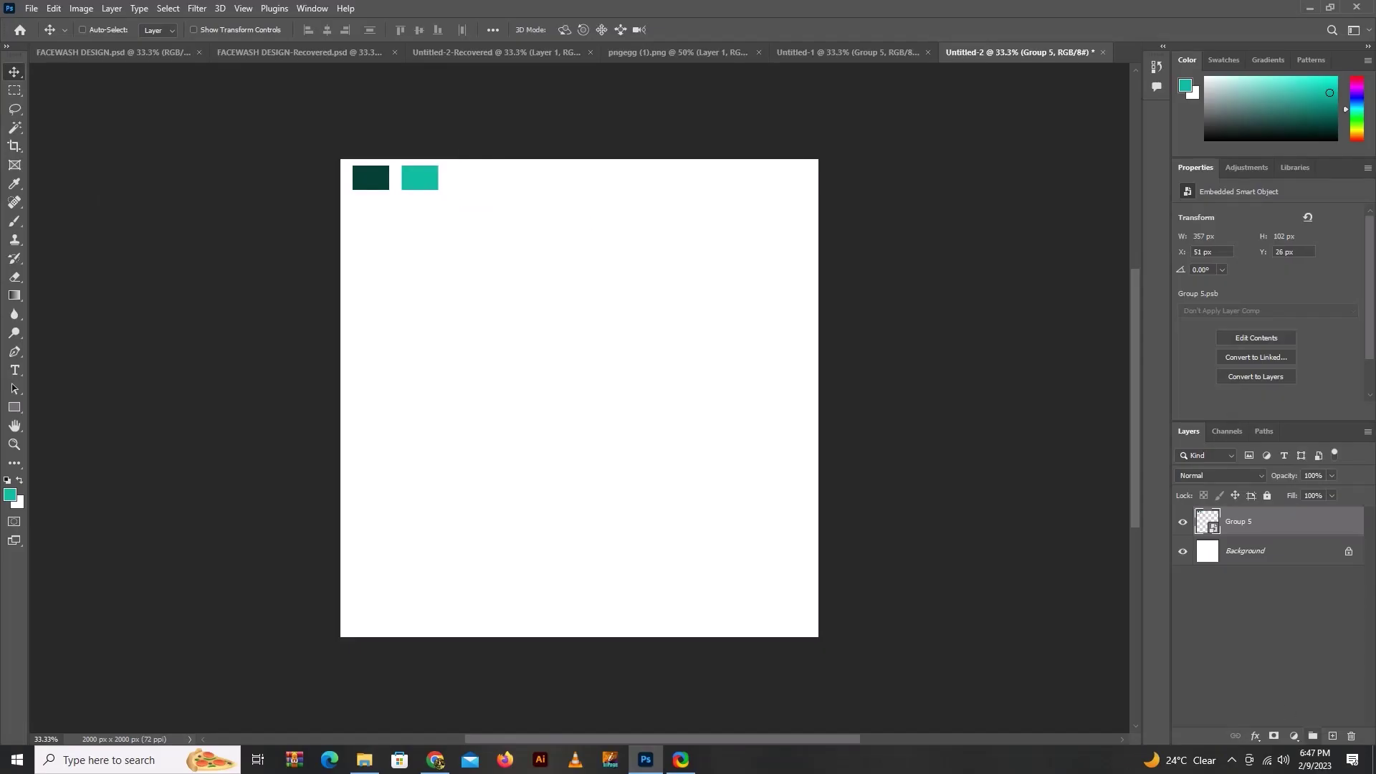
Step: Fill a new Layer 1 with the swatch's dark green and move it below Group 5
{"action": "left_click", "coordinate": [1333, 736]}
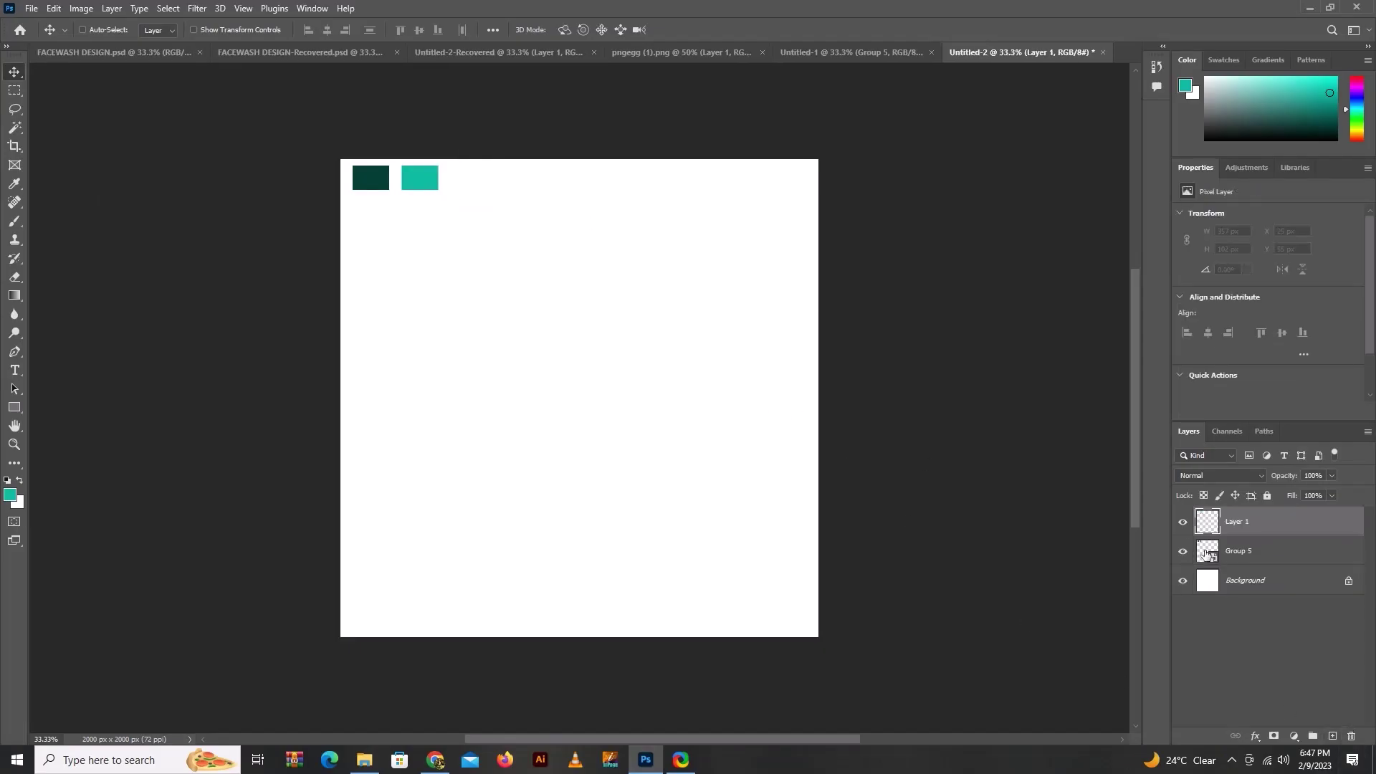
{"action": "left_click", "coordinate": [14, 90]}
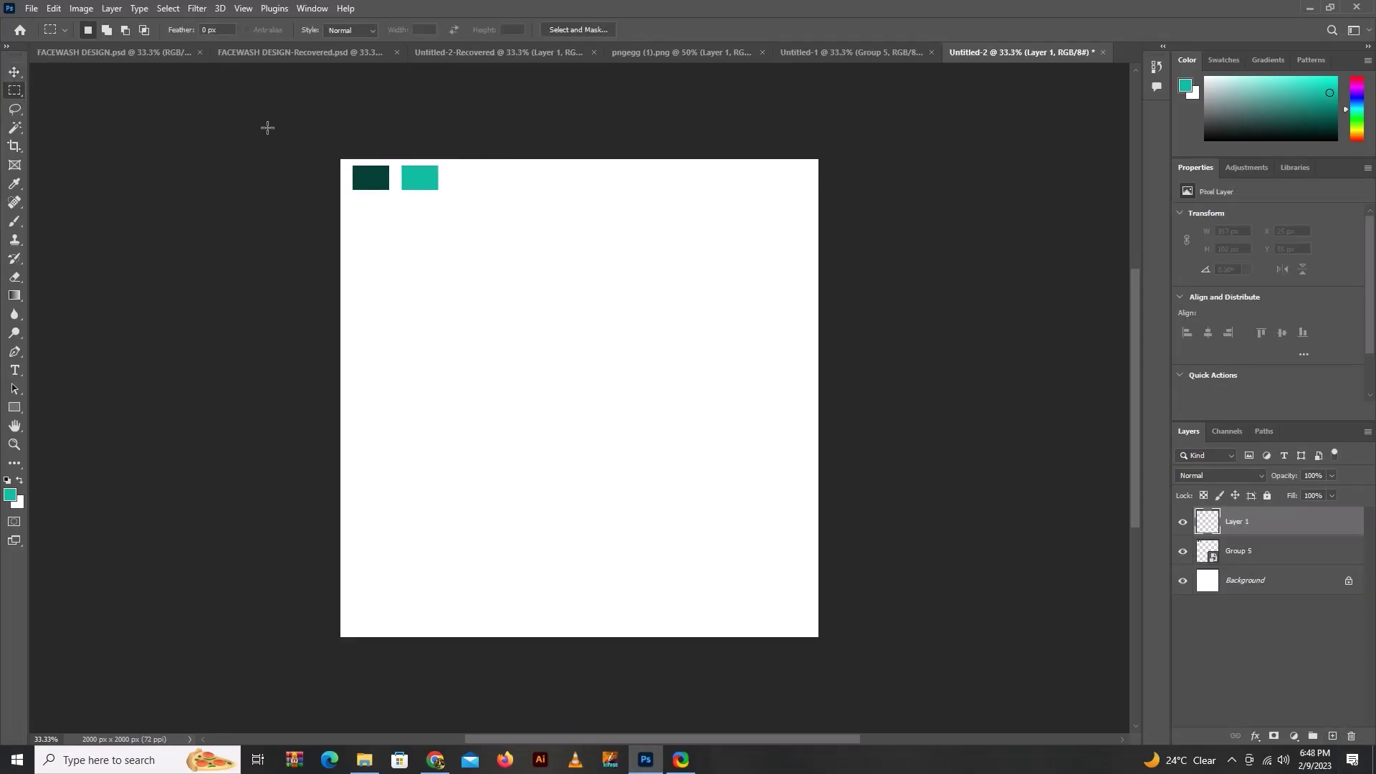
{"action": "left_click", "coordinate": [24, 69]}
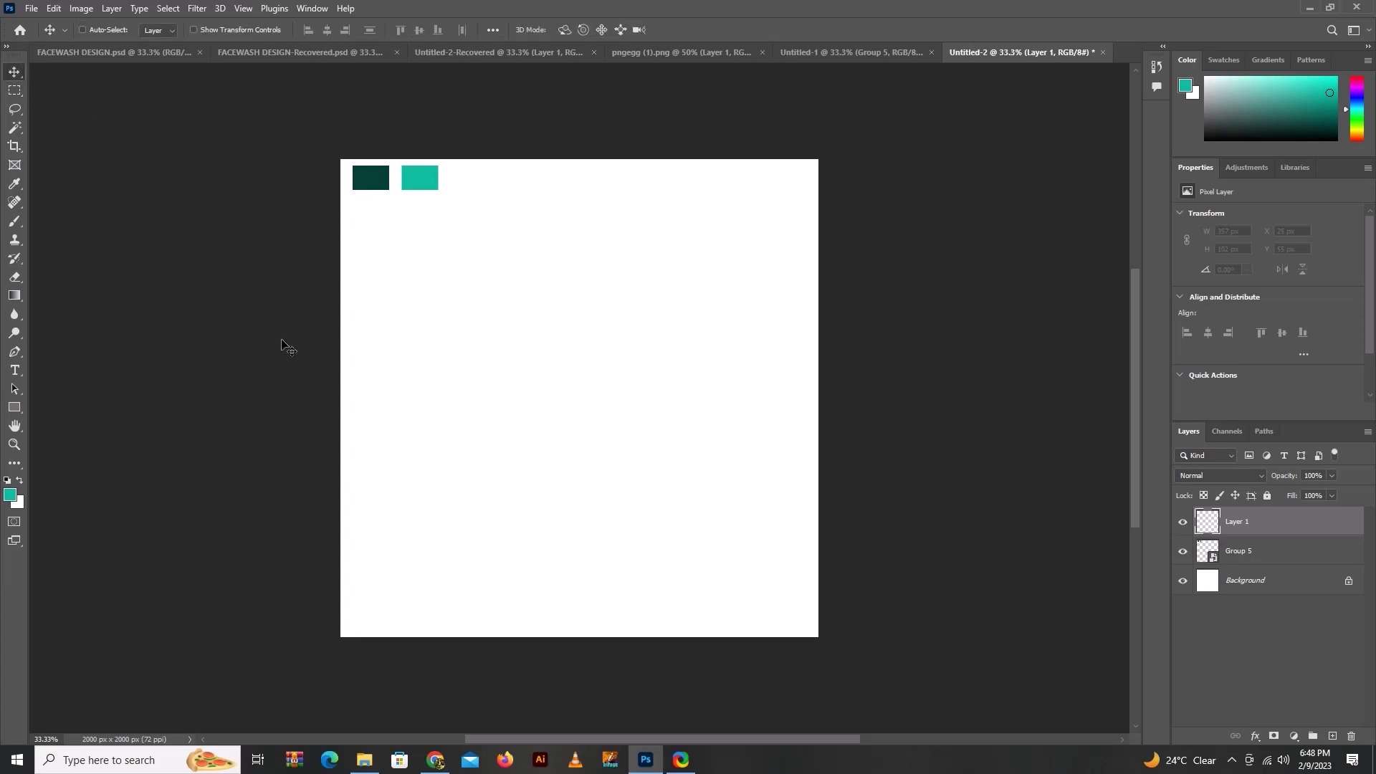
{"action": "left_click", "coordinate": [14, 183]}
{"action": "left_click", "coordinate": [373, 179]}
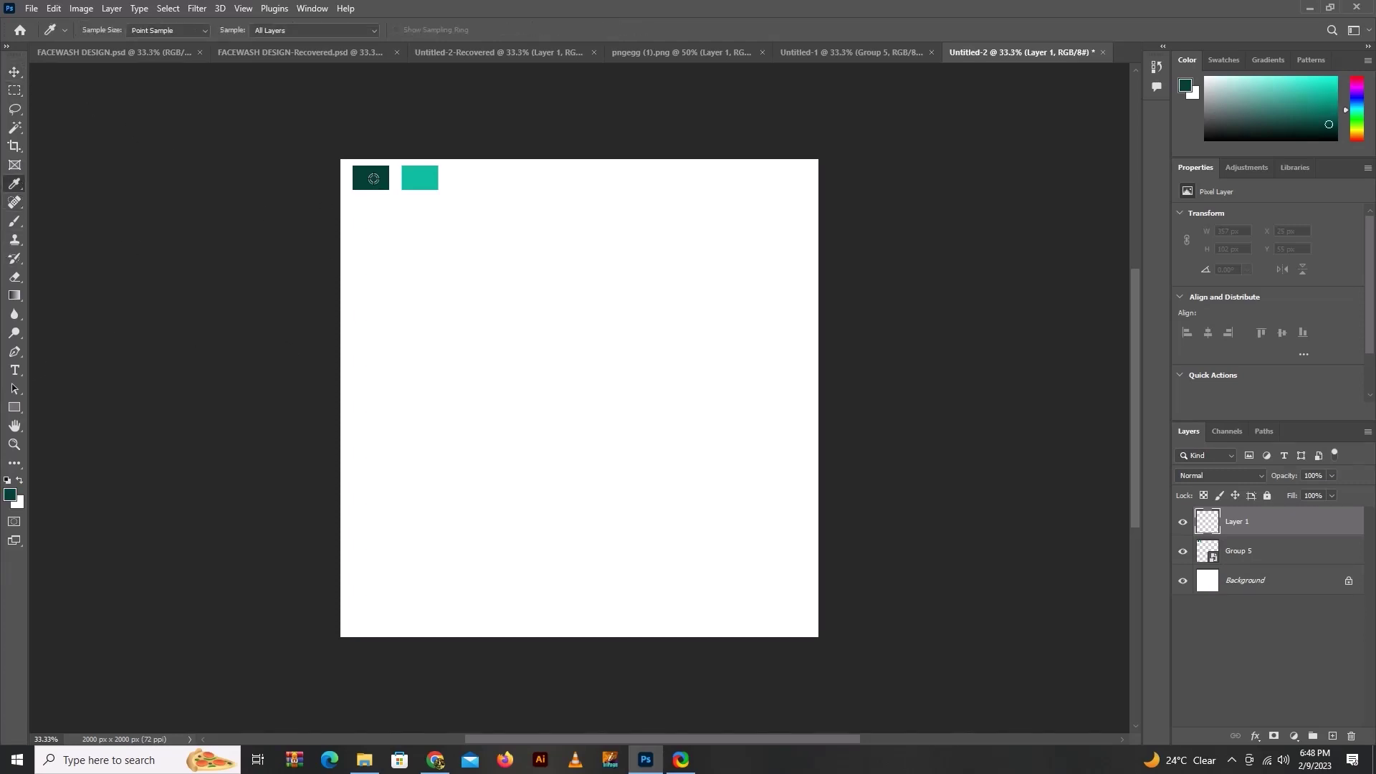
{"action": "left_click", "coordinate": [14, 71]}
{"action": "key", "text": "alt+BackSpace"}
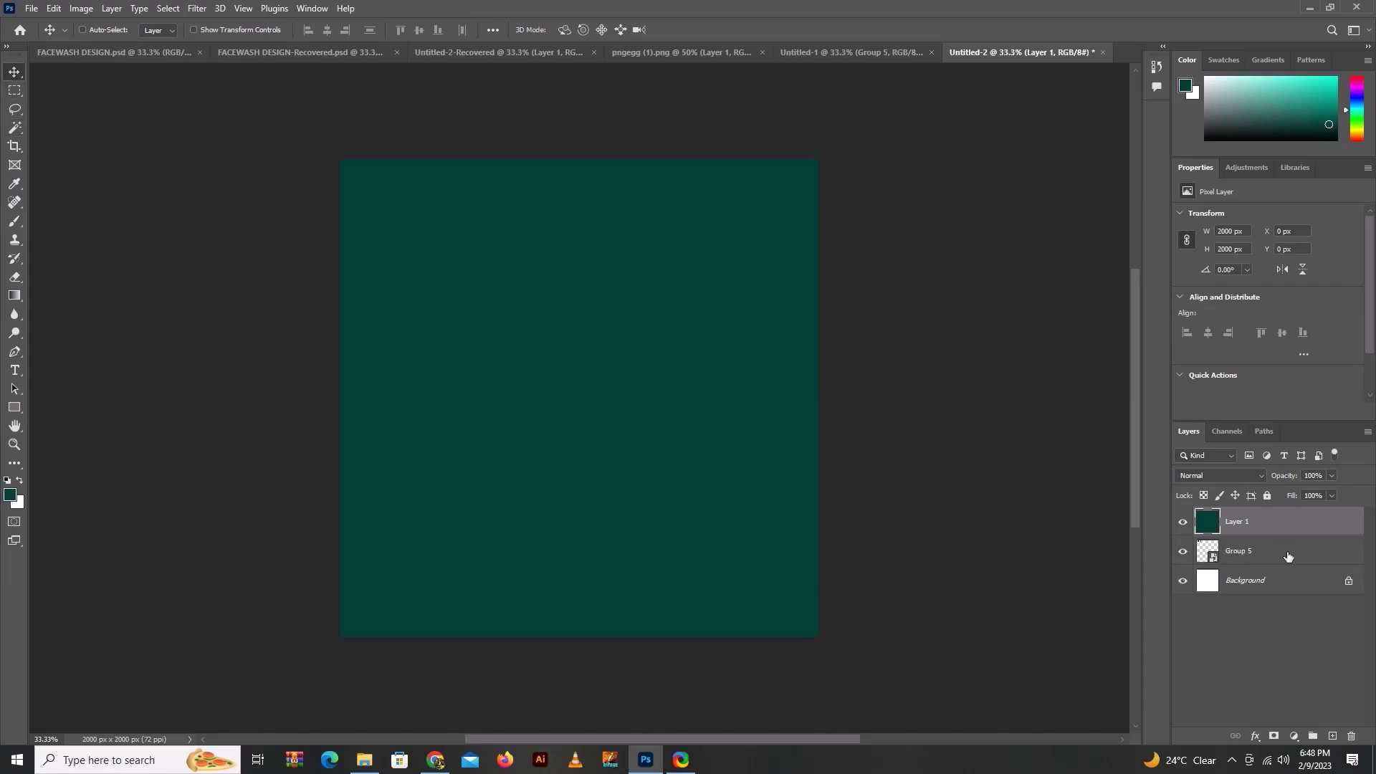
{"action": "left_click_drag", "start_coordinate": [1283, 522], "coordinate": [1283, 568]}
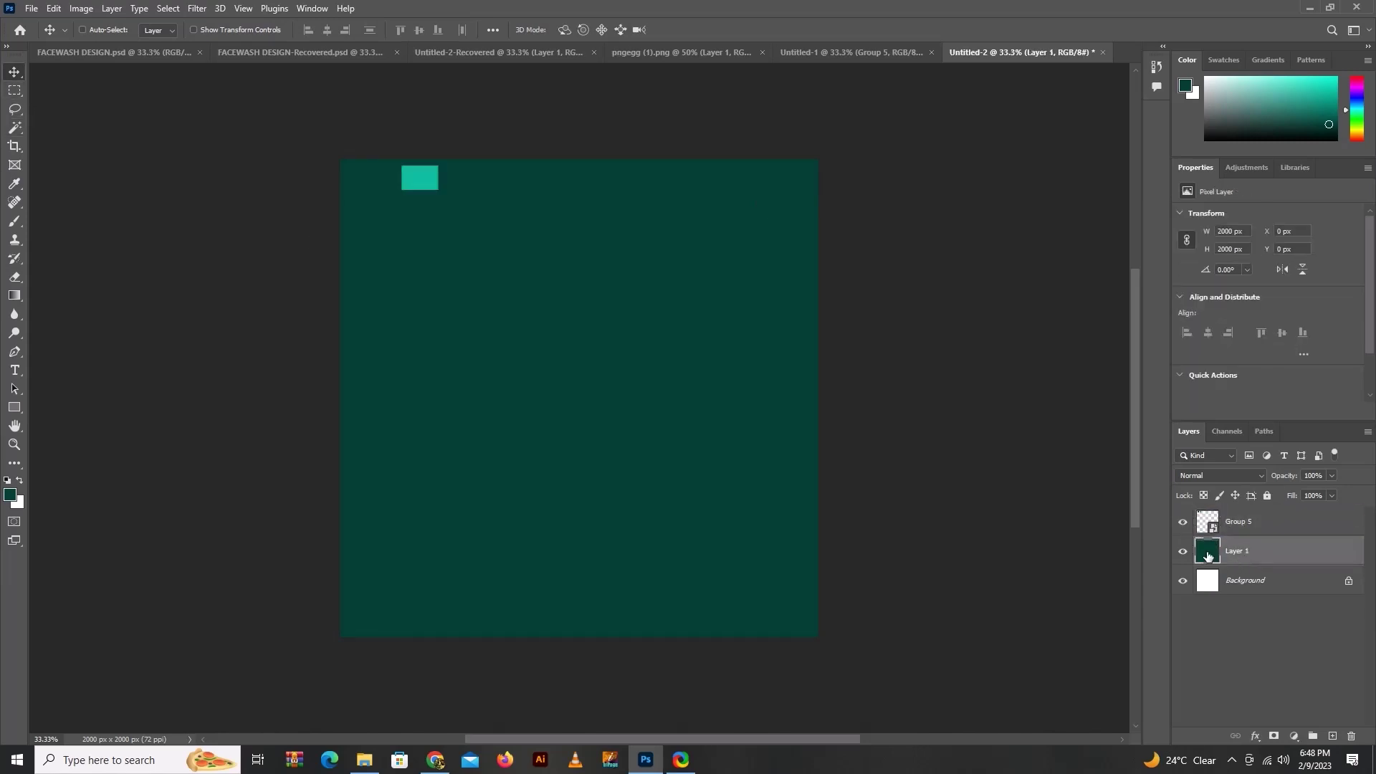
Step: Hide the swatch group and bring the PngItem face wash image into the design
{"action": "left_click", "coordinate": [1175, 521]}
{"action": "left_click", "coordinate": [30, 5]}
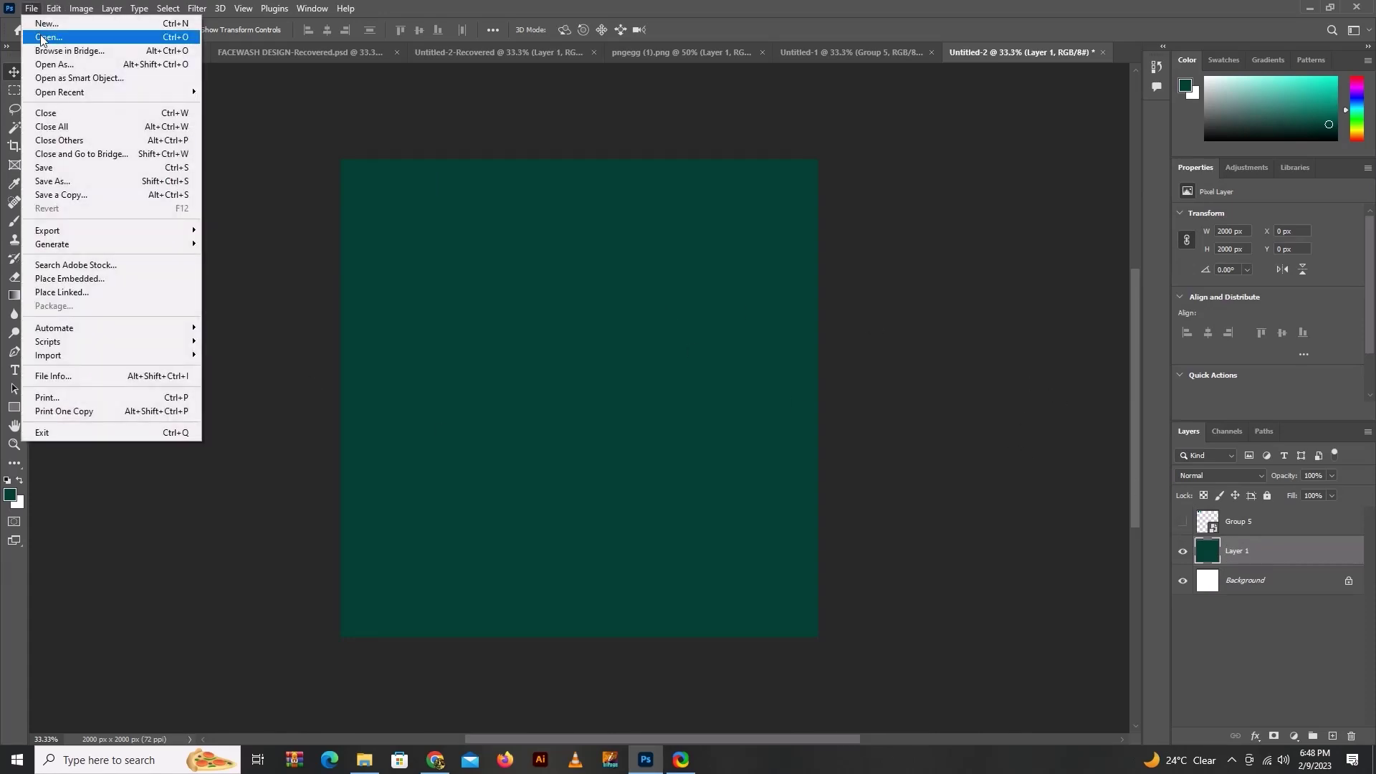
{"action": "left_click", "coordinate": [45, 36]}
{"action": "scroll", "coordinate": [199, 161], "scroll_direction": "down", "scroll_amount": 1}
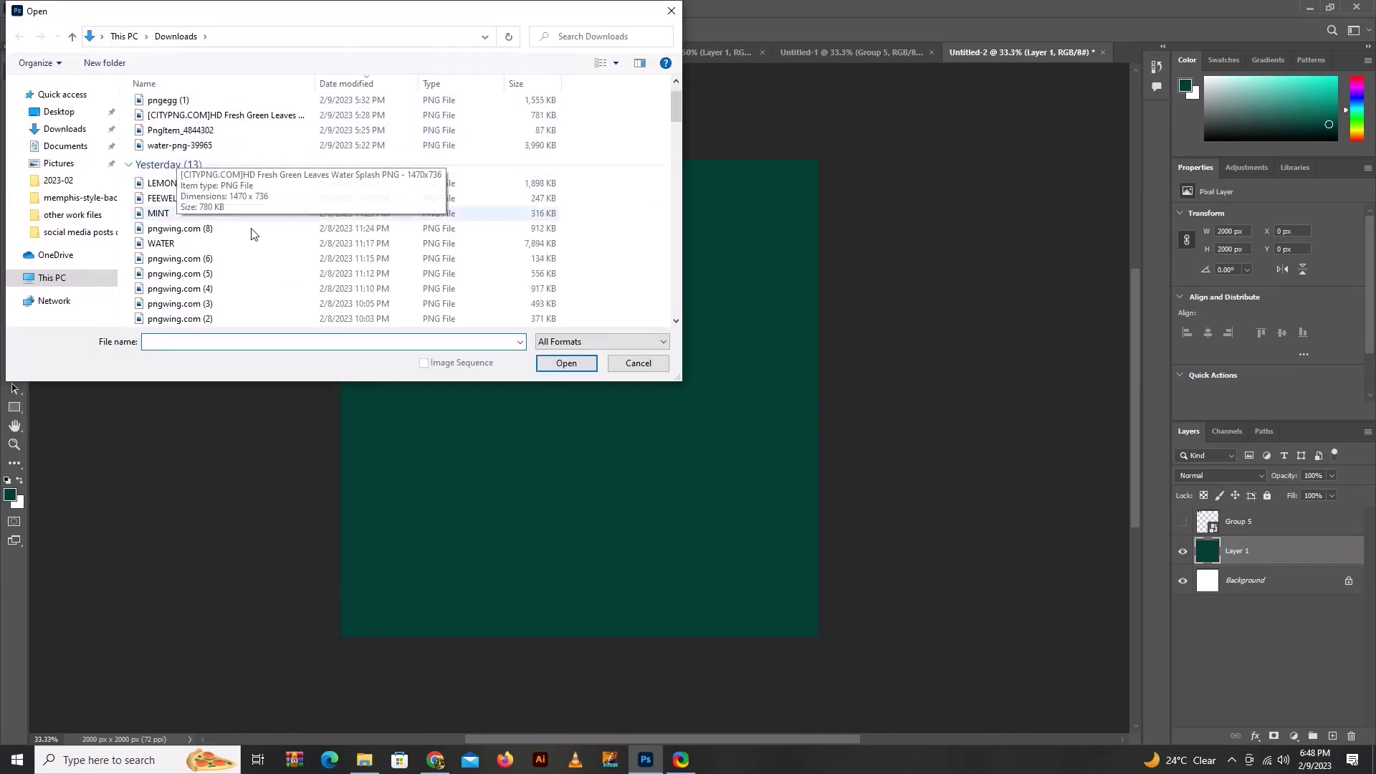
{"action": "scroll", "coordinate": [179, 216], "scroll_direction": "down", "scroll_amount": 3}
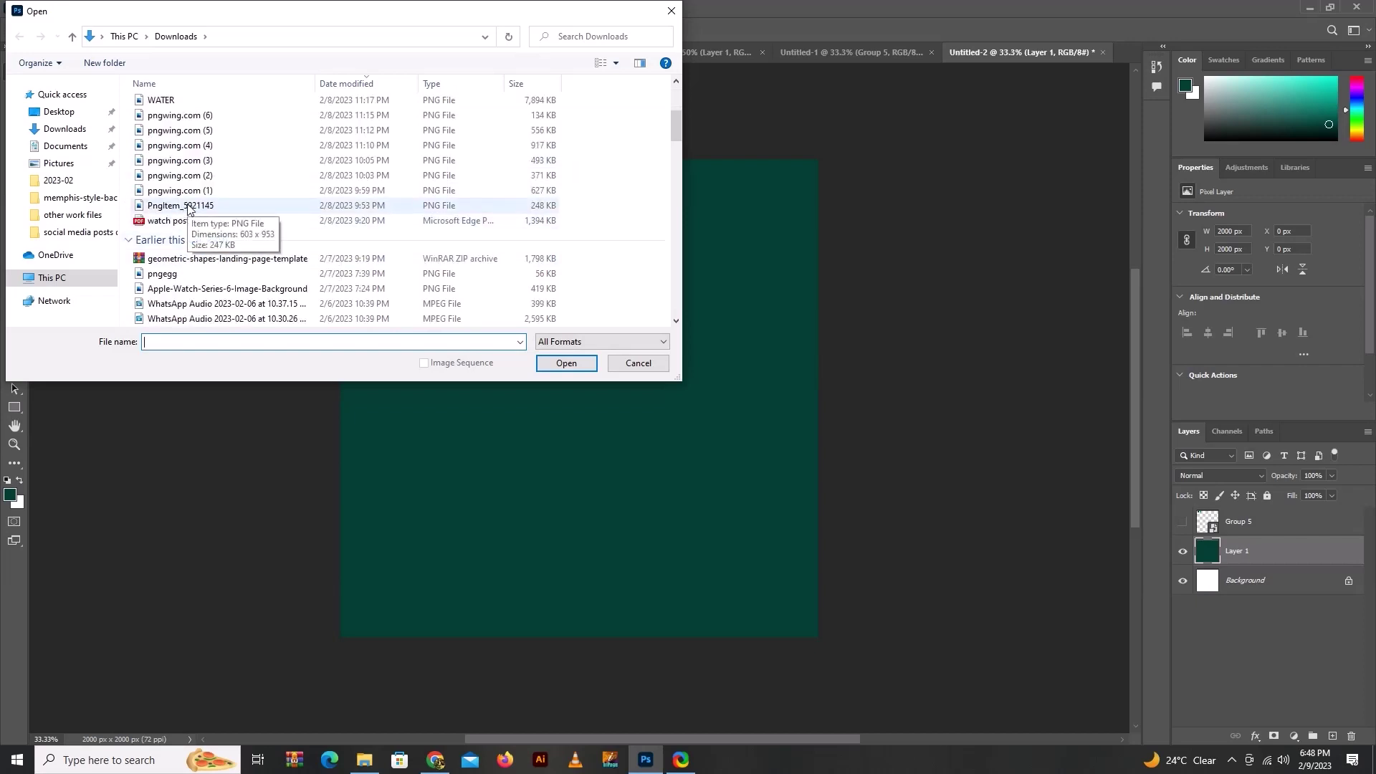
{"action": "double_click", "coordinate": [203, 206]}
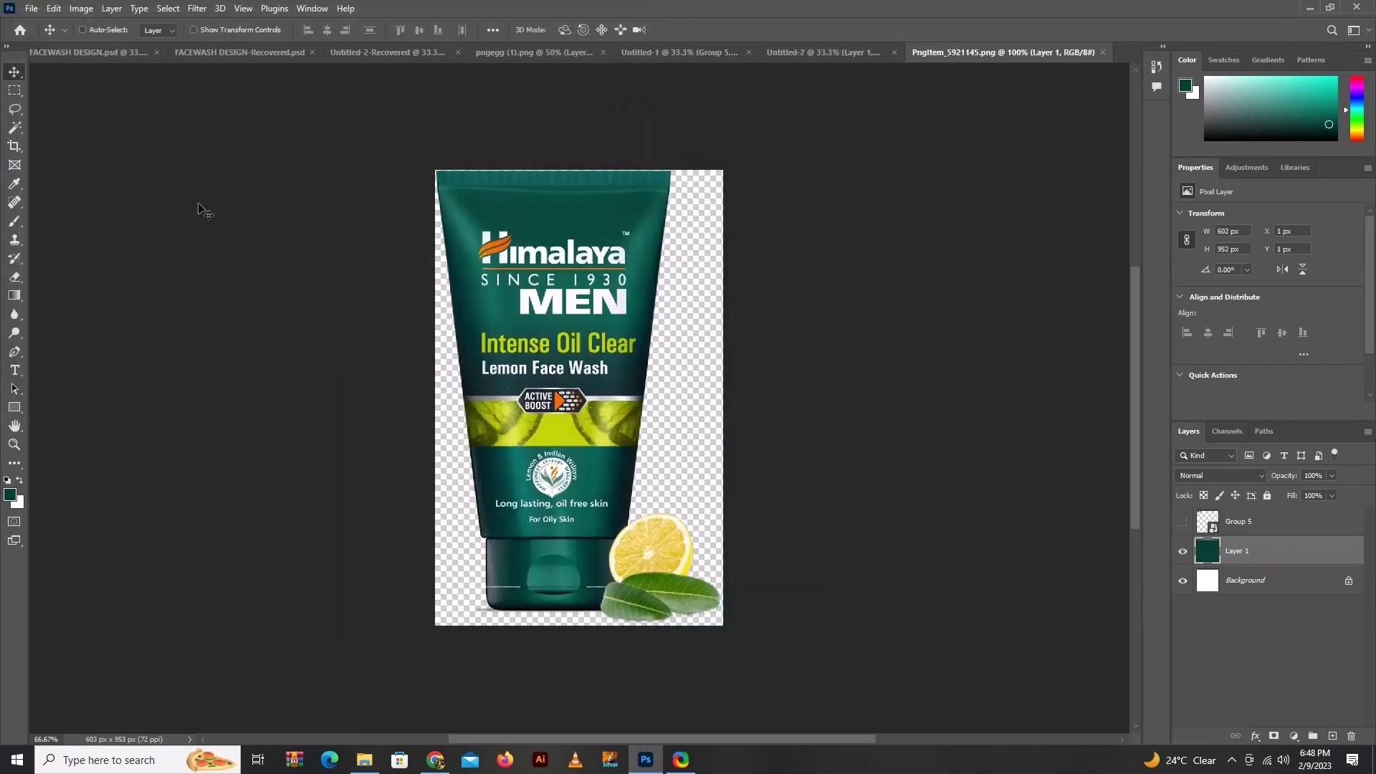
{"action": "mouse_move", "coordinate": [642, 294]}
{"action": "left_mouse_down"}
{"action": "mouse_move", "coordinate": [777, 90]}
{"action": "mouse_move", "coordinate": [818, 56]}
{"action": "mouse_move", "coordinate": [781, 106]}
{"action": "left_mouse_up"}
{"action": "left_click_drag", "start_coordinate": [602, 390], "coordinate": [606, 388]}
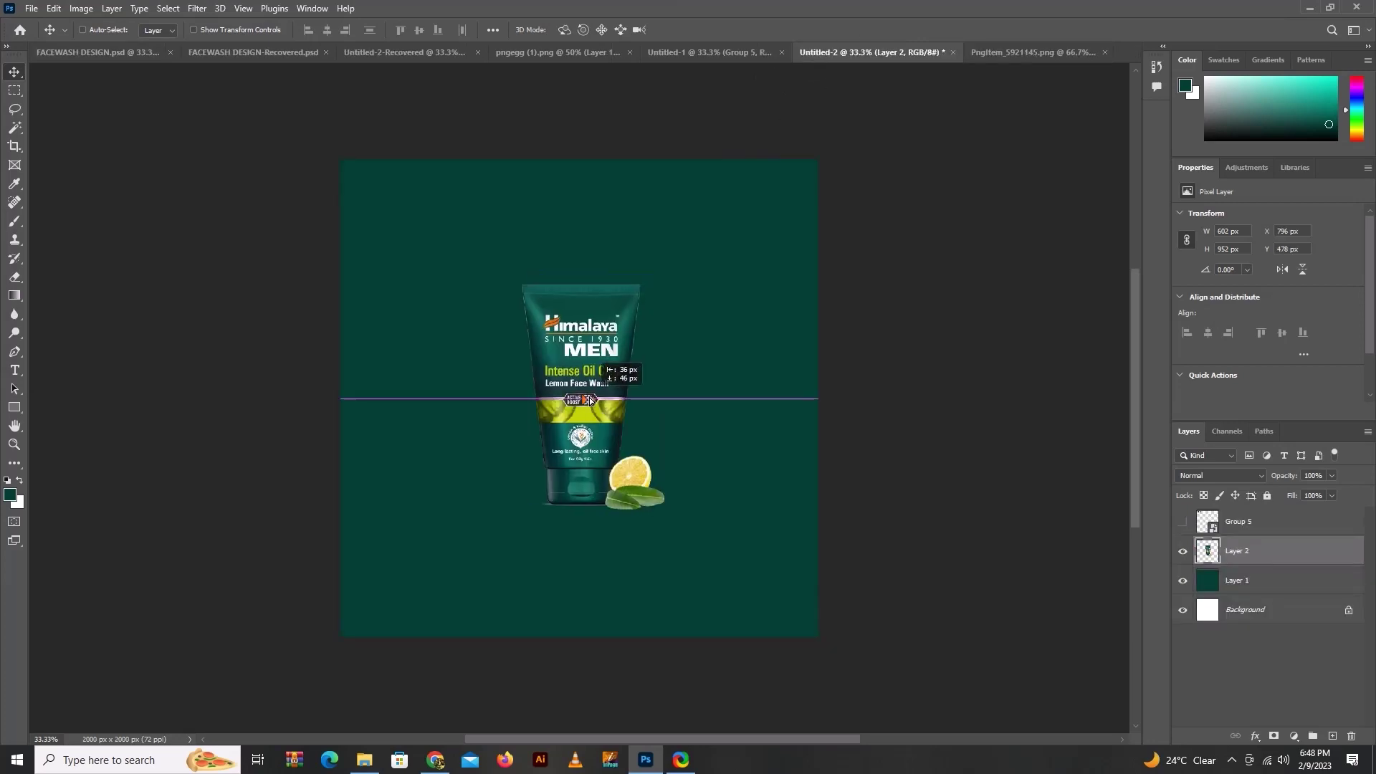
Step: Enlarge the face wash tube around its centre
{"action": "key", "text": "ctrl+t"}
{"action": "left_click_drag", "start_coordinate": [673, 288], "coordinate": [708, 229]}
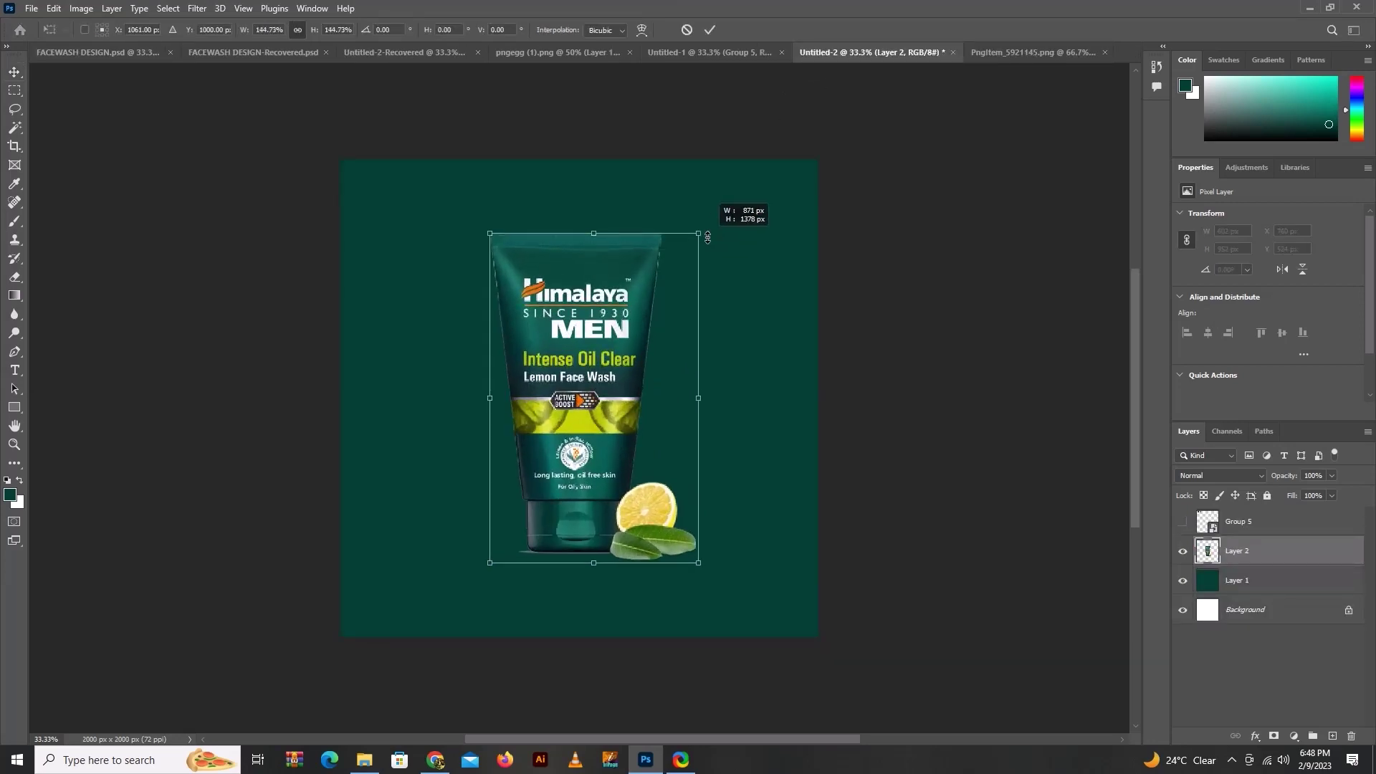
{"action": "key", "text": "Return"}
{"action": "key", "text": "ctrl+minus"}
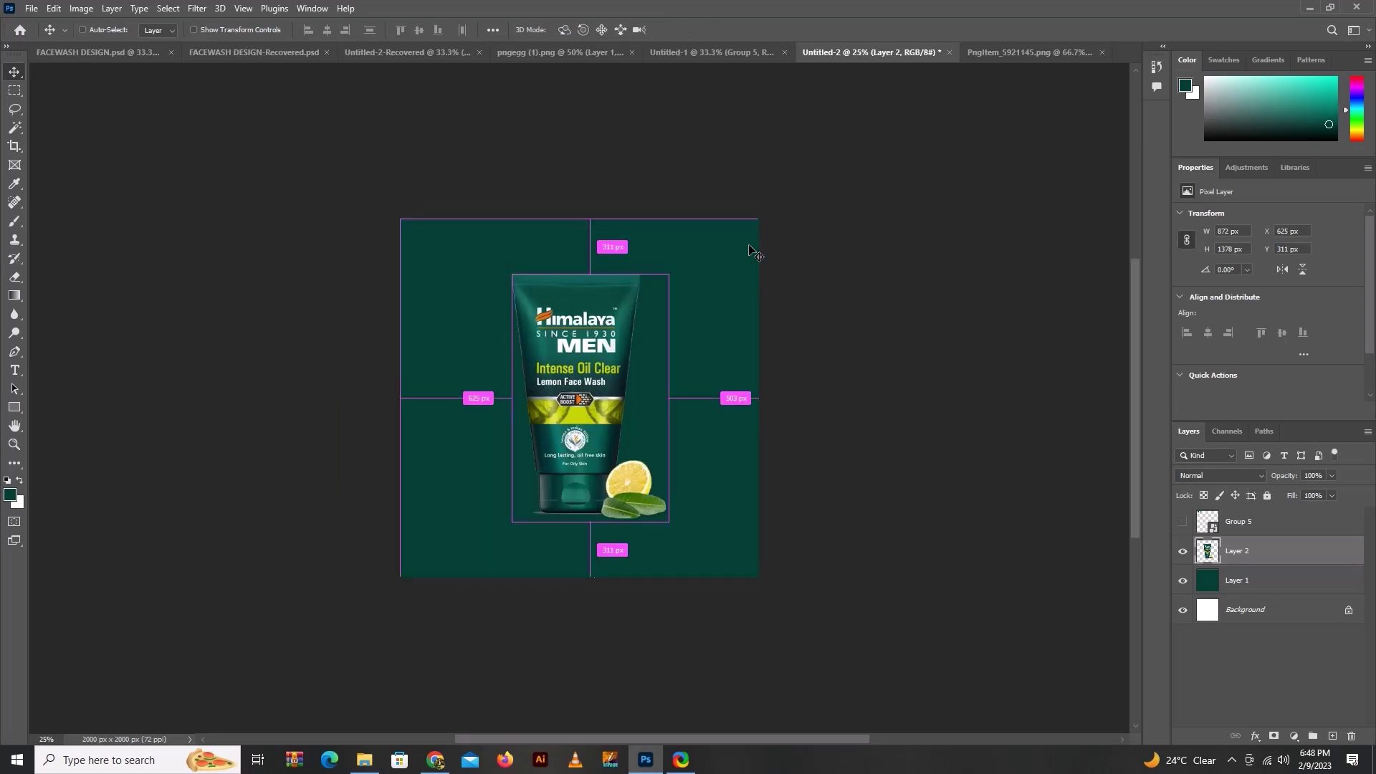
Step: Centre the tube horizontally on the canvas, fine-tuning with small nudges
{"action": "key", "text": "m"}
{"action": "left_click_drag", "start_coordinate": [254, 165], "coordinate": [881, 608]}
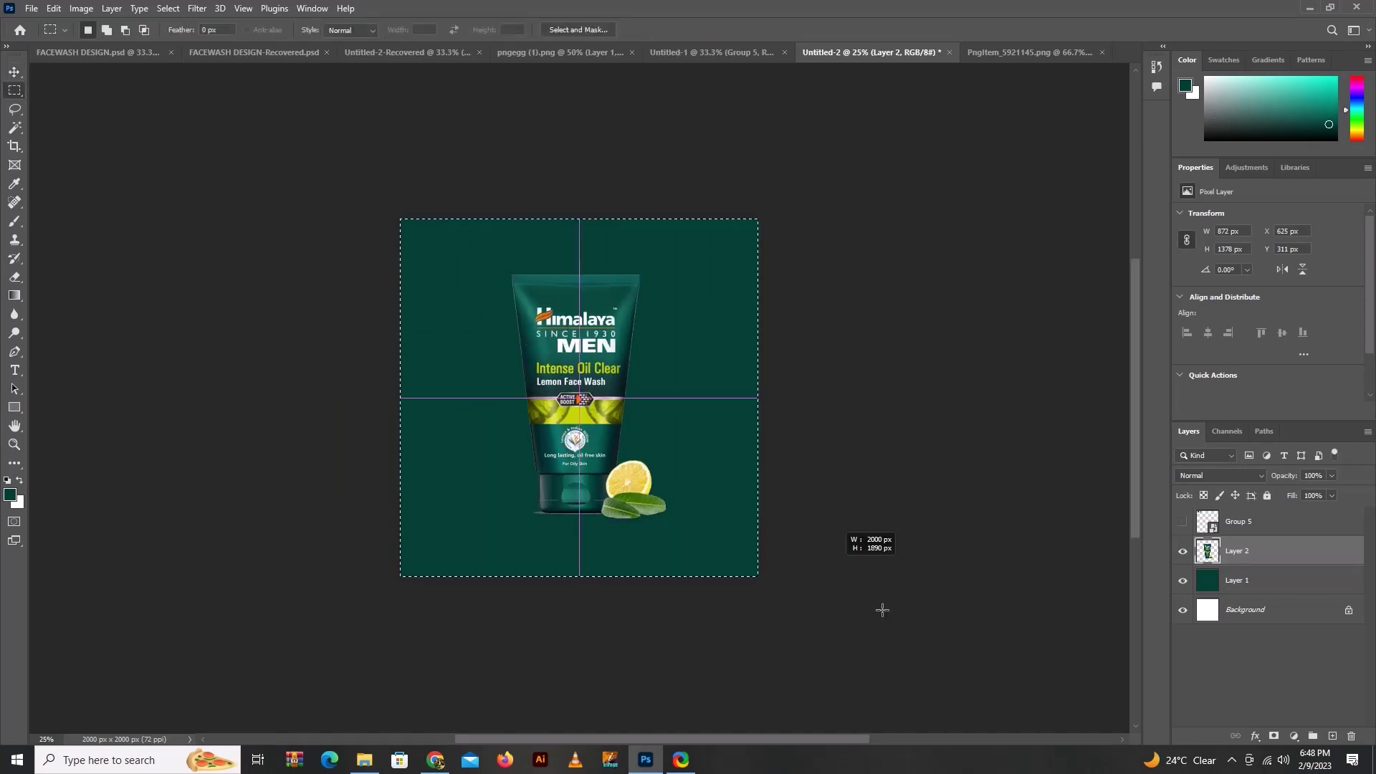
{"action": "left_click", "coordinate": [14, 72]}
{"action": "left_click", "coordinate": [327, 29]}
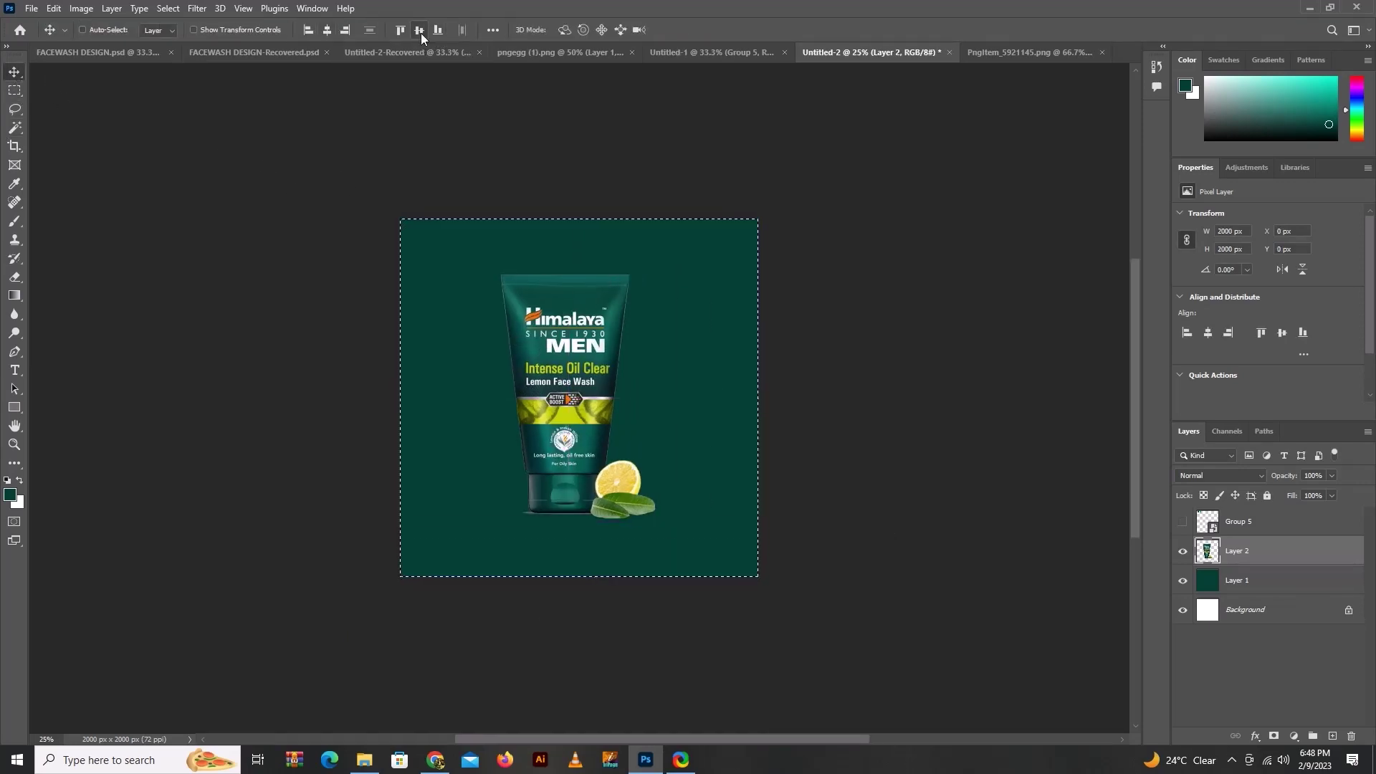
{"action": "key", "text": "ctrl+d"}
{"action": "key", "text": "shift+Right"}
{"action": "key", "text": "shift+Right"}
{"action": "key", "text": "shift+Right"}
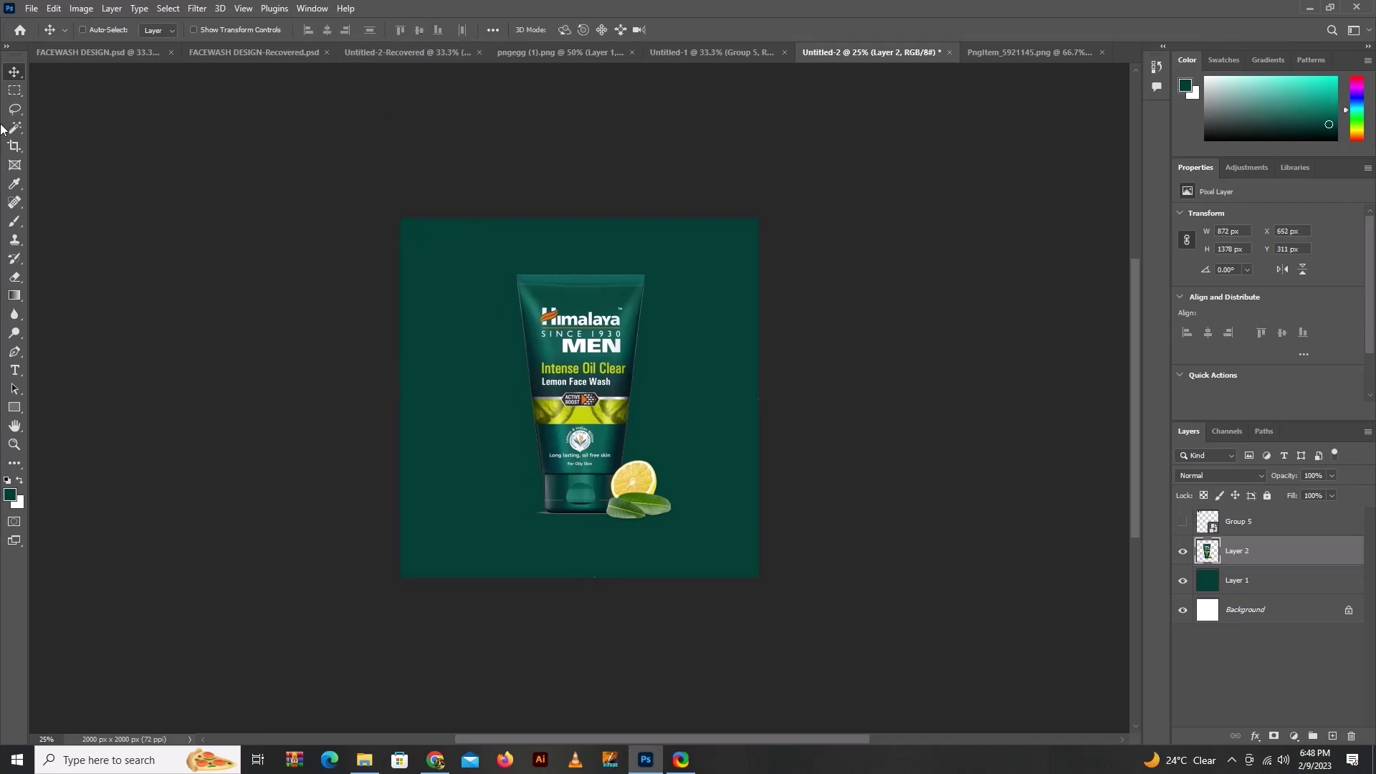
{"action": "key", "text": "Left"}
{"action": "key", "text": "Left"}
{"action": "key", "text": "shift+Left"}
{"action": "key", "text": "ctrl+plus"}
{"action": "key", "text": "ctrl+plus"}
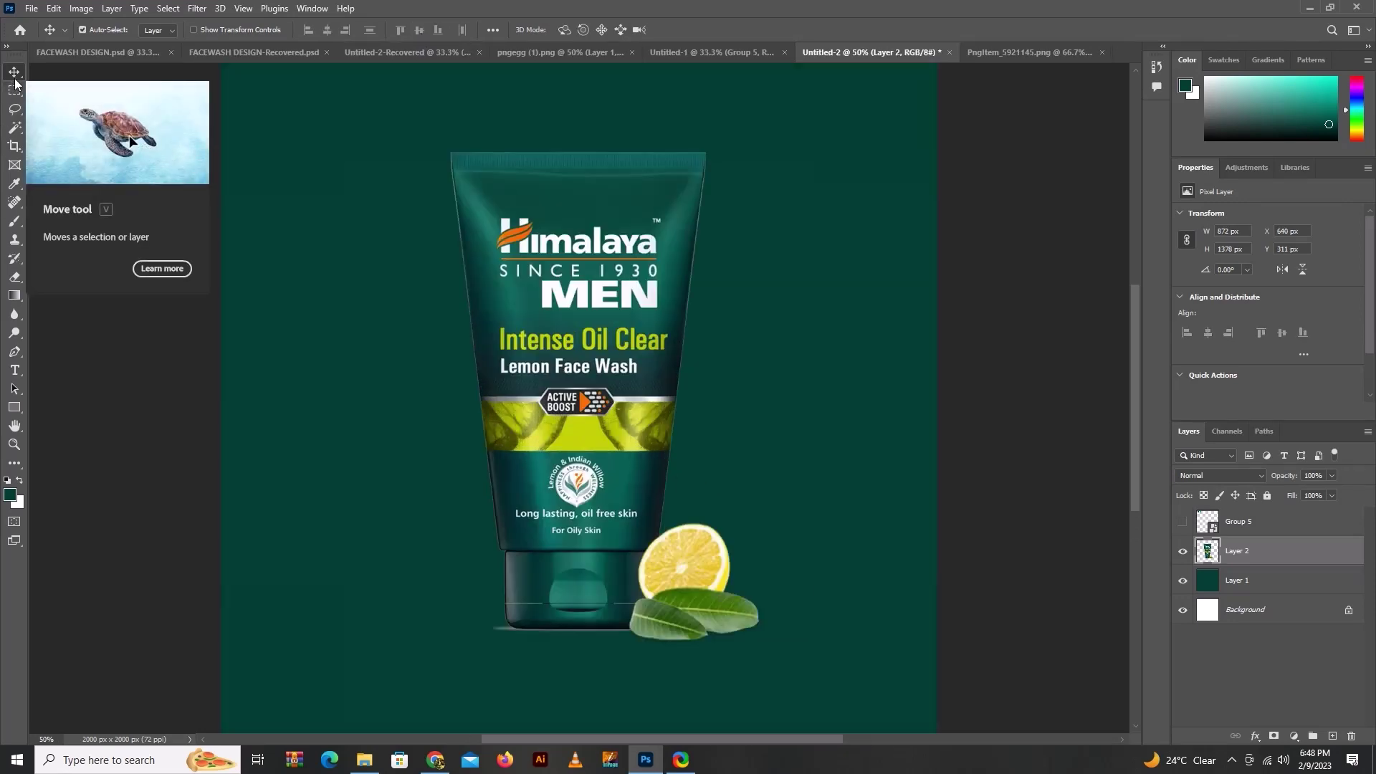
{"action": "key", "text": "ctrl+minus"}
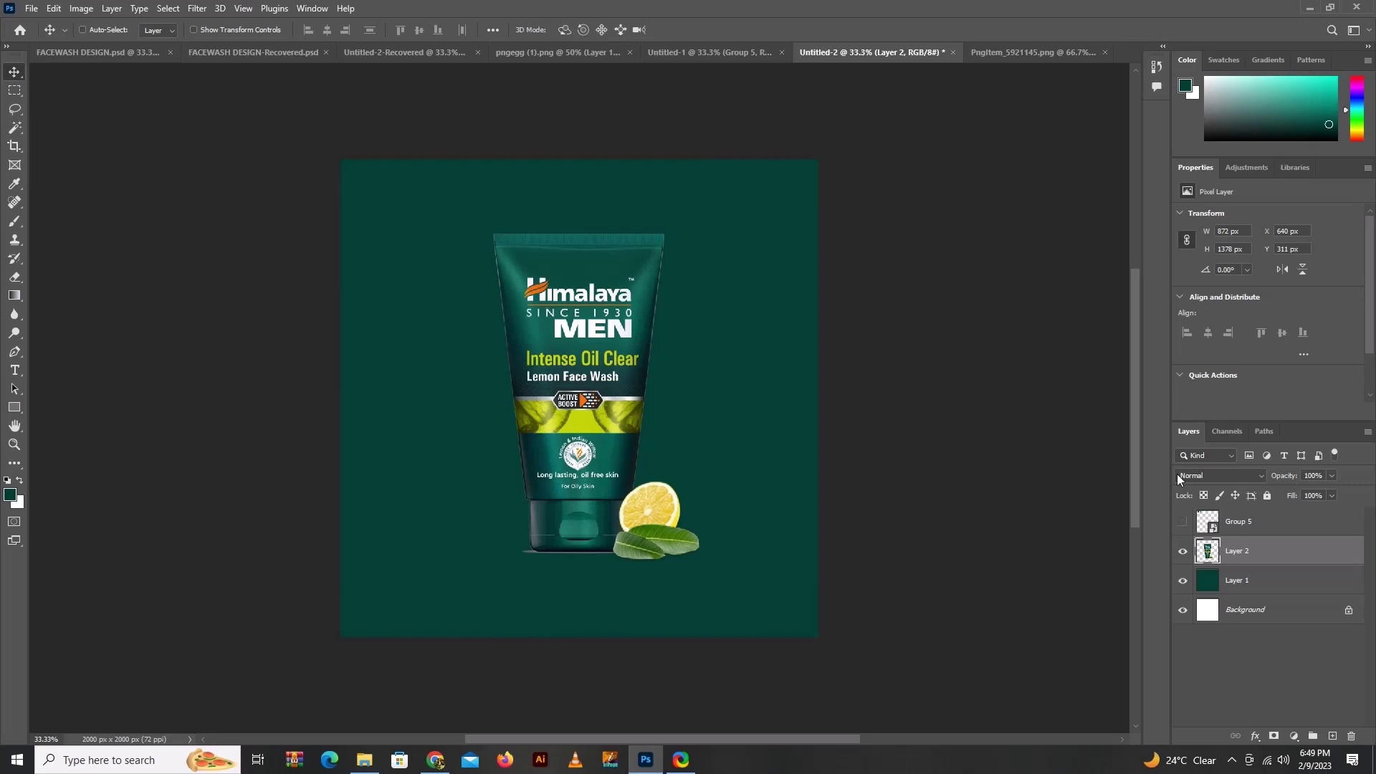
Step: Add a layer mask to the face wash layer and paint along the tube's base with a size-70 brush
{"action": "left_click", "coordinate": [1275, 731]}
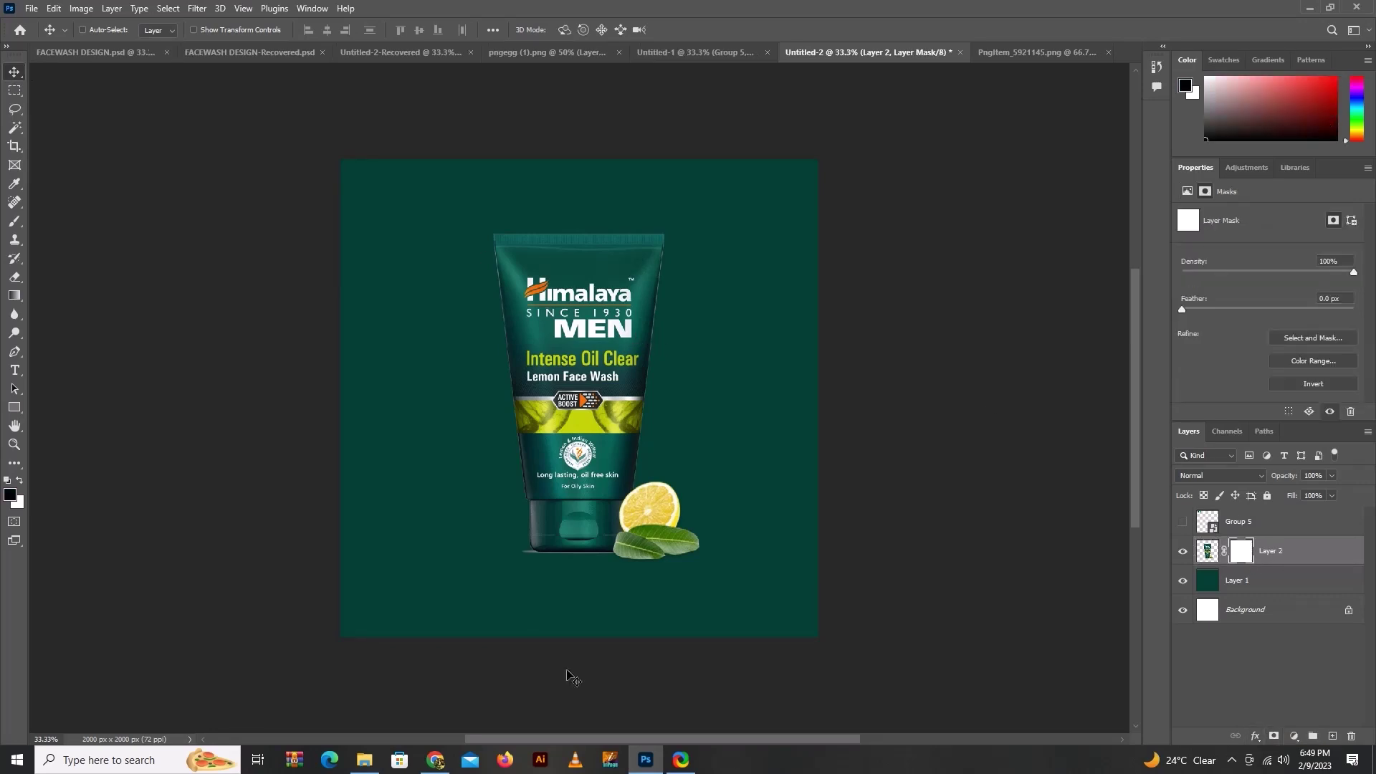
{"action": "left_click", "coordinate": [14, 220]}
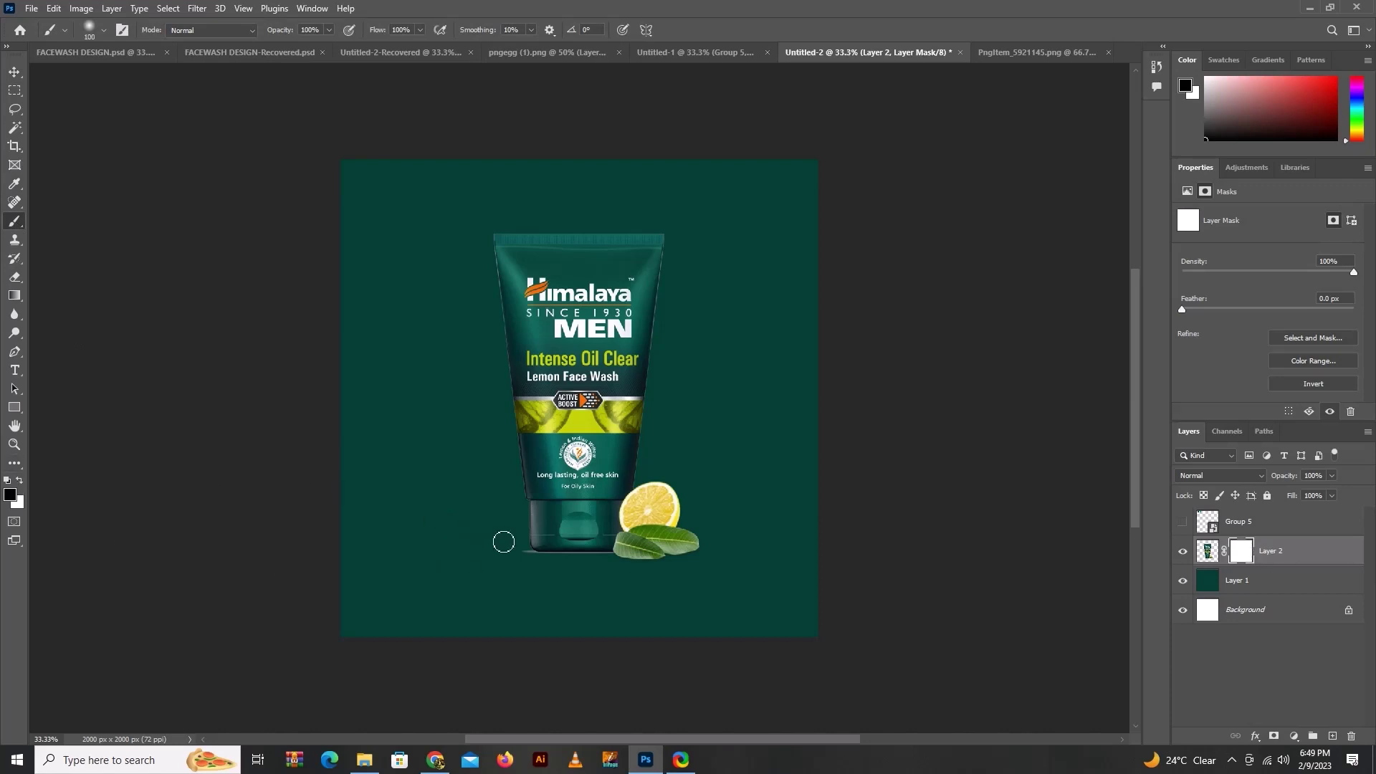
{"action": "key", "text": "bracketleft"}
{"action": "key", "text": "bracketleft"}
{"action": "key", "text": "bracketleft"}
{"action": "left_click", "coordinate": [15, 72]}
{"action": "key", "text": "ctrl+minus"}
{"action": "key", "text": "ctrl+plus"}
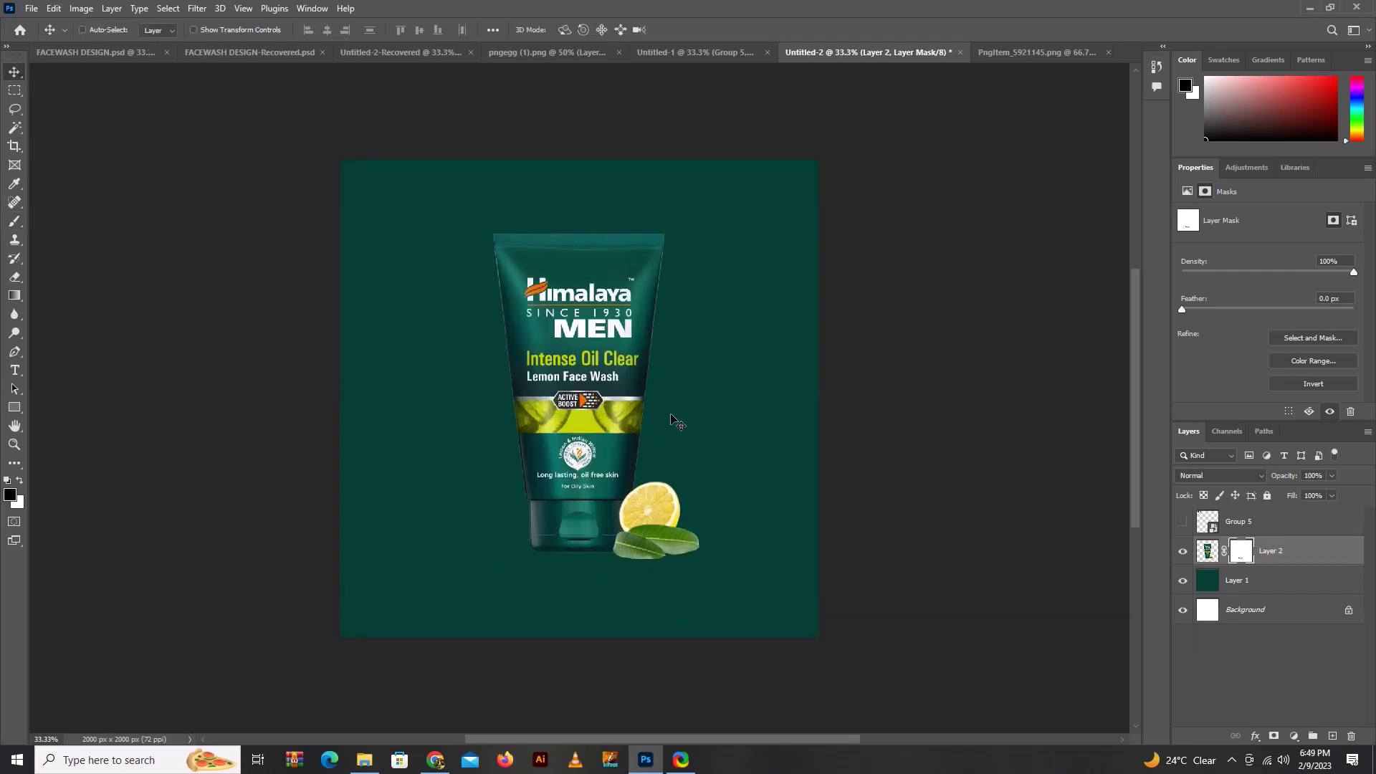
Step: Bring the WATER splash image into the design and shrink it around the tube
{"action": "left_click", "coordinate": [30, 6]}
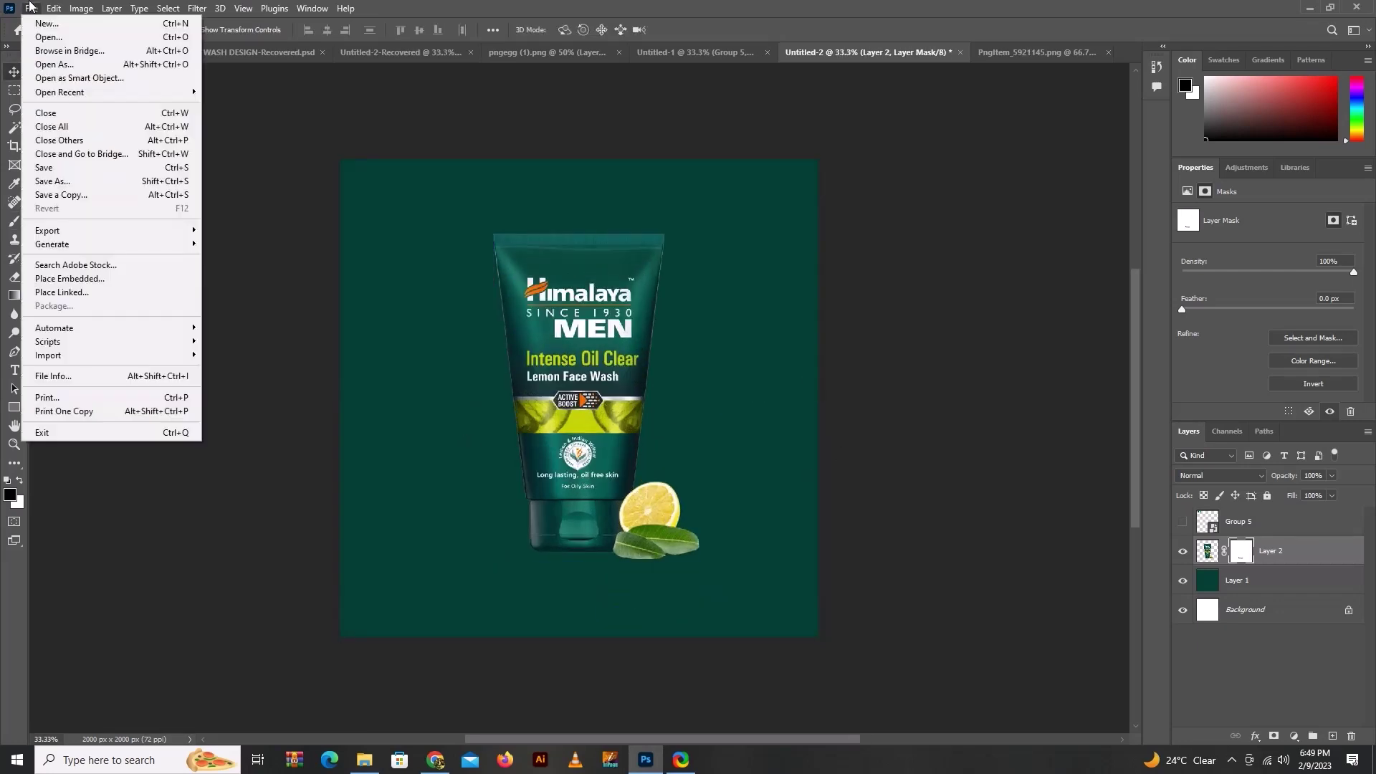
{"action": "left_click", "coordinate": [35, 38]}
{"action": "scroll", "coordinate": [156, 144], "scroll_direction": "down", "scroll_amount": 2}
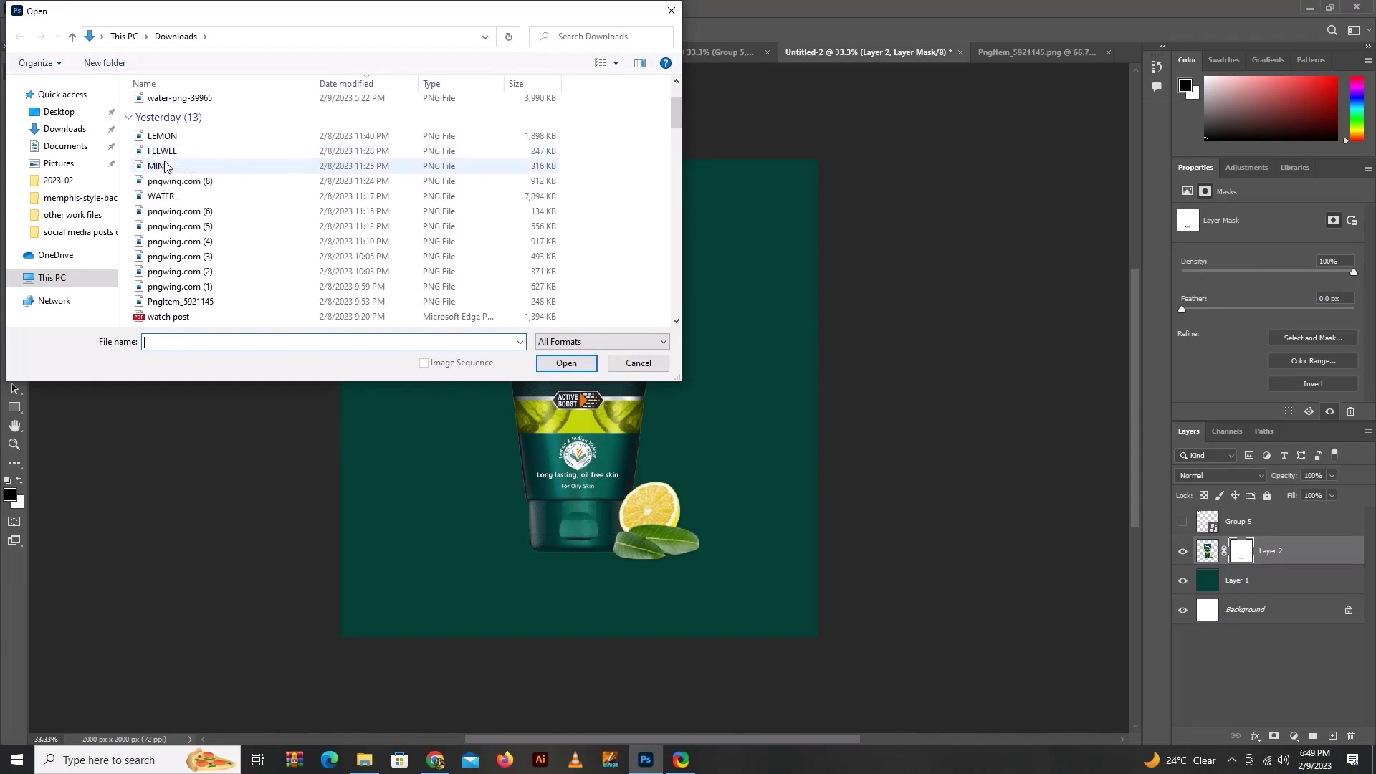
{"action": "left_click", "coordinate": [166, 166]}
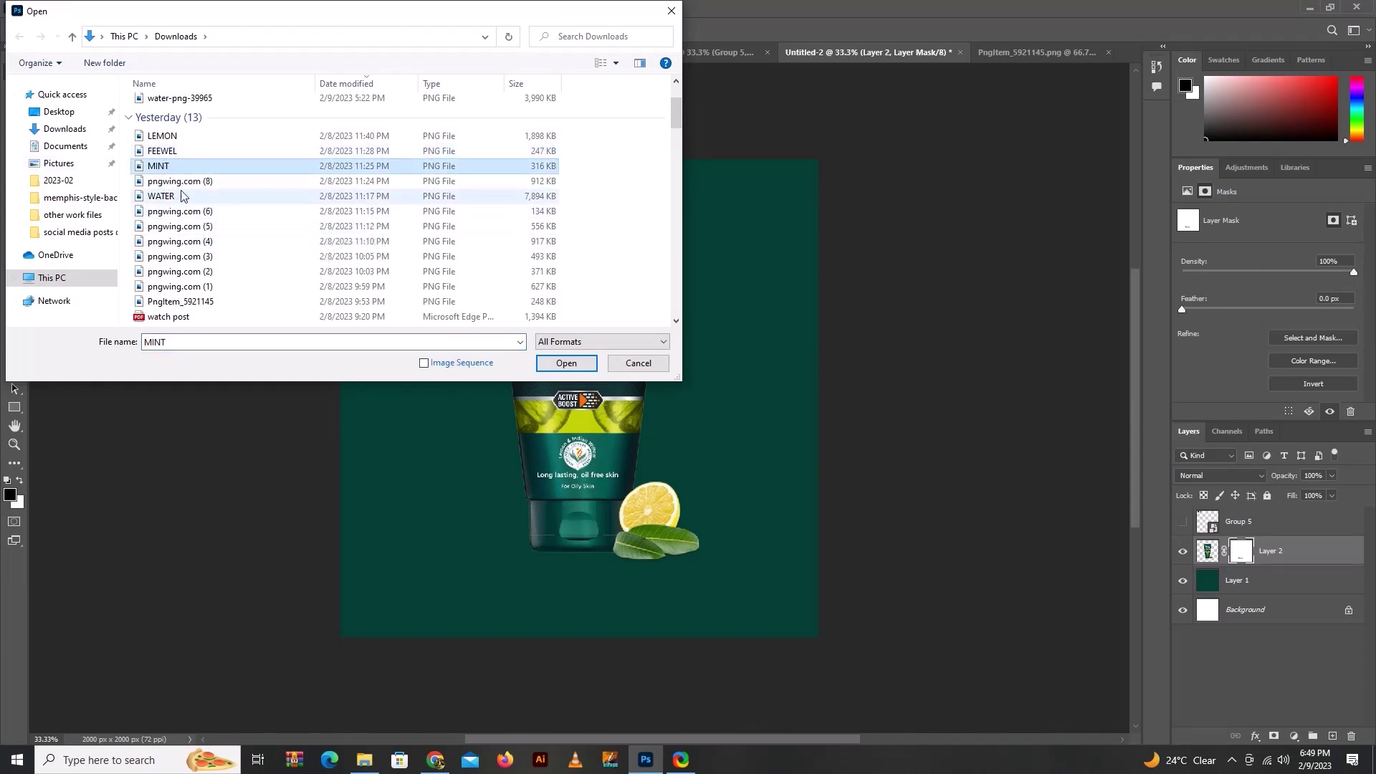
{"action": "left_click", "coordinate": [237, 196]}
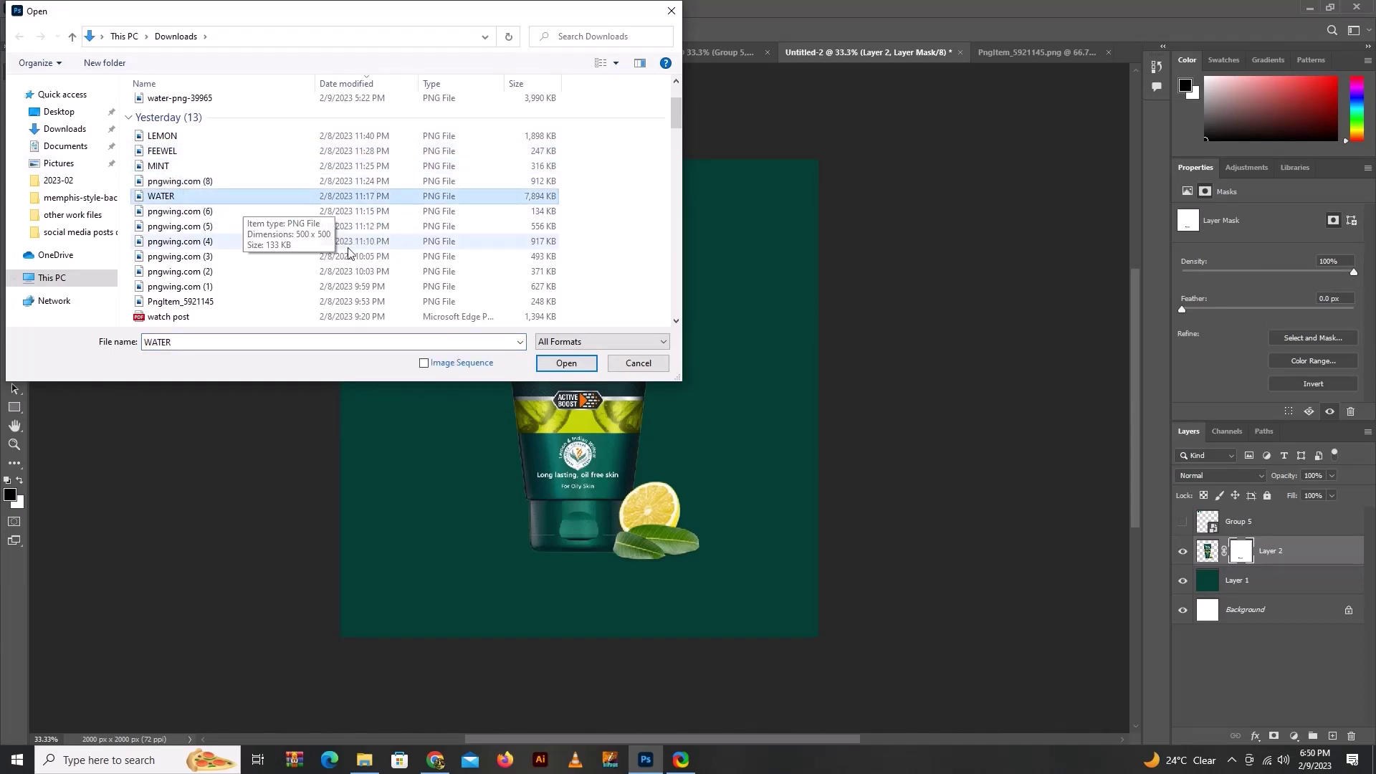
{"action": "left_click", "coordinate": [587, 364]}
{"action": "mouse_move", "coordinate": [488, 314]}
{"action": "left_mouse_down"}
{"action": "mouse_move", "coordinate": [486, 249]}
{"action": "mouse_move", "coordinate": [530, 486]}
{"action": "left_mouse_up"}
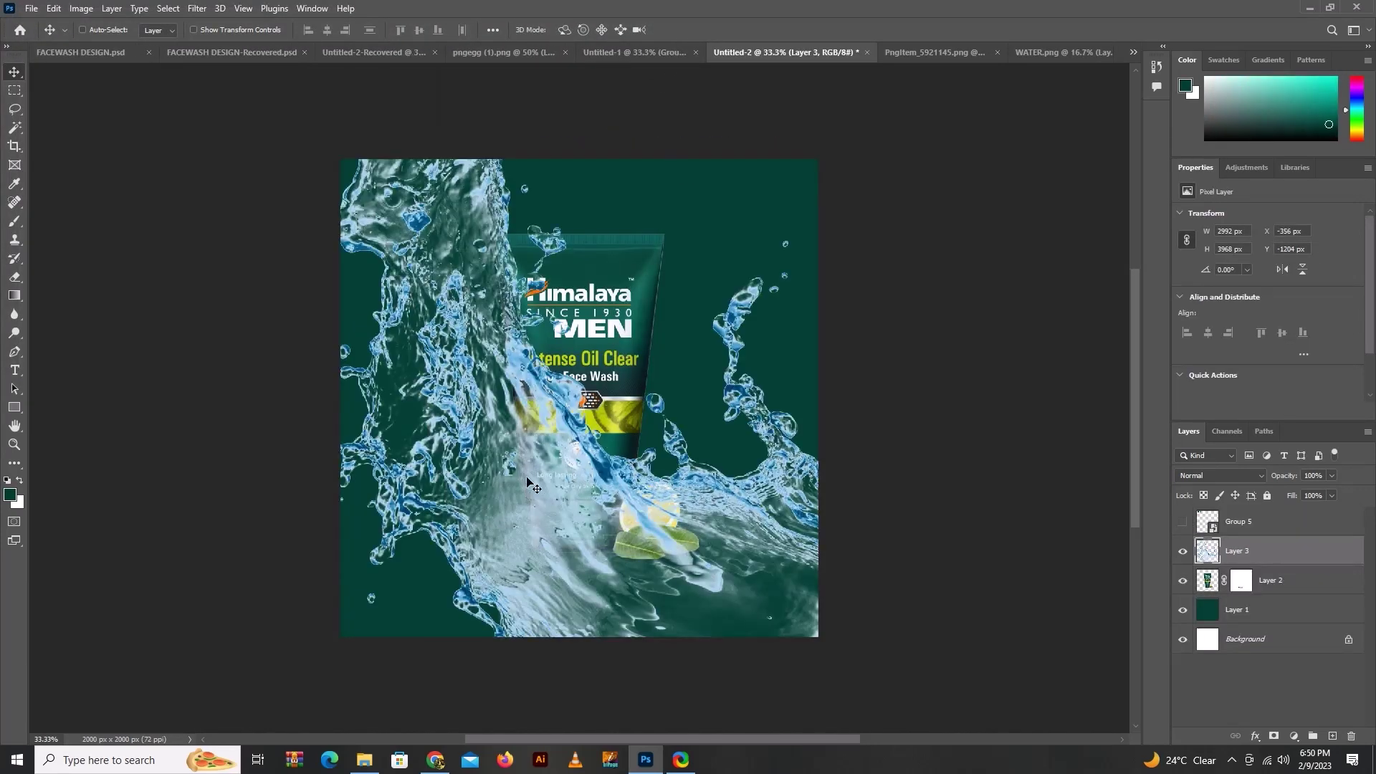
{"action": "key", "text": "ctrl+t"}
{"action": "left_click_drag", "start_coordinate": [494, 382], "coordinate": [494, 724]}
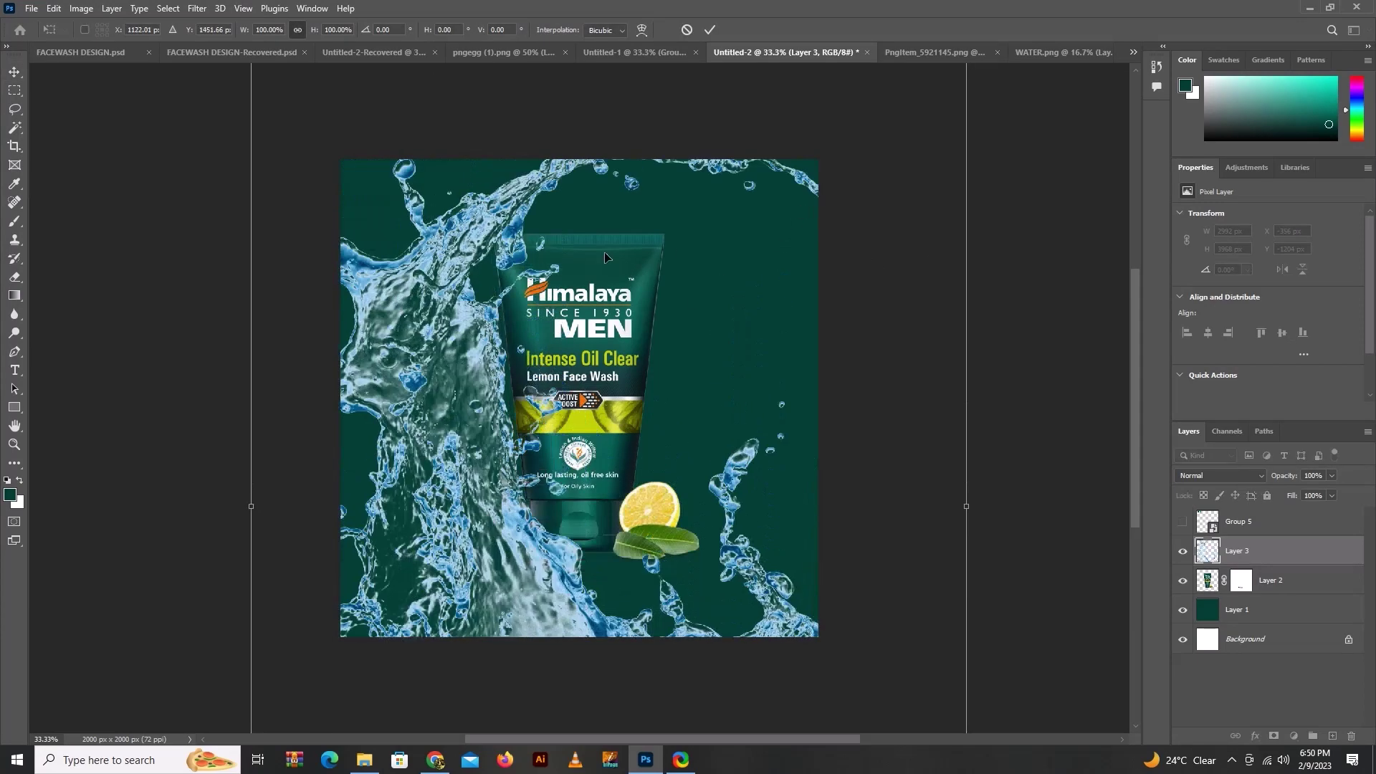
{"action": "mouse_move", "coordinate": [970, 225]}
{"action": "left_mouse_down"}
{"action": "mouse_move", "coordinate": [882, 299]}
{"action": "mouse_move", "coordinate": [764, 476]}
{"action": "mouse_move", "coordinate": [699, 154]}
{"action": "mouse_move", "coordinate": [720, 161]}
{"action": "left_mouse_up"}
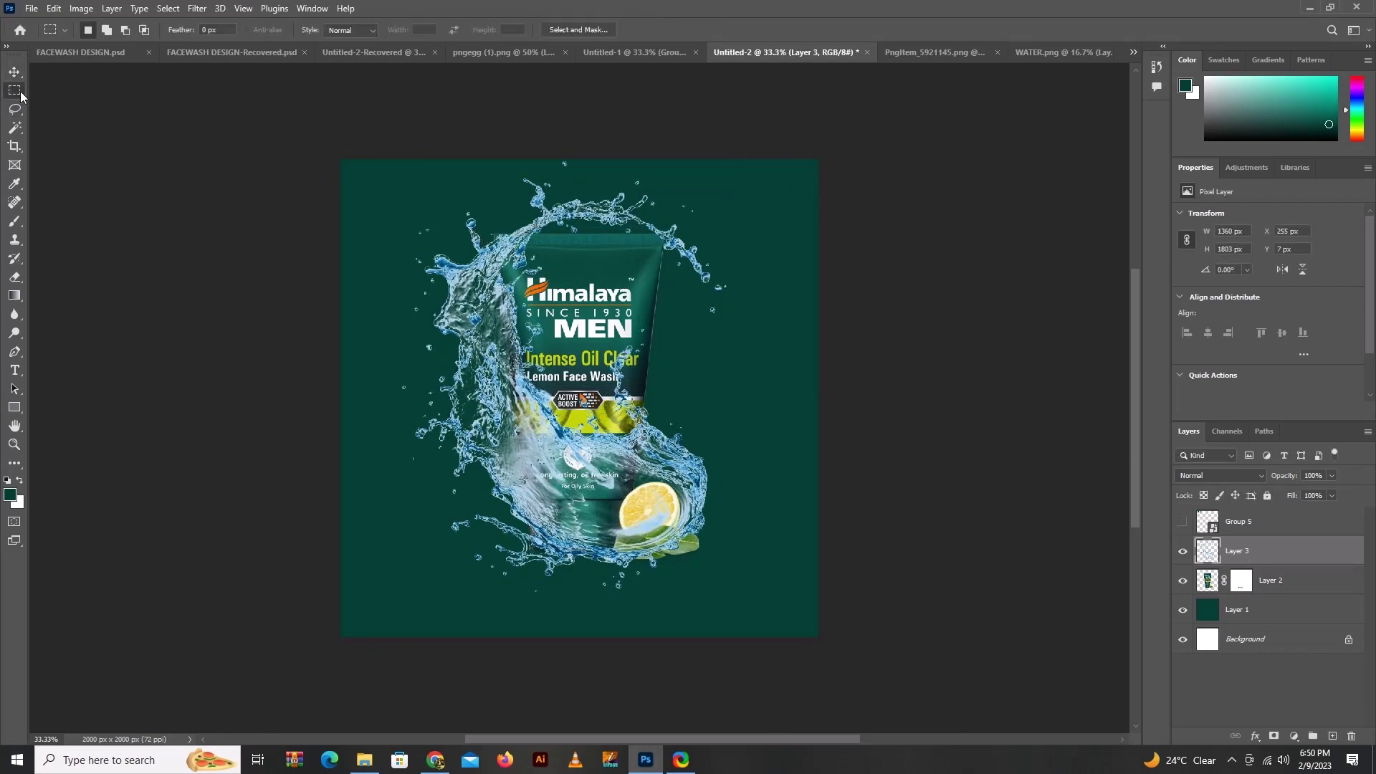
Step: Centre the splash on the canvas, then nudge it up and slightly left
{"action": "key", "text": "ctrl+a"}
{"action": "left_click", "coordinate": [327, 31]}
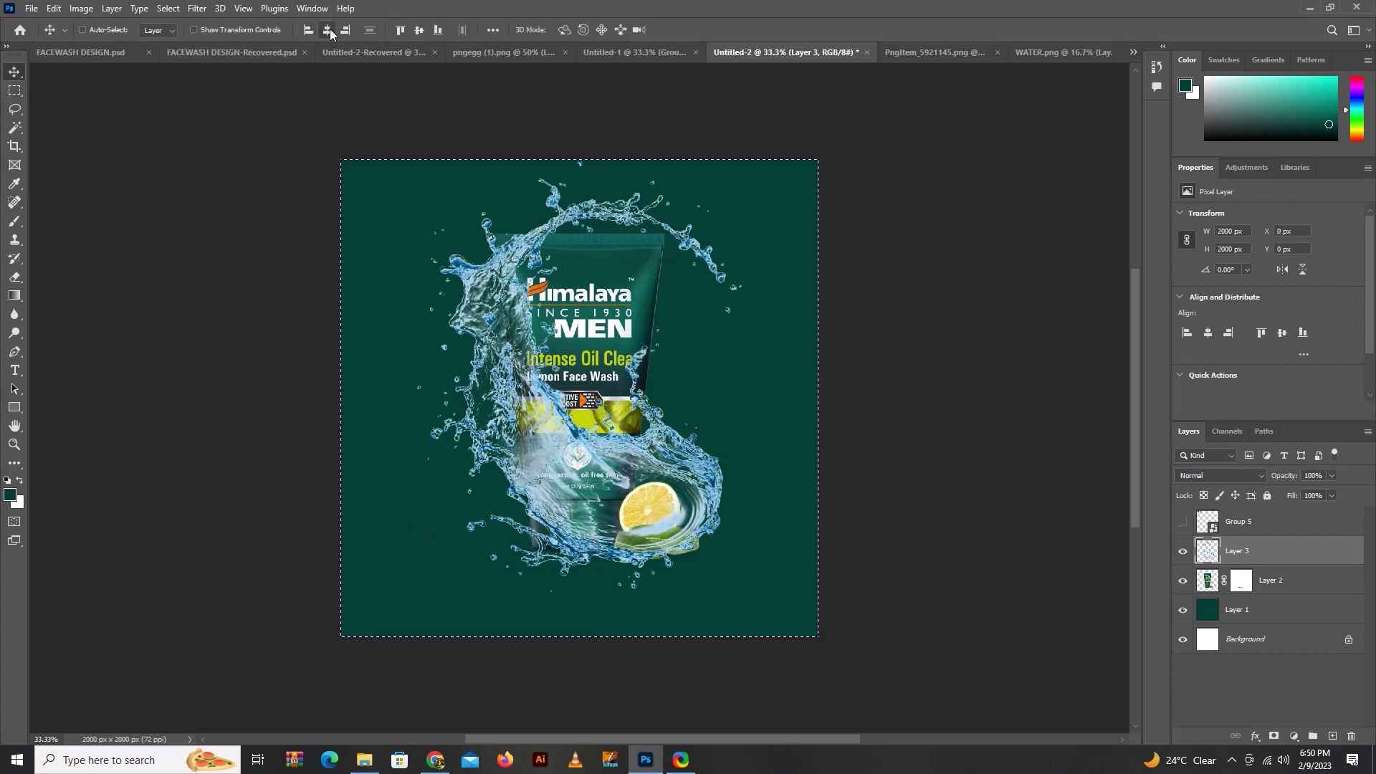
{"action": "left_click", "coordinate": [419, 31]}
{"action": "key", "text": "ctrl+d"}
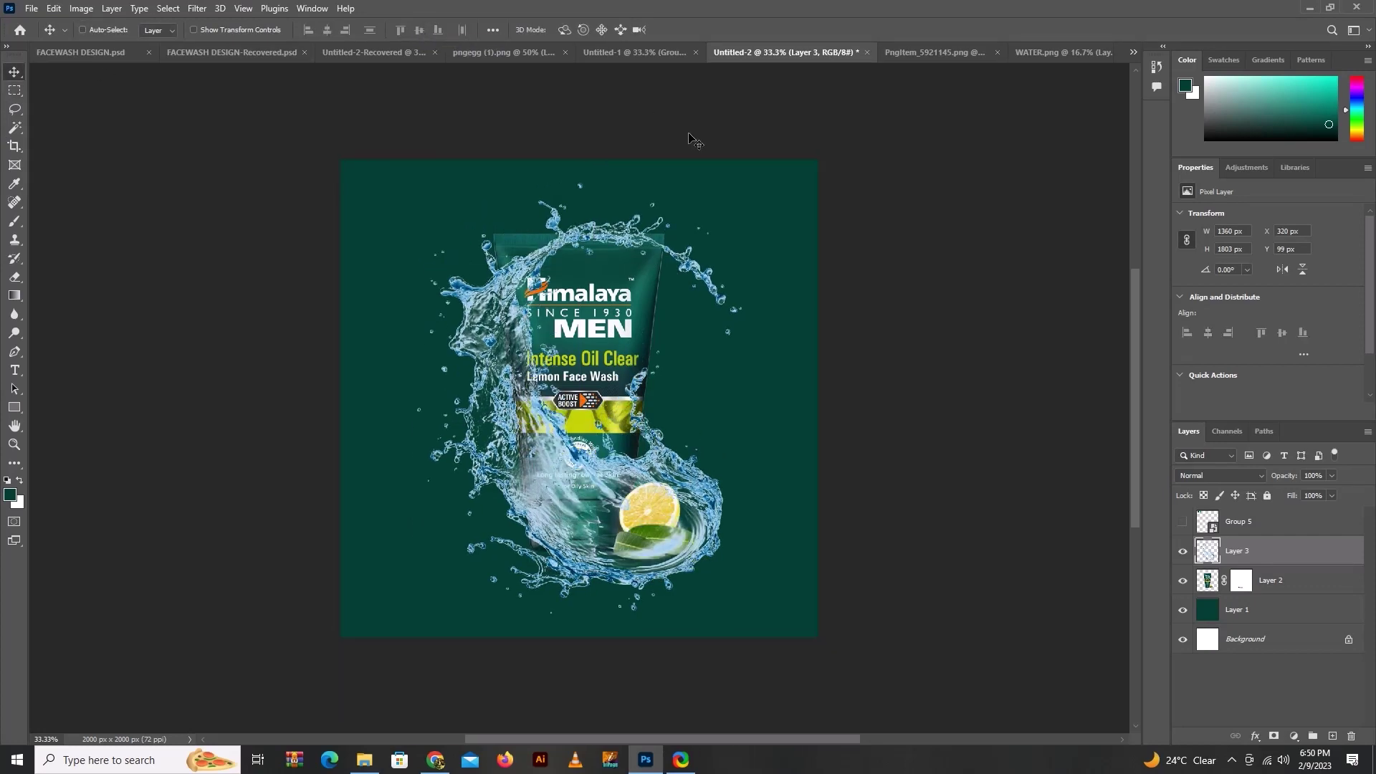
{"action": "key", "text": "shift+Up"}
{"action": "key", "text": "shift+Up"}
{"action": "key", "text": "shift+Up"}
{"action": "key", "text": "Left"}
{"action": "key", "text": "Left"}
{"action": "key", "text": "Left"}
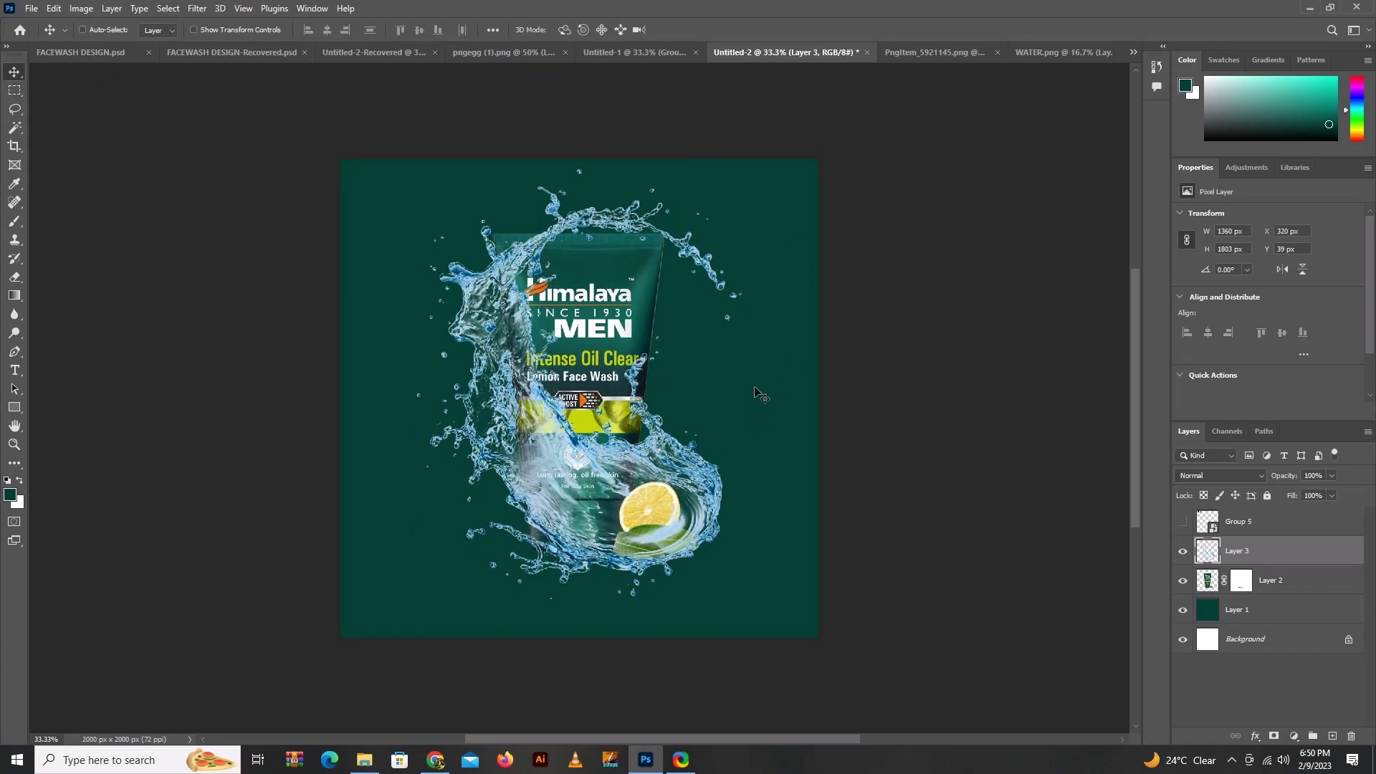
{"action": "key", "text": "Left"}
{"action": "key", "text": "Left"}
{"action": "key", "text": "Left"}
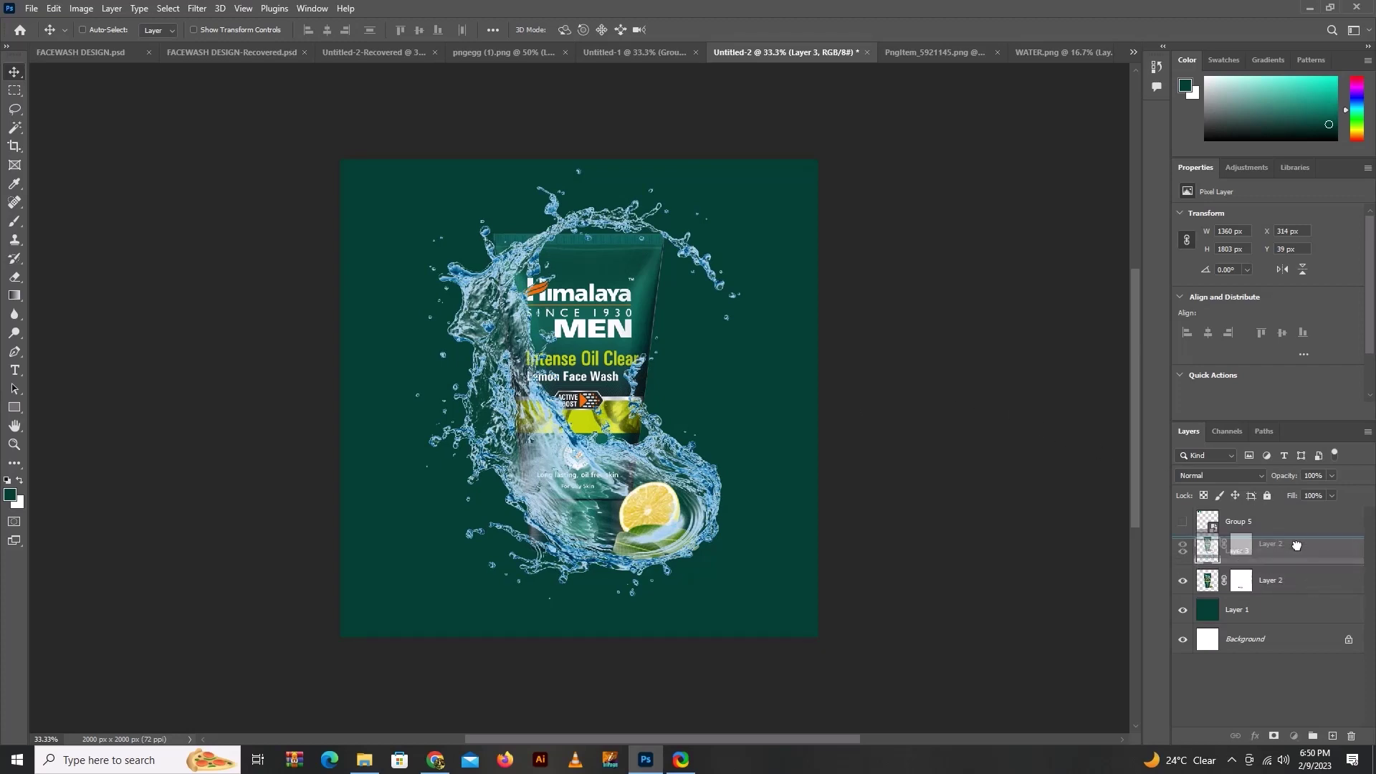
Step: Move the tube layer above the splash and scale the tube to 97%
{"action": "left_click_drag", "start_coordinate": [1305, 587], "coordinate": [1298, 545]}
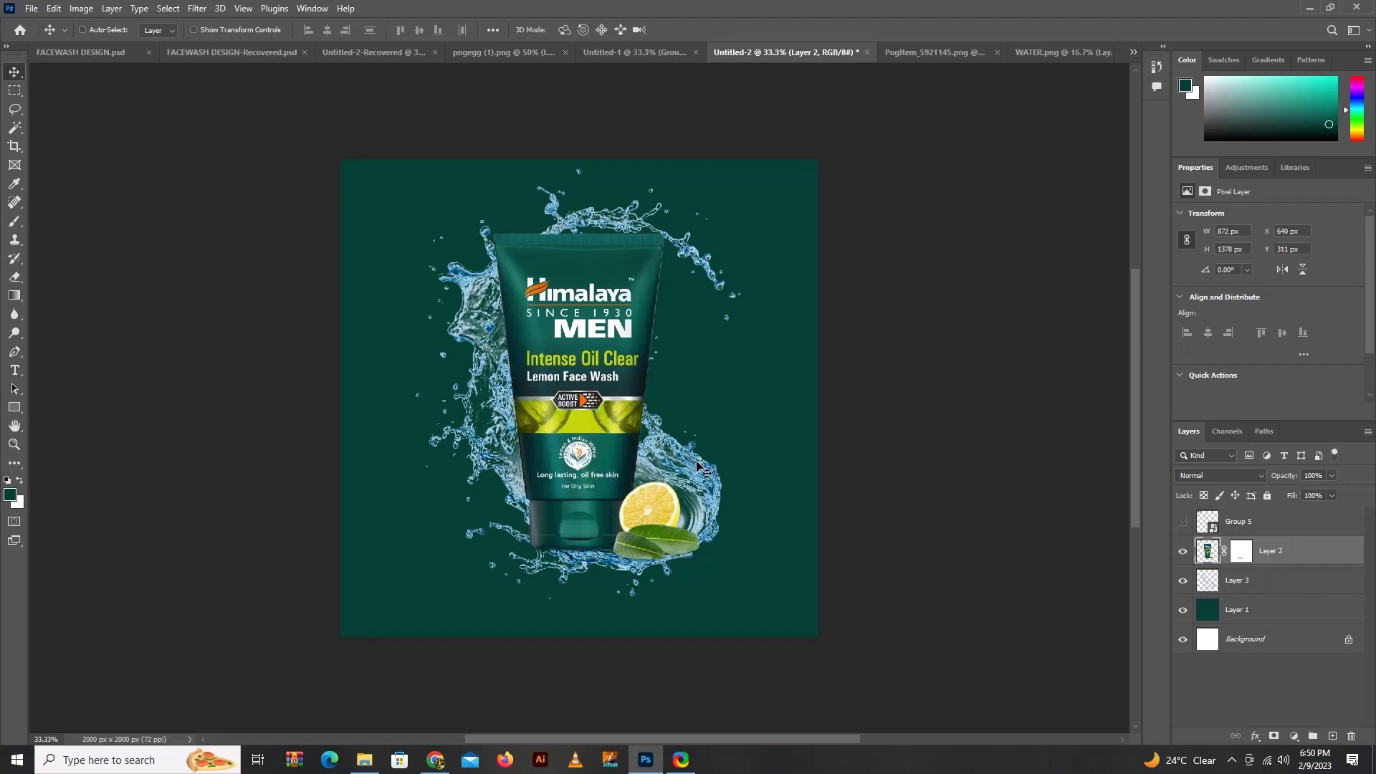
{"action": "left_click_drag", "start_coordinate": [699, 467], "coordinate": [701, 466]}
{"action": "key", "text": "ctrl+t"}
{"action": "left_click_drag", "start_coordinate": [702, 234], "coordinate": [699, 237]}
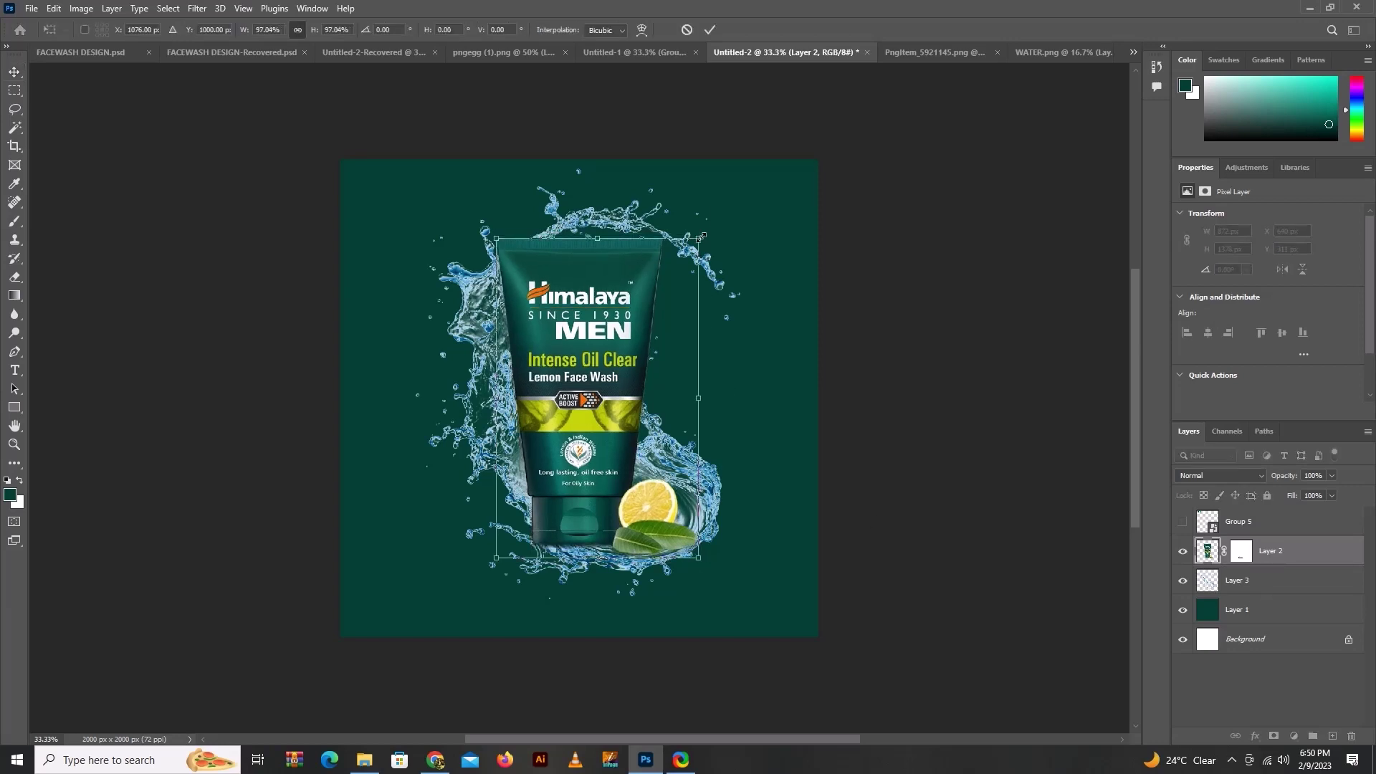
{"action": "key", "text": "Return"}
Step: Scale the water splash to about 95% and show swatch Group 5 again
{"action": "left_click", "coordinate": [1261, 580]}
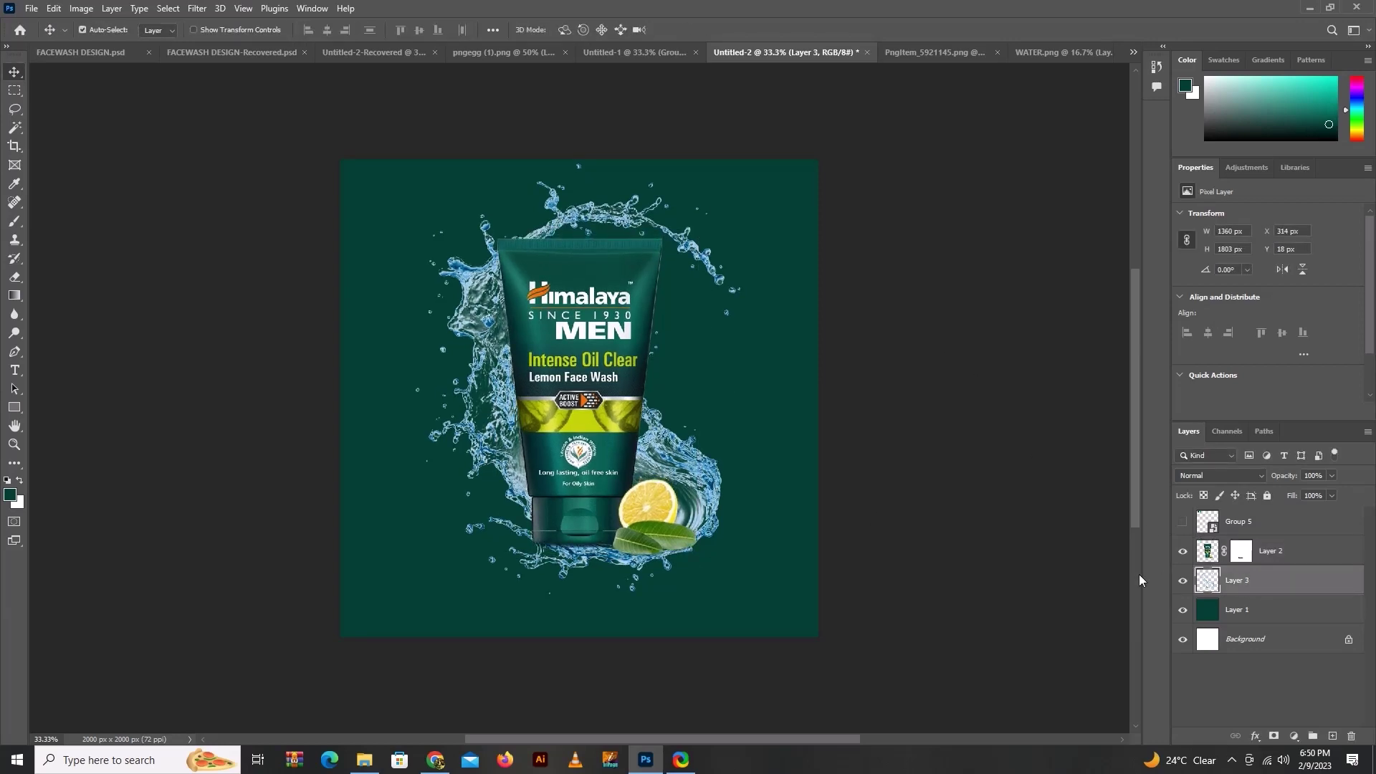
{"action": "key", "text": "ctrl+t"}
{"action": "left_click_drag", "start_coordinate": [742, 164], "coordinate": [737, 170]}
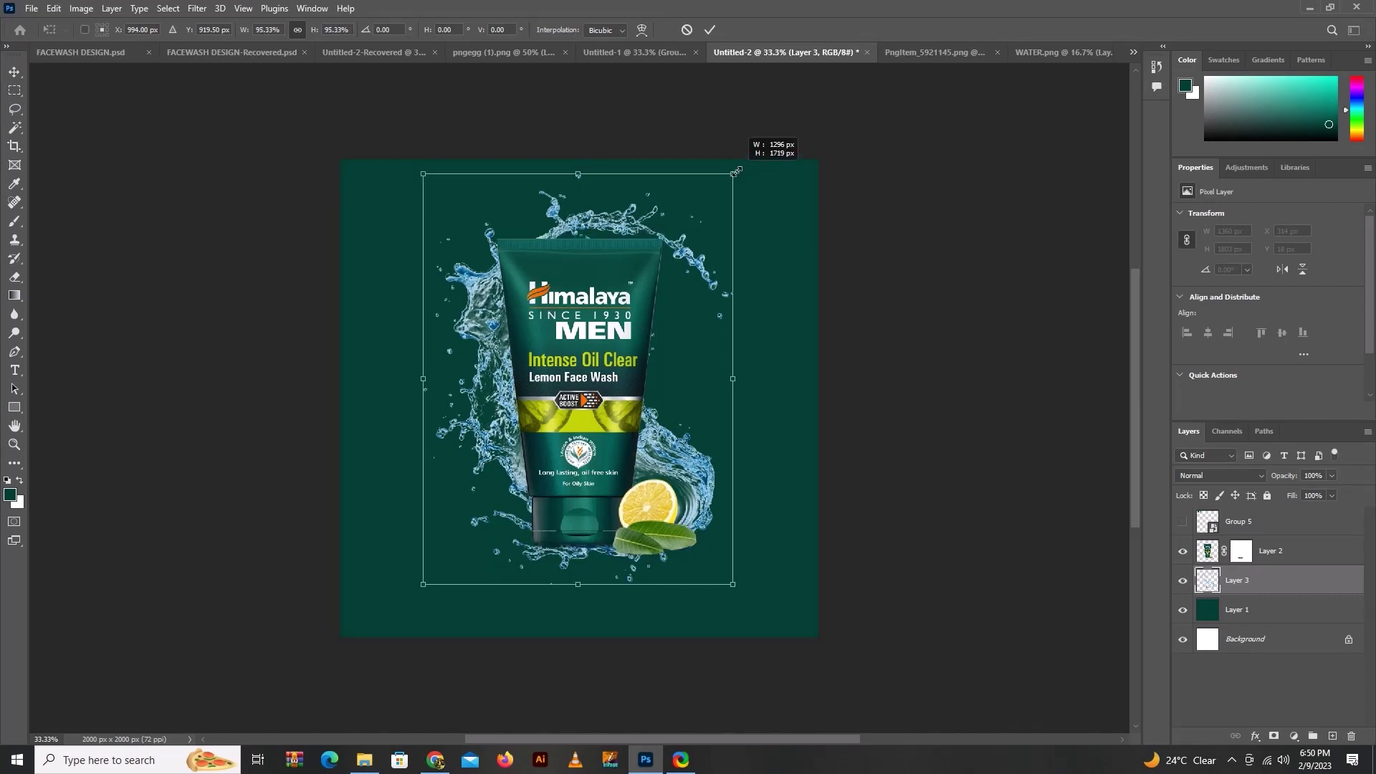
{"action": "key", "text": "Return"}
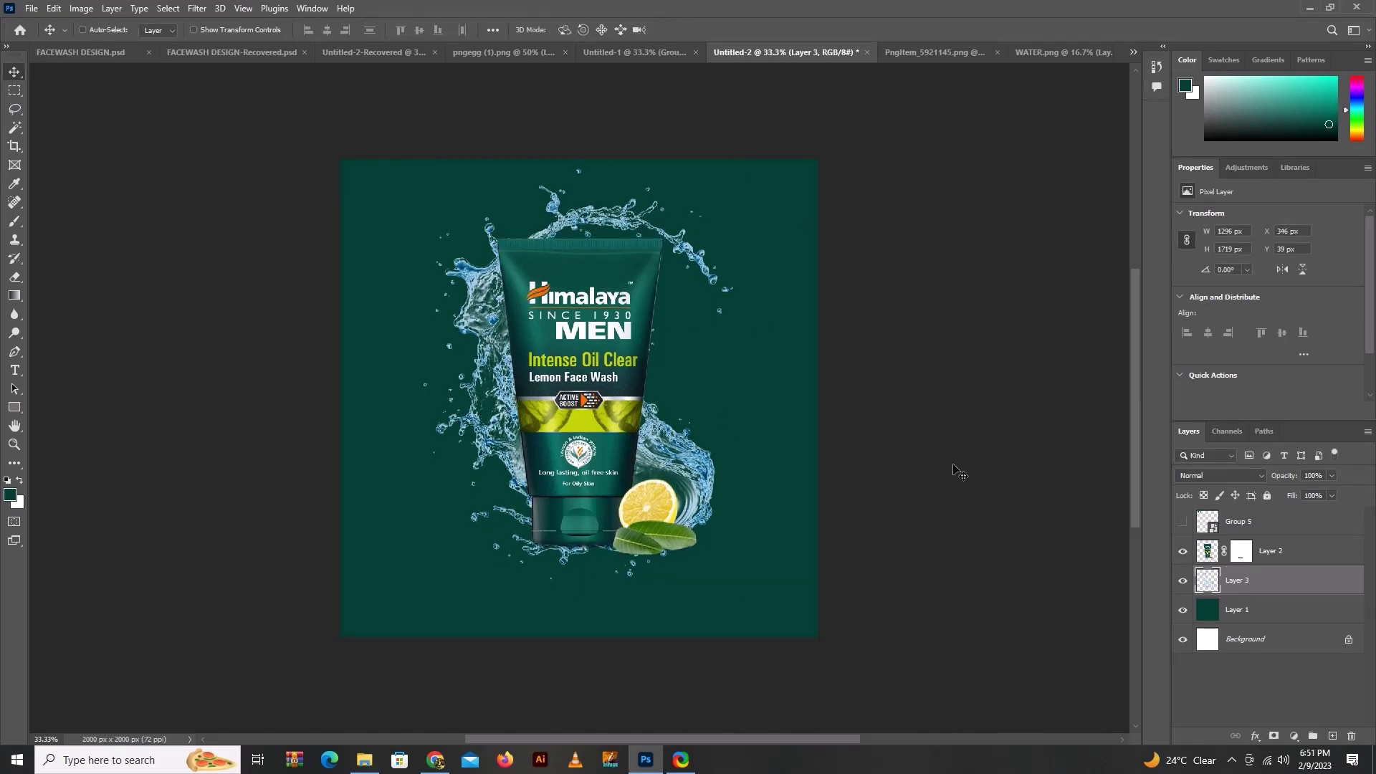
{"action": "left_click", "coordinate": [1184, 522]}
Step: Add empty layers, ending with Layer 5 directly above the dark green Layer 1
{"action": "left_click", "coordinate": [1328, 737]}
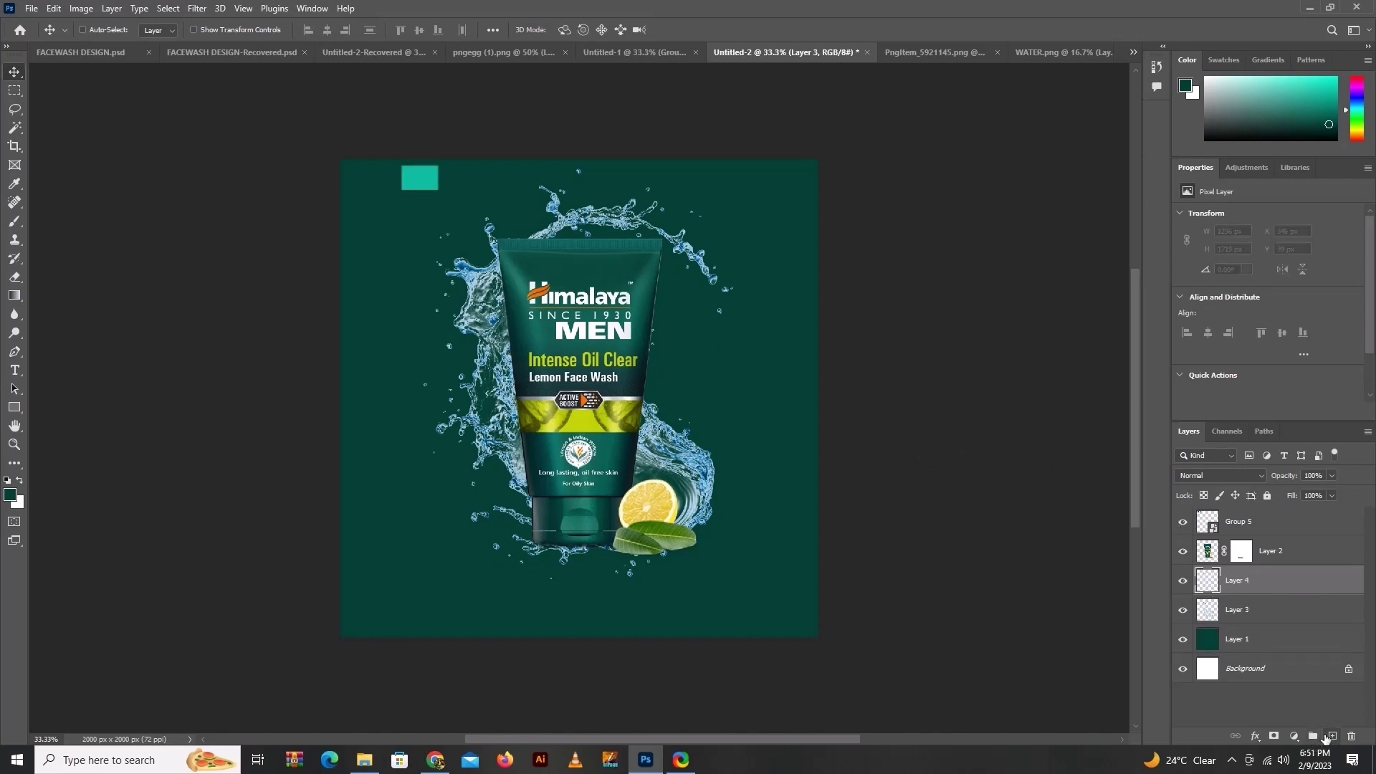
{"action": "left_click", "coordinate": [1311, 557]}
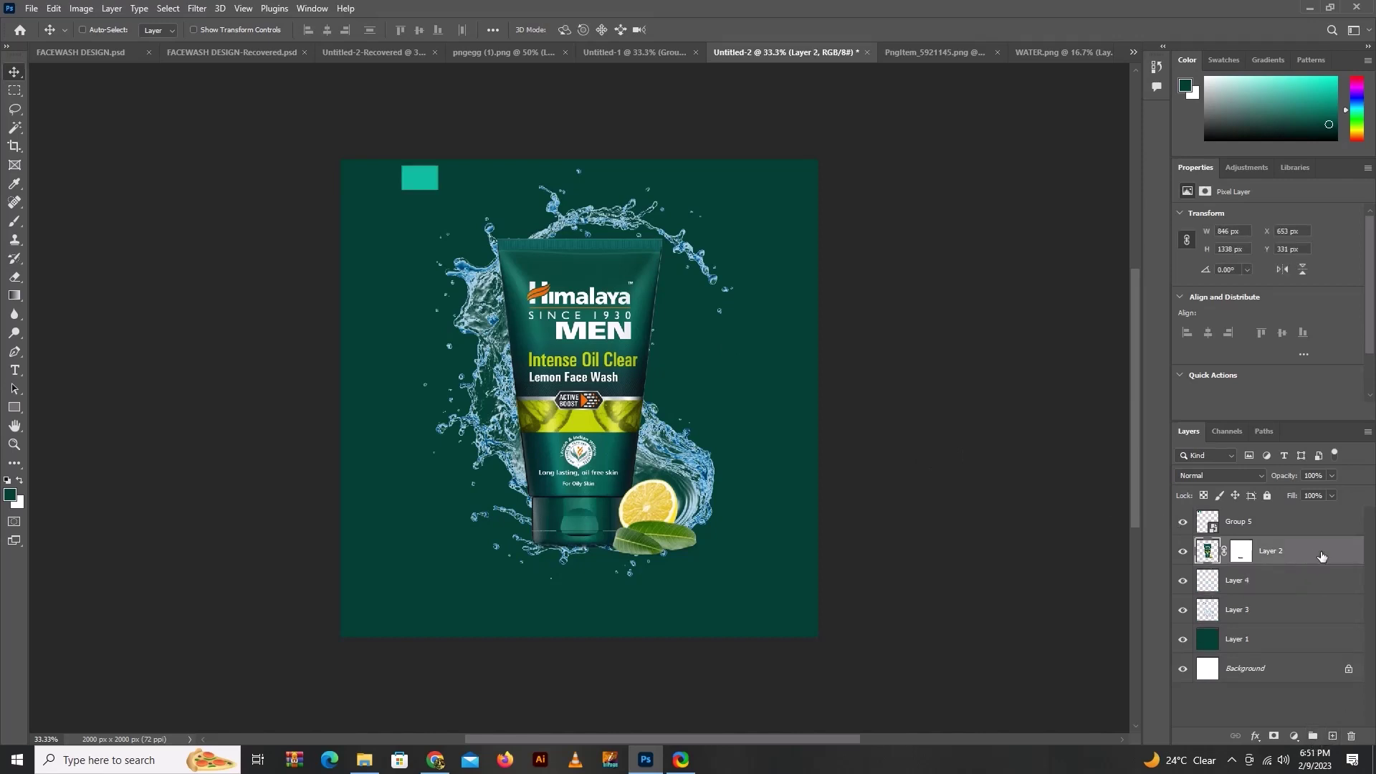
{"action": "left_click", "coordinate": [1242, 641]}
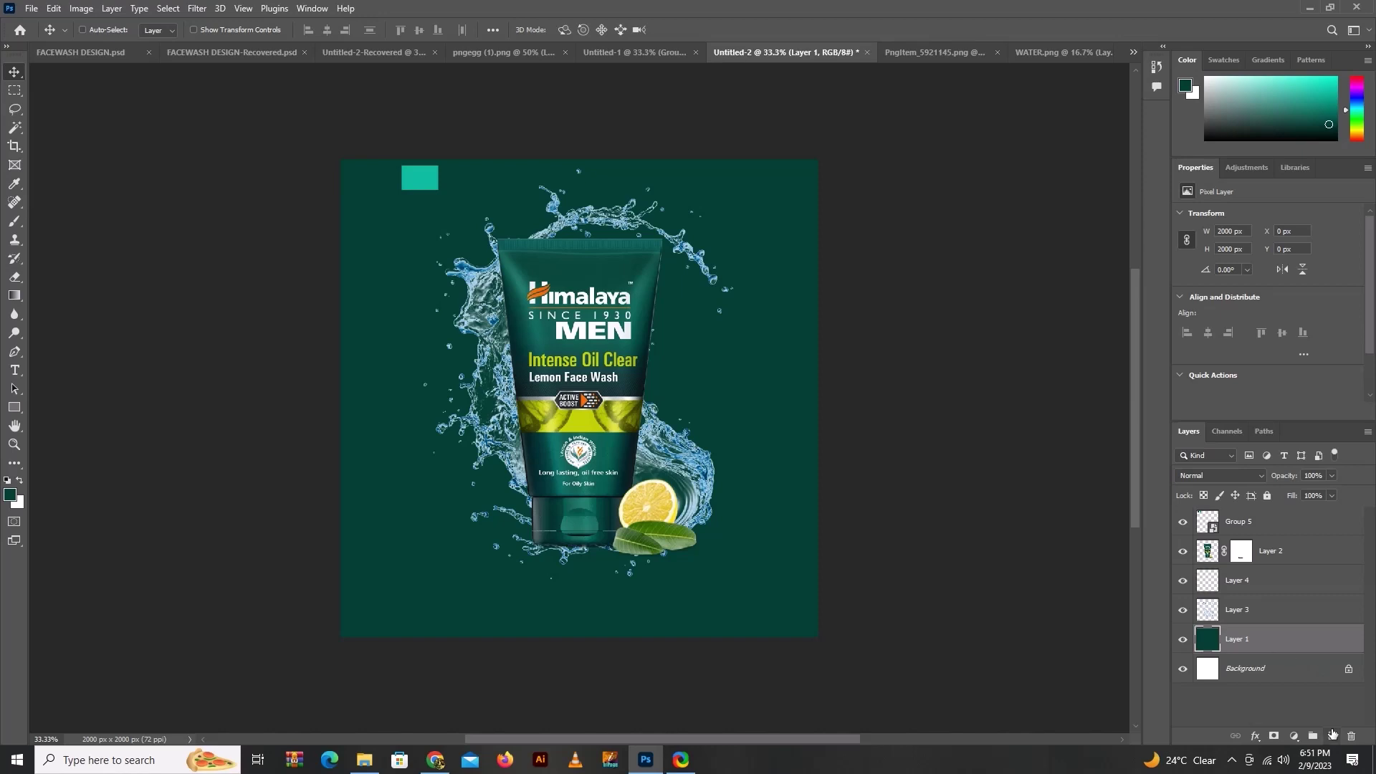
{"action": "left_click", "coordinate": [1332, 736]}
{"action": "left_click", "coordinate": [14, 221]}
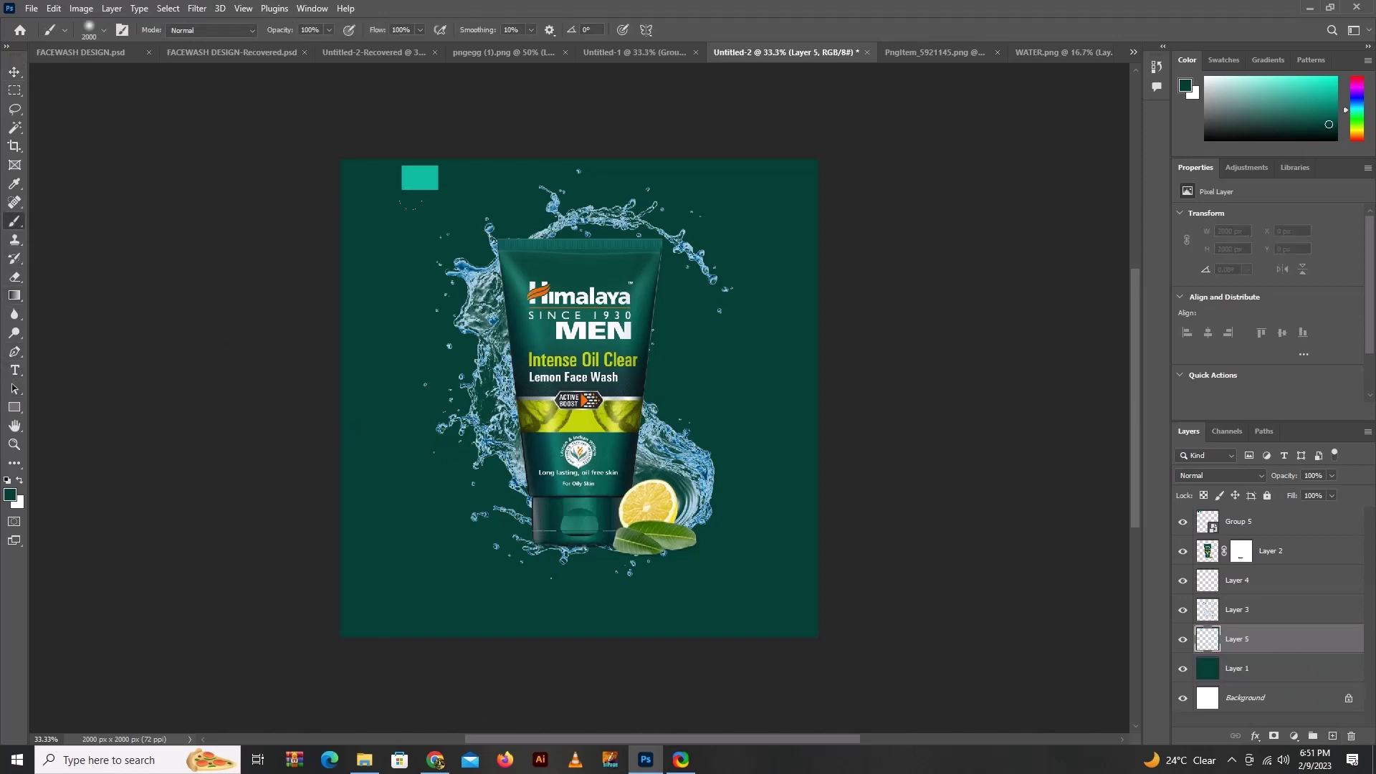
Step: Sample the swatch's teal and paint a large soft glow at canvas centre on Layer 5
{"action": "left_click", "coordinate": [15, 183]}
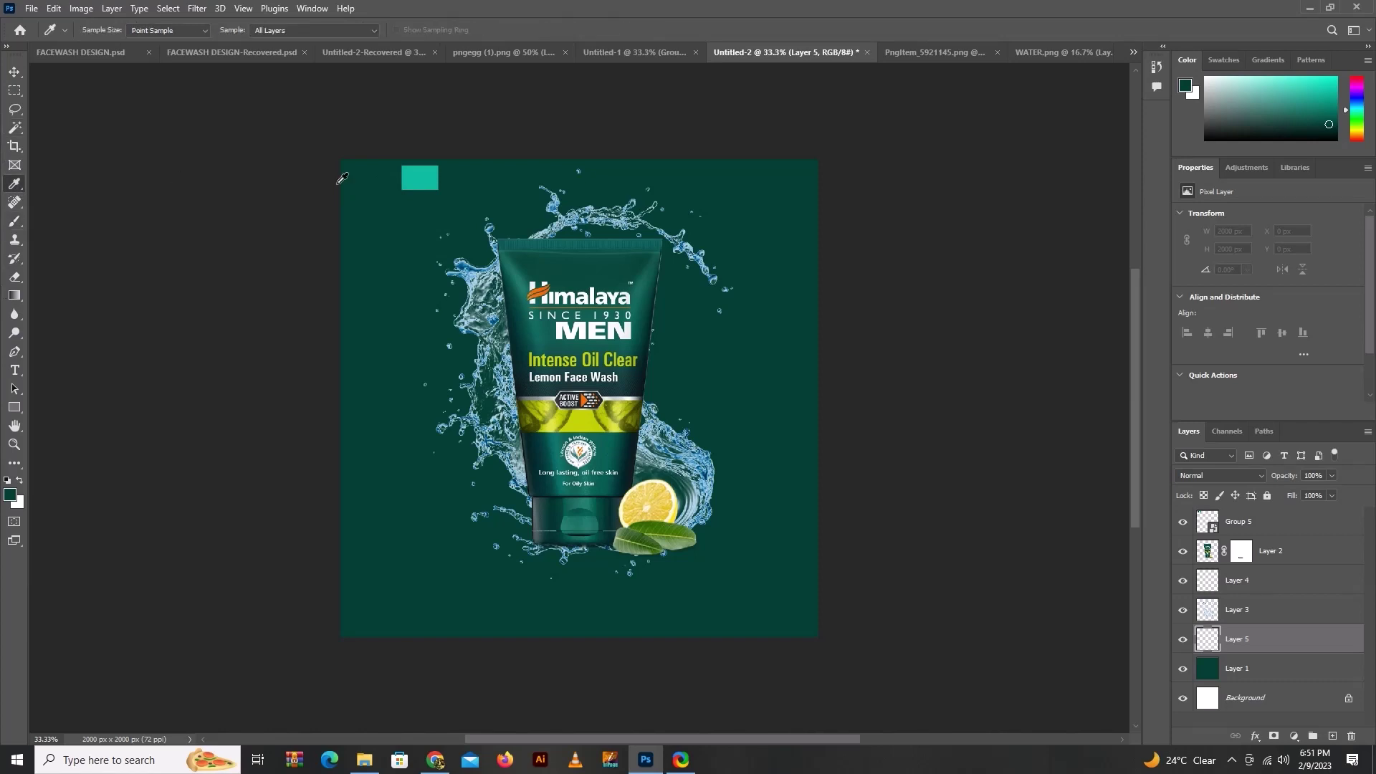
{"action": "left_click", "coordinate": [421, 175]}
{"action": "key", "text": "v"}
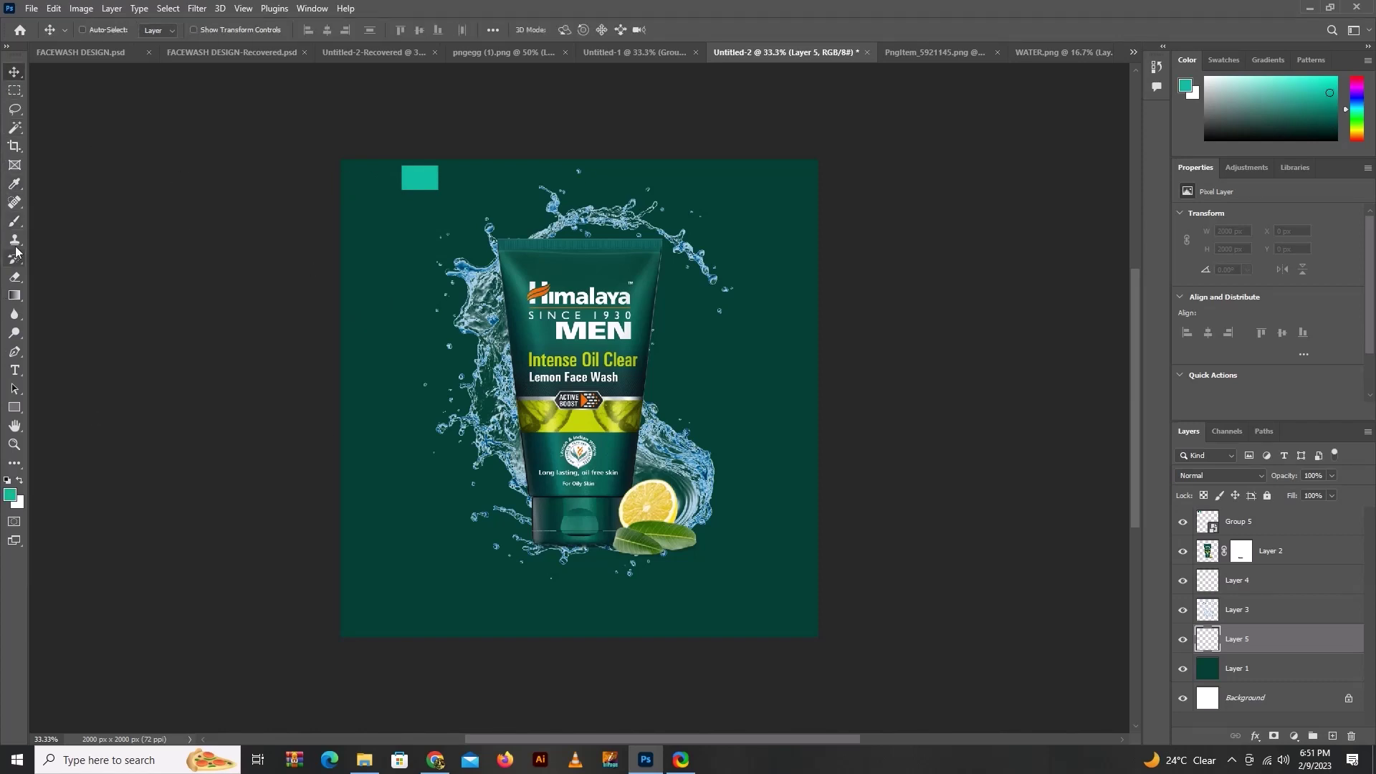
{"action": "left_click", "coordinate": [15, 221]}
{"action": "left_click", "coordinate": [579, 351]}
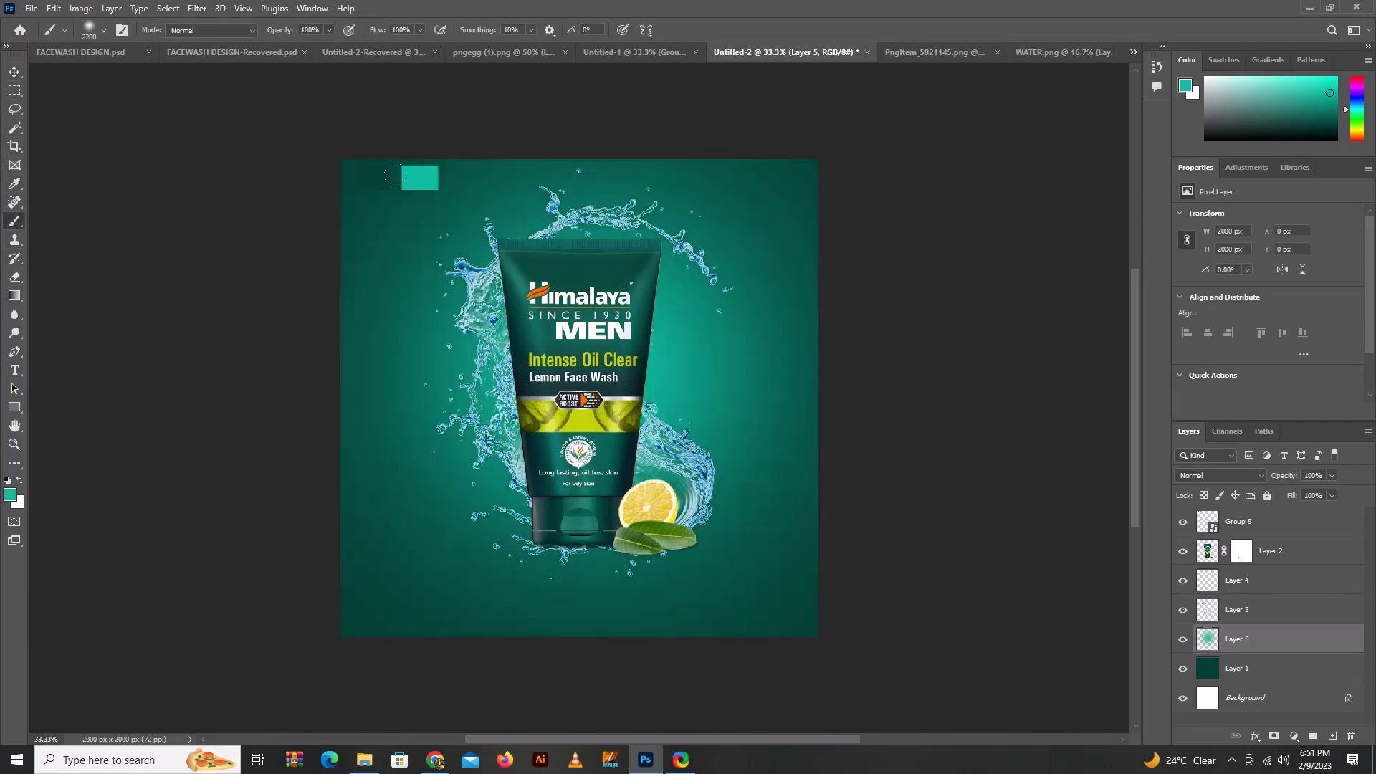
{"action": "key", "text": "ctrl+z"}
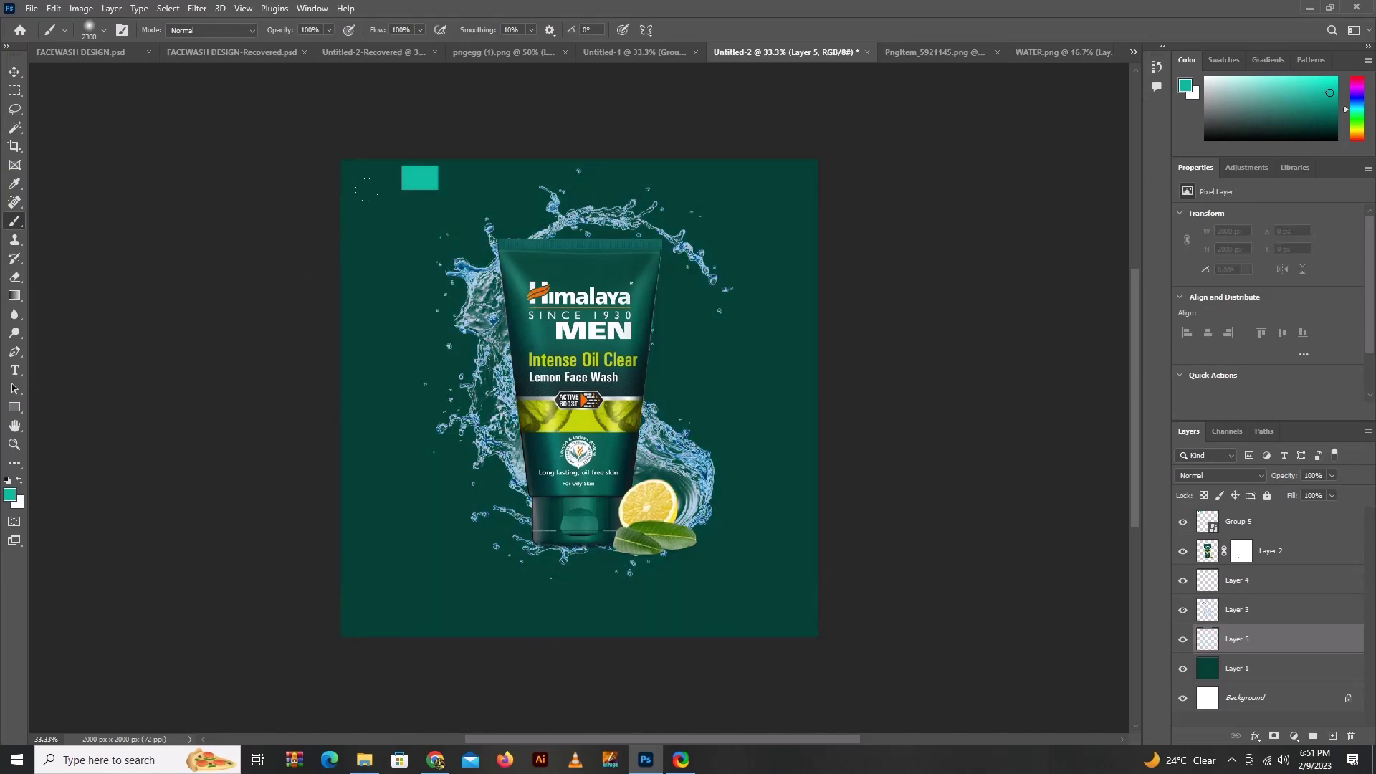
{"action": "key", "text": "ctrl+shift+z"}
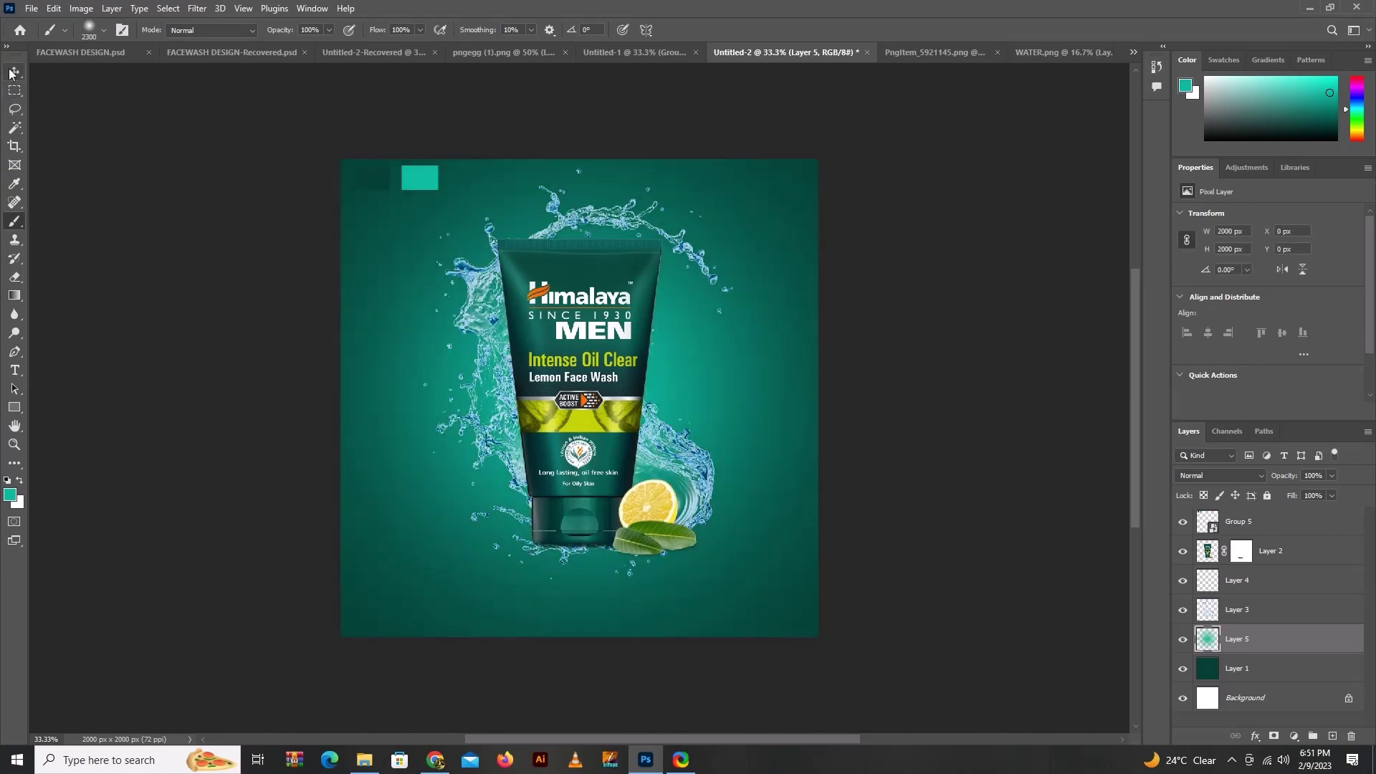
{"action": "left_click", "coordinate": [11, 71]}
{"action": "key", "text": "ctrl+minus"}
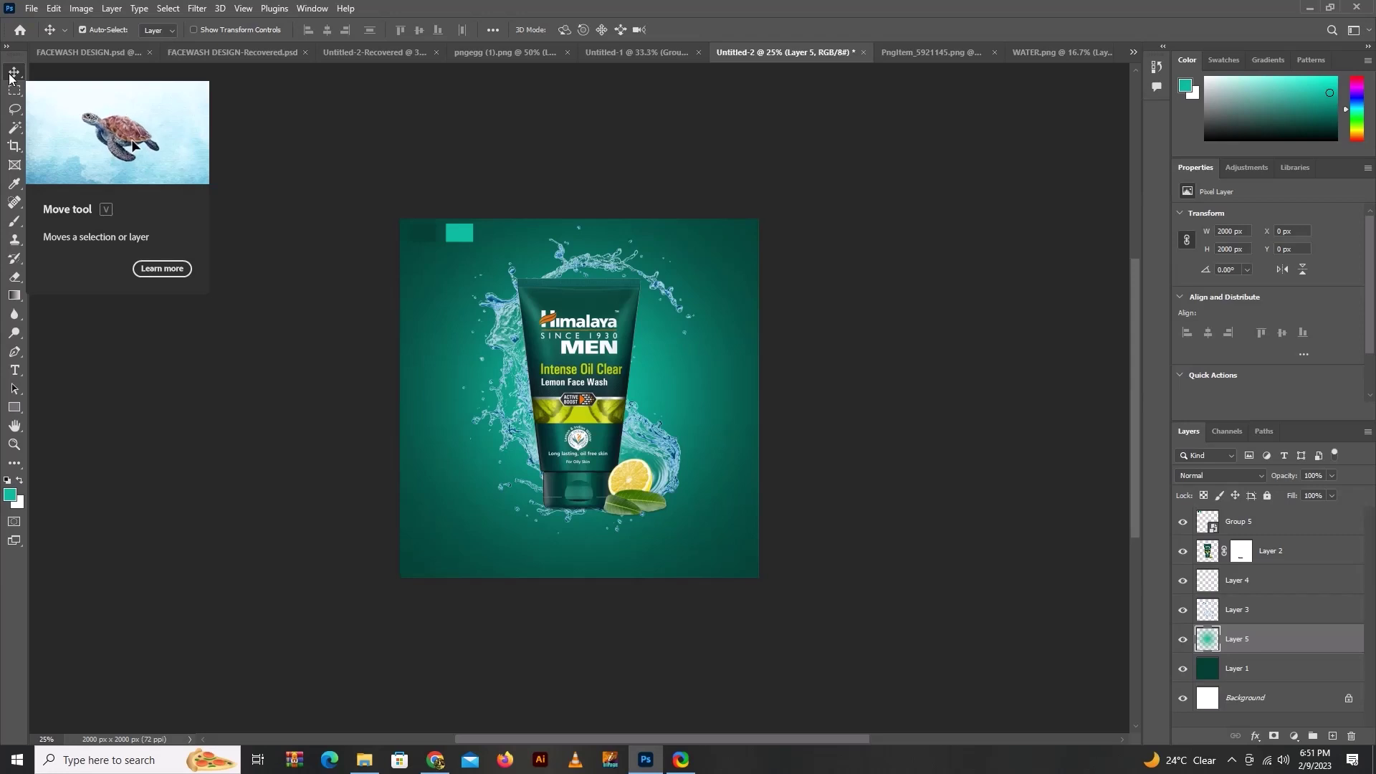
{"action": "key", "text": "ctrl+plus"}
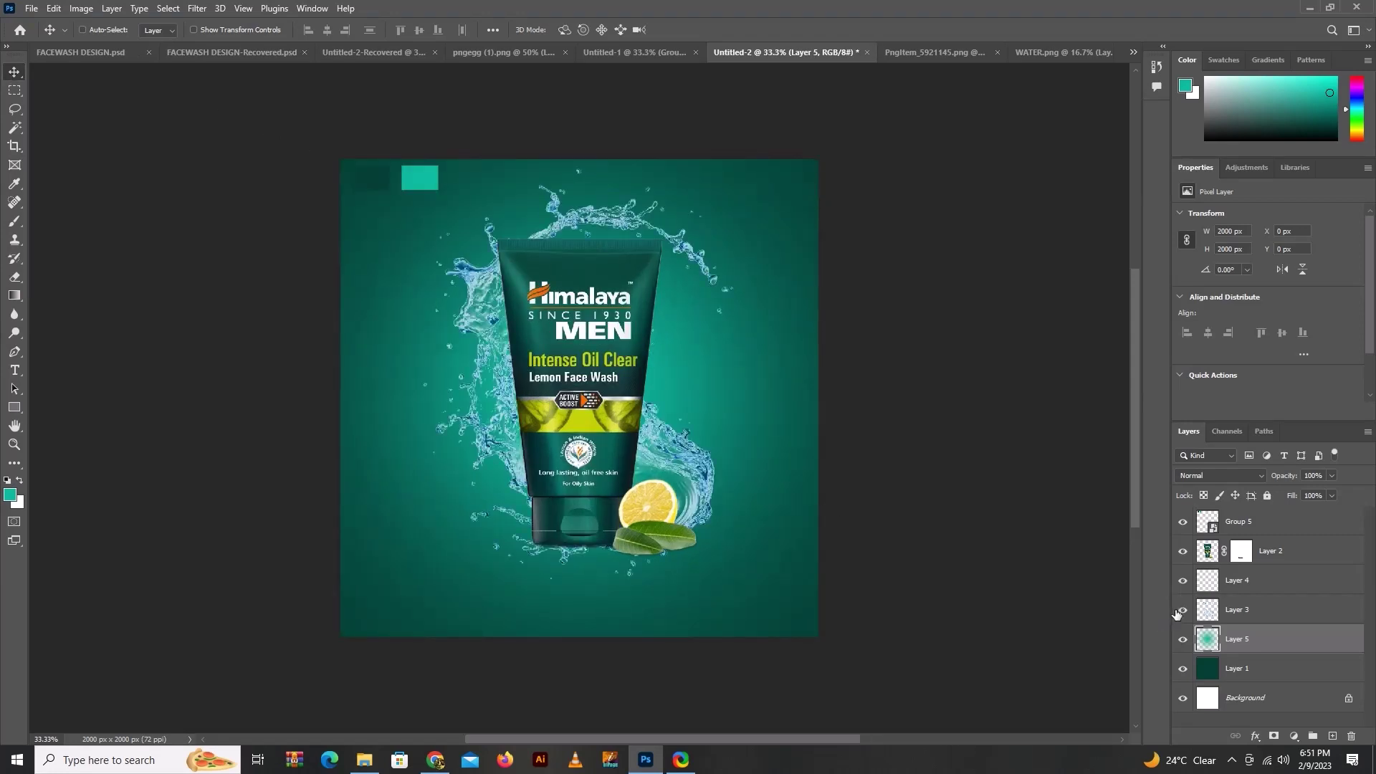
Step: Shrink the water splash to 1266 × 1679 px and delete swatch Group 5
{"action": "left_click", "coordinate": [1251, 611]}
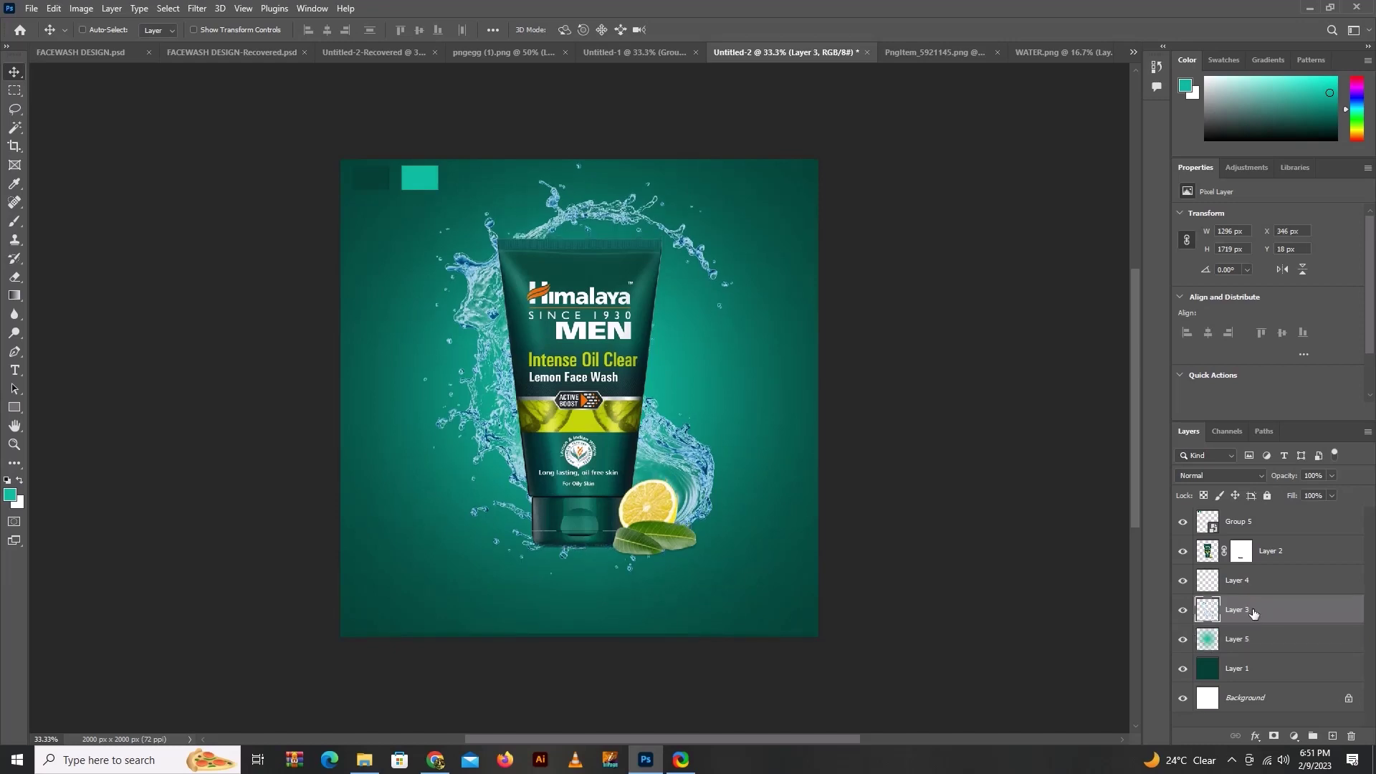
{"action": "key", "text": "ctrl+t"}
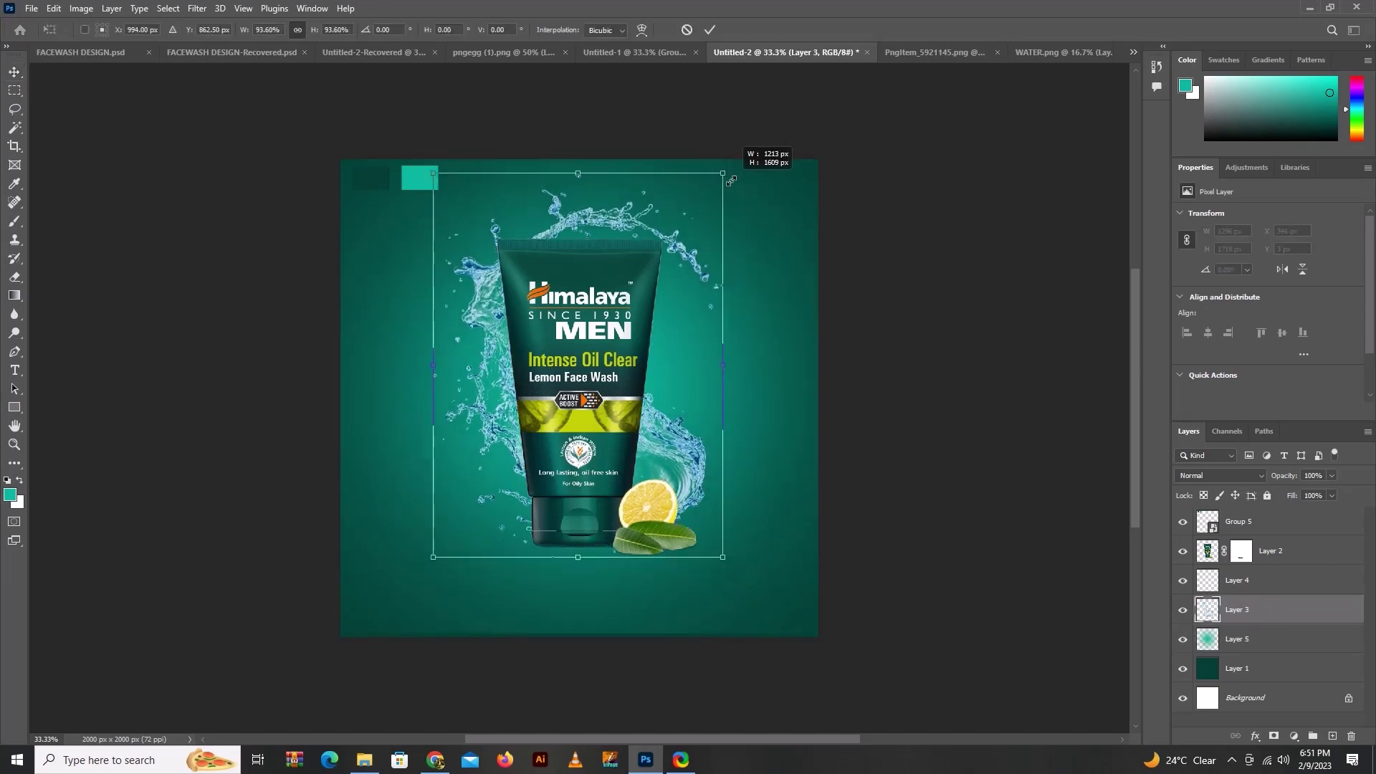
{"action": "left_click_drag", "start_coordinate": [737, 163], "coordinate": [792, 144]}
{"action": "key", "text": "Return"}
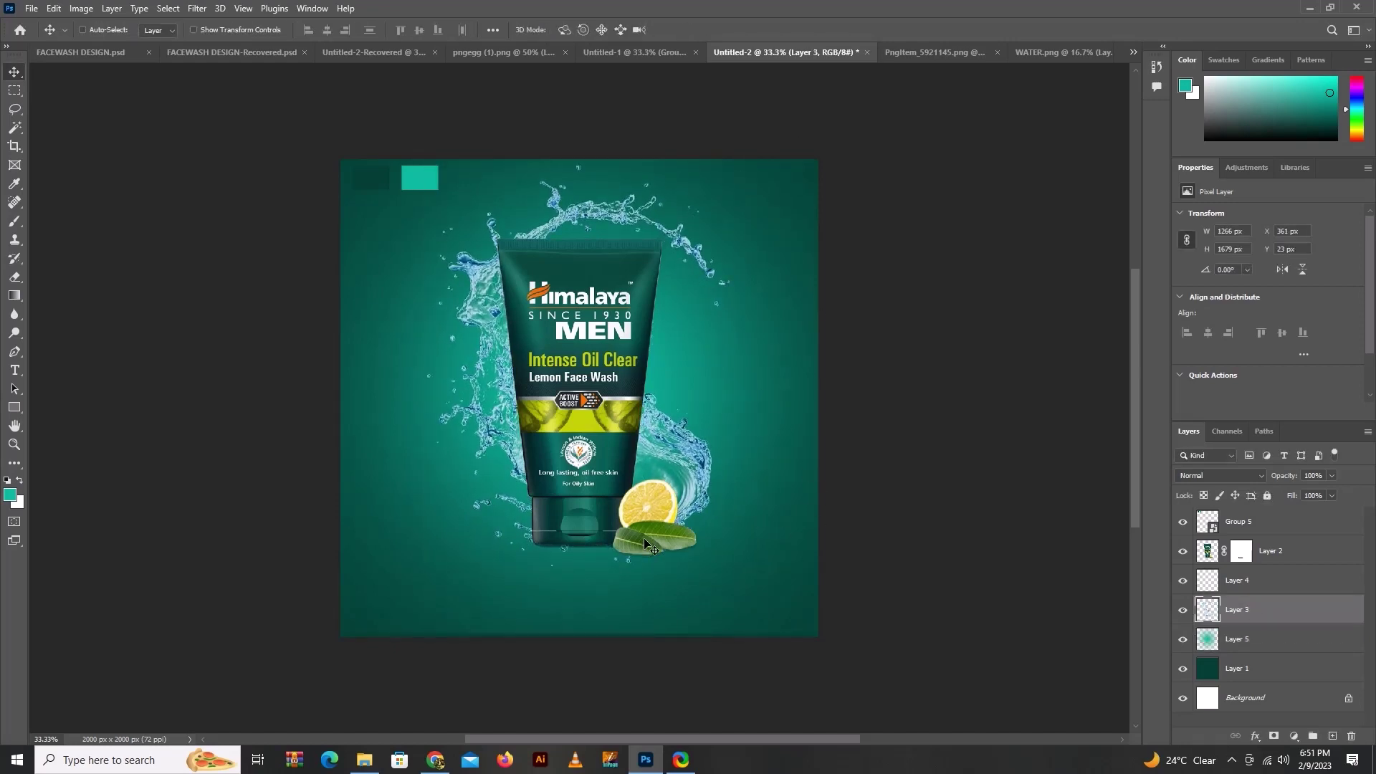
{"action": "left_click", "coordinate": [1239, 521]}
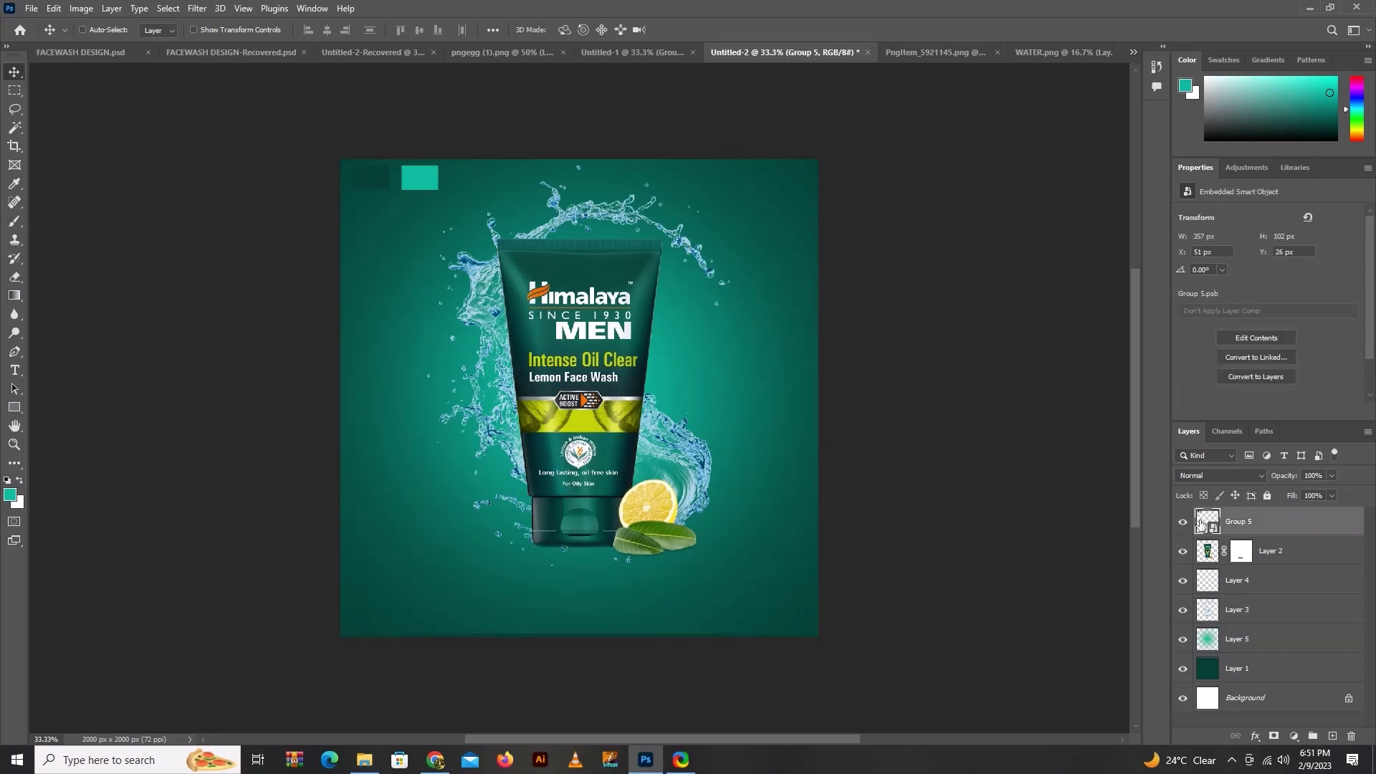
{"action": "key", "text": "Delete"}
Step: Try filling the glow with a brighter teal, then undo it
{"action": "left_click", "coordinate": [1203, 611]}
{"action": "left_click", "coordinate": [1207, 610], "text": "ctrl"}
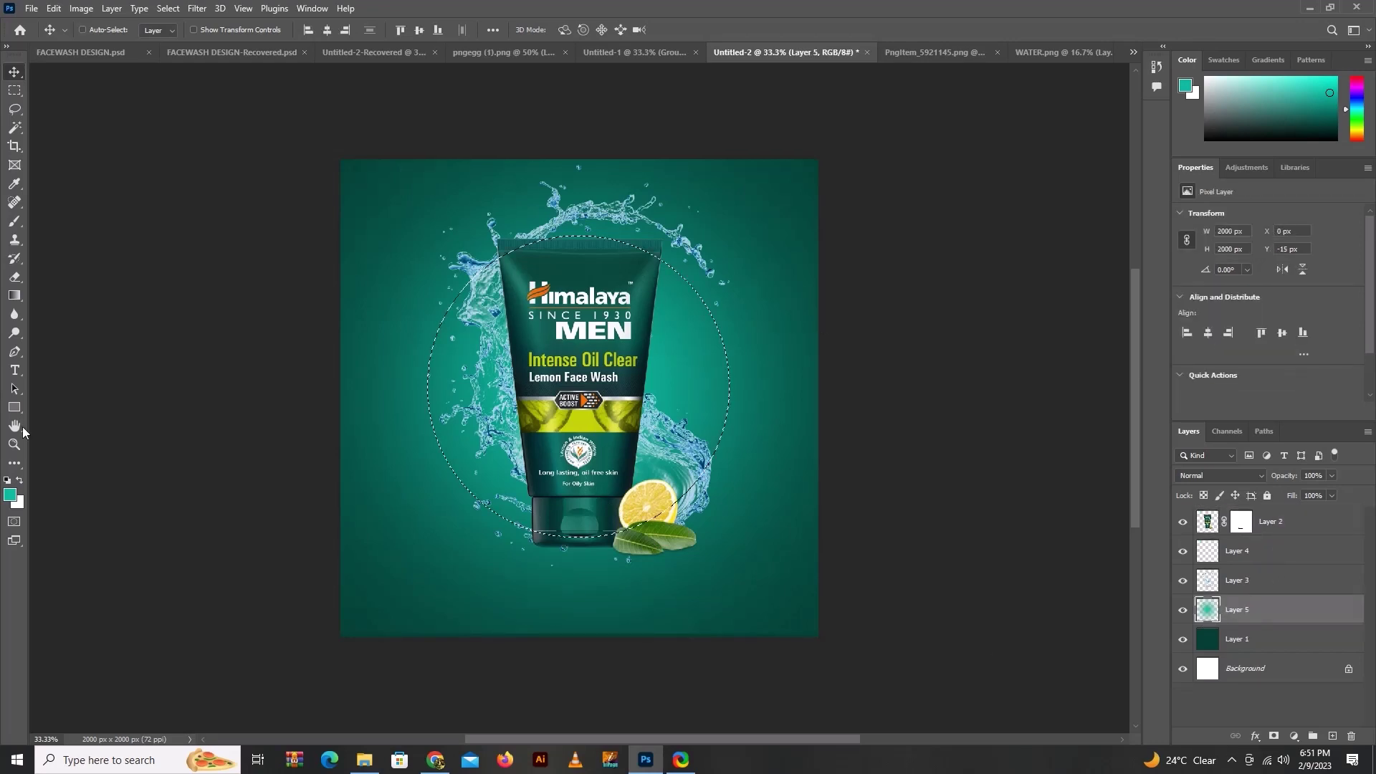
{"action": "left_click", "coordinate": [10, 494]}
{"action": "left_click", "coordinate": [837, 170]}
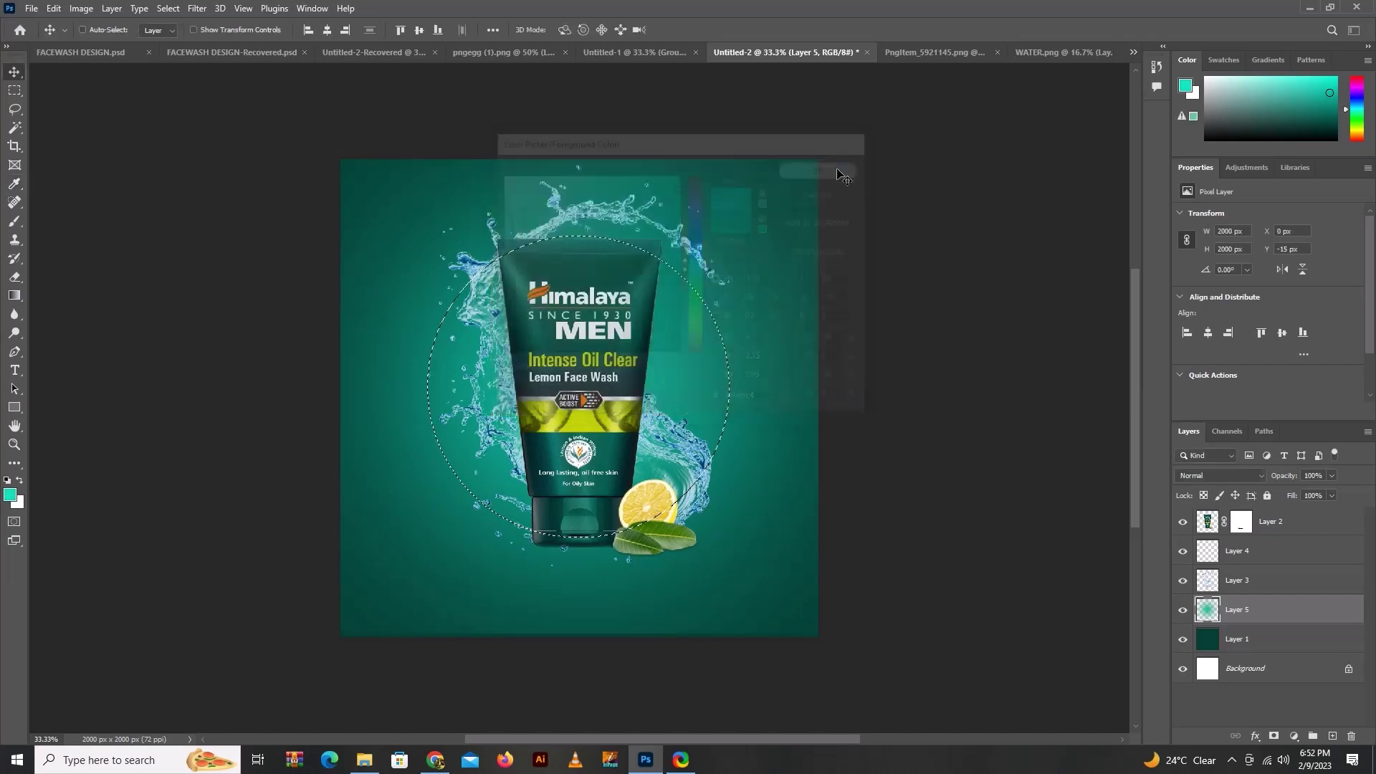
{"action": "key", "text": "alt+BackSpace"}
{"action": "key", "text": "ctrl+d"}
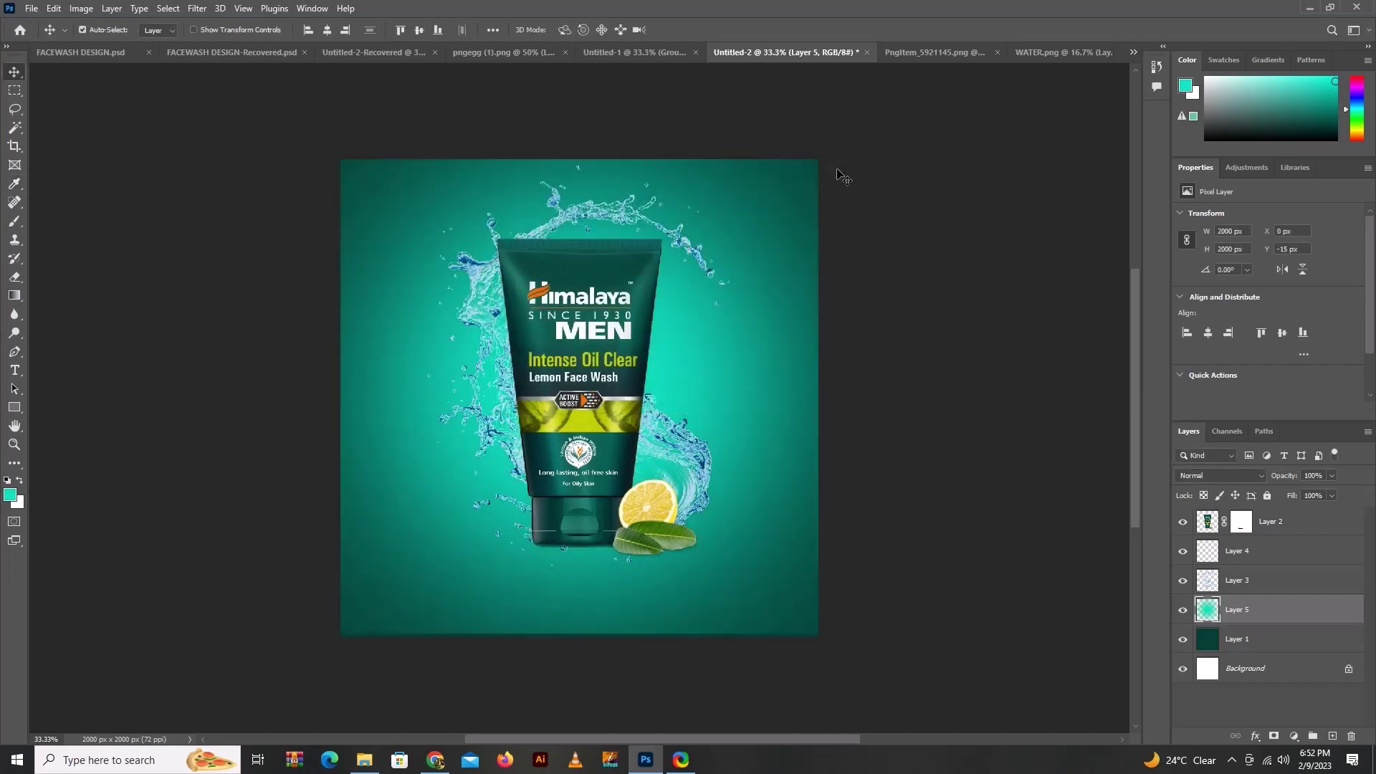
{"action": "key", "text": "ctrl+z"}
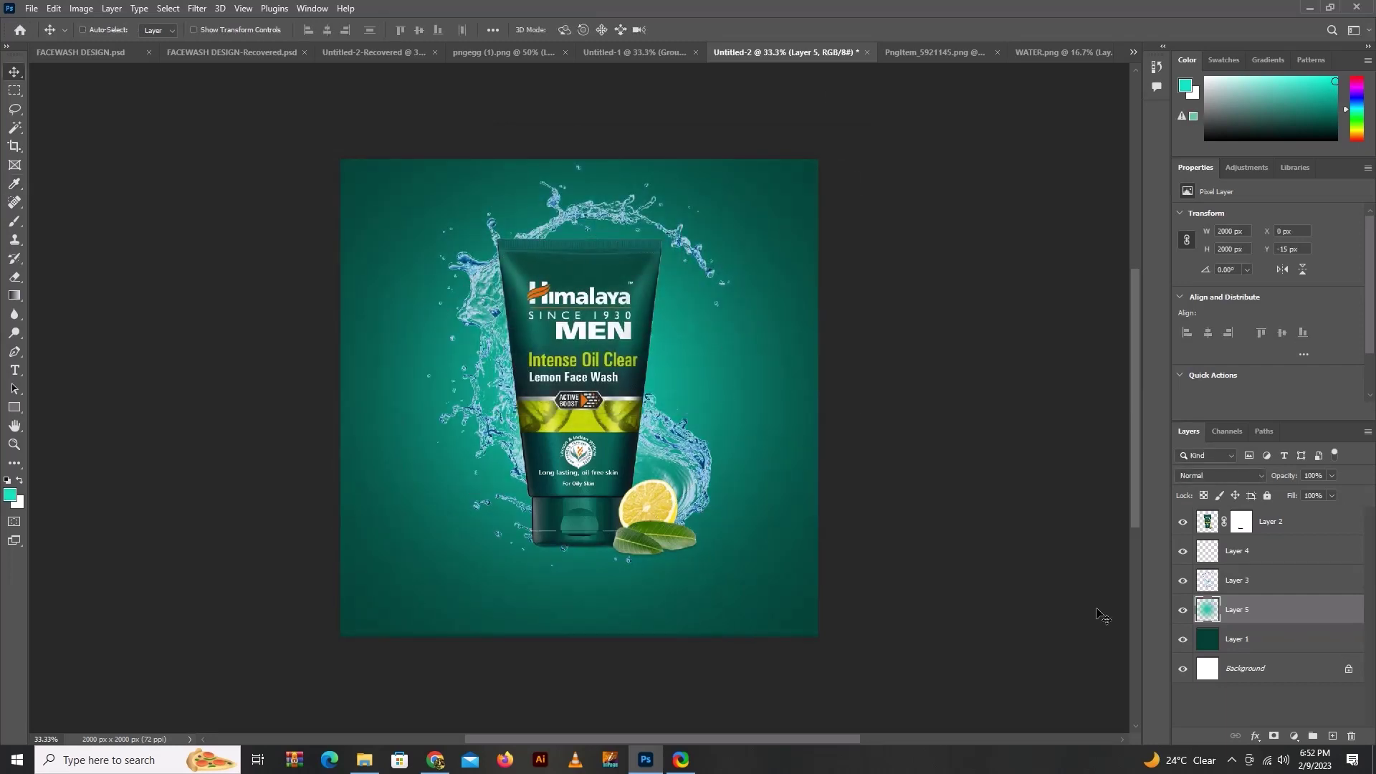
Step: Set the Layer 5 glow's blend mode to Screen
{"action": "left_click", "coordinate": [1239, 638]}
{"action": "left_click", "coordinate": [1234, 610]}
{"action": "left_click", "coordinate": [1219, 475]}
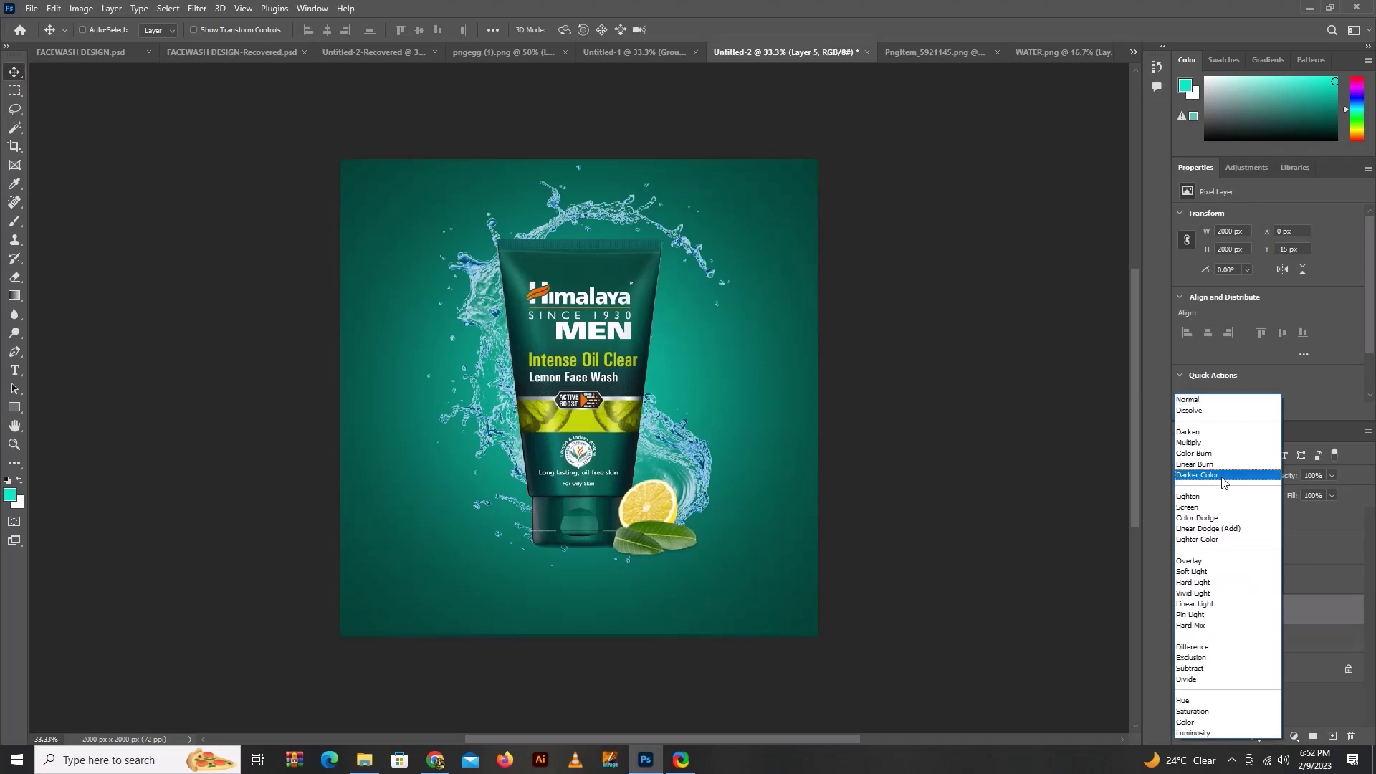
{"action": "left_click", "coordinate": [1200, 509]}
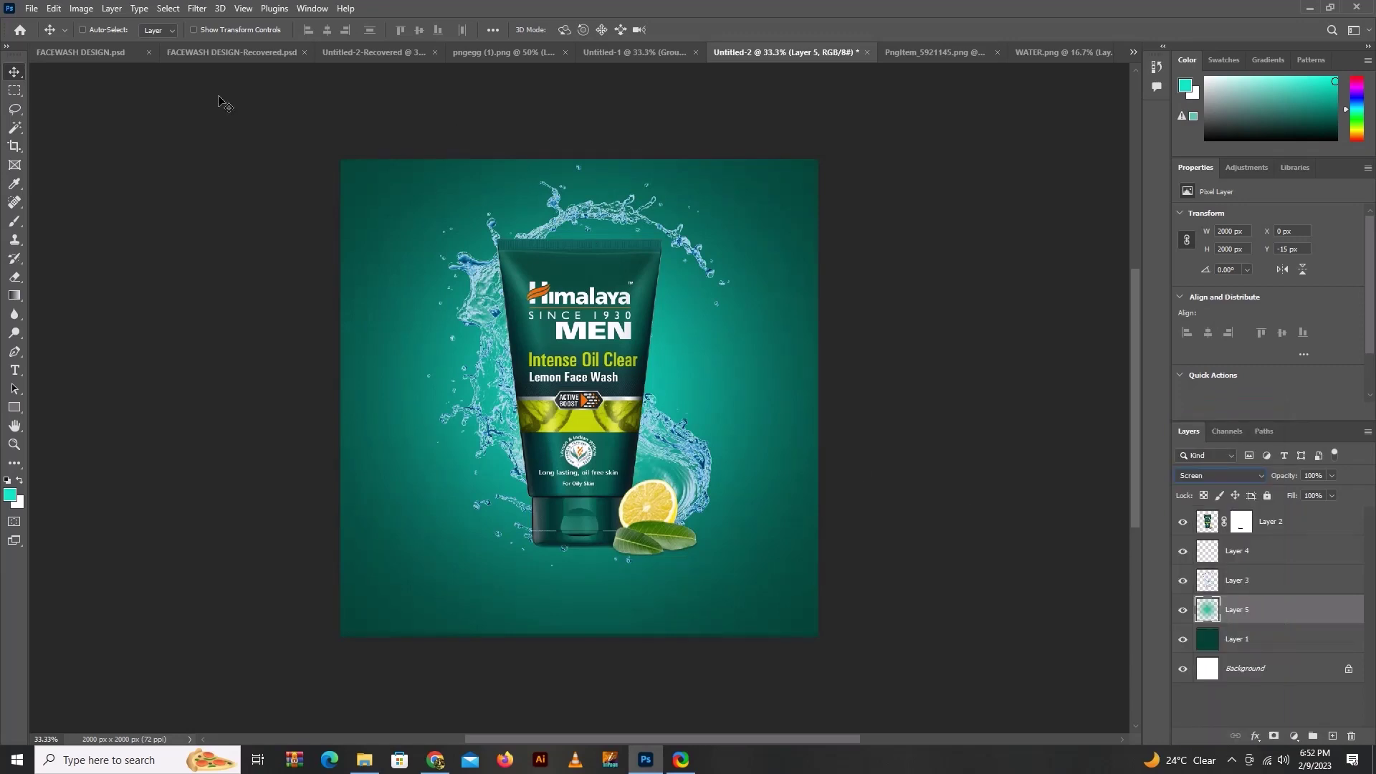
{"action": "left_click", "coordinate": [31, 8]}
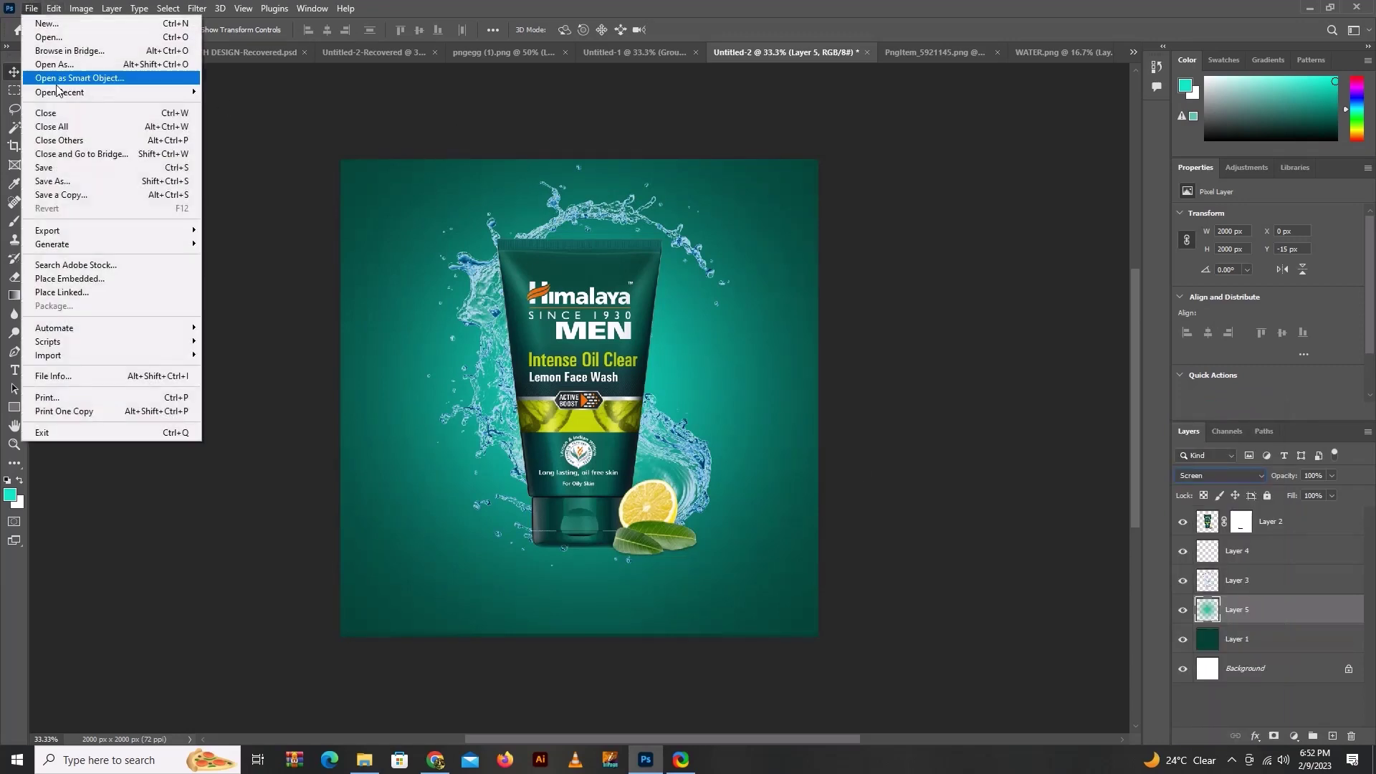
Step: Bring the MINT image into the ad as Layer 6, above all other layers
{"action": "left_click", "coordinate": [54, 45]}
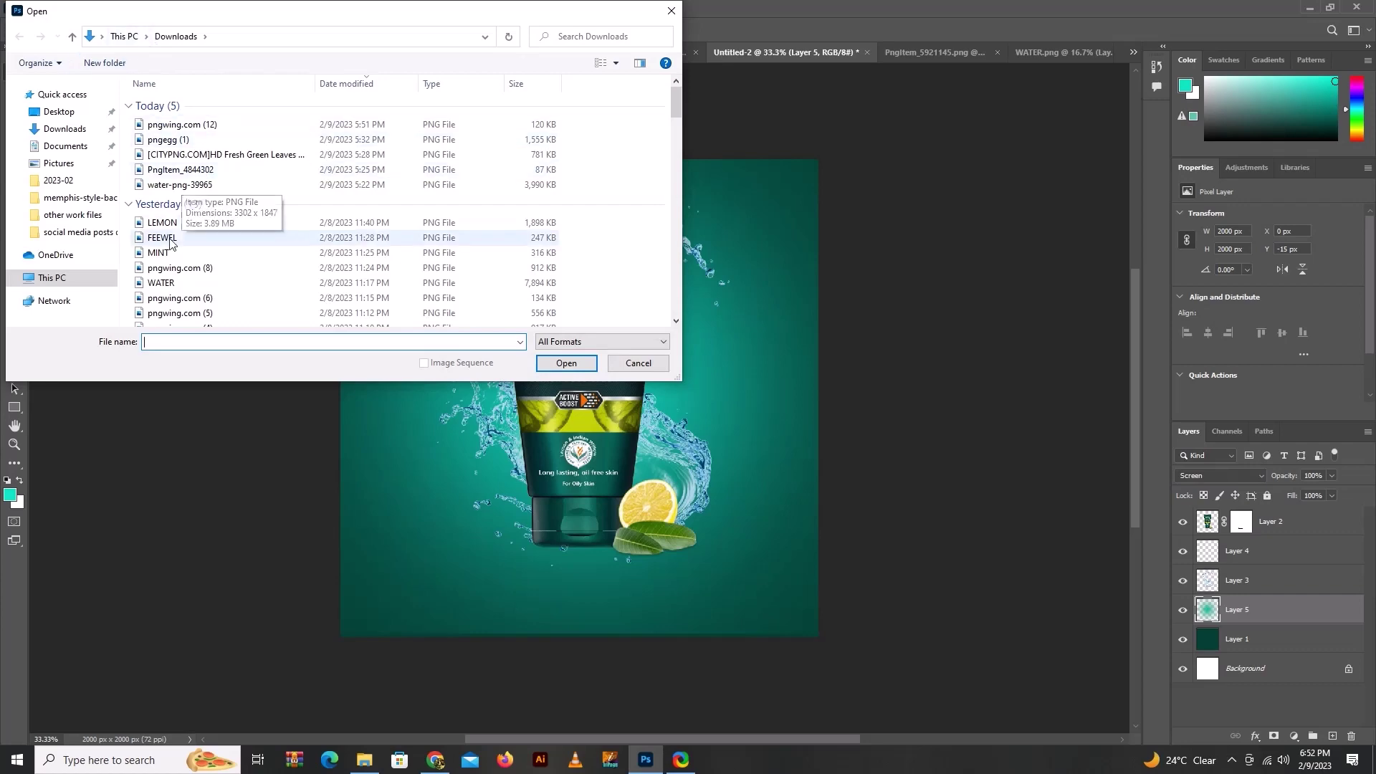
{"action": "left_click", "coordinate": [159, 253]}
{"action": "left_click", "coordinate": [566, 364]}
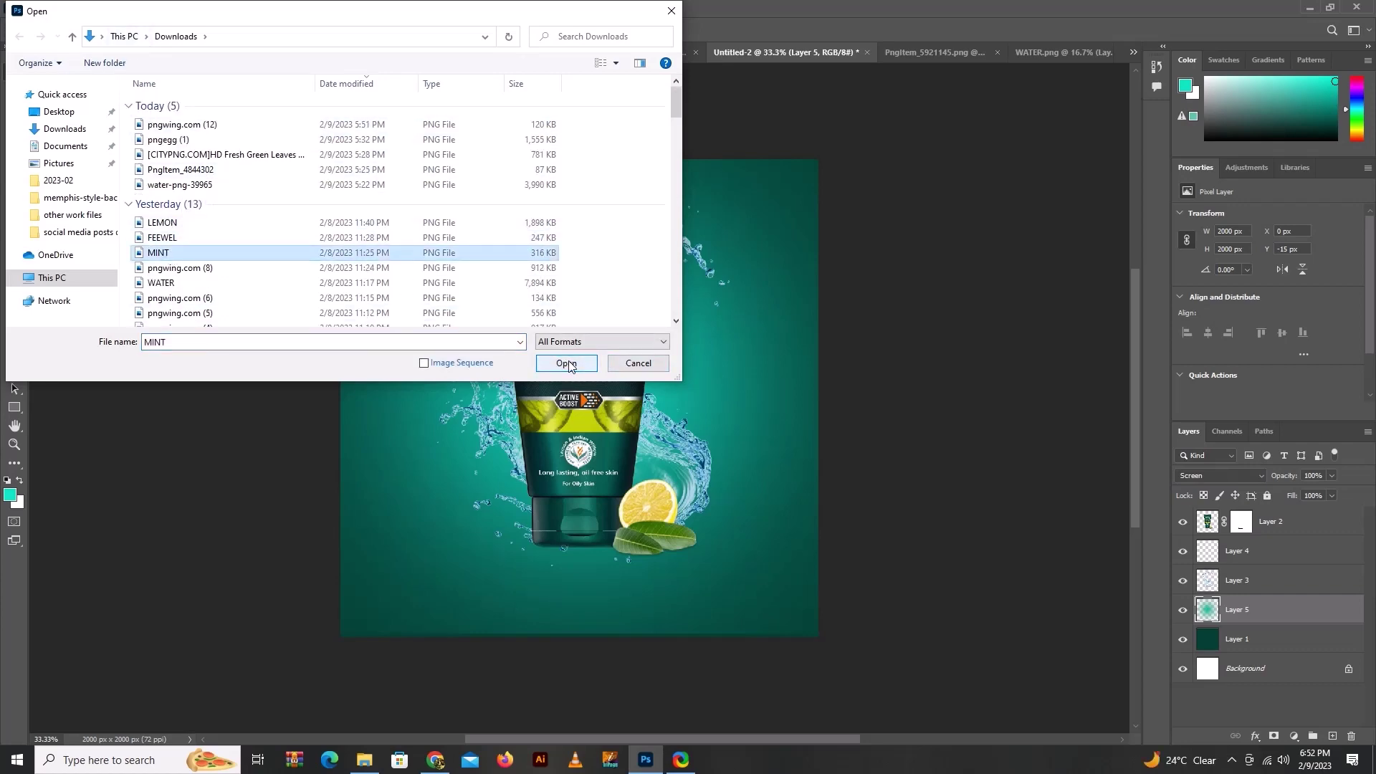
{"action": "mouse_move", "coordinate": [590, 376]}
{"action": "left_mouse_down"}
{"action": "mouse_move", "coordinate": [641, 133]}
{"action": "mouse_move", "coordinate": [613, 424]}
{"action": "mouse_move", "coordinate": [457, 572]}
{"action": "left_mouse_up"}
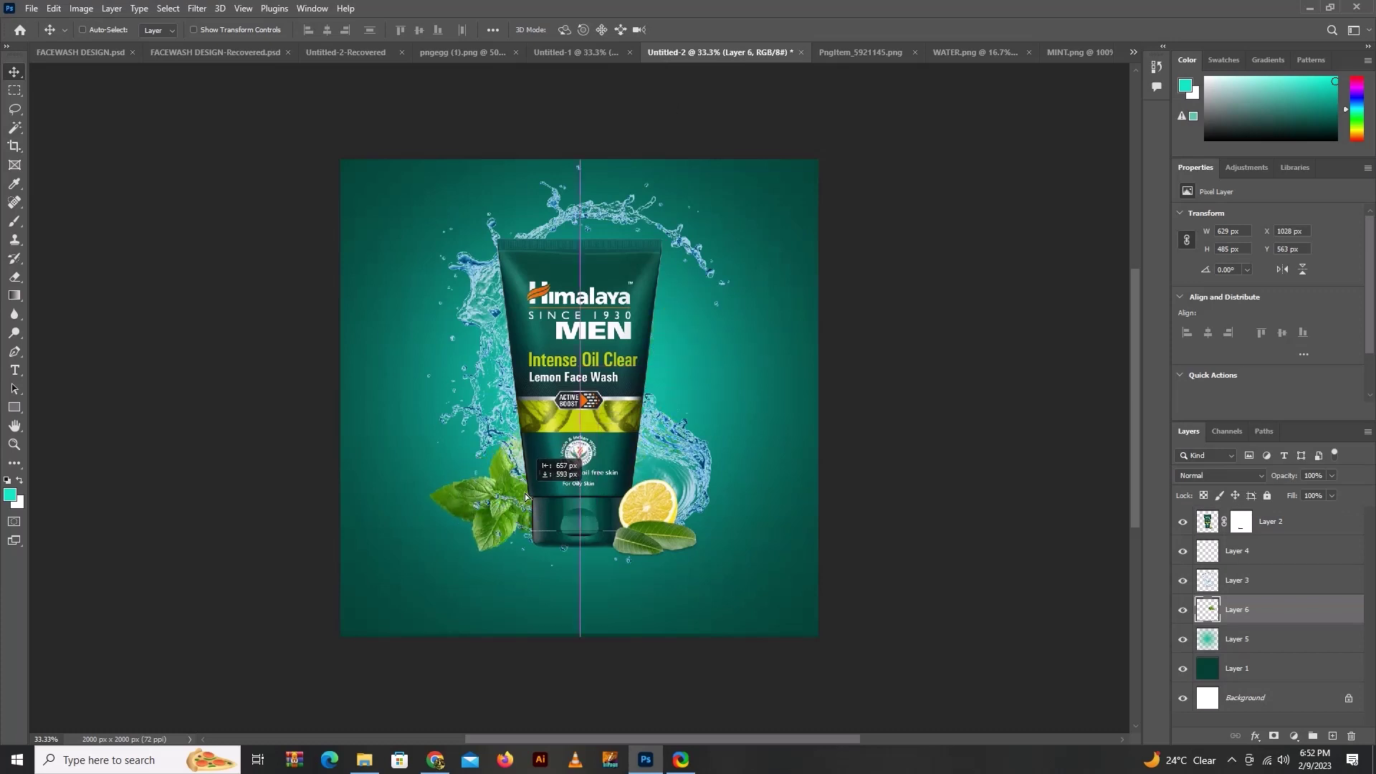
{"action": "left_click_drag", "start_coordinate": [1240, 609], "coordinate": [1269, 516]}
{"action": "left_click_drag", "start_coordinate": [1271, 521], "coordinate": [1271, 518]}
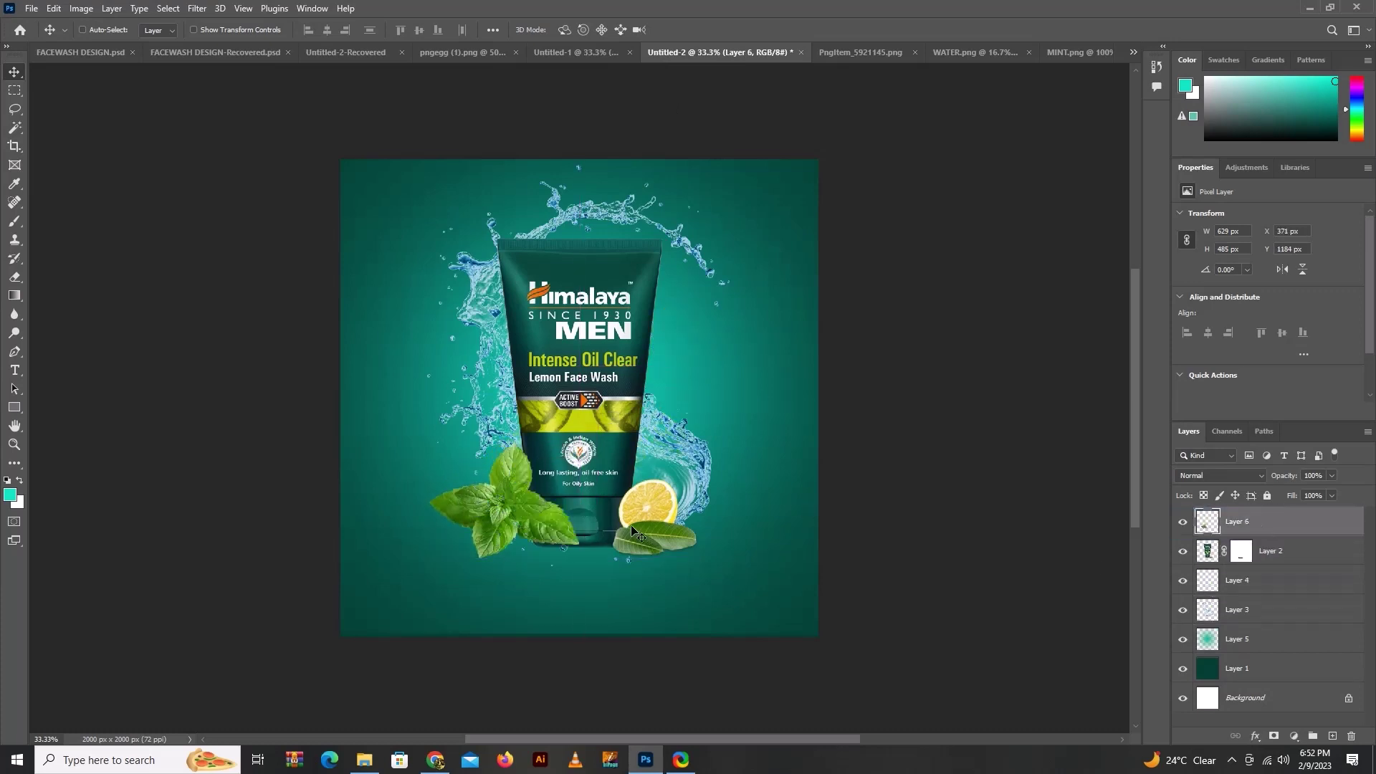
Step: Shrink the mint leaves and shift them to the tube's lower left
{"action": "key", "text": "ctrl+t"}
{"action": "left_click_drag", "start_coordinate": [579, 443], "coordinate": [562, 456]}
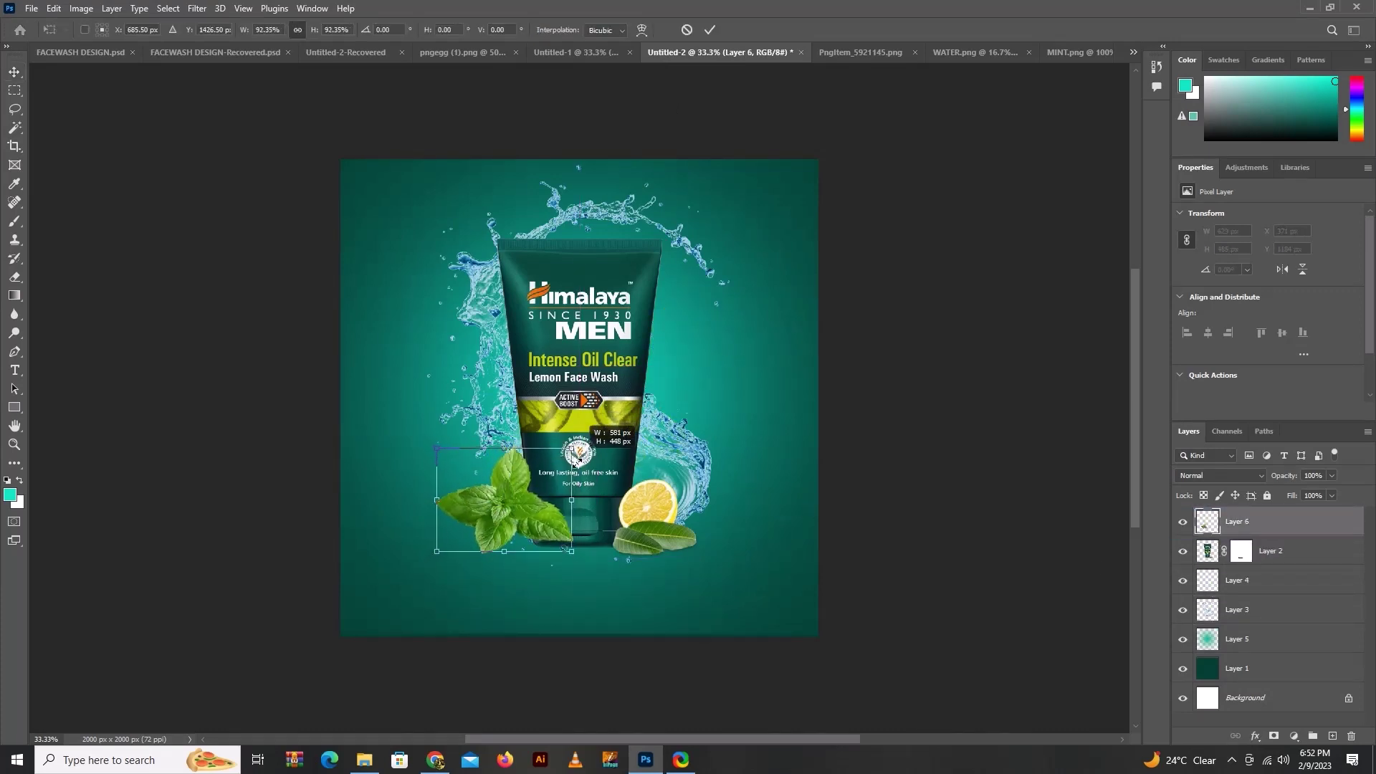
{"action": "key", "text": "Return"}
{"action": "left_click_drag", "start_coordinate": [523, 506], "coordinate": [539, 527]}
{"action": "key", "text": "ctrl+t"}
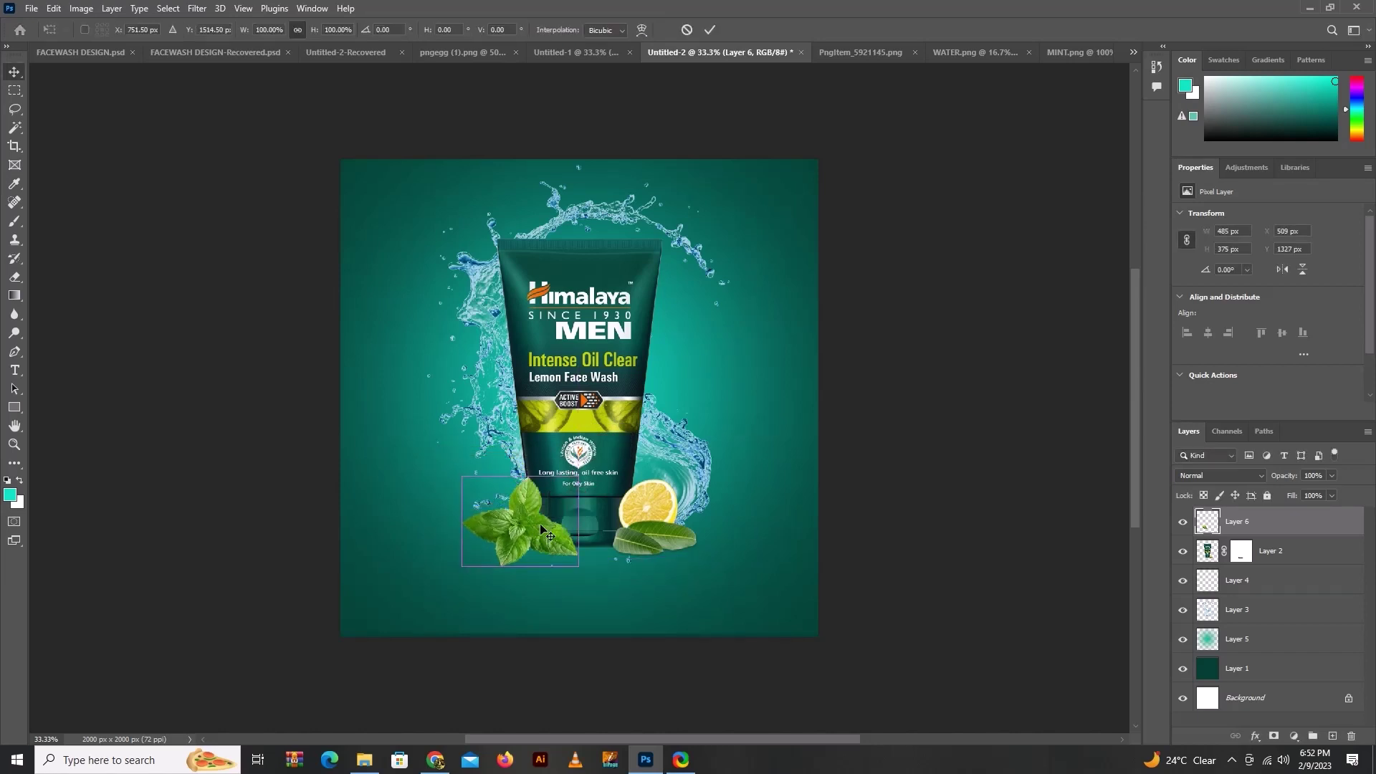
{"action": "right_click", "coordinate": [541, 529]}
{"action": "left_click", "coordinate": [579, 282]}
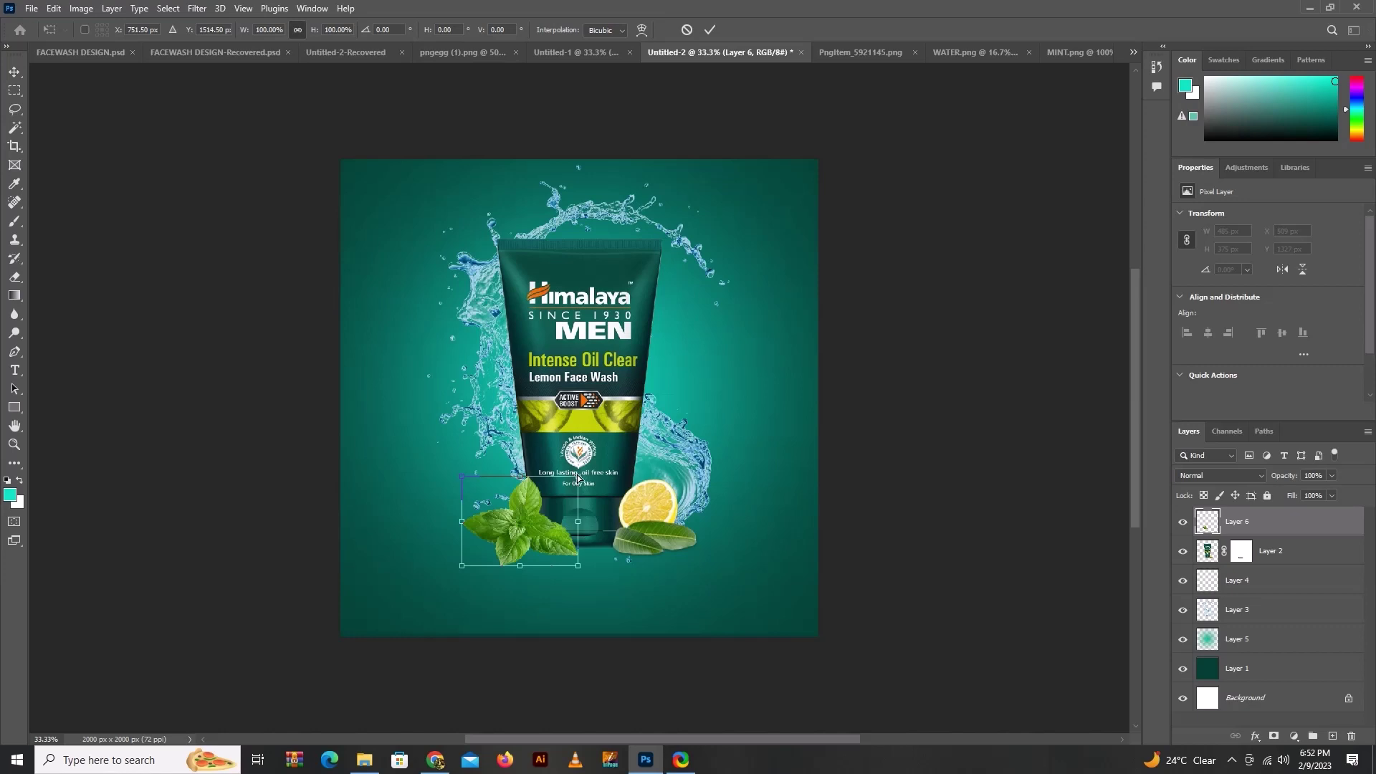
{"action": "left_click_drag", "start_coordinate": [577, 478], "coordinate": [577, 481]}
{"action": "key", "text": "Return"}
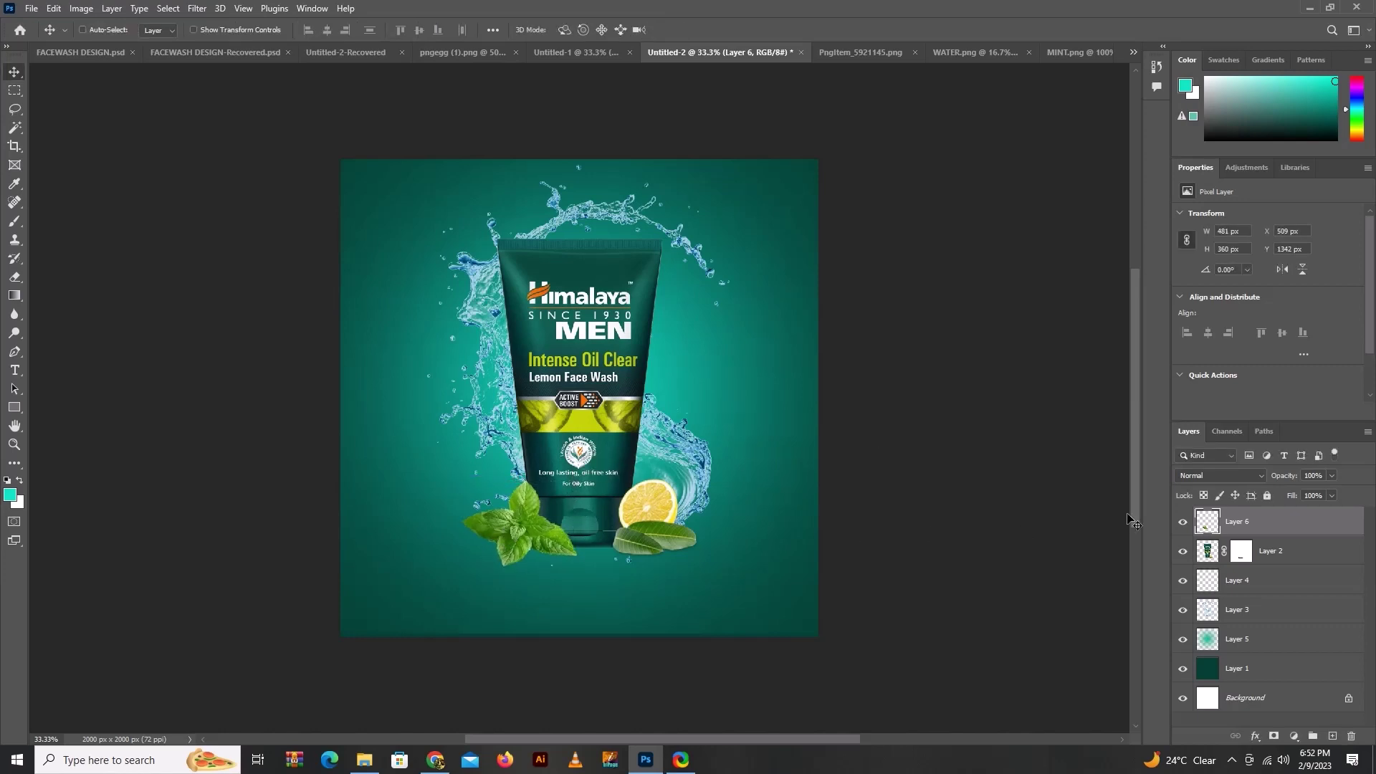
Step: Shrink the mint to 421 × 316 px and close PngItem_5921145.png
{"action": "key", "text": "ctrl+t"}
{"action": "left_click_drag", "start_coordinate": [577, 479], "coordinate": [570, 484]}
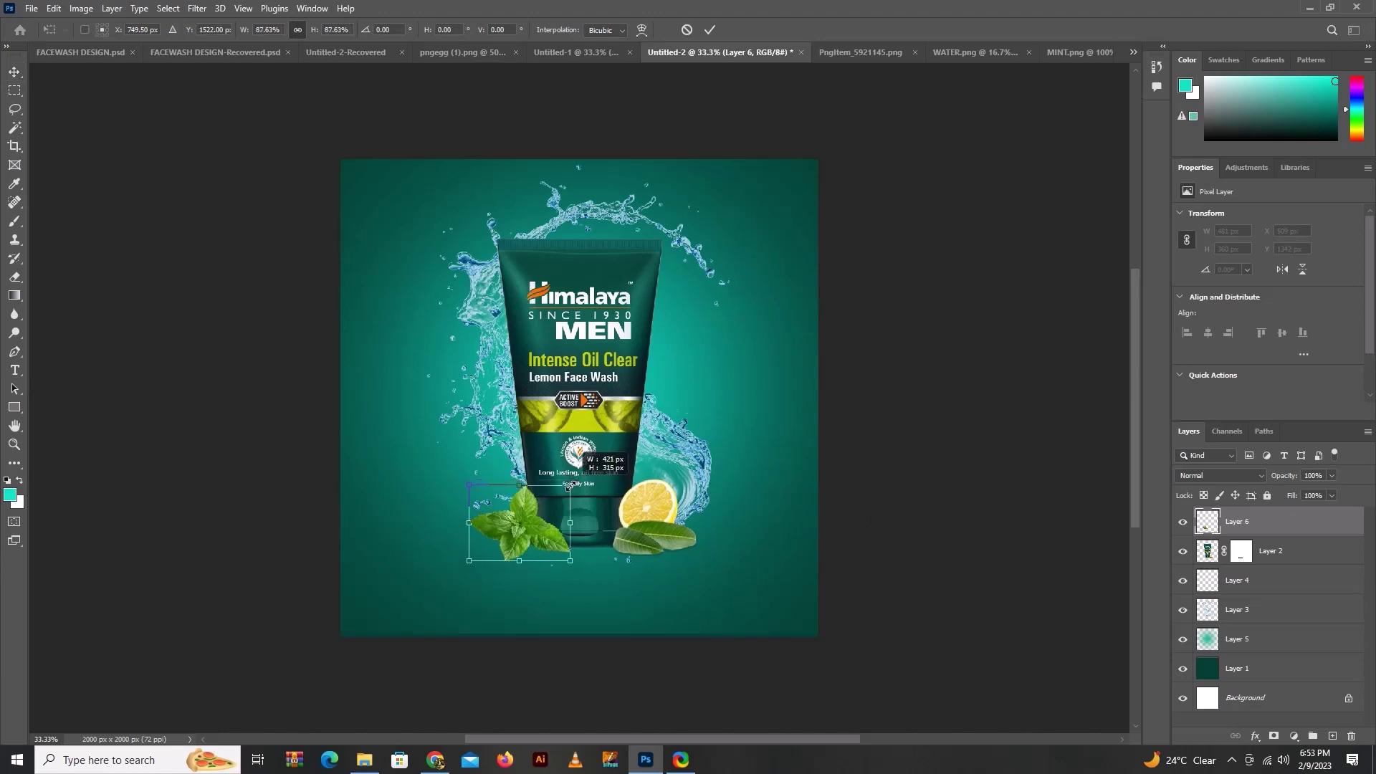
{"action": "key", "text": "Return"}
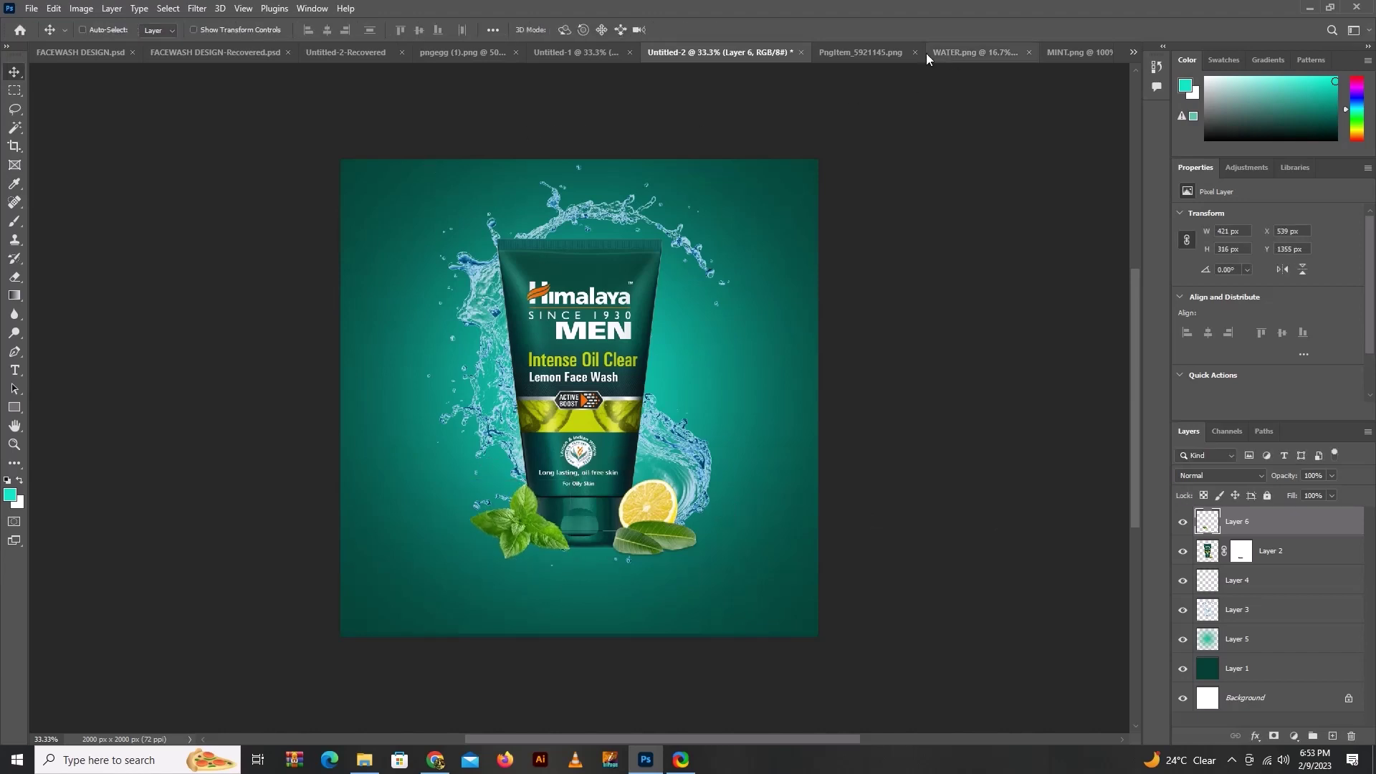
{"action": "left_click", "coordinate": [914, 52]}
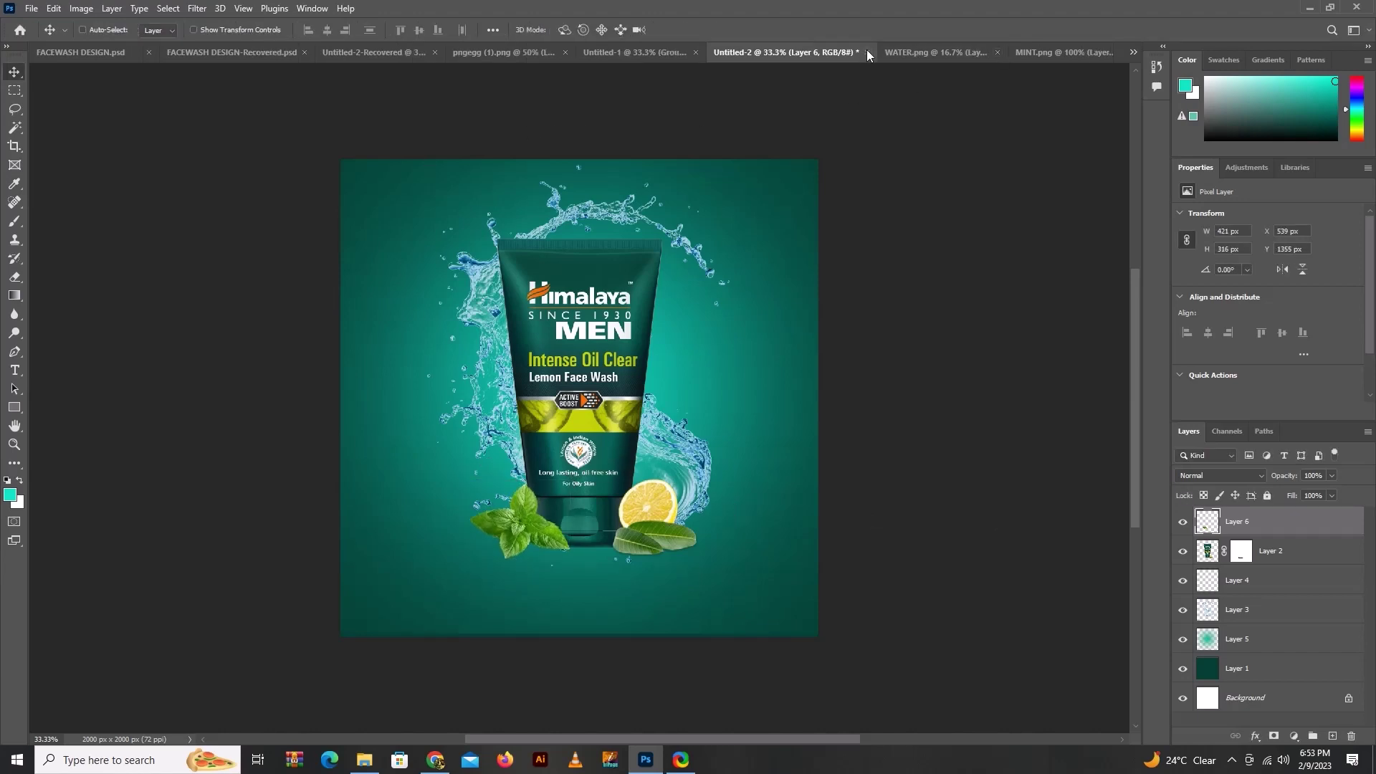
Step: Close the WATER and MINT documents, then bring FEEWEL.png's star anise in at the tube's lower left
{"action": "left_click", "coordinate": [996, 52]}
{"action": "left_click", "coordinate": [1097, 52]}
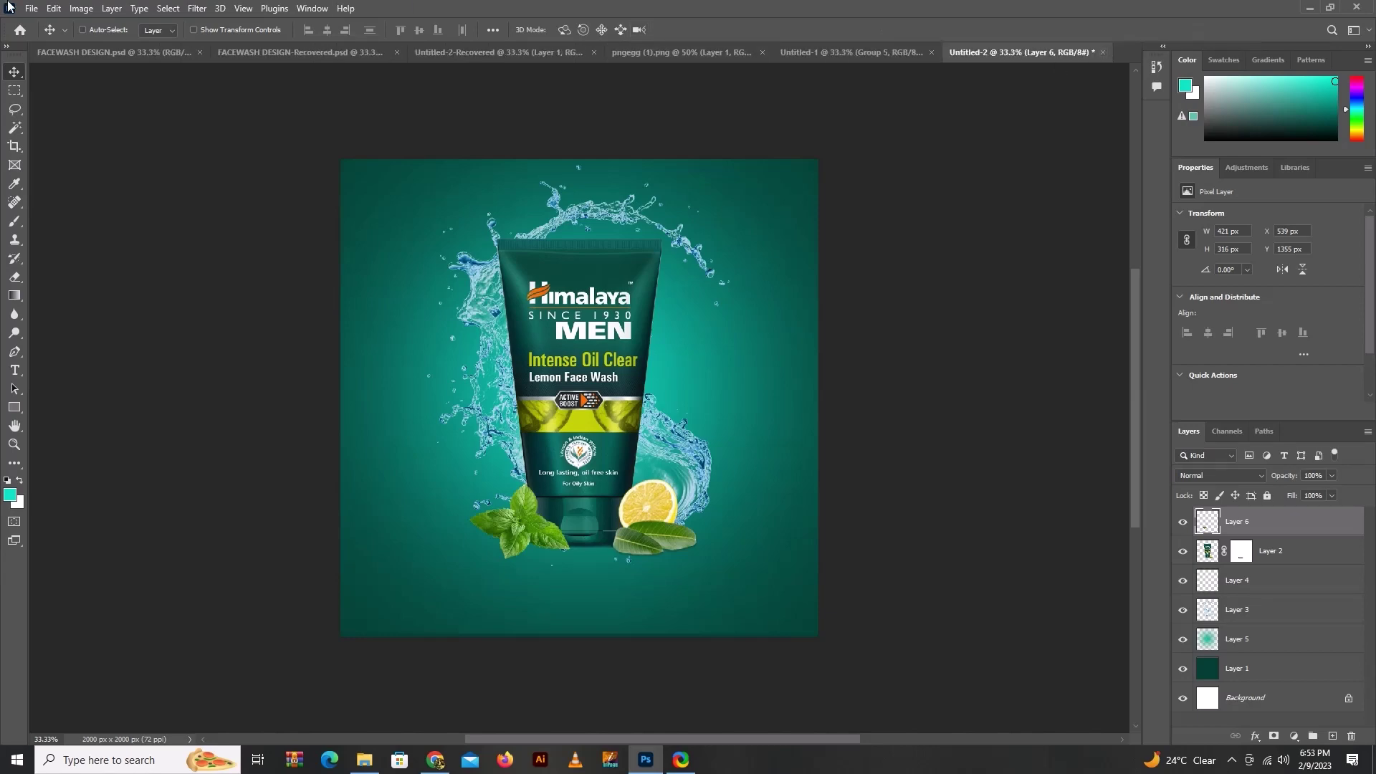
{"action": "left_click", "coordinate": [32, 8]}
{"action": "left_click", "coordinate": [33, 39]}
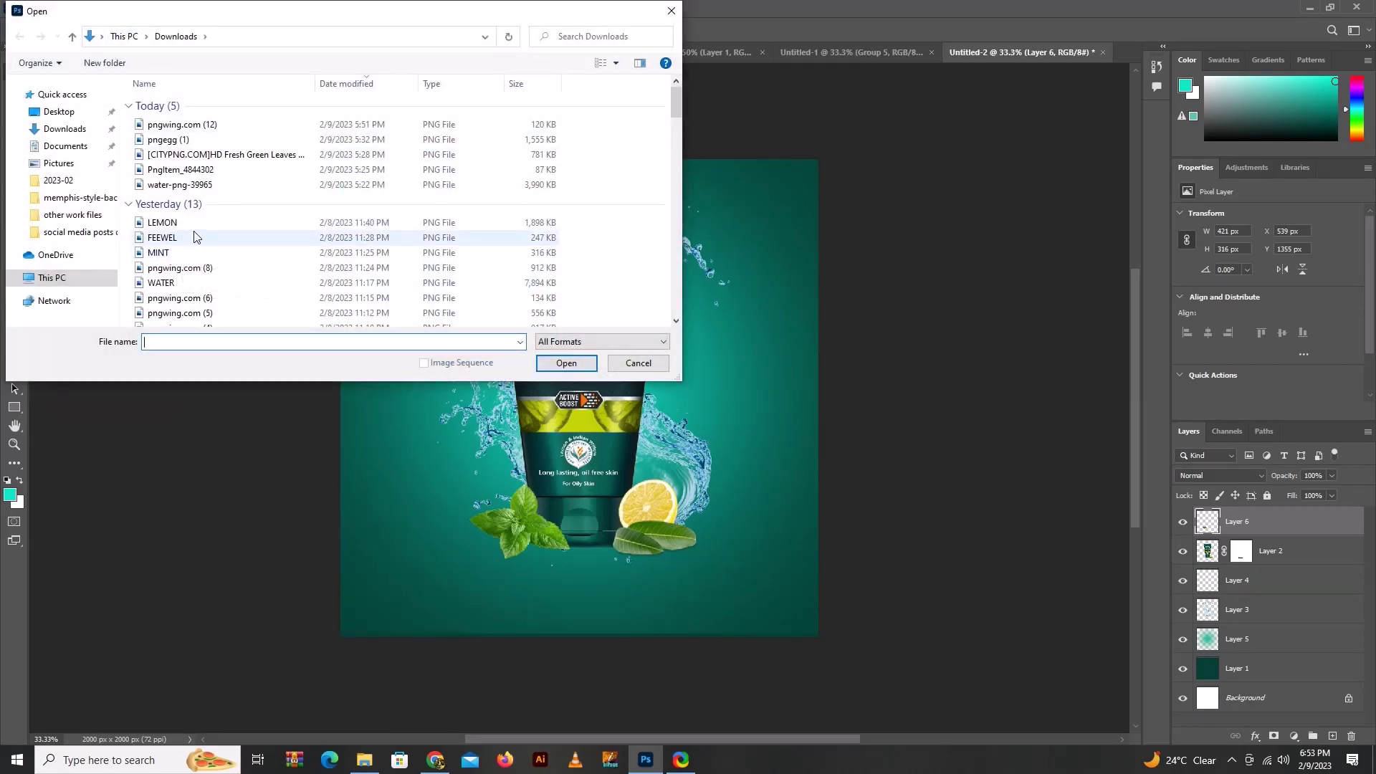
{"action": "left_click", "coordinate": [162, 237]}
{"action": "left_click", "coordinate": [566, 362]}
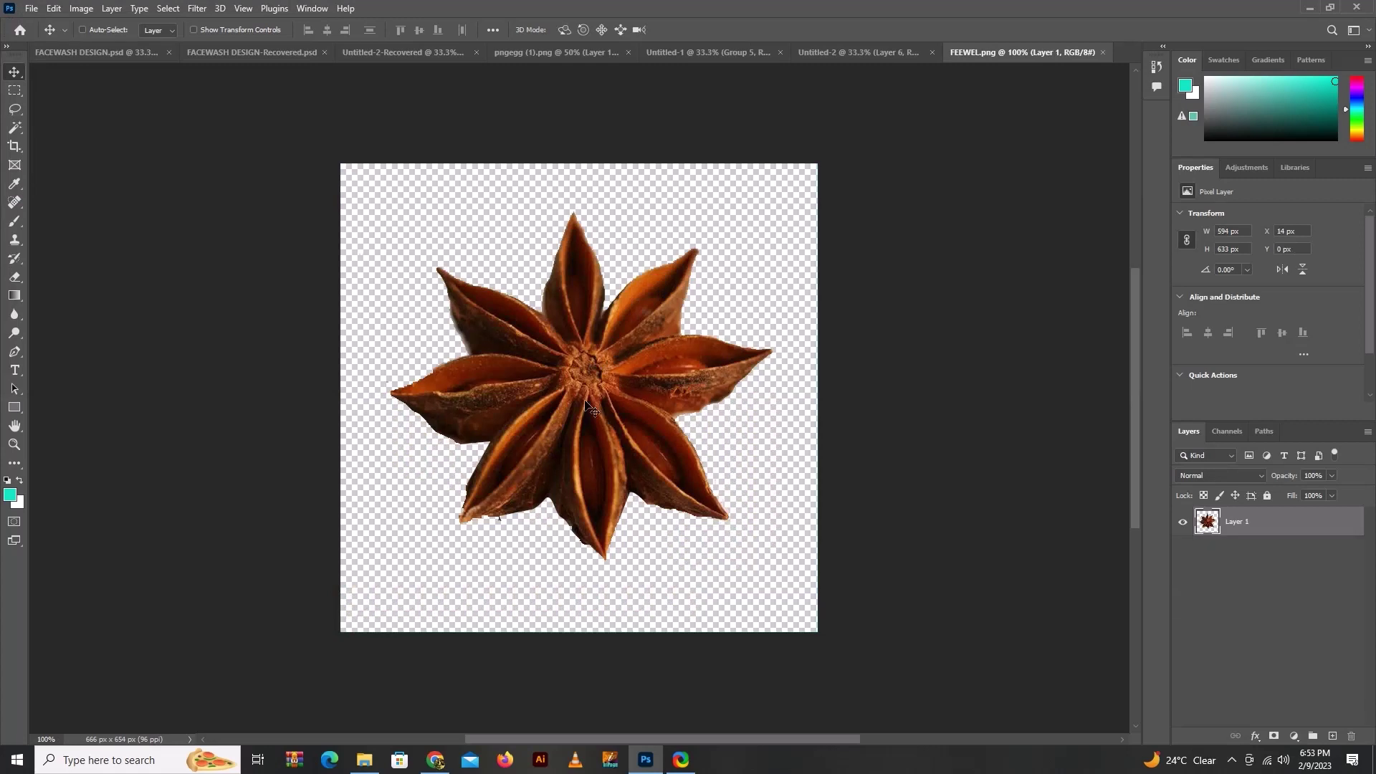
{"action": "mouse_move", "coordinate": [589, 368]}
{"action": "left_mouse_down"}
{"action": "mouse_move", "coordinate": [425, 57]}
{"action": "mouse_move", "coordinate": [854, 51]}
{"action": "left_mouse_up"}
{"action": "left_click_drag", "start_coordinate": [651, 372], "coordinate": [480, 511]}
Step: Shrink the star anise to about 75% and tuck it behind the mint leaves
{"action": "key", "text": "ctrl+t"}
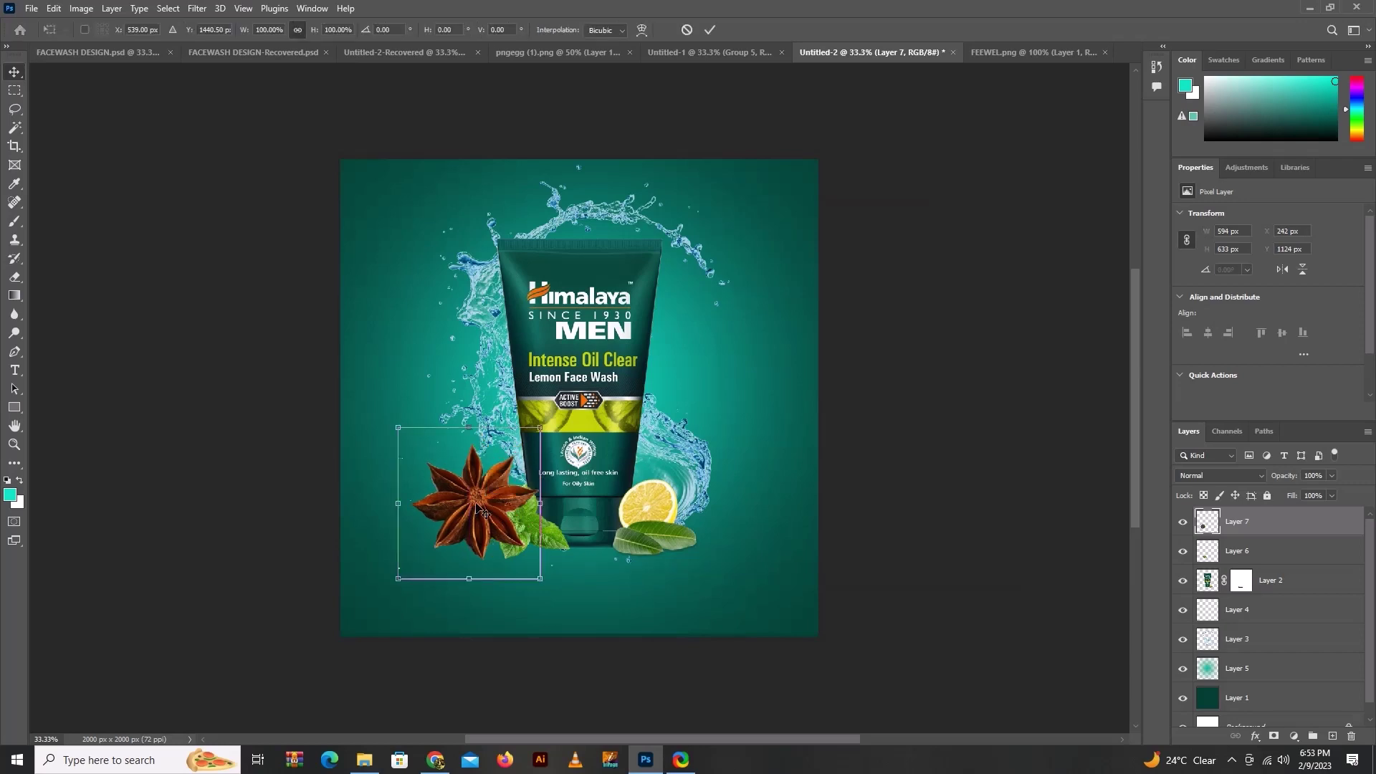
{"action": "left_click_drag", "start_coordinate": [545, 425], "coordinate": [525, 451]}
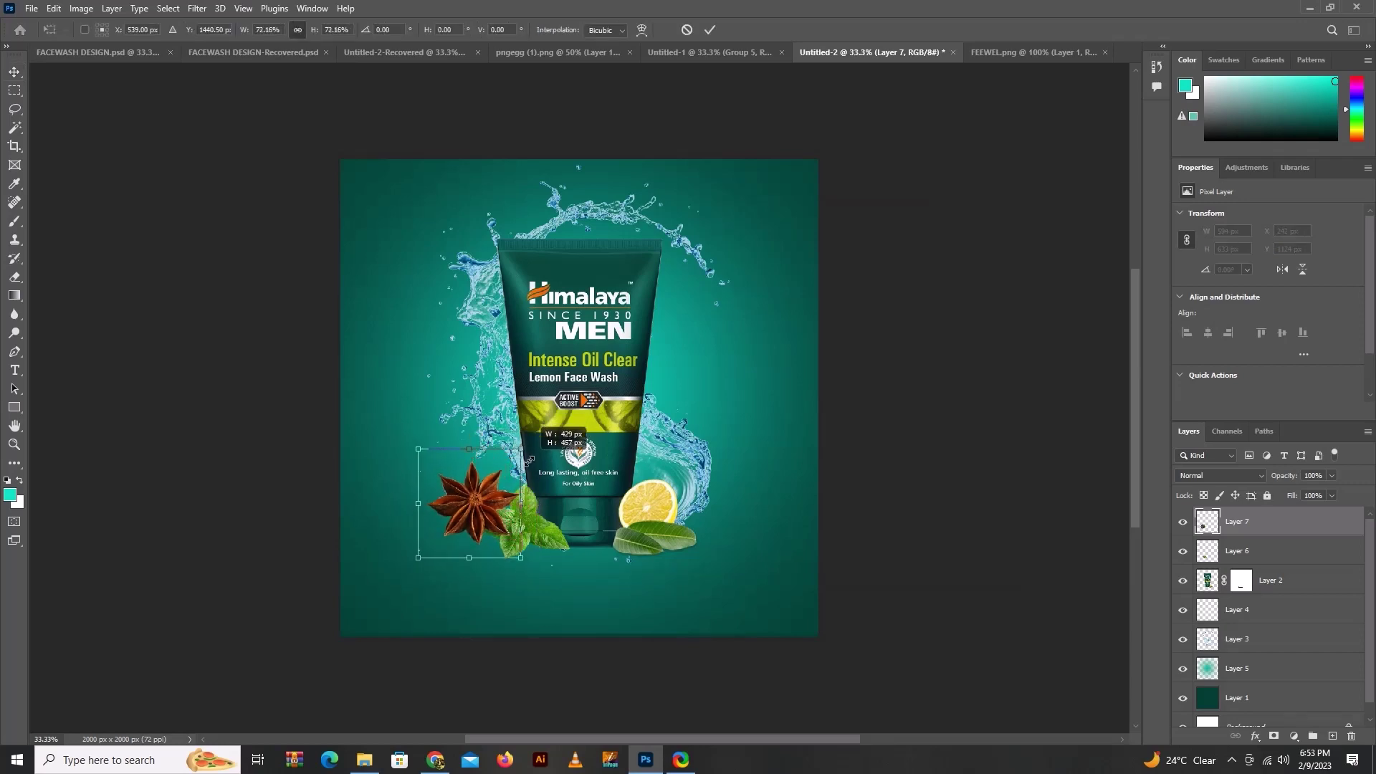
{"action": "key", "text": "Return"}
{"action": "left_click_drag", "start_coordinate": [485, 496], "coordinate": [493, 513]}
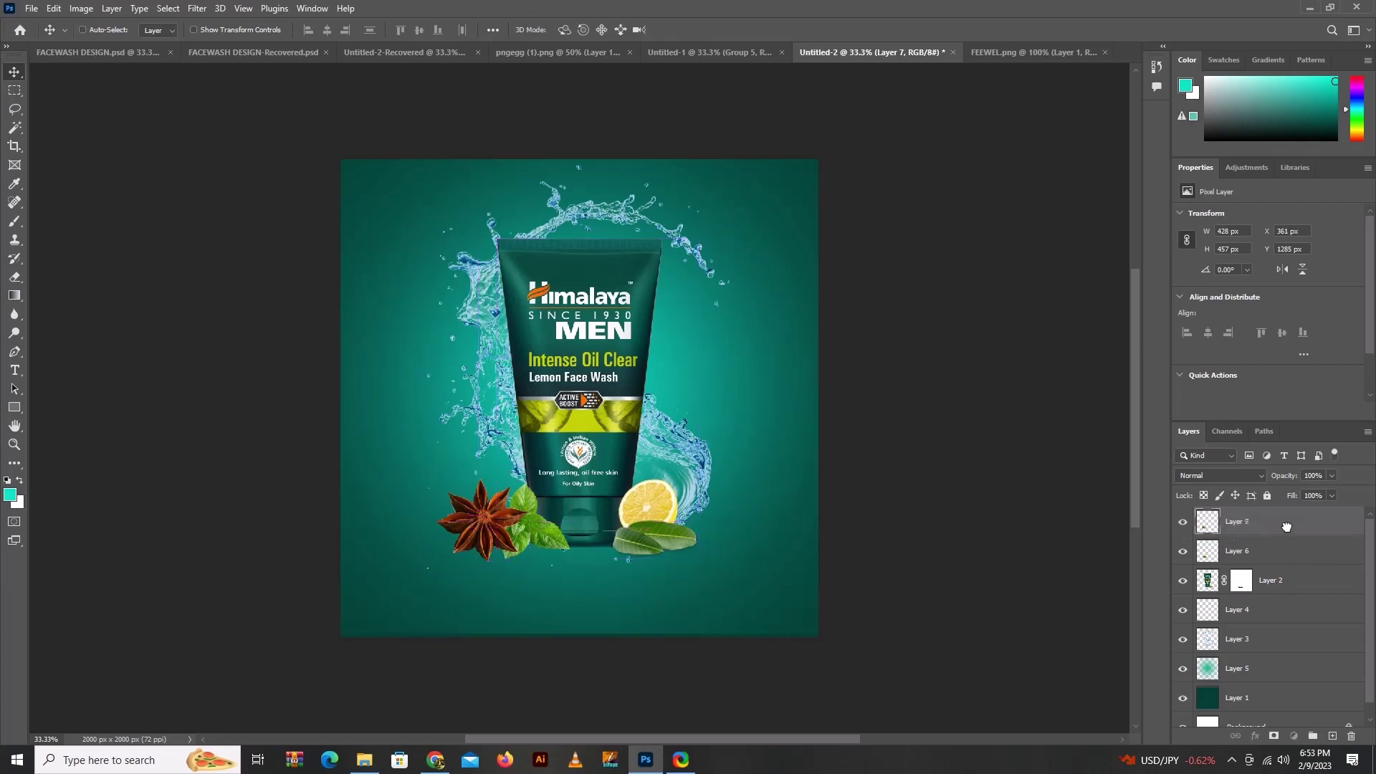
{"action": "left_click_drag", "start_coordinate": [1272, 561], "coordinate": [1292, 520]}
{"action": "left_click", "coordinate": [1255, 549]}
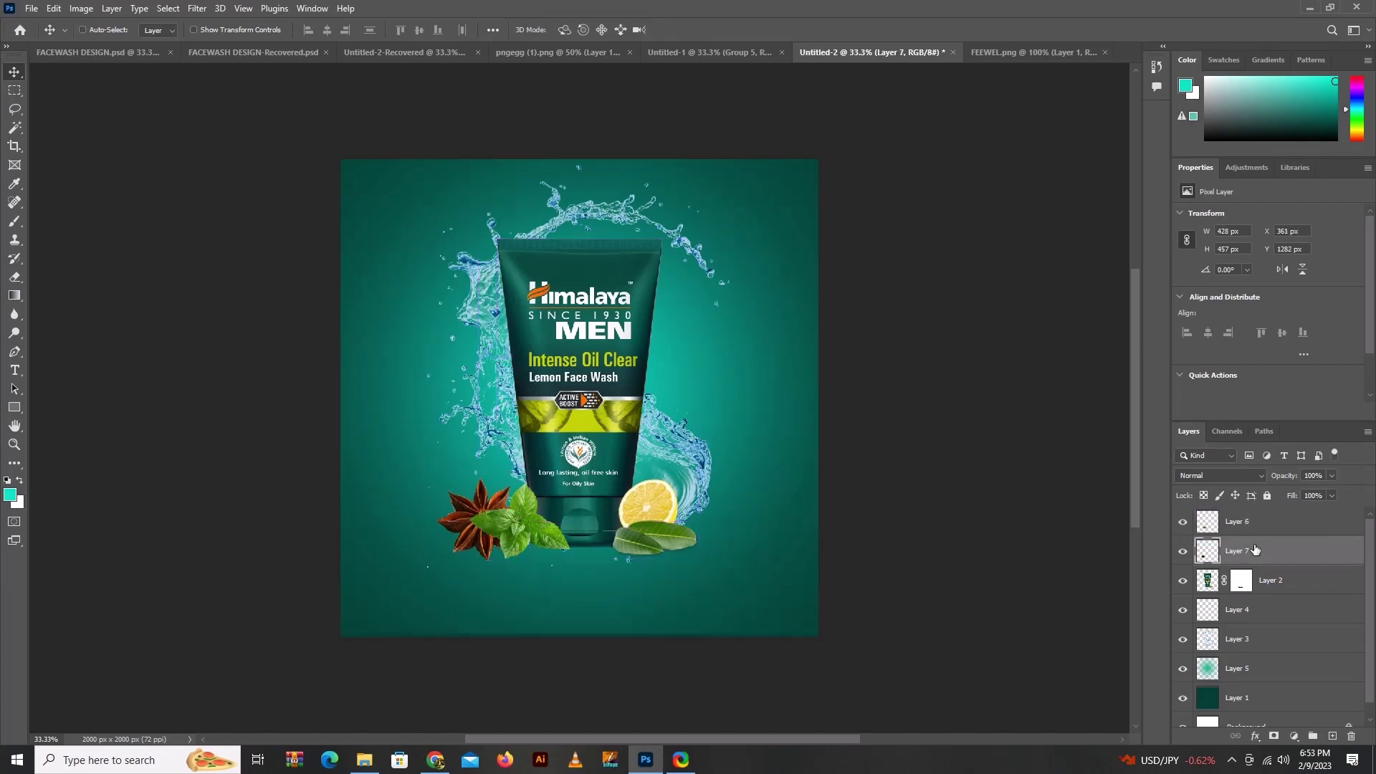
Step: Distort the star anise by pulling its top-right corner down, then nudge it slightly right
{"action": "key", "text": "ctrl+t"}
{"action": "right_click", "coordinate": [466, 180]}
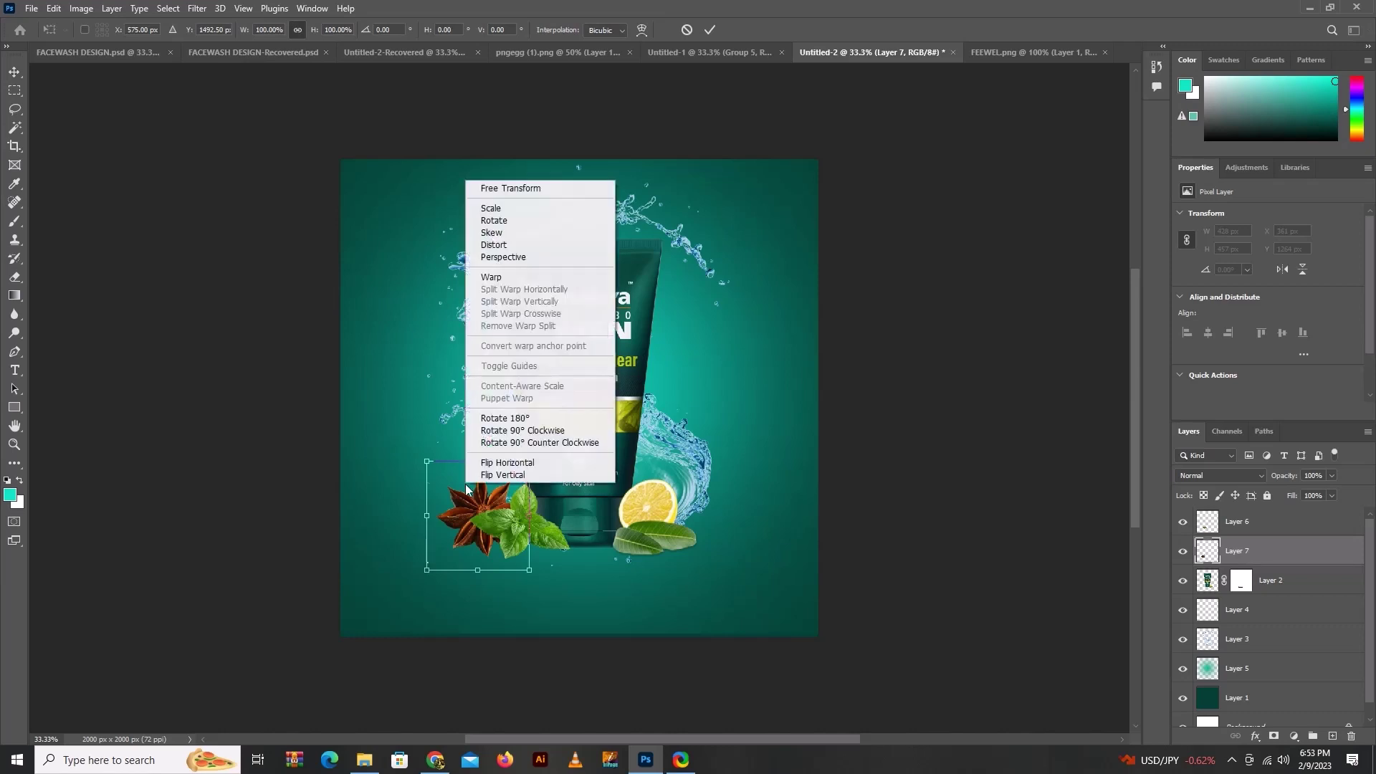
{"action": "left_click", "coordinate": [494, 245]}
{"action": "left_click_drag", "start_coordinate": [529, 461], "coordinate": [534, 474]}
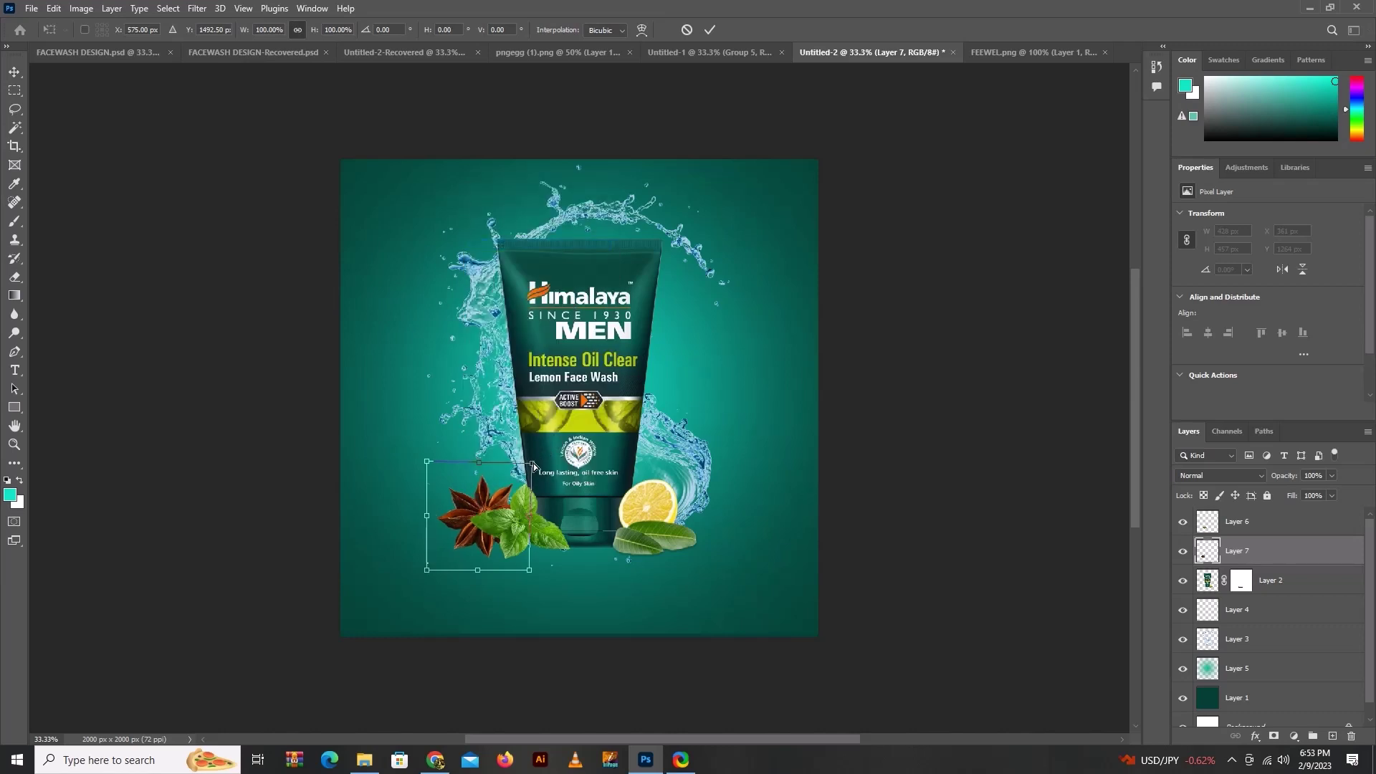
{"action": "key", "text": "Return"}
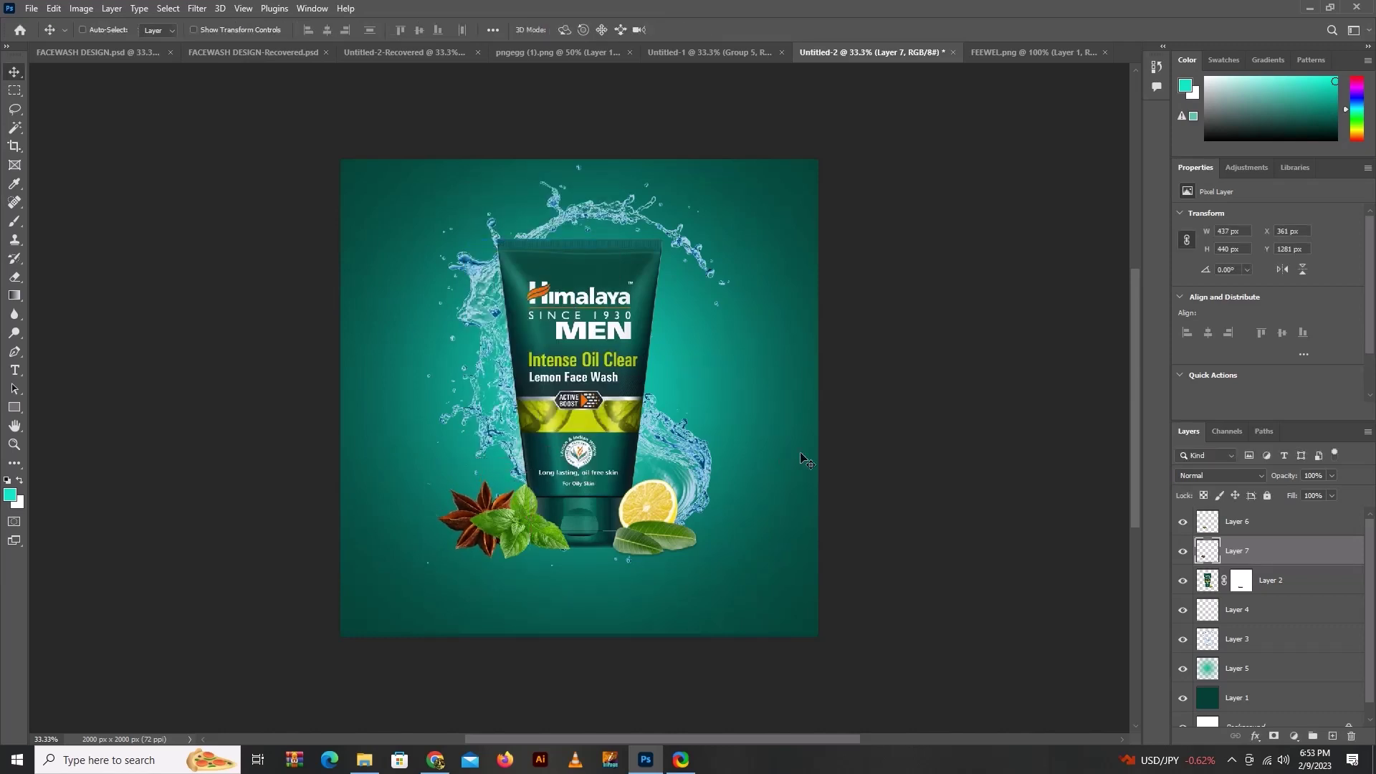
{"action": "key", "text": "ctrl+t"}
{"action": "right_click", "coordinate": [502, 190]}
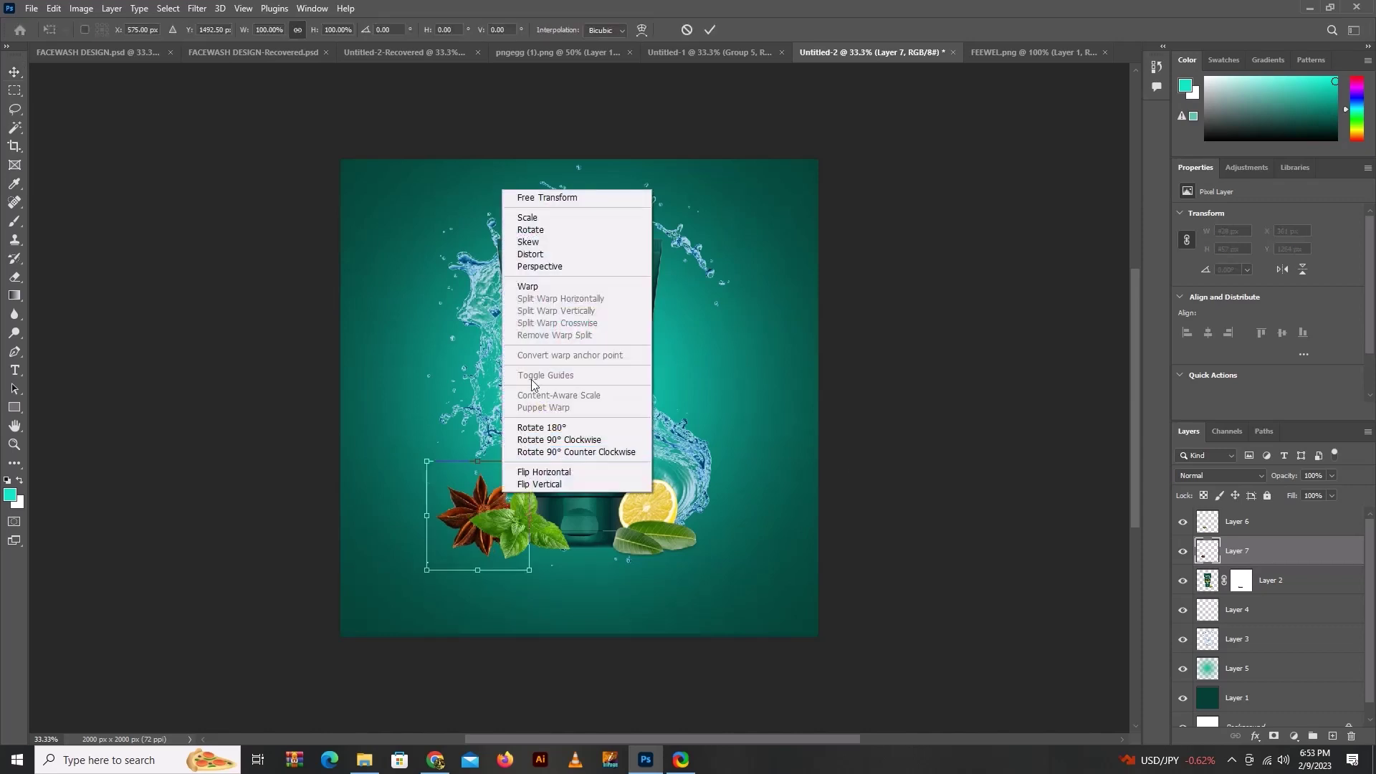
{"action": "left_click", "coordinate": [550, 255]}
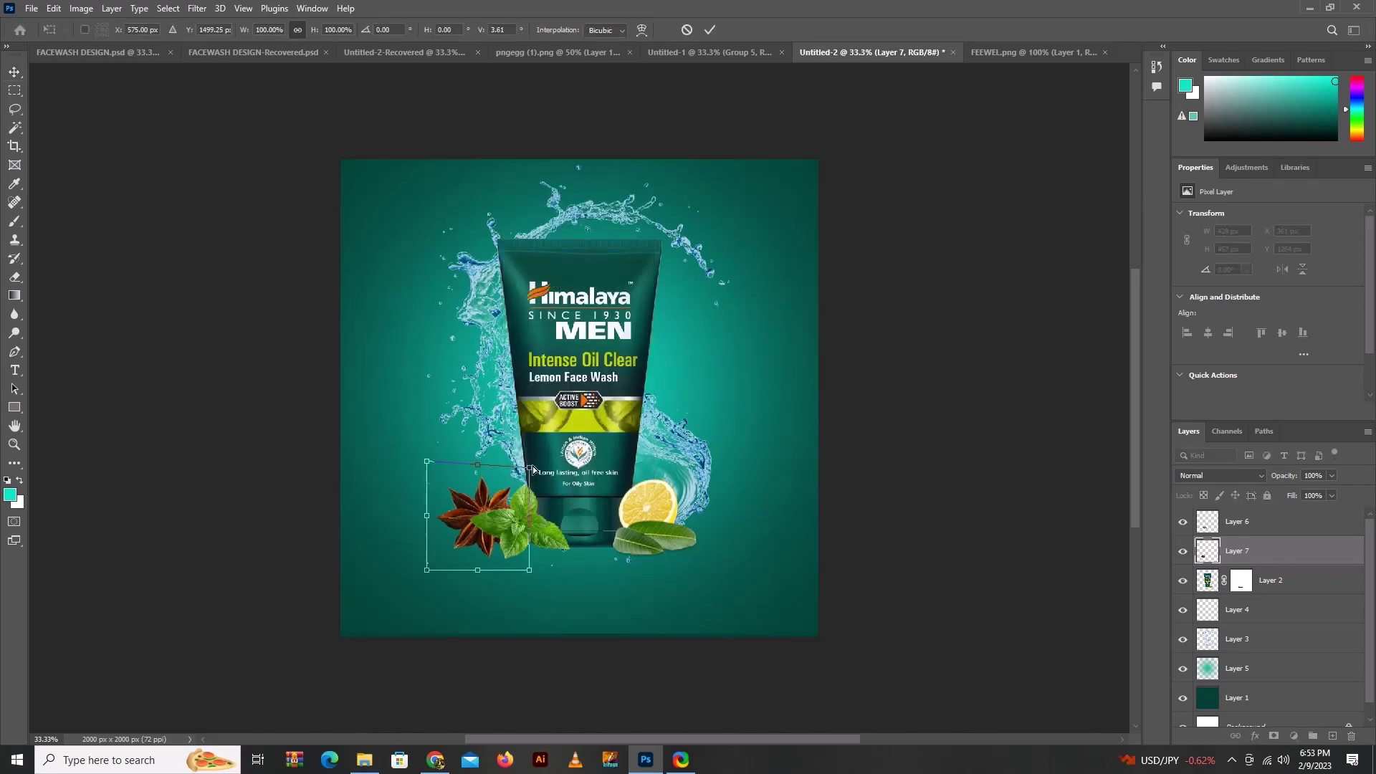
{"action": "key", "text": "Return"}
{"action": "key", "text": "ctrl"}
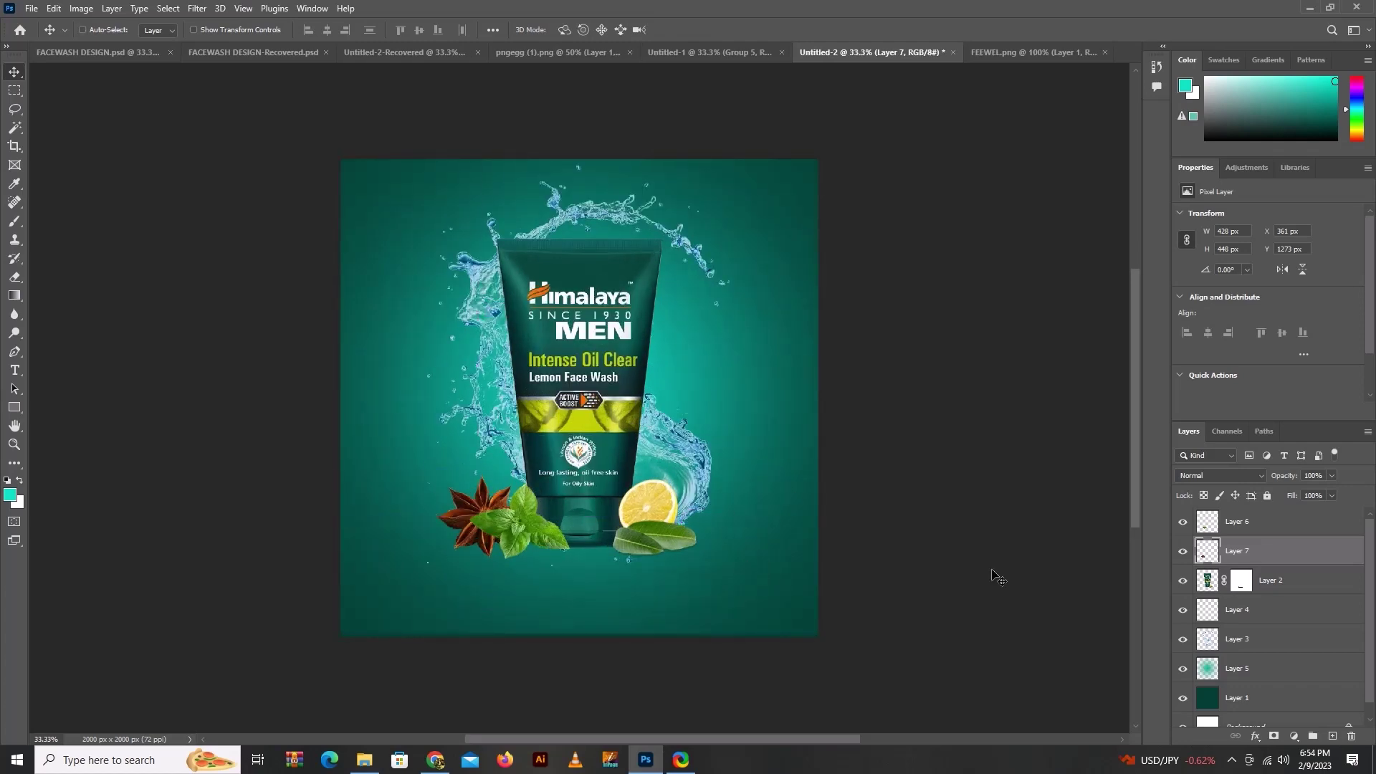
{"action": "key", "text": "Right"}
{"action": "key", "text": "Right"}
{"action": "key", "text": "Right"}
{"action": "key", "text": "Right"}
{"action": "key", "text": "Right"}
{"action": "key", "text": "Right"}
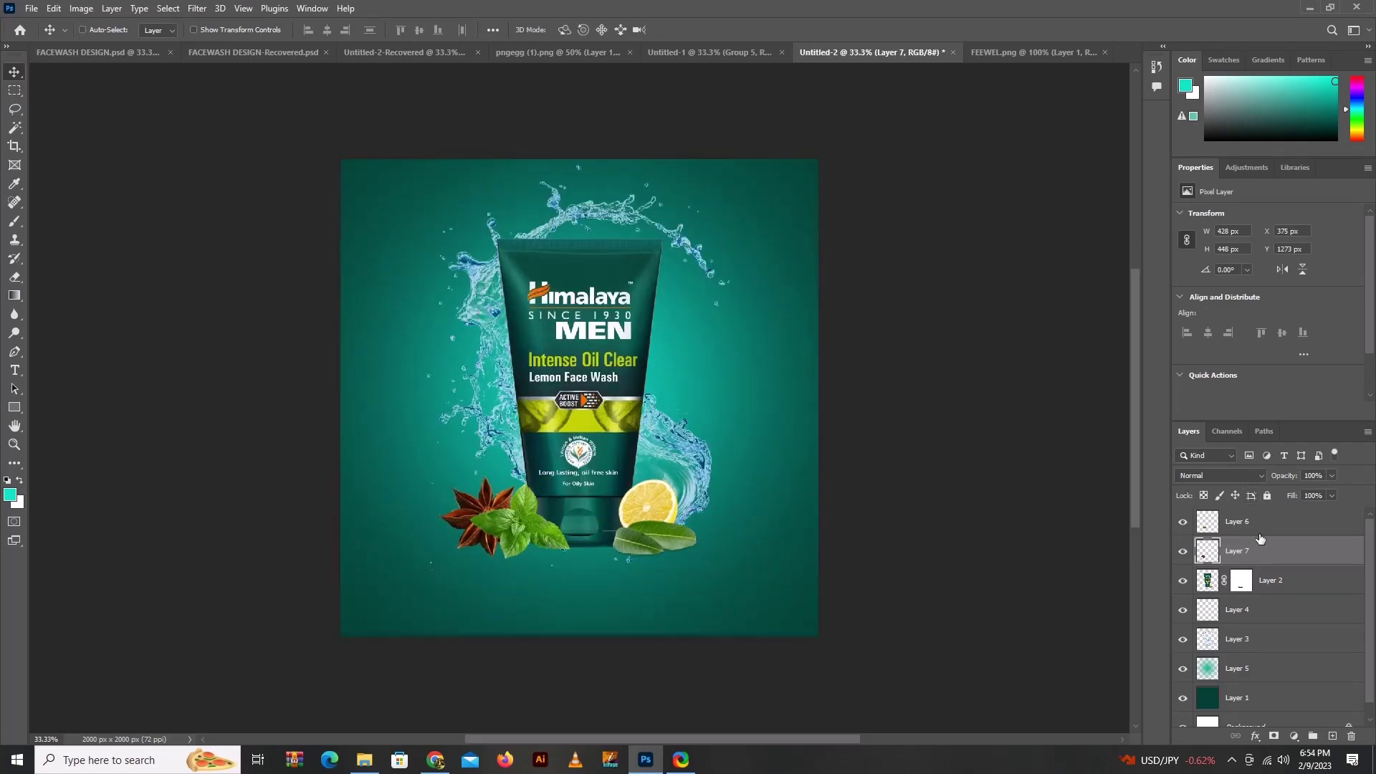
Step: Set the water splash Layer 3 to Lighten blending and toggle it to compare
{"action": "left_click", "coordinate": [1232, 646]}
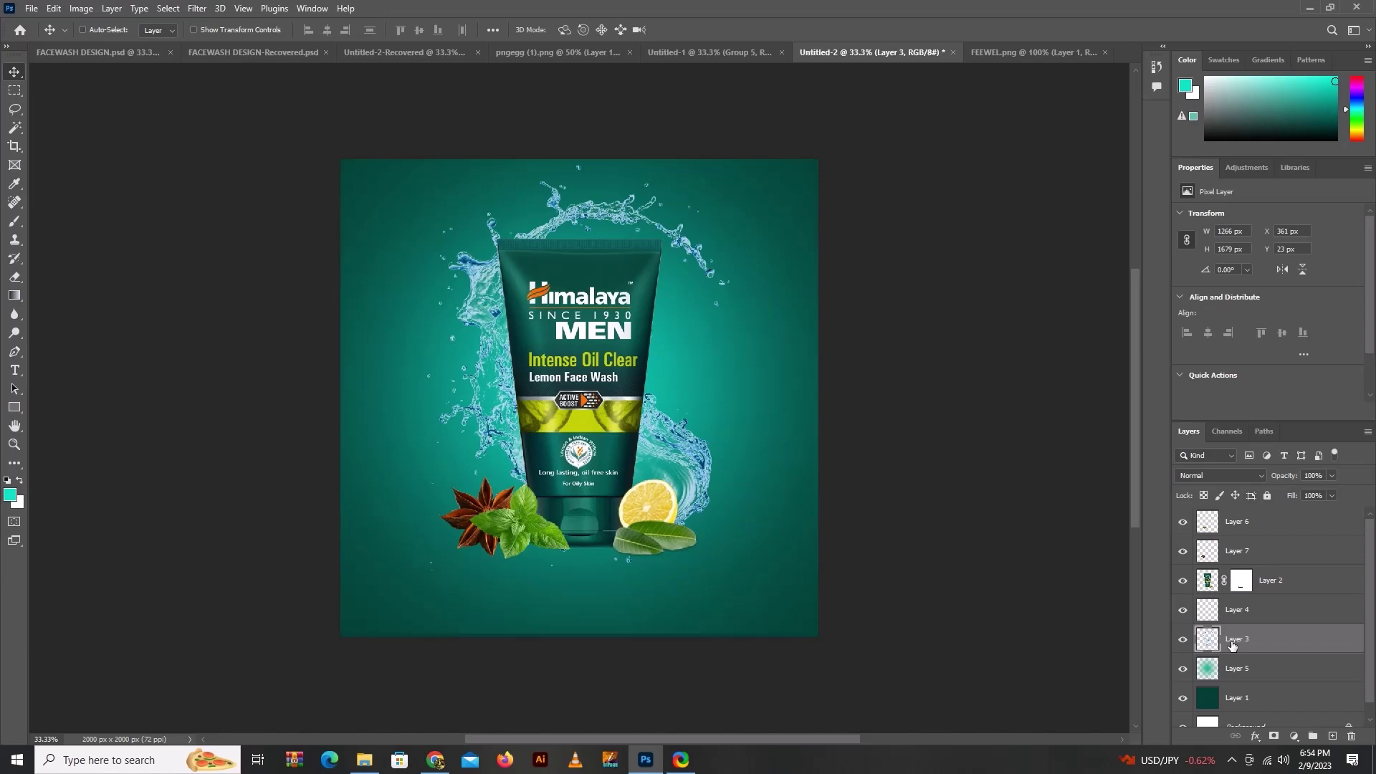
{"action": "left_click", "coordinate": [1219, 475]}
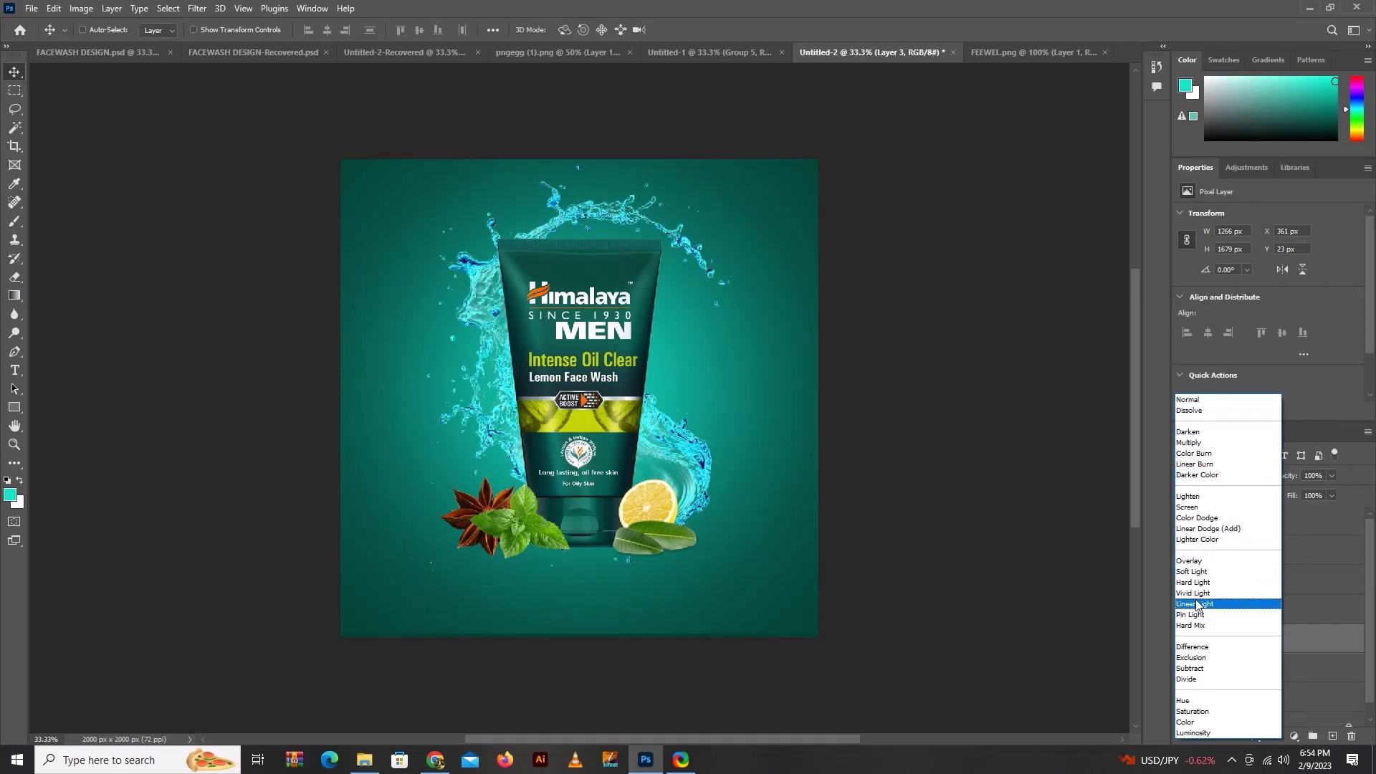
{"action": "left_click", "coordinate": [1193, 496]}
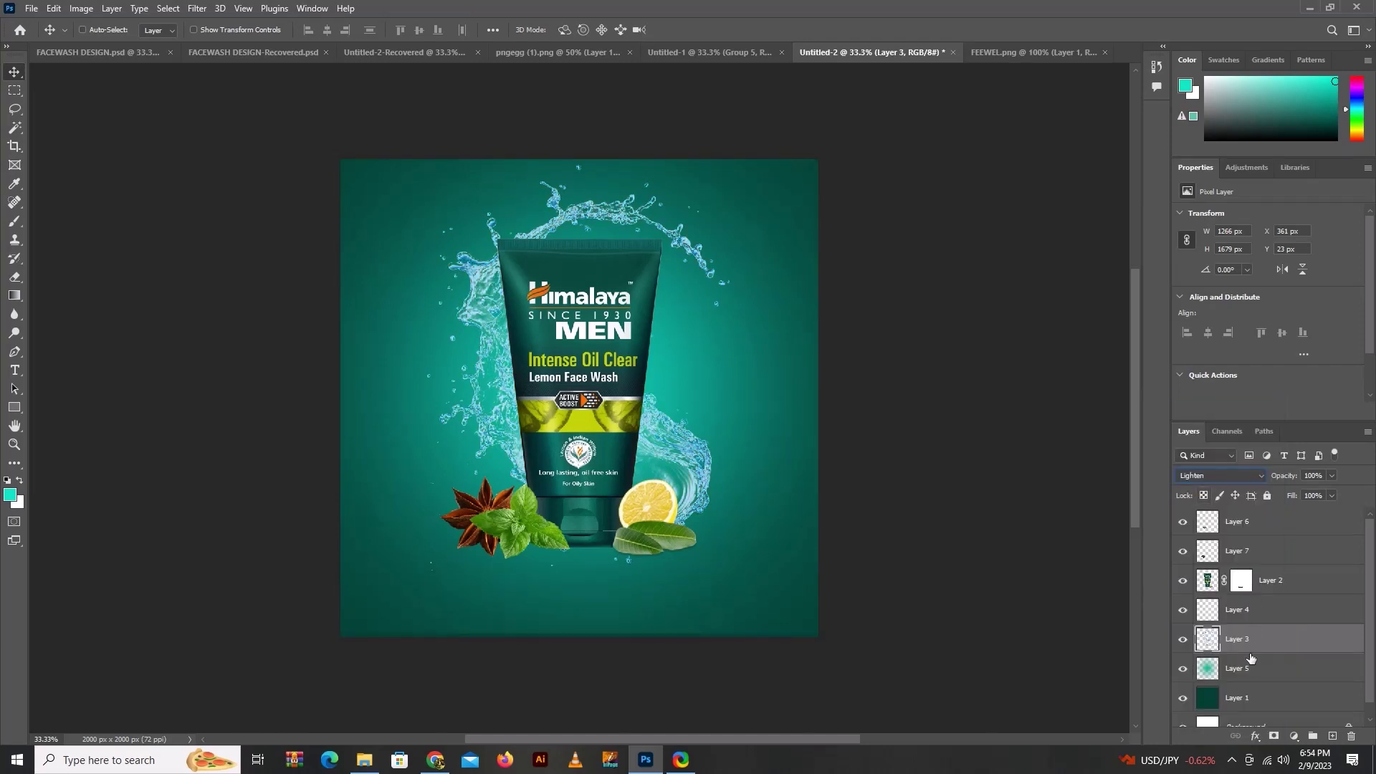
{"action": "left_click", "coordinate": [1183, 640]}
{"action": "left_click", "coordinate": [1183, 640]}
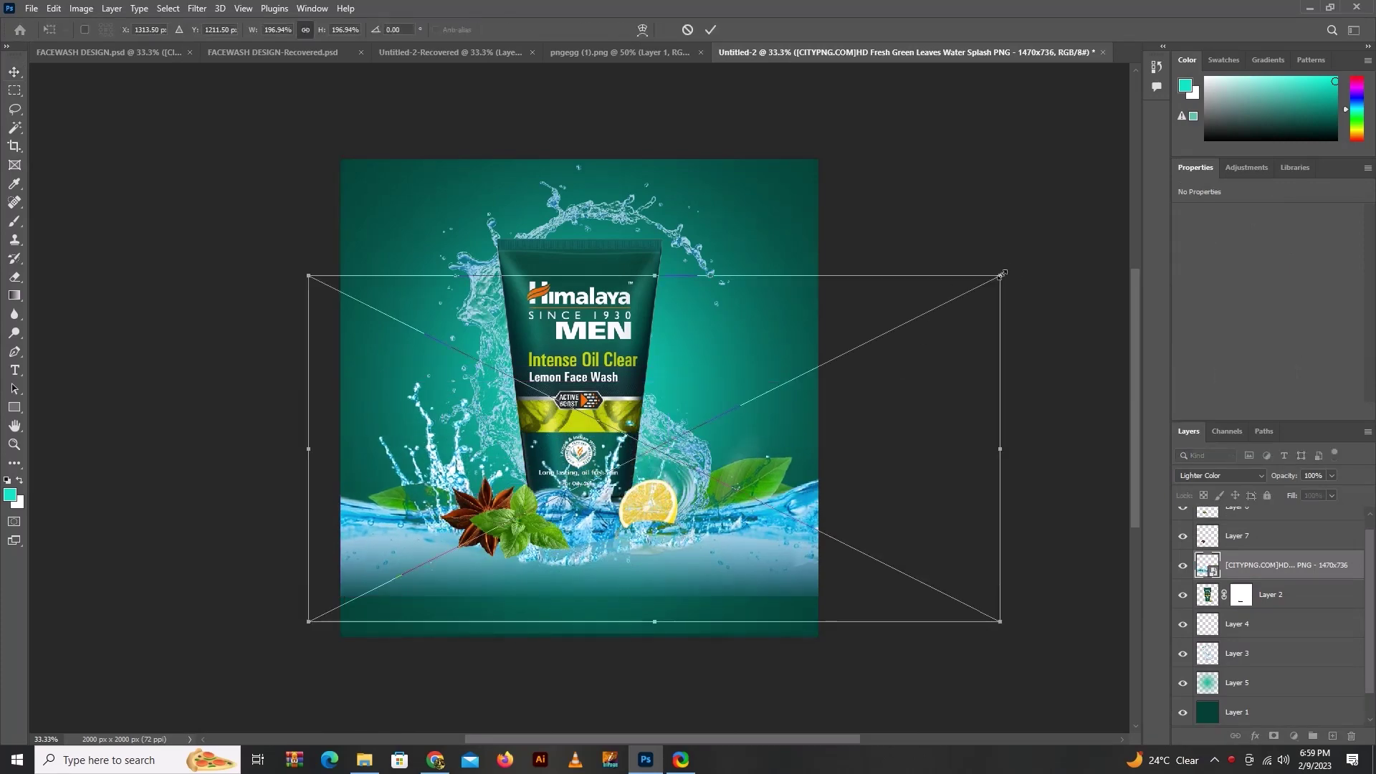
Step: Resize the leafy water wave to about 142% across the ad's bottom edge and commit it
{"action": "left_click_drag", "start_coordinate": [1000, 275], "coordinate": [882, 335]}
{"action": "mouse_move", "coordinate": [799, 512]}
{"action": "left_mouse_down"}
{"action": "mouse_move", "coordinate": [736, 526]}
{"action": "mouse_move", "coordinate": [766, 541]}
{"action": "left_mouse_up"}
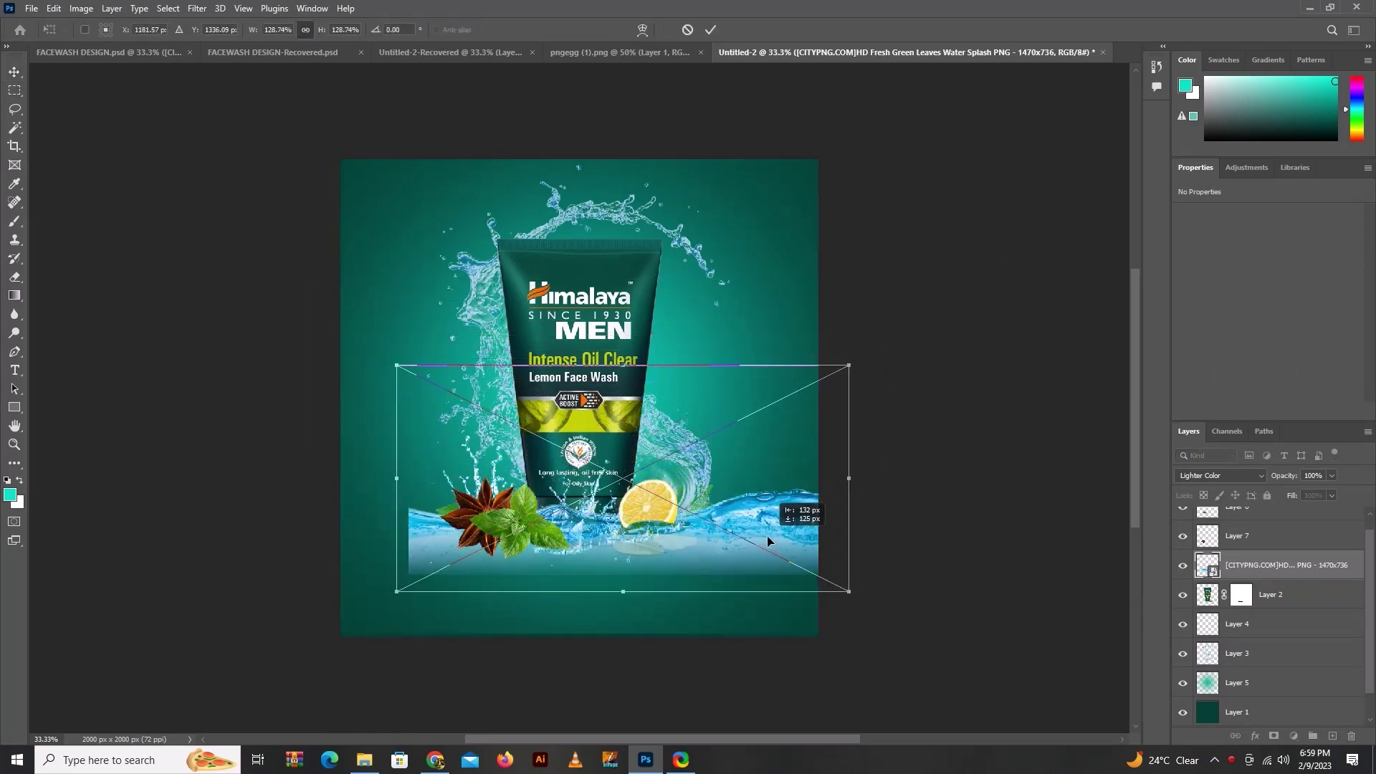
{"action": "left_click_drag", "start_coordinate": [851, 366], "coordinate": [802, 389]}
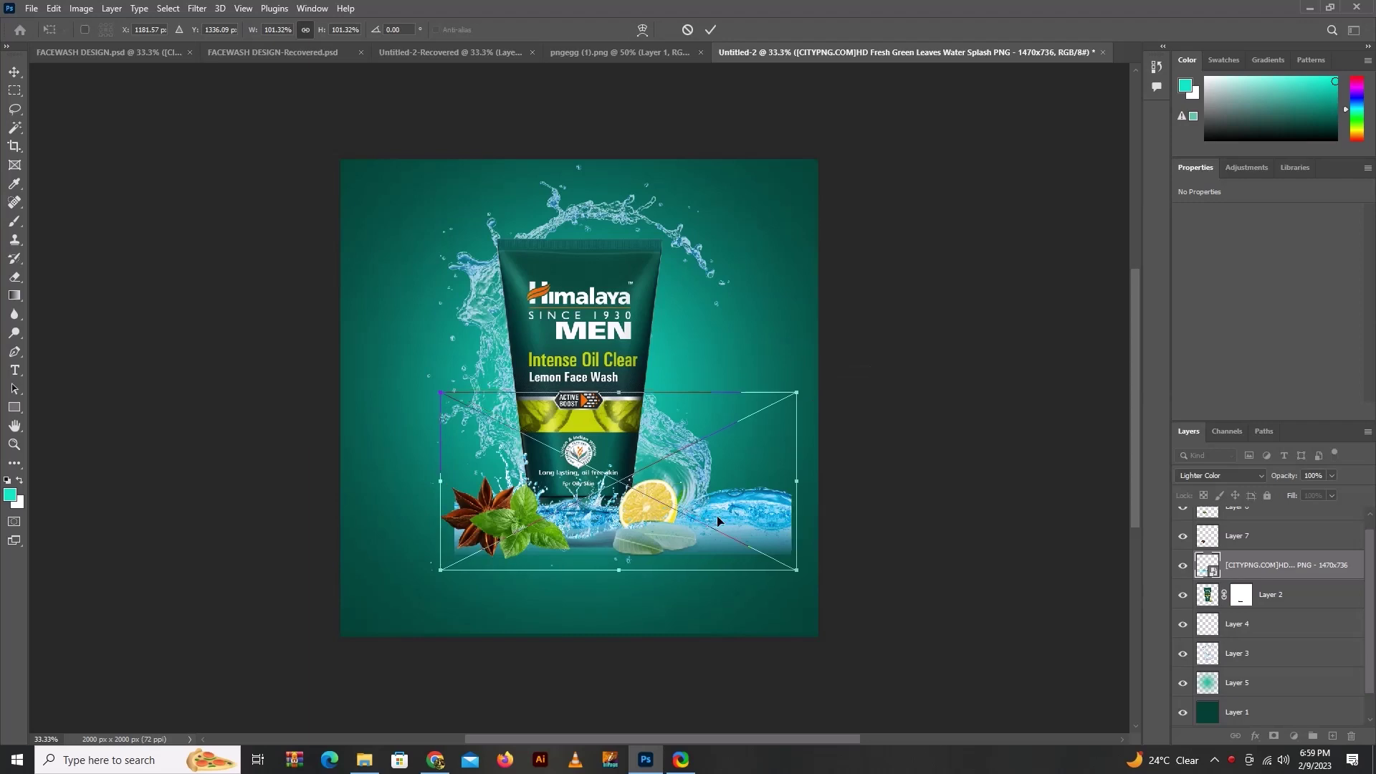
{"action": "left_click_drag", "start_coordinate": [729, 522], "coordinate": [683, 528]}
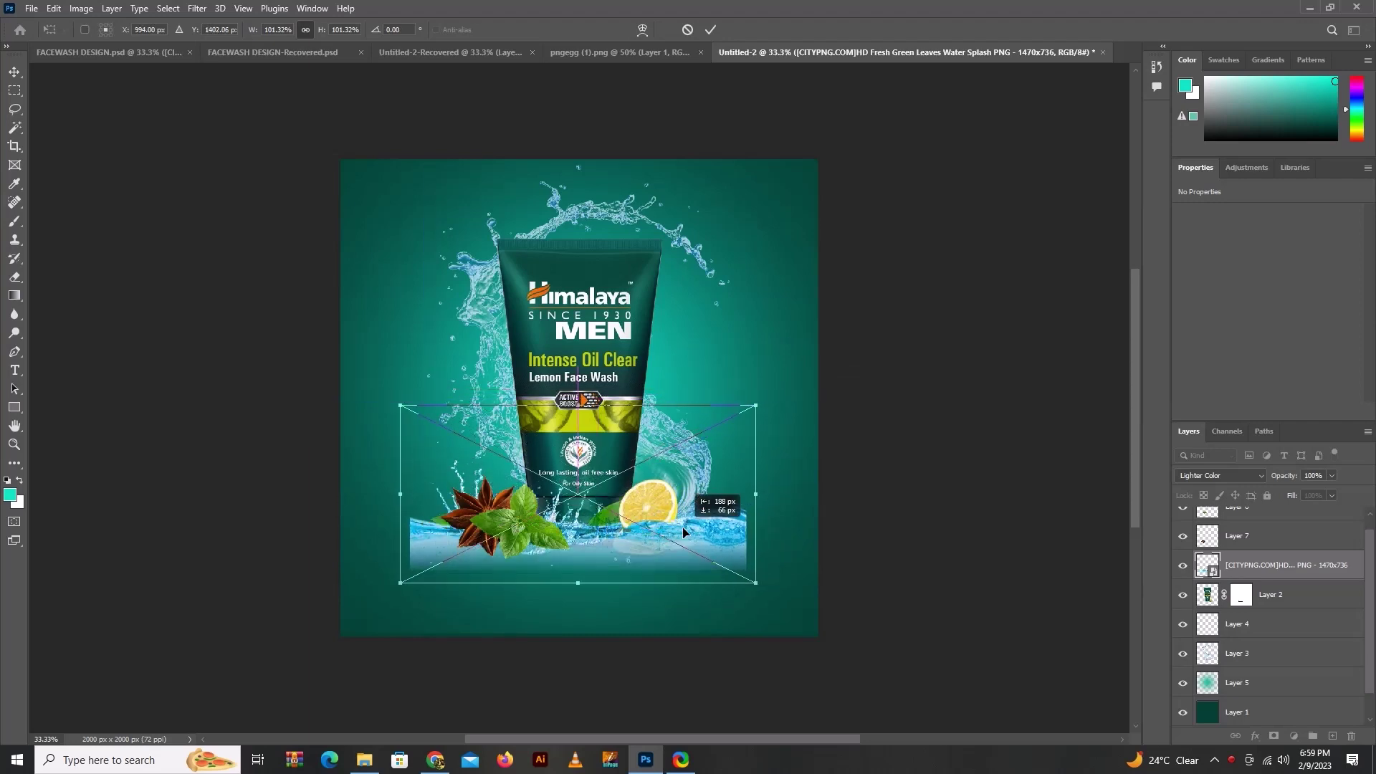
{"action": "left_click_drag", "start_coordinate": [756, 405], "coordinate": [829, 369]}
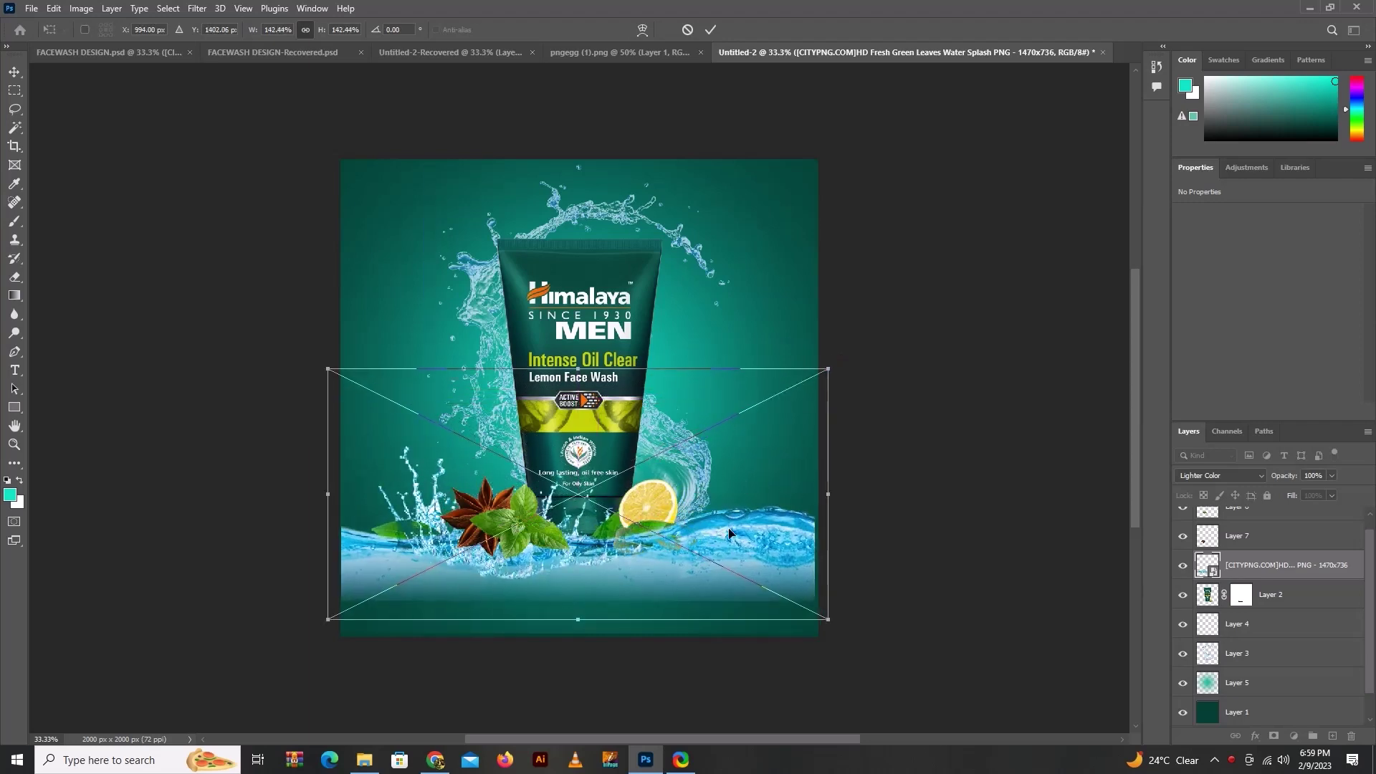
{"action": "key", "text": "Return"}
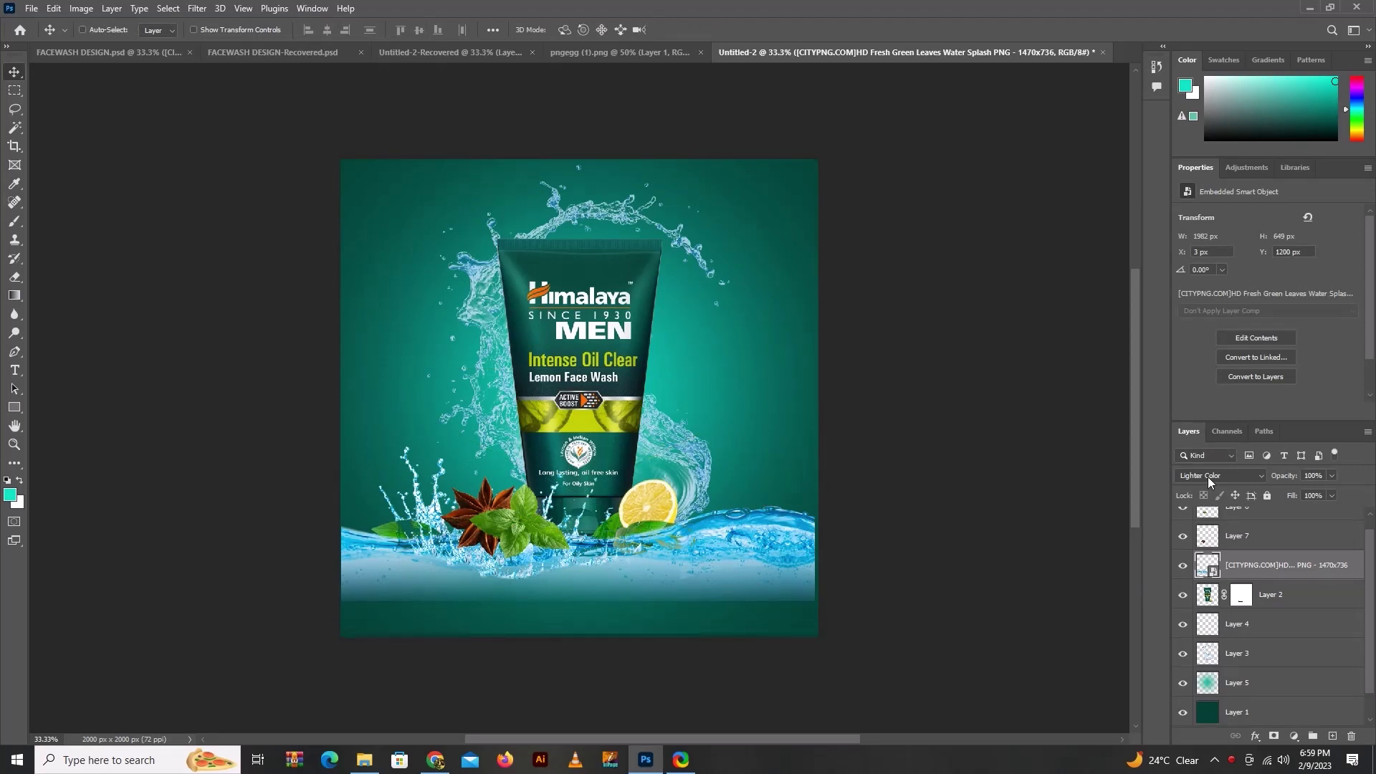
Step: Add a layer mask and brush away the lower-left splash, restoring it between mint and lemon leaves
{"action": "left_click", "coordinate": [1274, 736]}
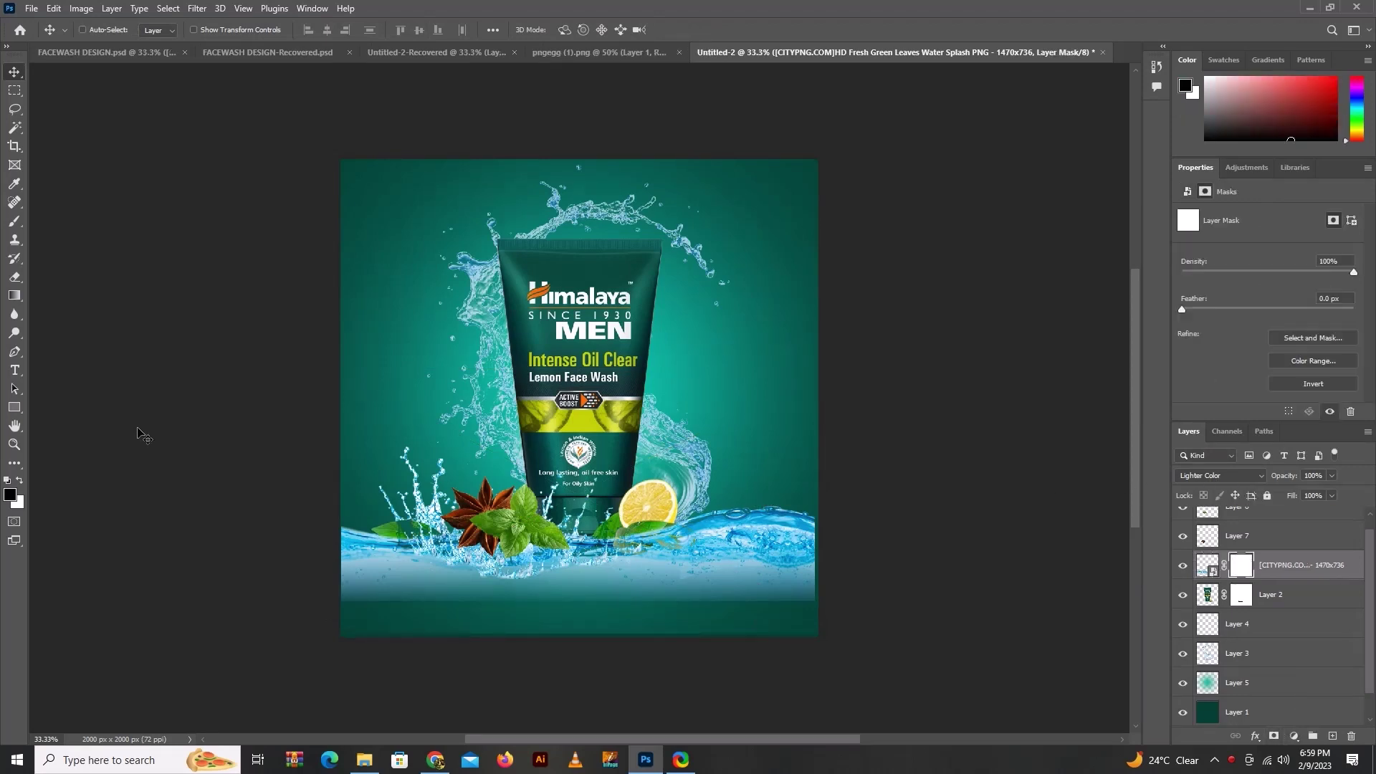
{"action": "left_click", "coordinate": [15, 220]}
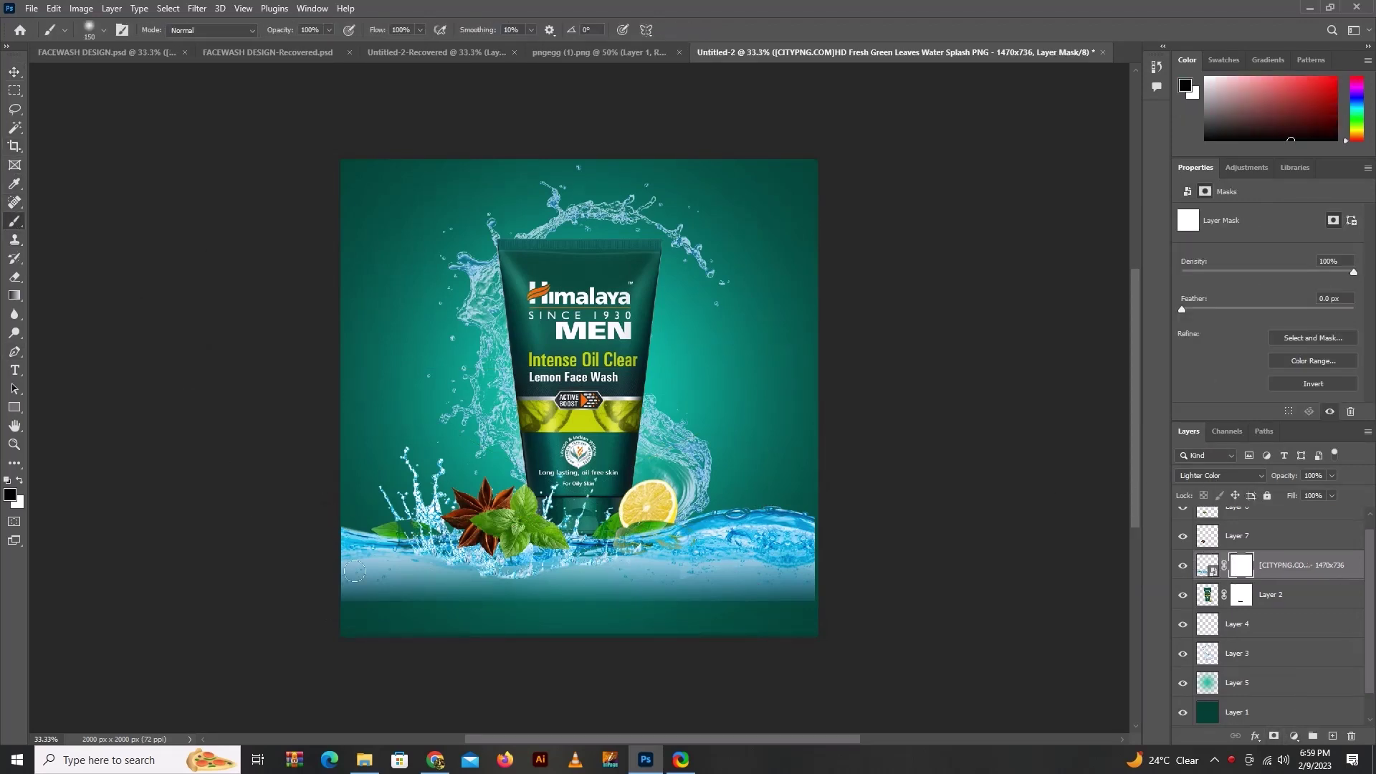
{"action": "left_click_drag", "start_coordinate": [354, 572], "coordinate": [141, 481]}
{"action": "mouse_move", "coordinate": [294, 516]}
{"action": "left_mouse_down"}
{"action": "mouse_move", "coordinate": [499, 582]}
{"action": "mouse_move", "coordinate": [724, 534]}
{"action": "mouse_move", "coordinate": [632, 533]}
{"action": "left_mouse_up"}
{"action": "key", "text": "bracketleft"}
{"action": "key", "text": "bracketleft"}
{"action": "key", "text": "bracketleft"}
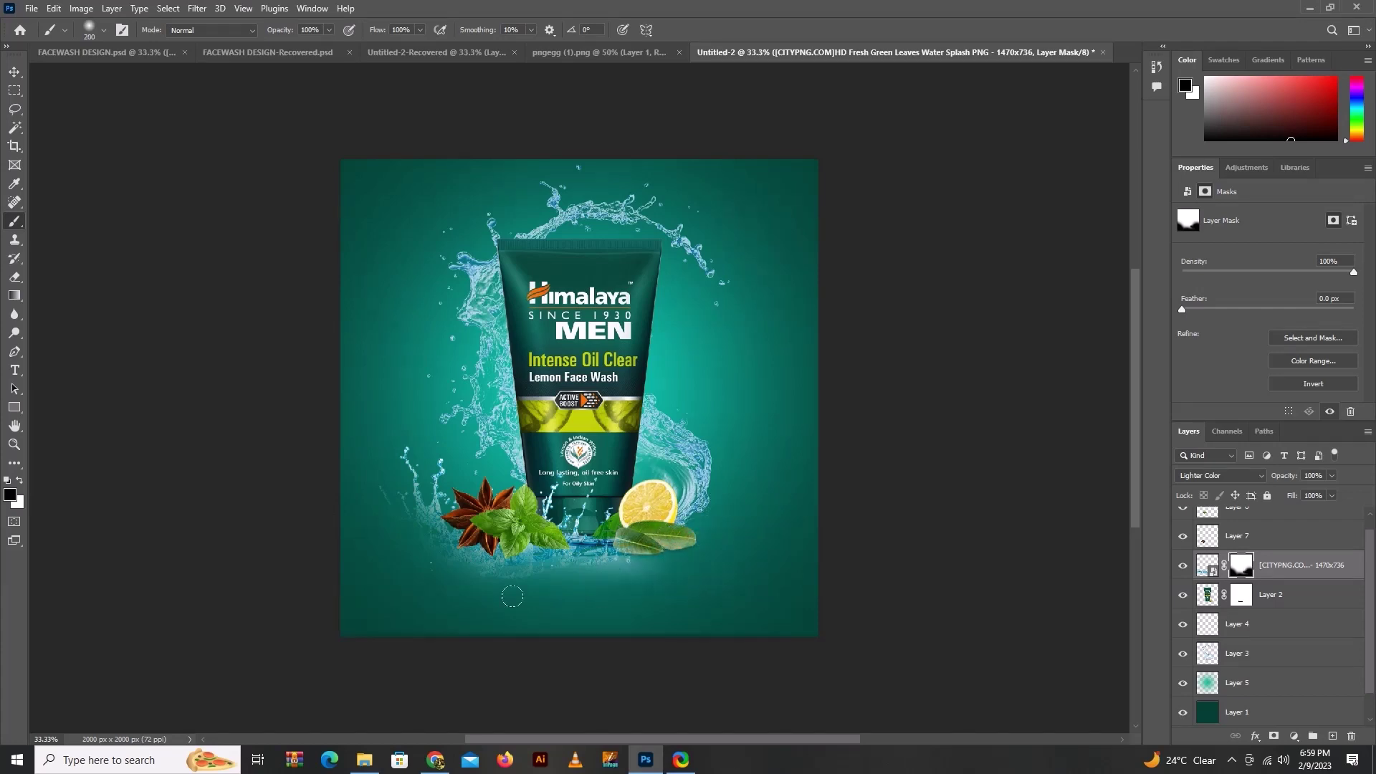
{"action": "mouse_move", "coordinate": [431, 534]}
{"action": "left_mouse_down"}
{"action": "mouse_move", "coordinate": [521, 567]}
{"action": "mouse_move", "coordinate": [634, 552]}
{"action": "left_mouse_up"}
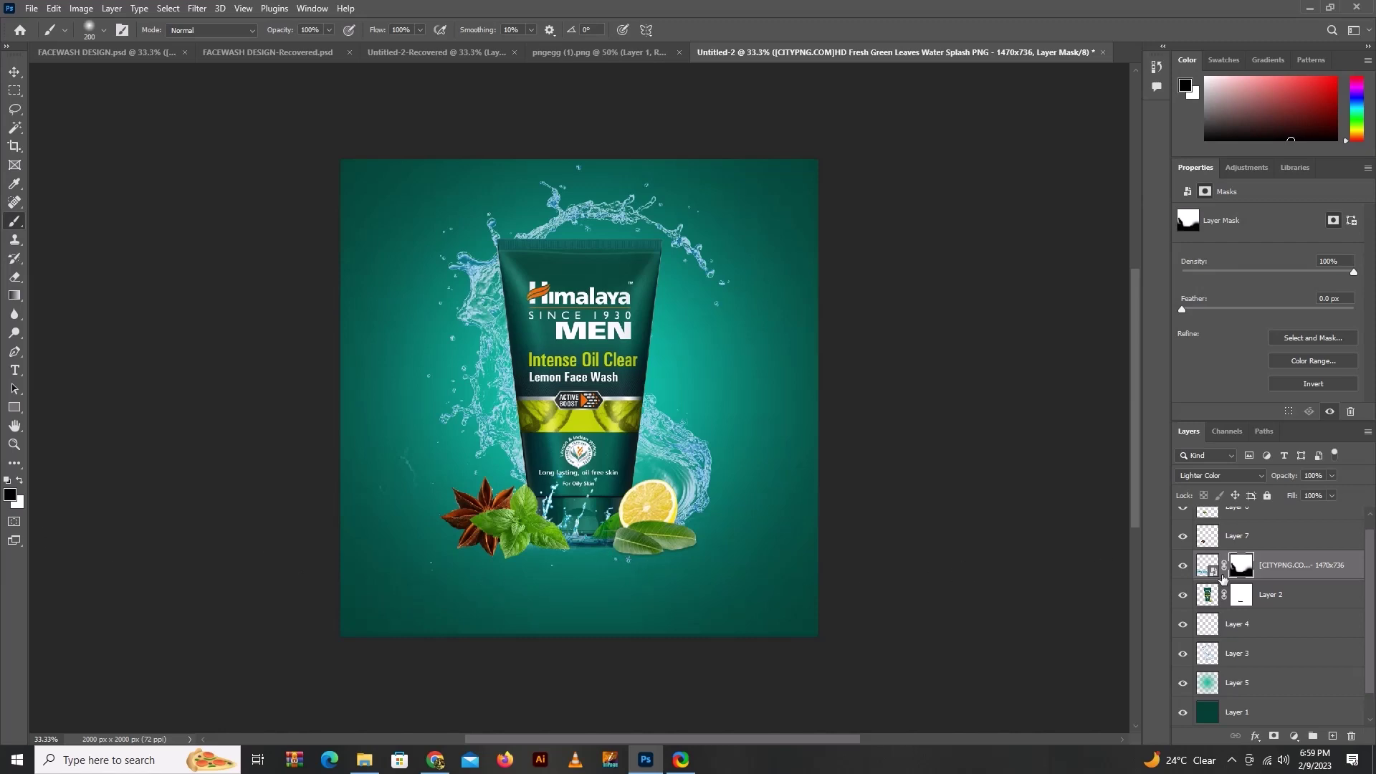
{"action": "left_click", "coordinate": [19, 482]}
{"action": "left_click_drag", "start_coordinate": [640, 562], "coordinate": [623, 530]}
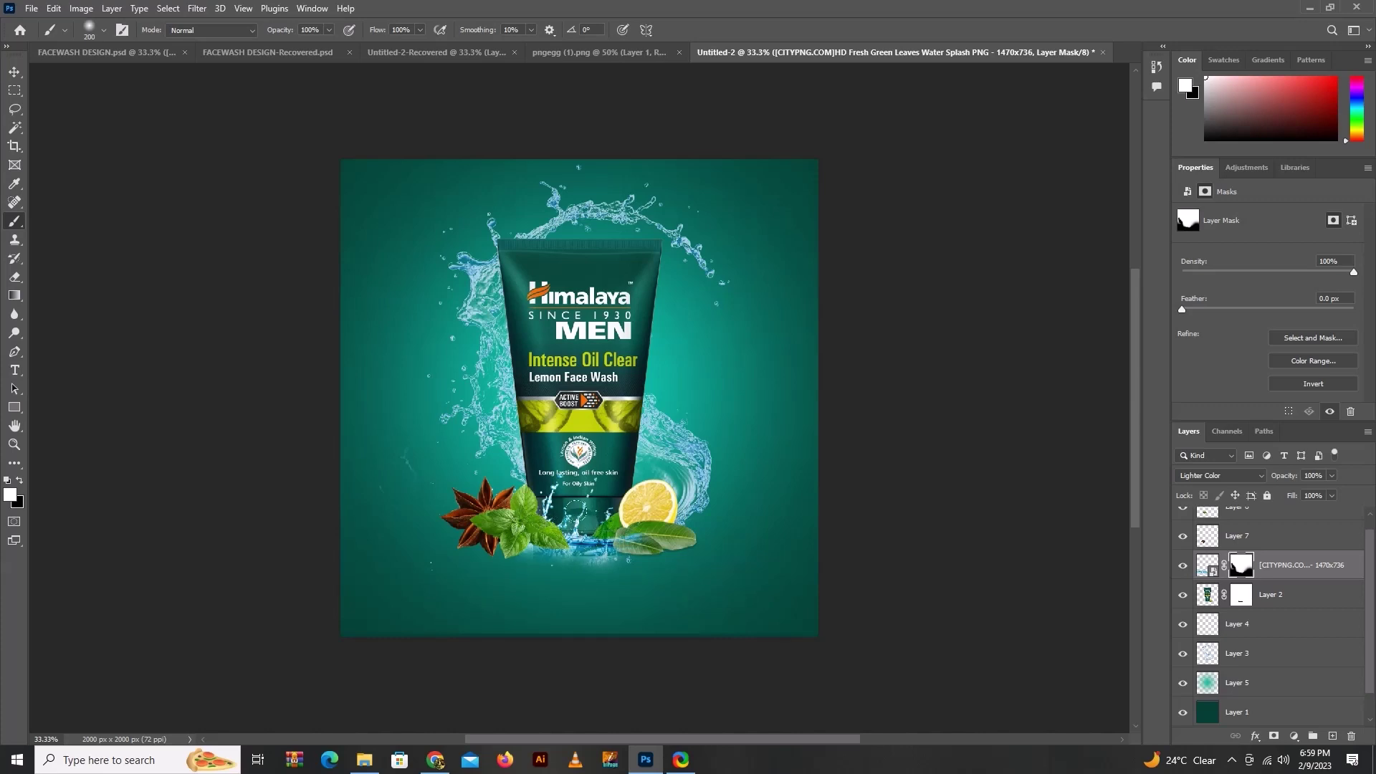
Step: Shrink the splash to about 82% and reset the brush to black at size 250
{"action": "key", "text": "ctrl+t"}
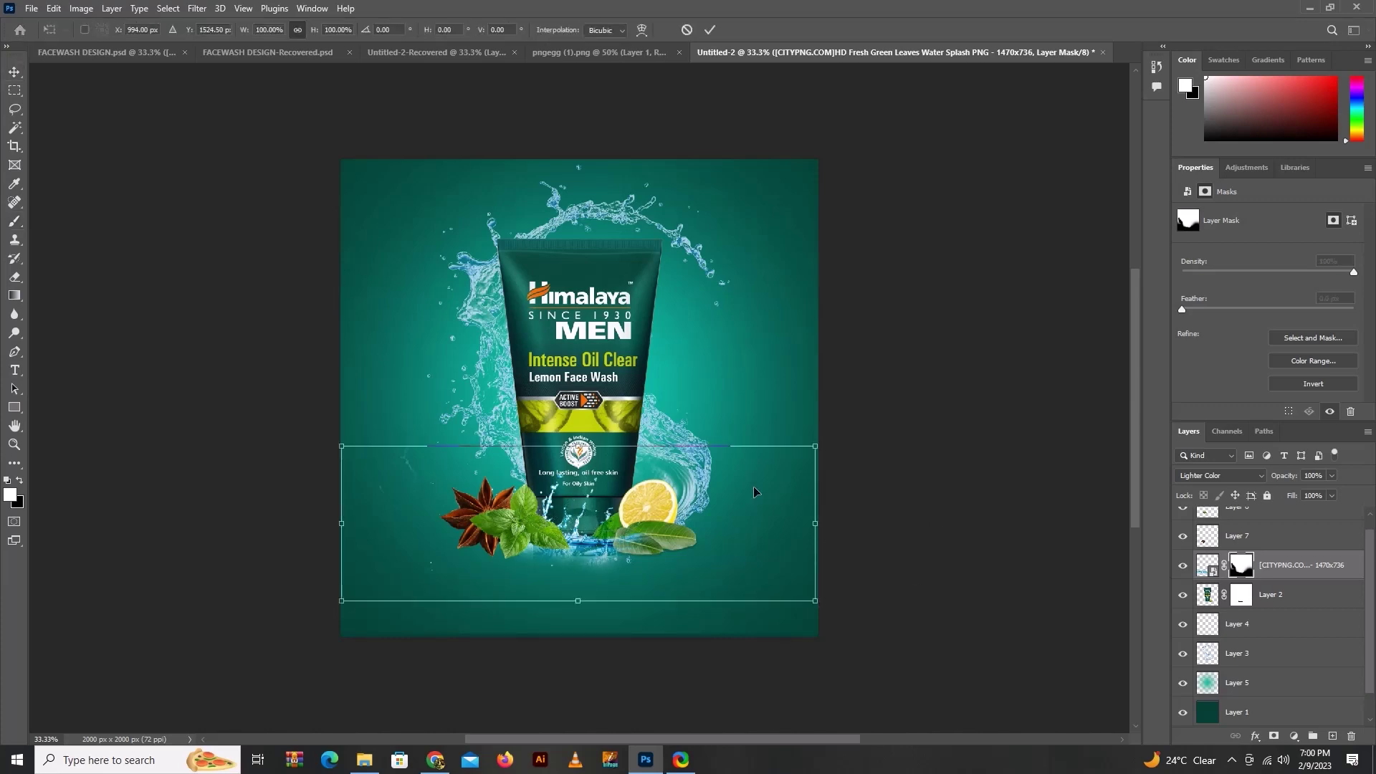
{"action": "left_click_drag", "start_coordinate": [806, 452], "coordinate": [804, 470]}
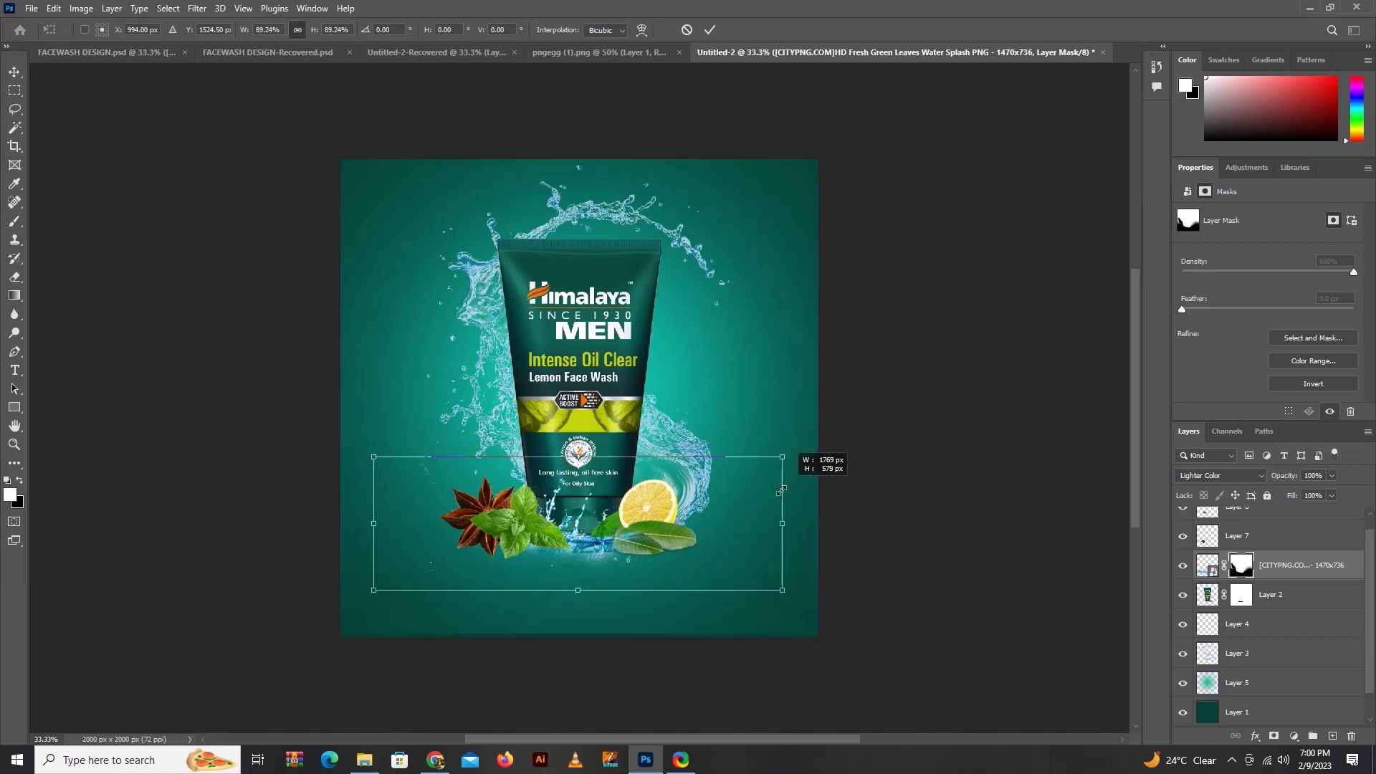
{"action": "key", "text": "Return"}
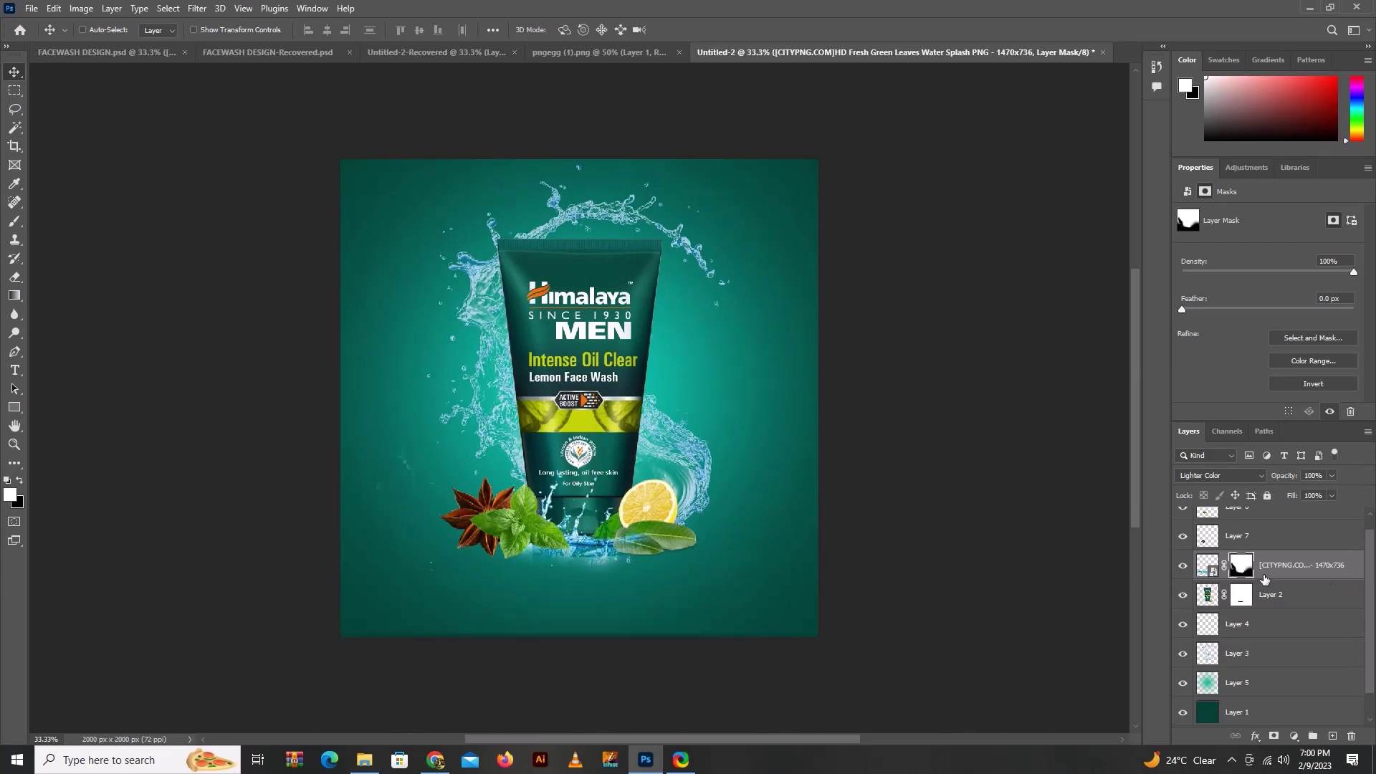
{"action": "left_click", "coordinate": [15, 221]}
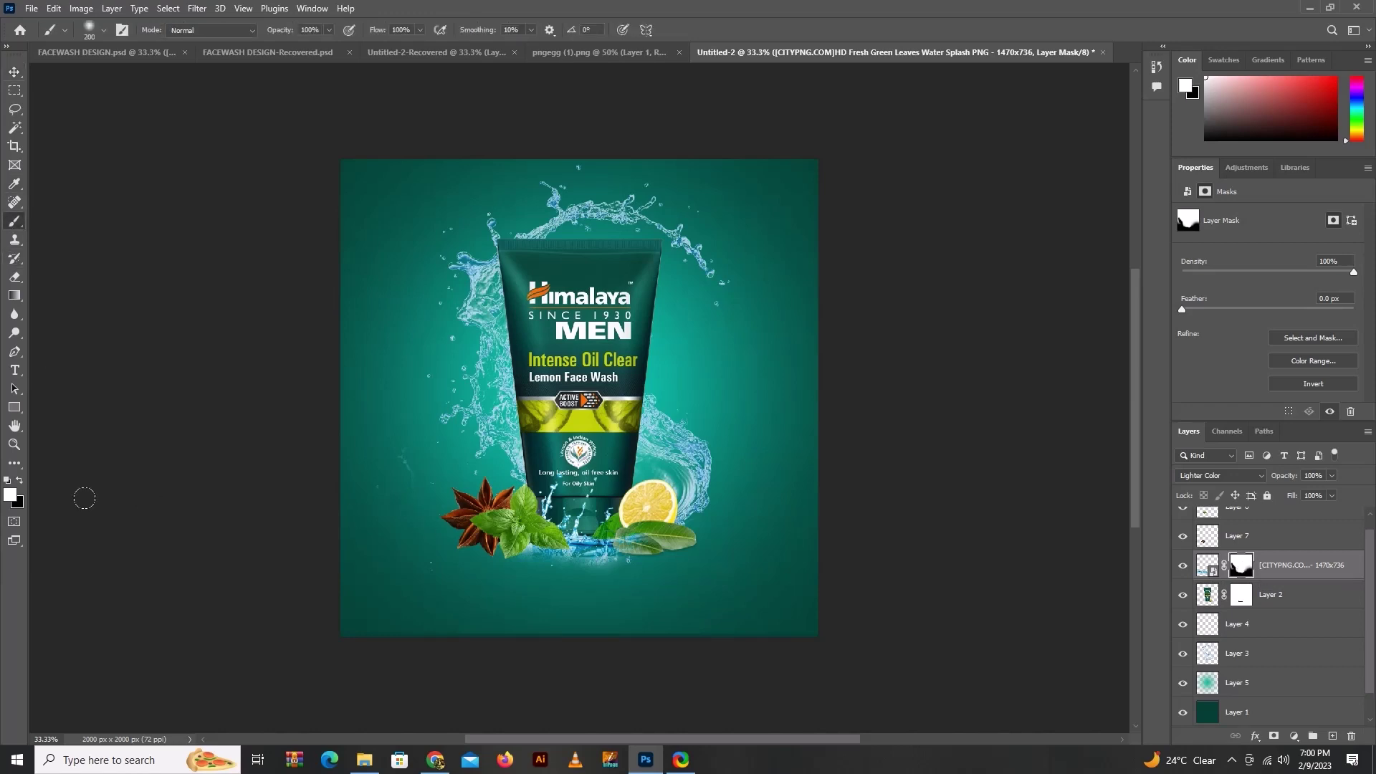
{"action": "left_click", "coordinate": [20, 480]}
{"action": "key", "text": "bracketright"}
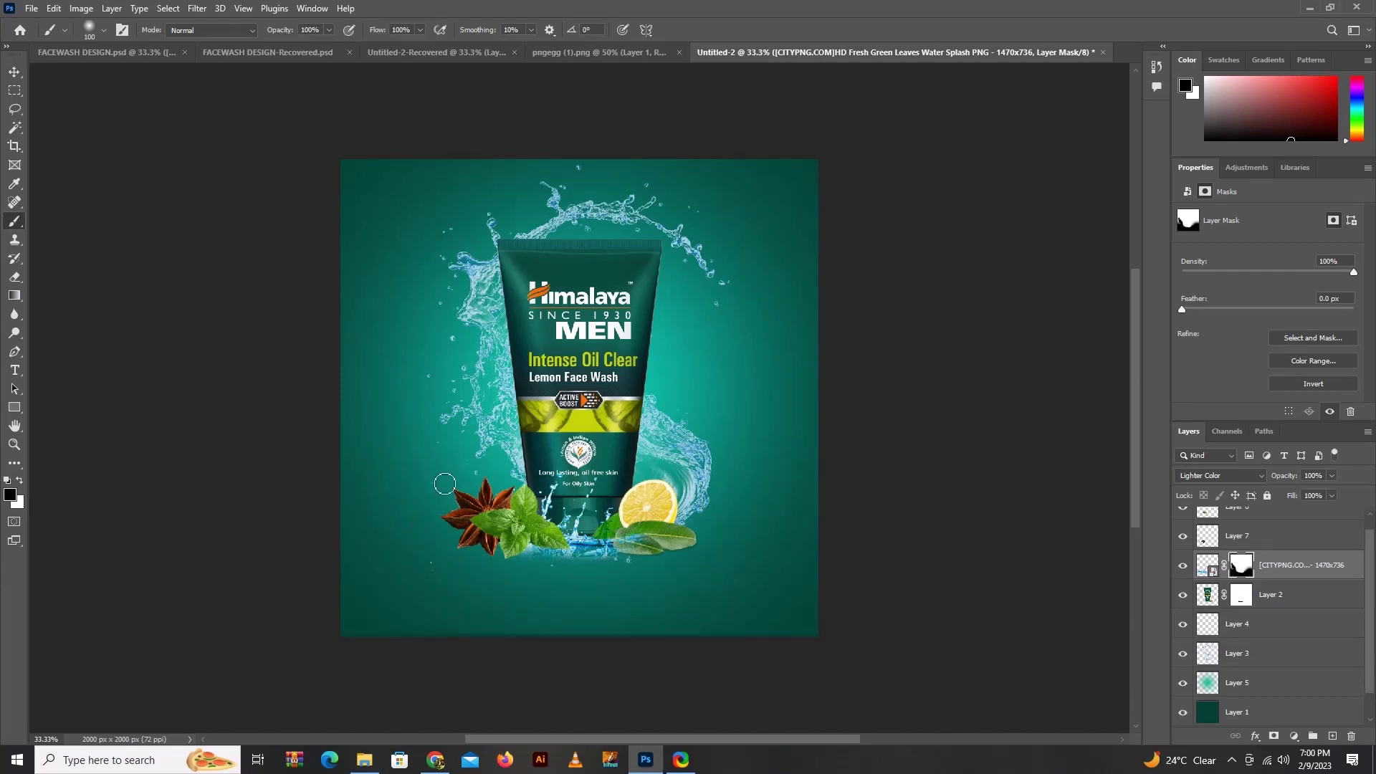
{"action": "left_click", "coordinate": [15, 71]}
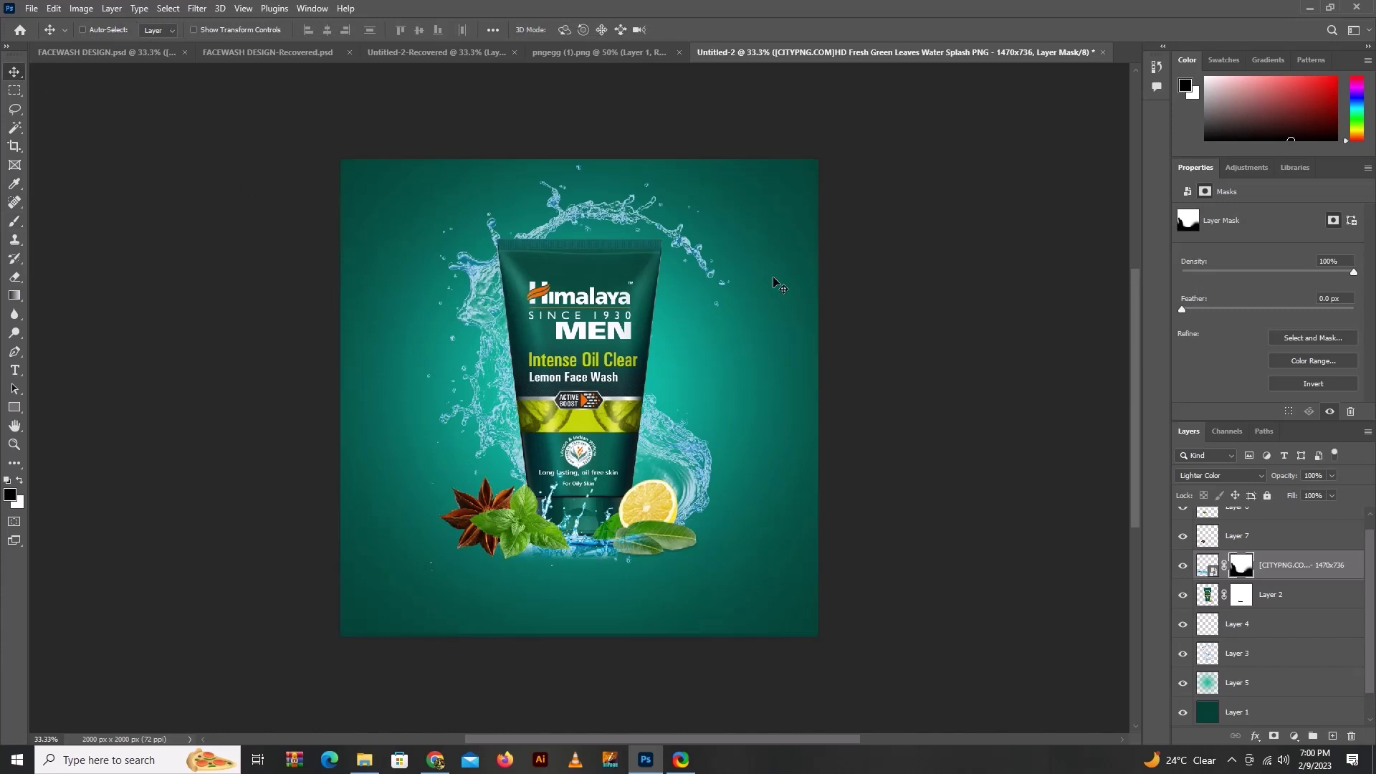
Step: Lock Layer 5 and Layer 3 completely with Lock All
{"action": "left_click", "coordinate": [1269, 713]}
{"action": "left_click", "coordinate": [1258, 681]}
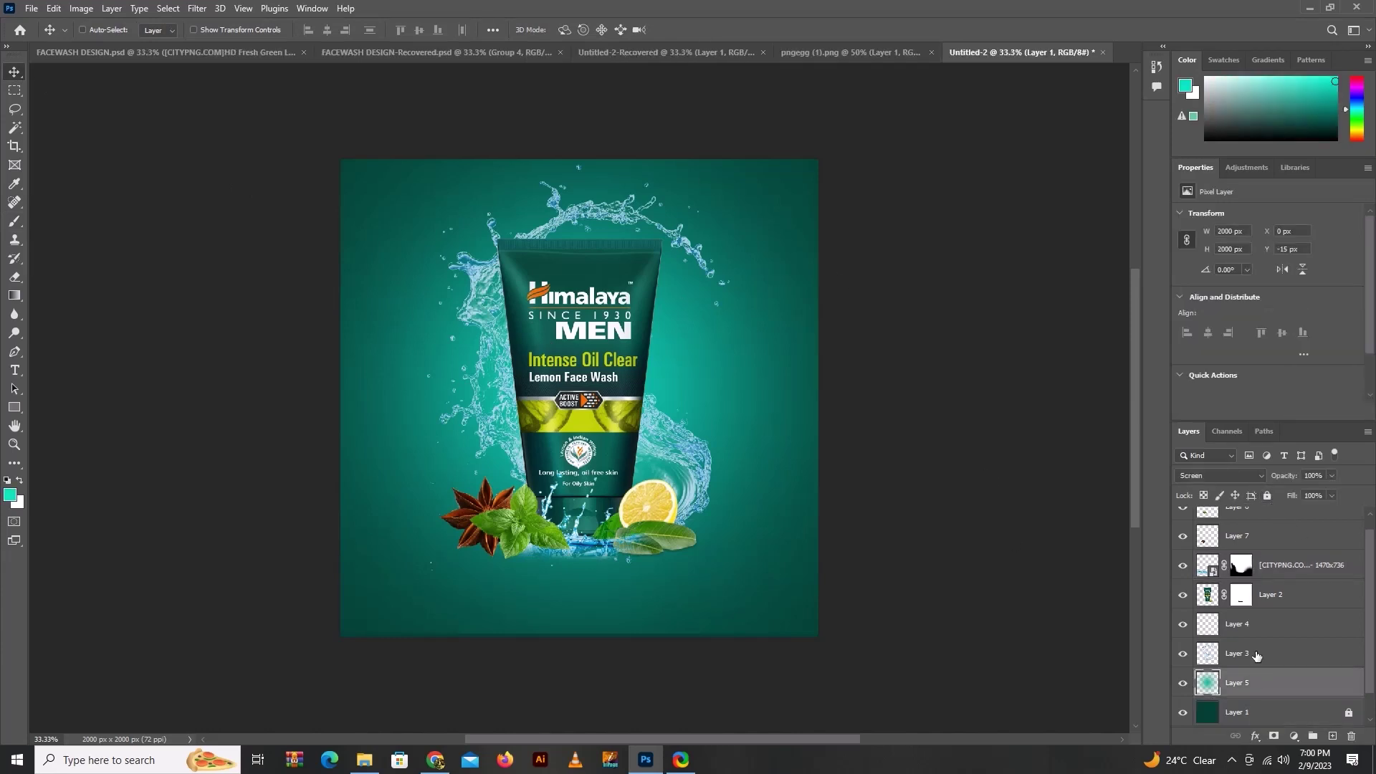
{"action": "left_click", "coordinate": [1267, 497]}
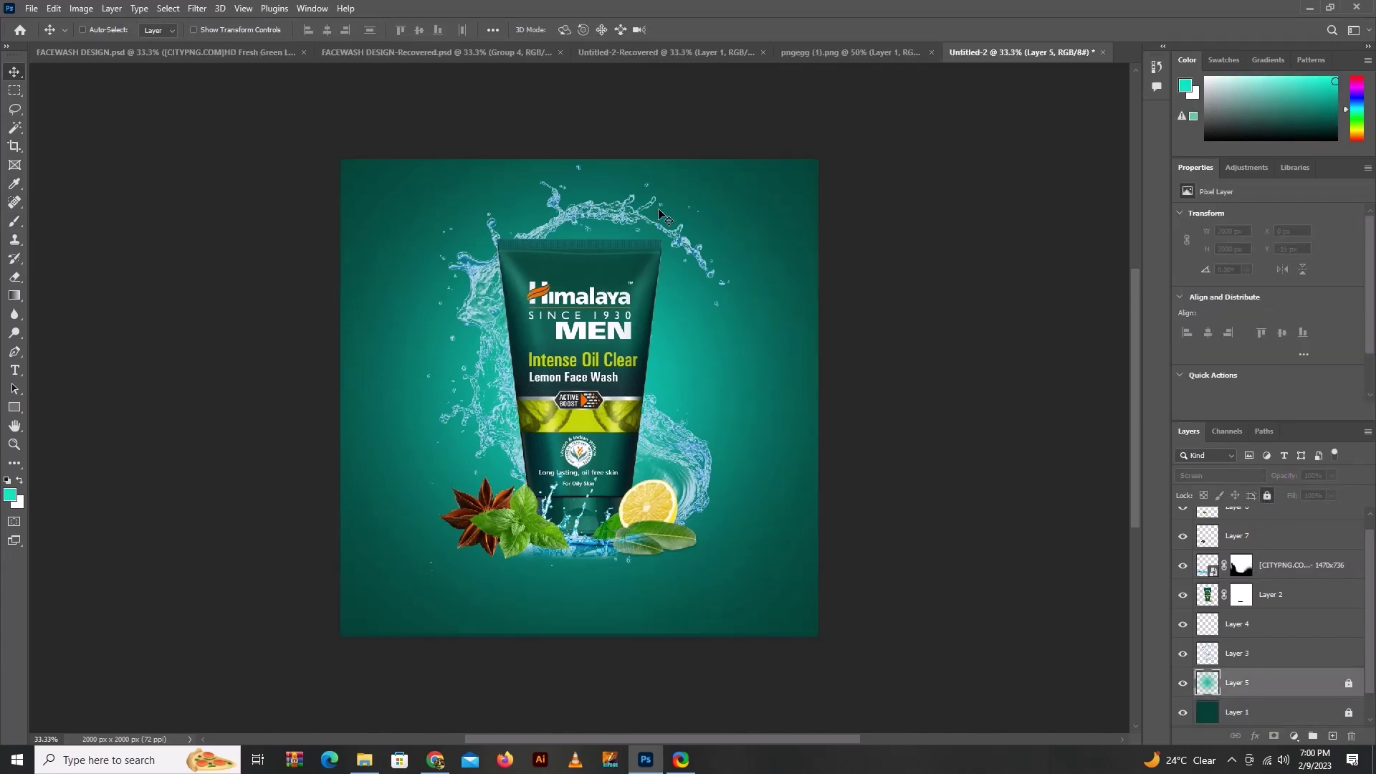
{"action": "scroll", "coordinate": [1237, 614], "scroll_direction": "up", "scroll_amount": 1}
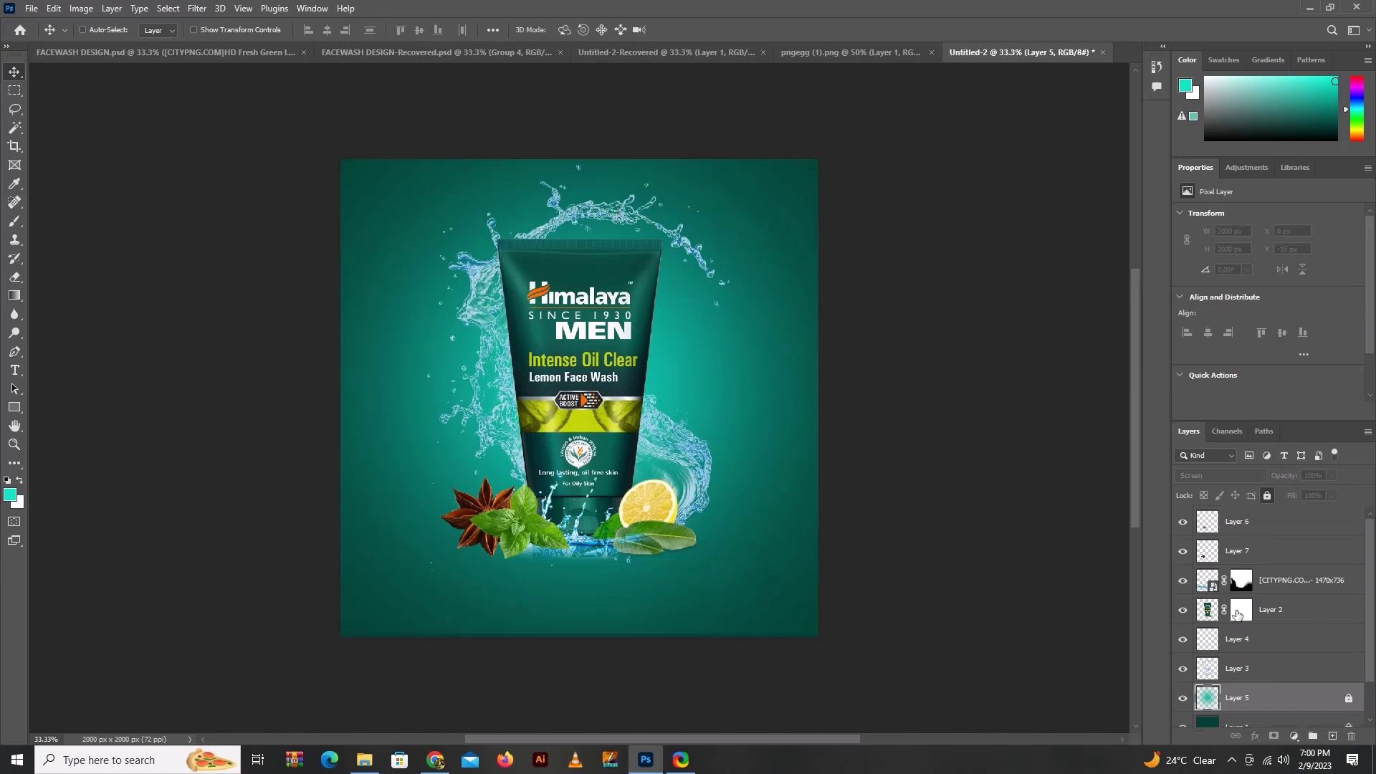
{"action": "left_click", "coordinate": [1235, 668]}
{"action": "left_click", "coordinate": [1267, 496]}
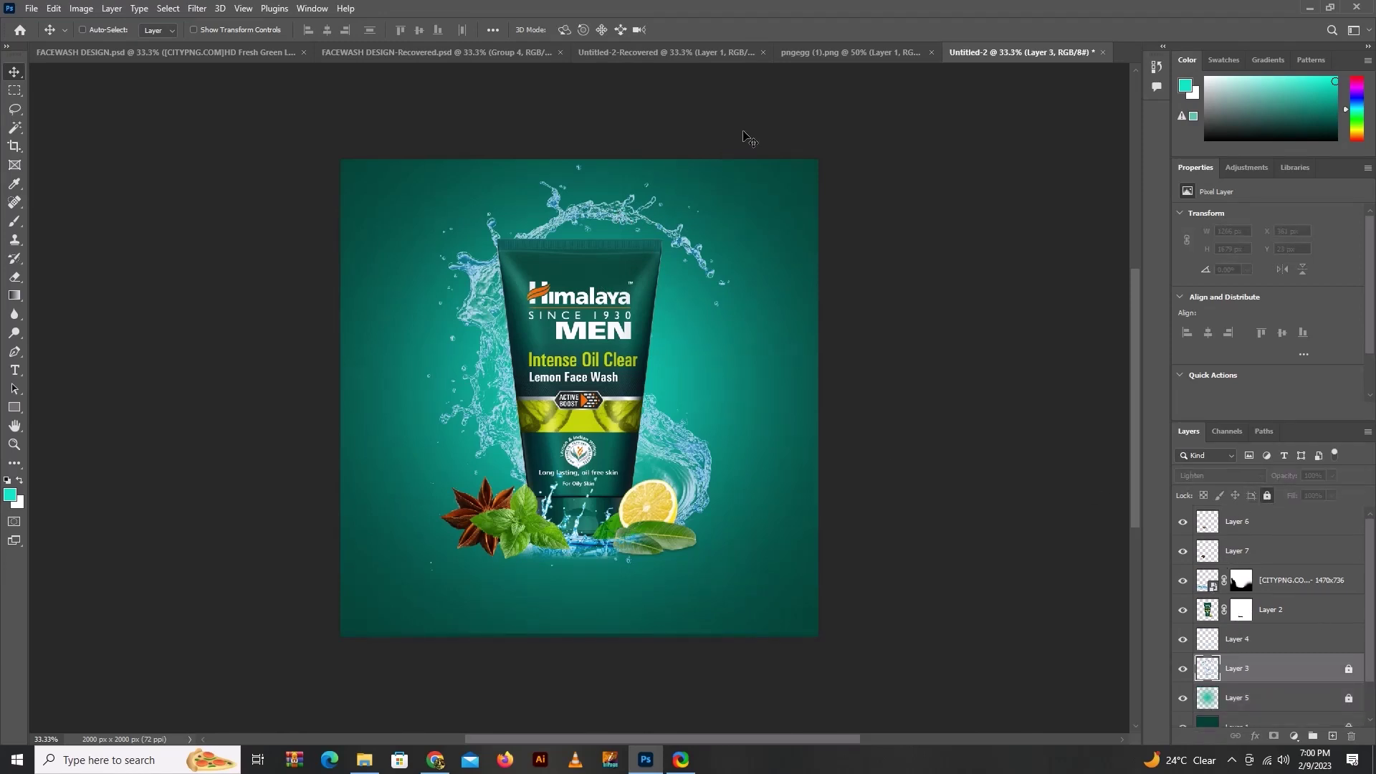
Step: Dismiss the locked-layer warnings from a move attempt and reselect Layer 6
{"action": "left_click_drag", "start_coordinate": [736, 140], "coordinate": [527, 429]}
{"action": "left_click", "coordinate": [675, 283]}
{"action": "left_click", "coordinate": [685, 210]}
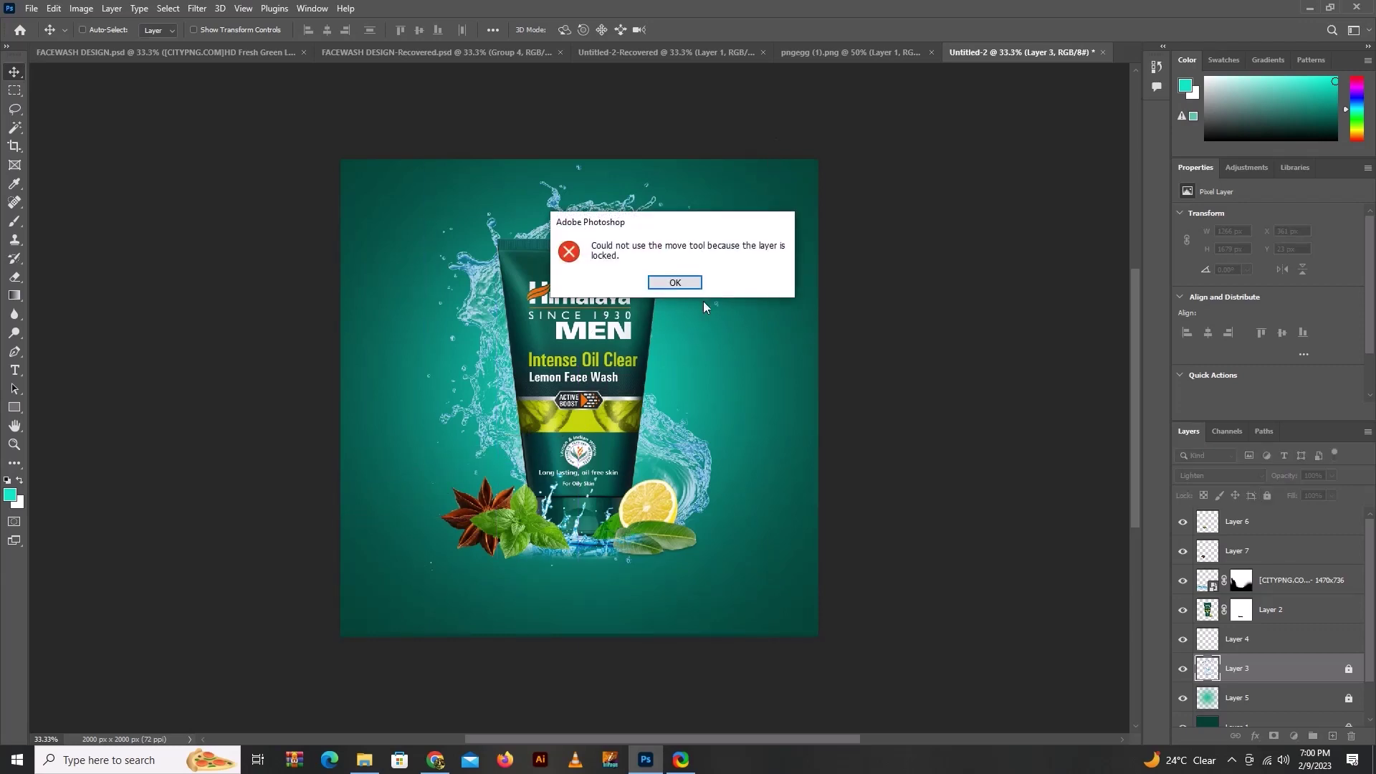
{"action": "left_click", "coordinate": [694, 283]}
{"action": "left_click", "coordinate": [1281, 534]}
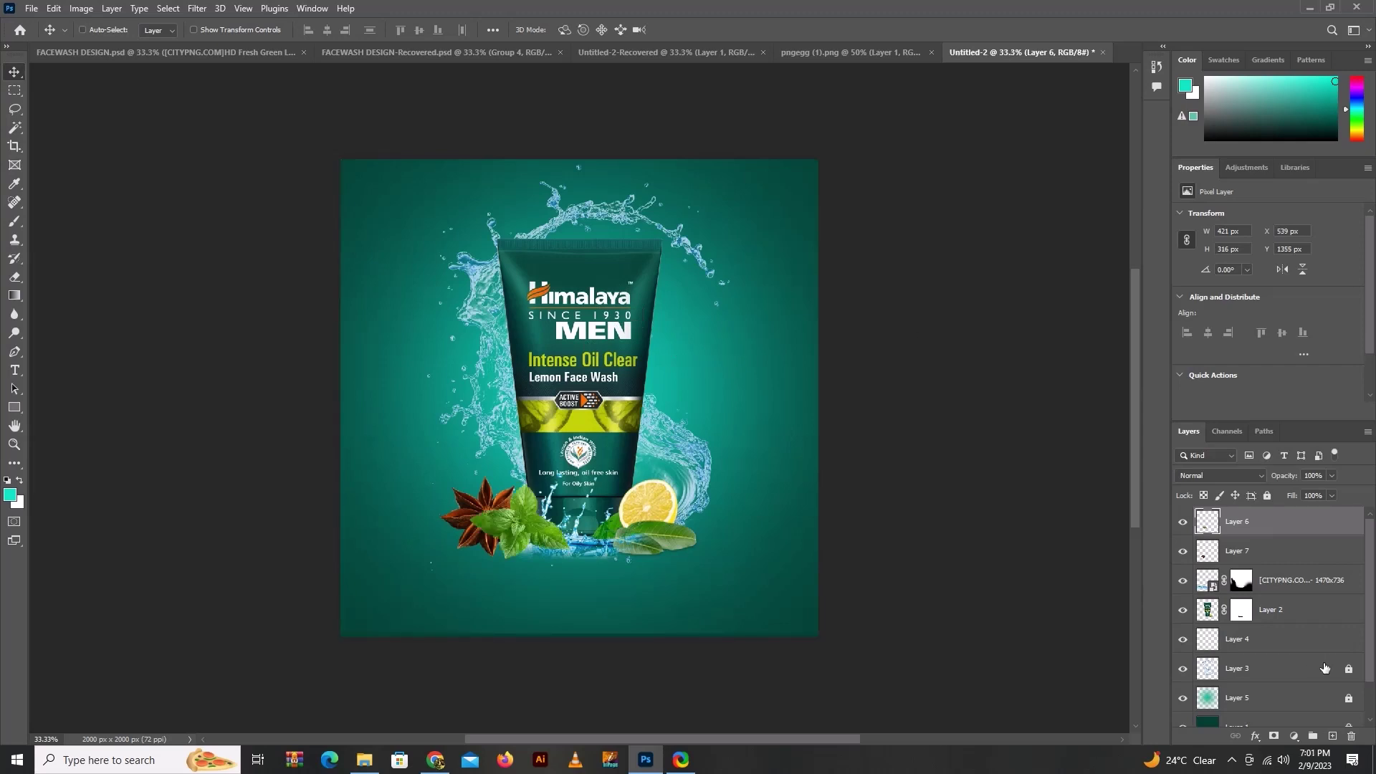
{"action": "left_click", "coordinate": [1356, 549]}
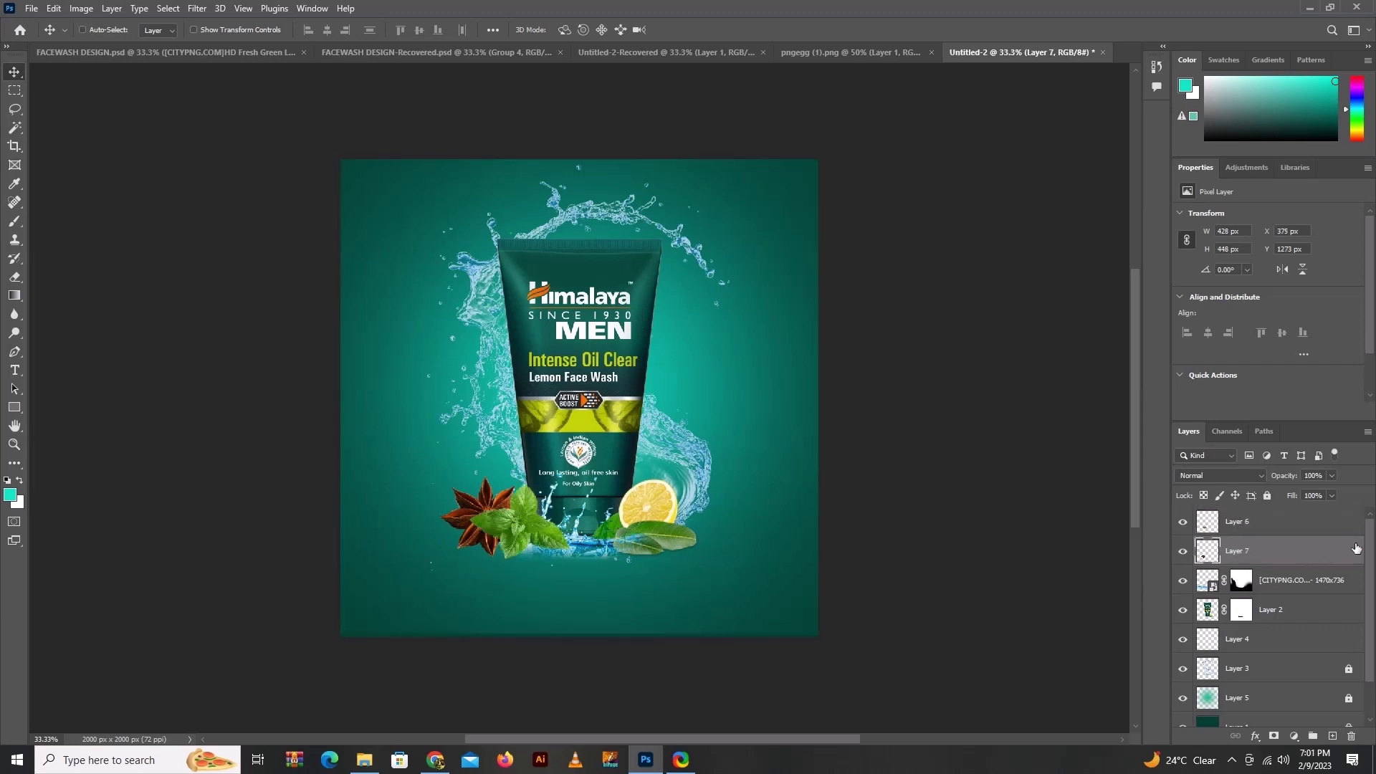
{"action": "left_click", "coordinate": [1285, 530]}
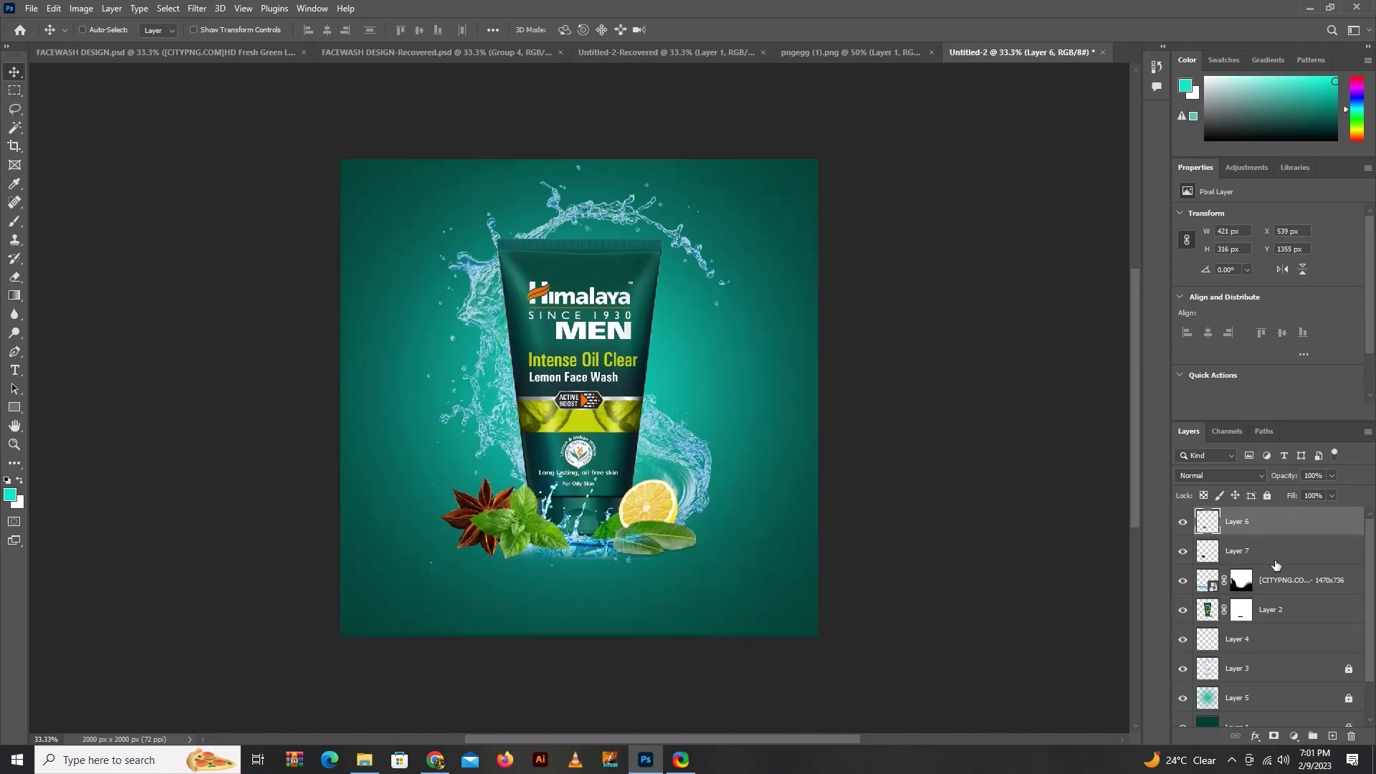
Step: Group Layer 6 through Layer 4 into Group 1 and duplicate it
{"action": "left_click", "coordinate": [1285, 652], "text": "shift"}
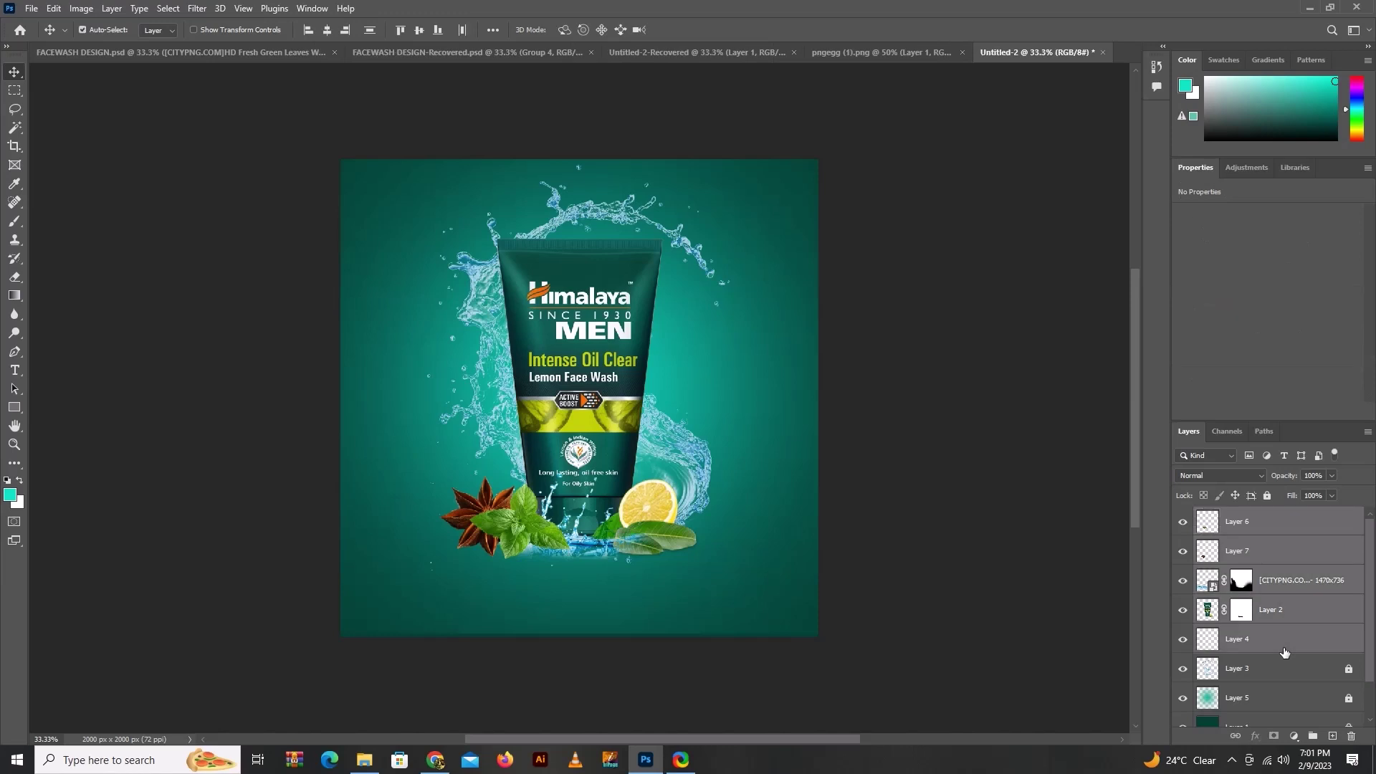
{"action": "key", "text": "ctrl+g"}
{"action": "left_click", "coordinate": [1182, 517]}
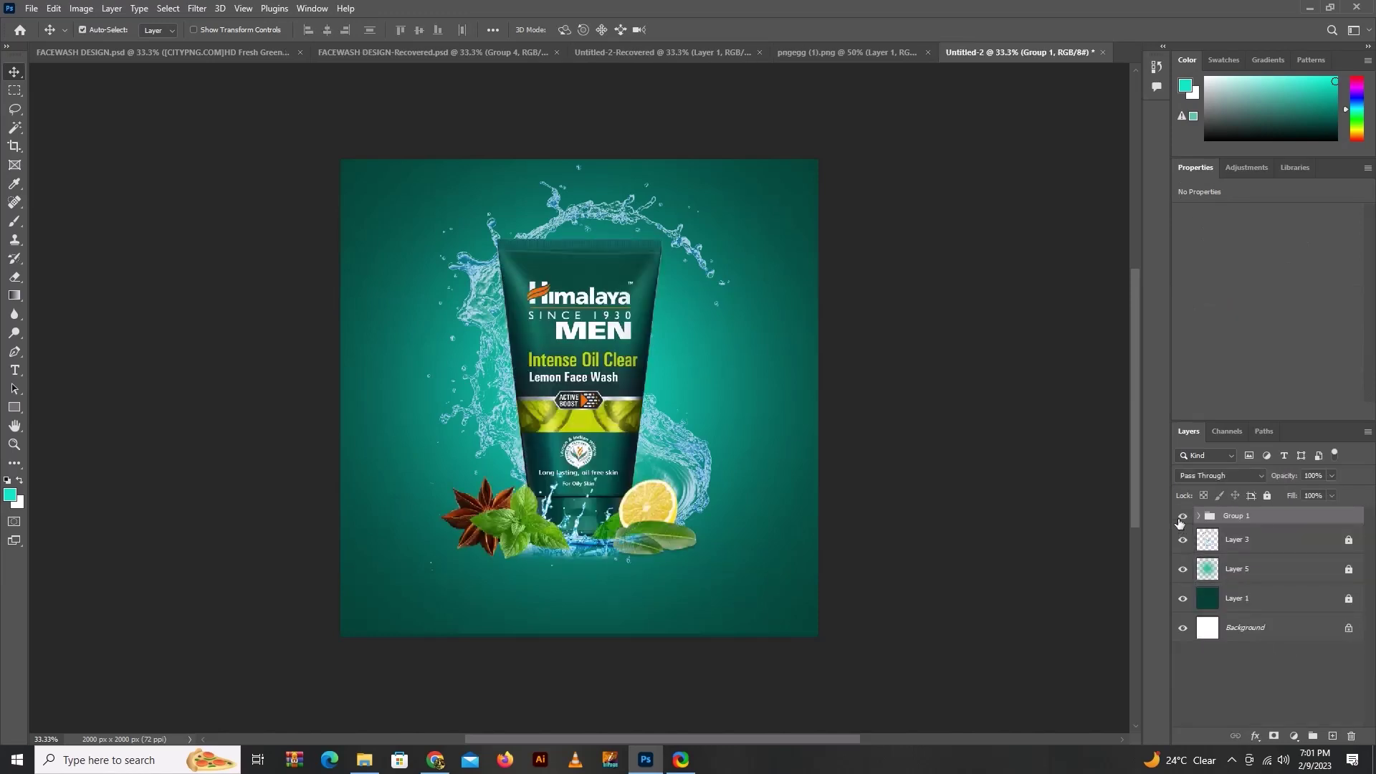
{"action": "key", "text": "ctrl+j"}
Step: Flip the group copy vertically and move it below the tube as a reflection
{"action": "key", "text": "ctrl+t"}
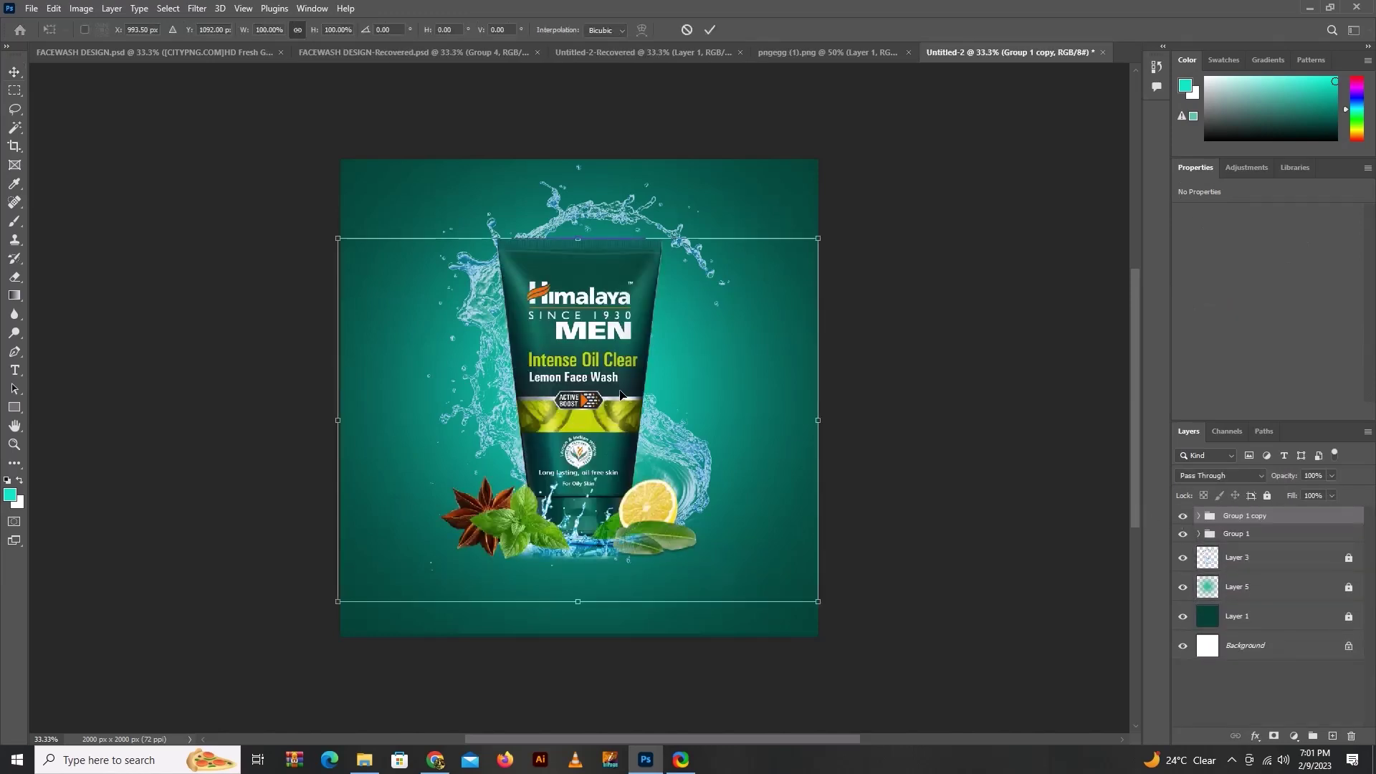
{"action": "right_click", "coordinate": [621, 391]}
{"action": "left_click", "coordinate": [628, 690]}
{"action": "key", "text": "Return"}
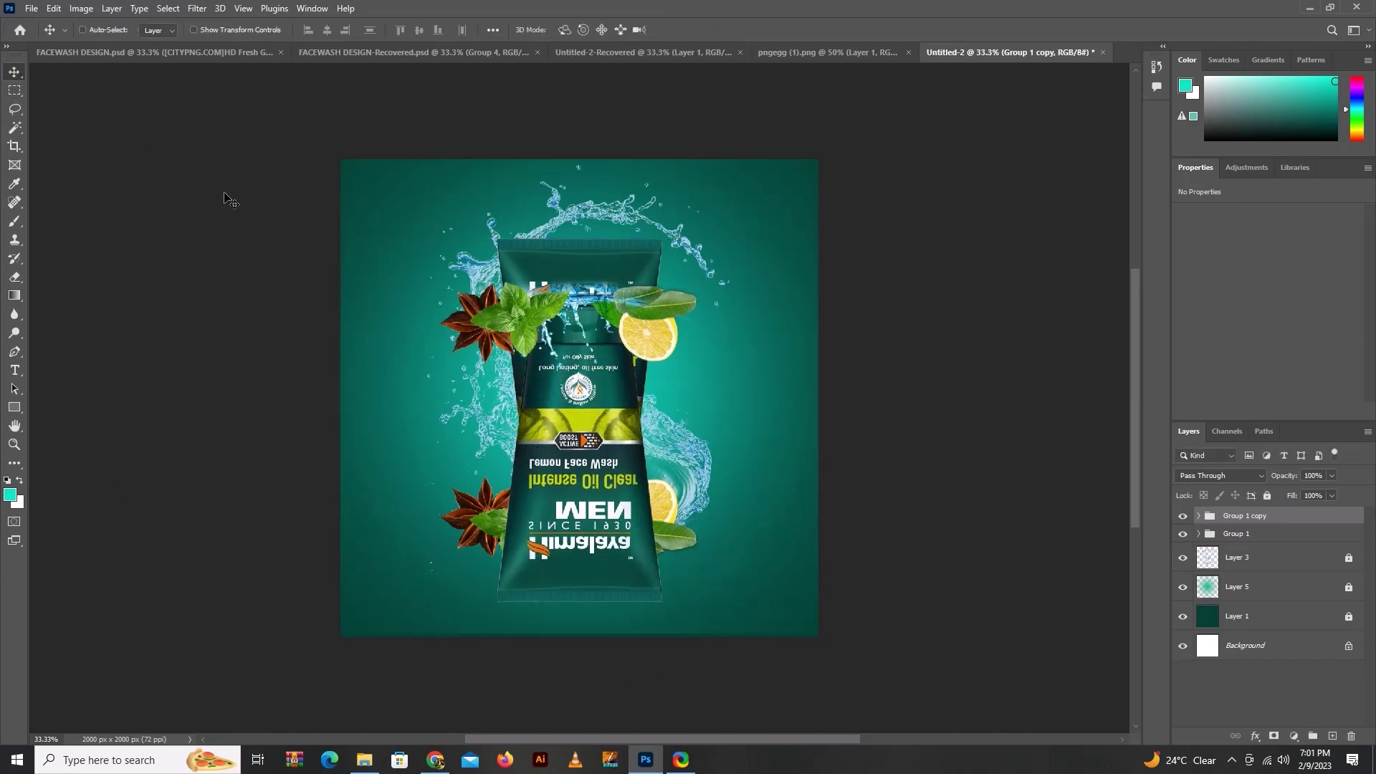
{"action": "key", "text": "Down"}
{"action": "key", "text": "Down"}
{"action": "key", "text": "Down"}
{"action": "key", "text": "Down"}
{"action": "key", "text": "Down"}
{"action": "key", "text": "Down"}
{"action": "key", "text": "Down"}
{"action": "key", "text": "Down"}
{"action": "key", "text": "Down"}
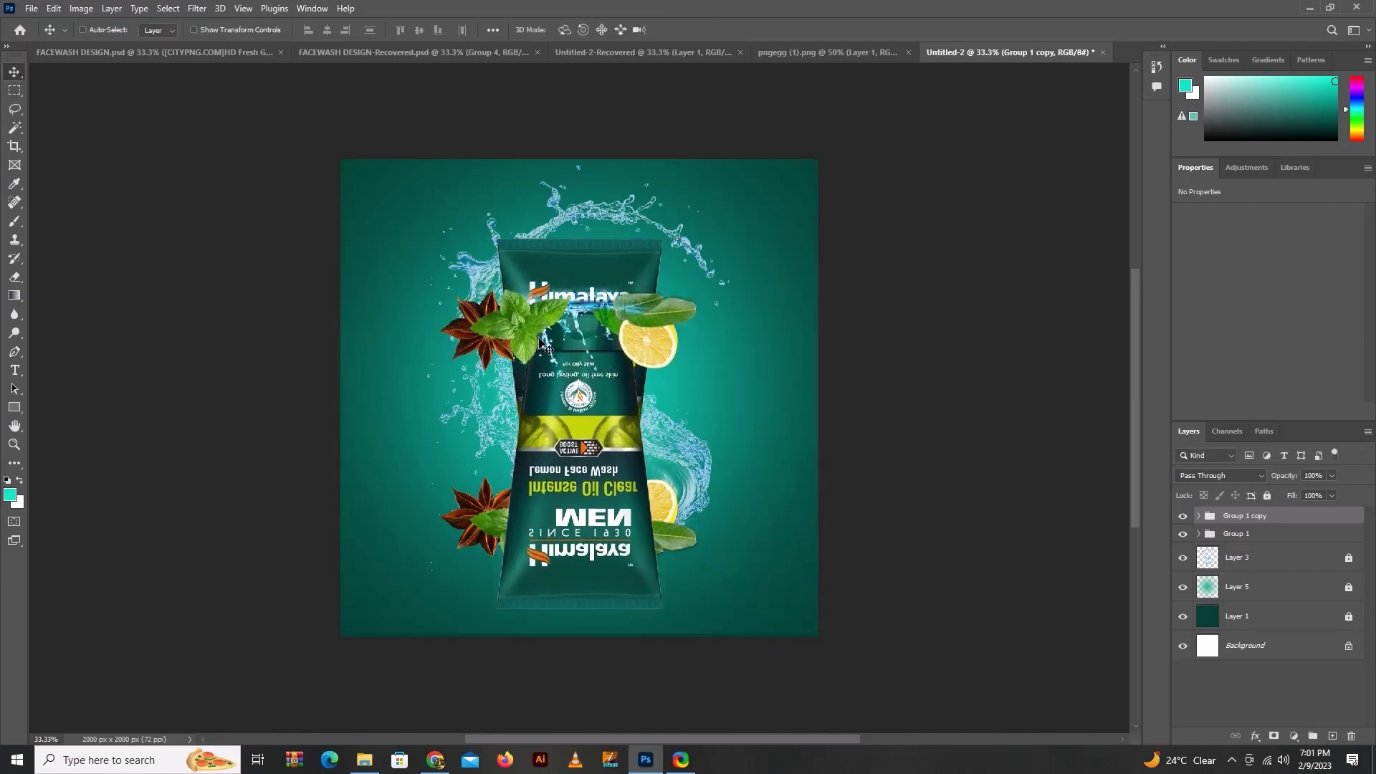
{"action": "key", "text": "Down"}
{"action": "key", "text": "Down"}
{"action": "key", "text": "Down"}
{"action": "left_click_drag", "start_coordinate": [549, 342], "coordinate": [570, 631]}
{"action": "key", "text": "Down"}
{"action": "key", "text": "Down"}
{"action": "key", "text": "Down"}
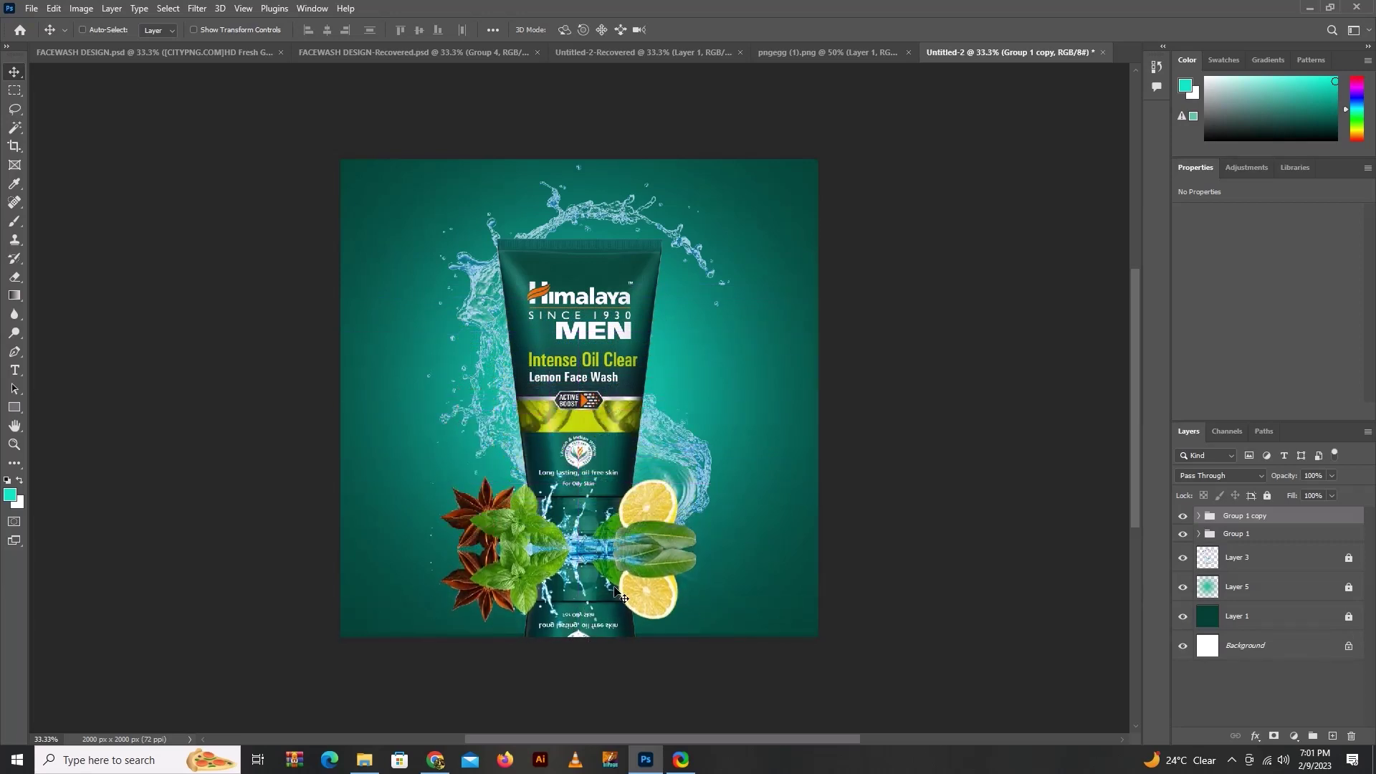
{"action": "key", "text": "Down"}
{"action": "key", "text": "Down"}
{"action": "key", "text": "Down"}
{"action": "key", "text": "Down"}
{"action": "key", "text": "Down"}
{"action": "key", "text": "Down"}
{"action": "key", "text": "Down"}
{"action": "key", "text": "Down"}
{"action": "key", "text": "Down"}
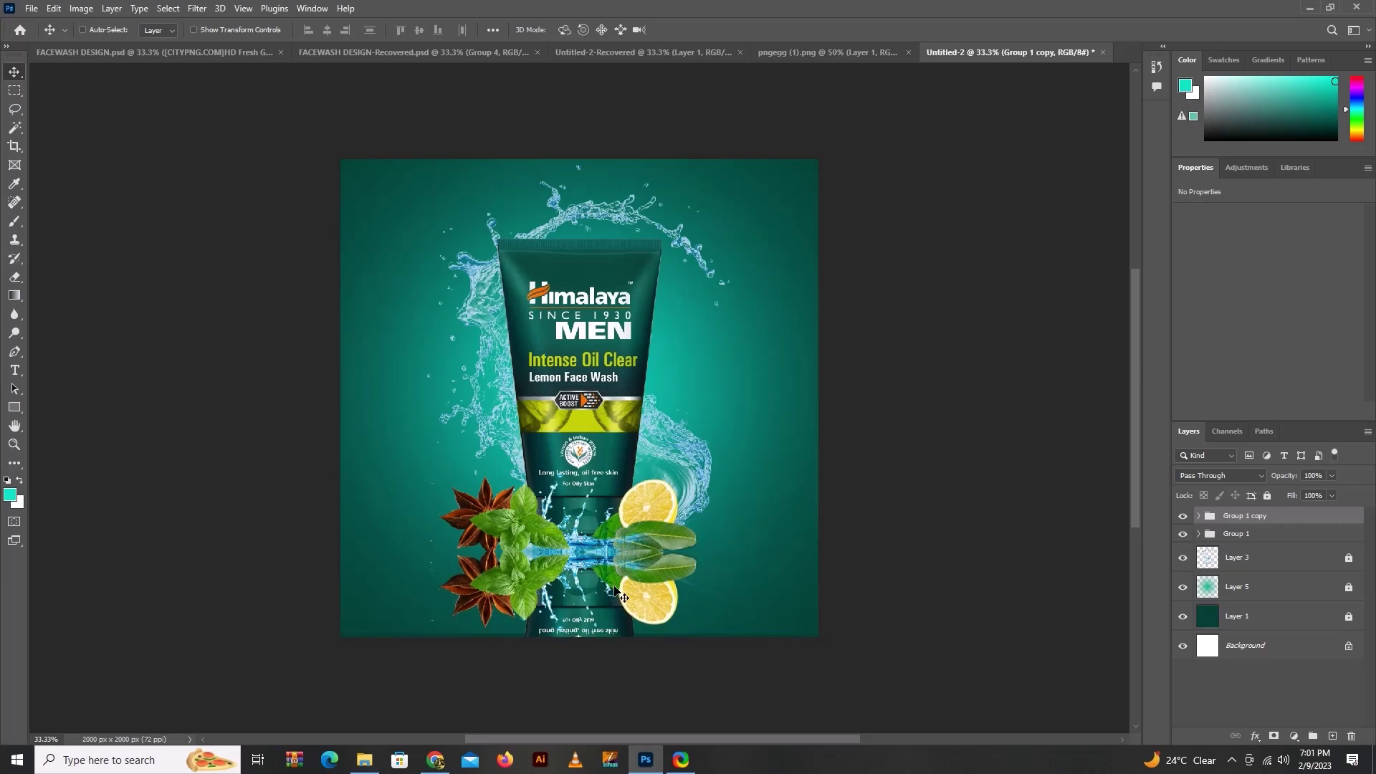
{"action": "key", "text": "Down"}
{"action": "key", "text": "Down"}
{"action": "key", "text": "Down"}
{"action": "key", "text": "Down"}
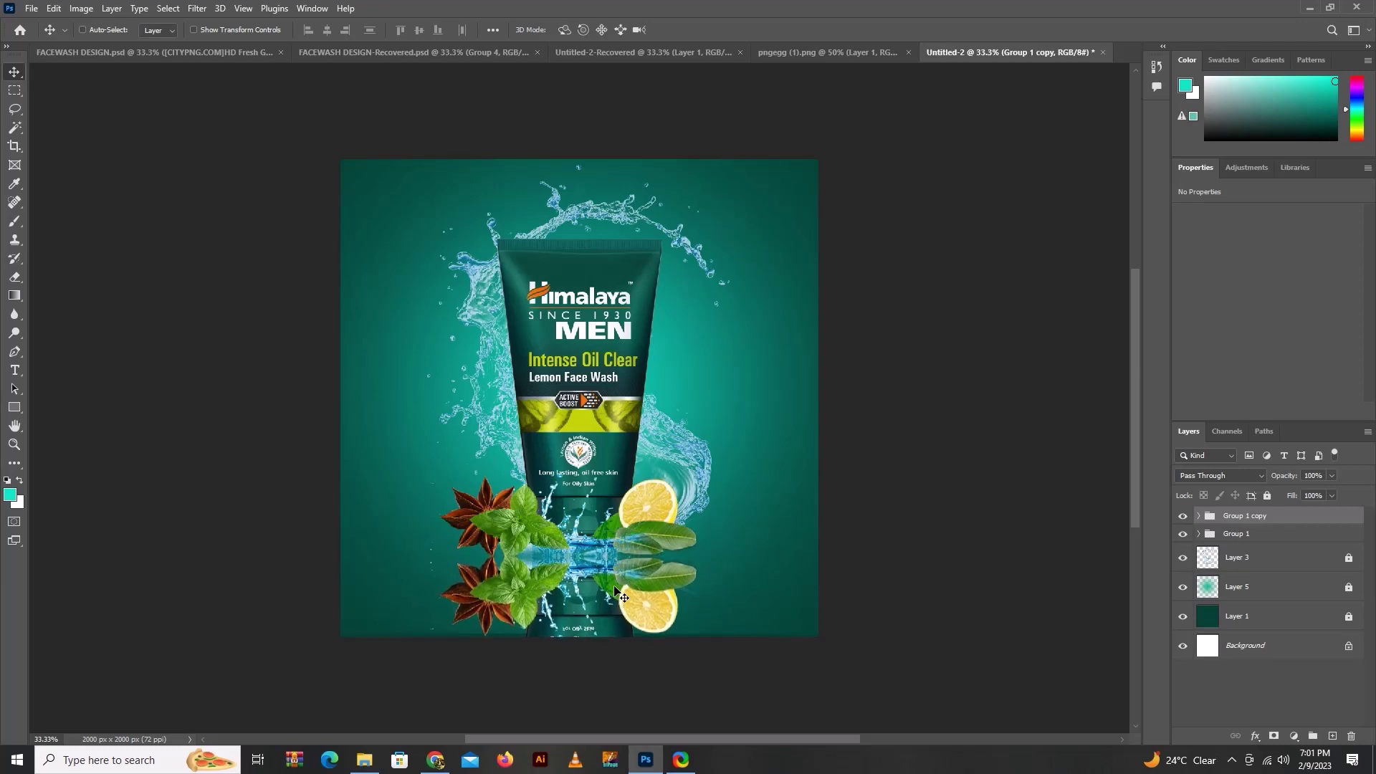
{"action": "key", "text": "Down"}
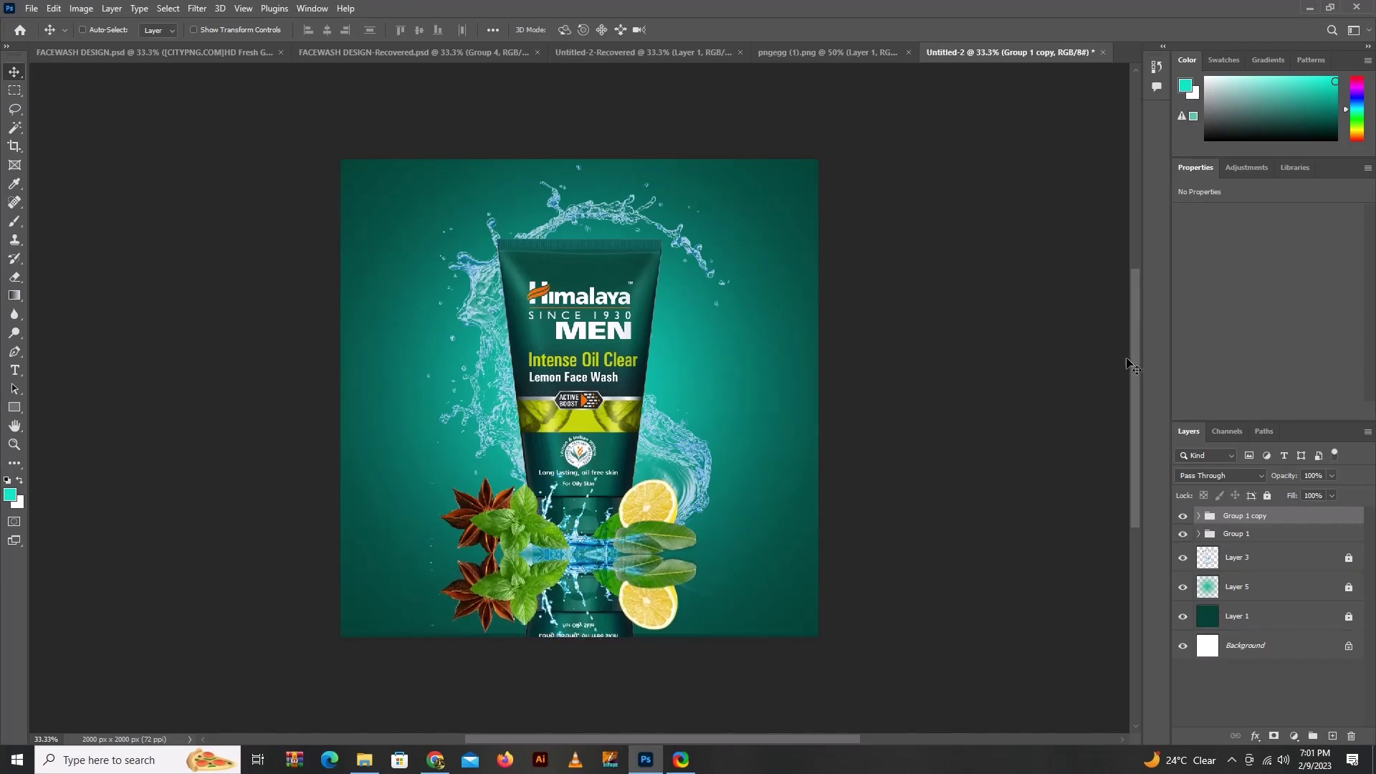
Step: Blend the Group 1 copy reflection in Soft Light, after checking FACEWASH DESIGN's Layer 4 copy settings
{"action": "left_click", "coordinate": [1220, 474]}
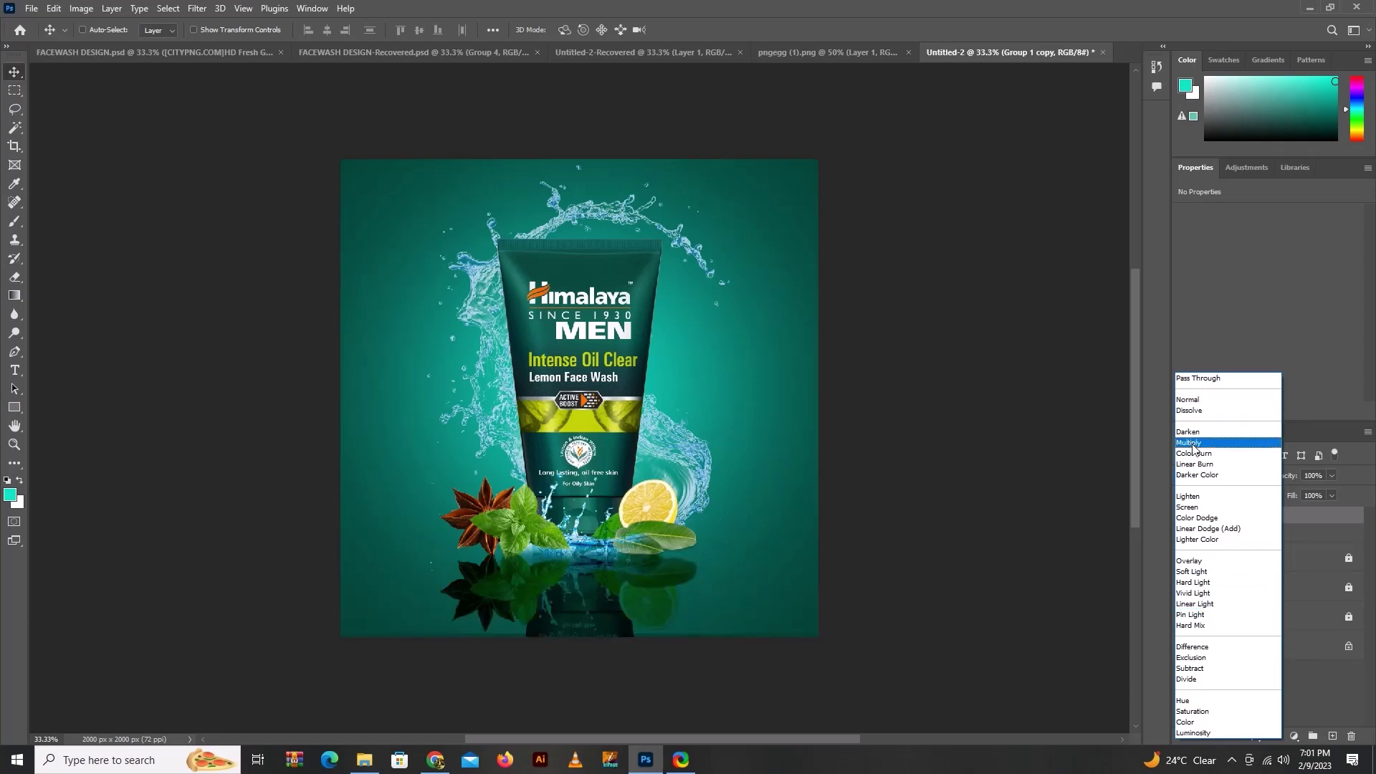
{"action": "left_click", "coordinate": [1185, 380]}
{"action": "left_click", "coordinate": [115, 54]}
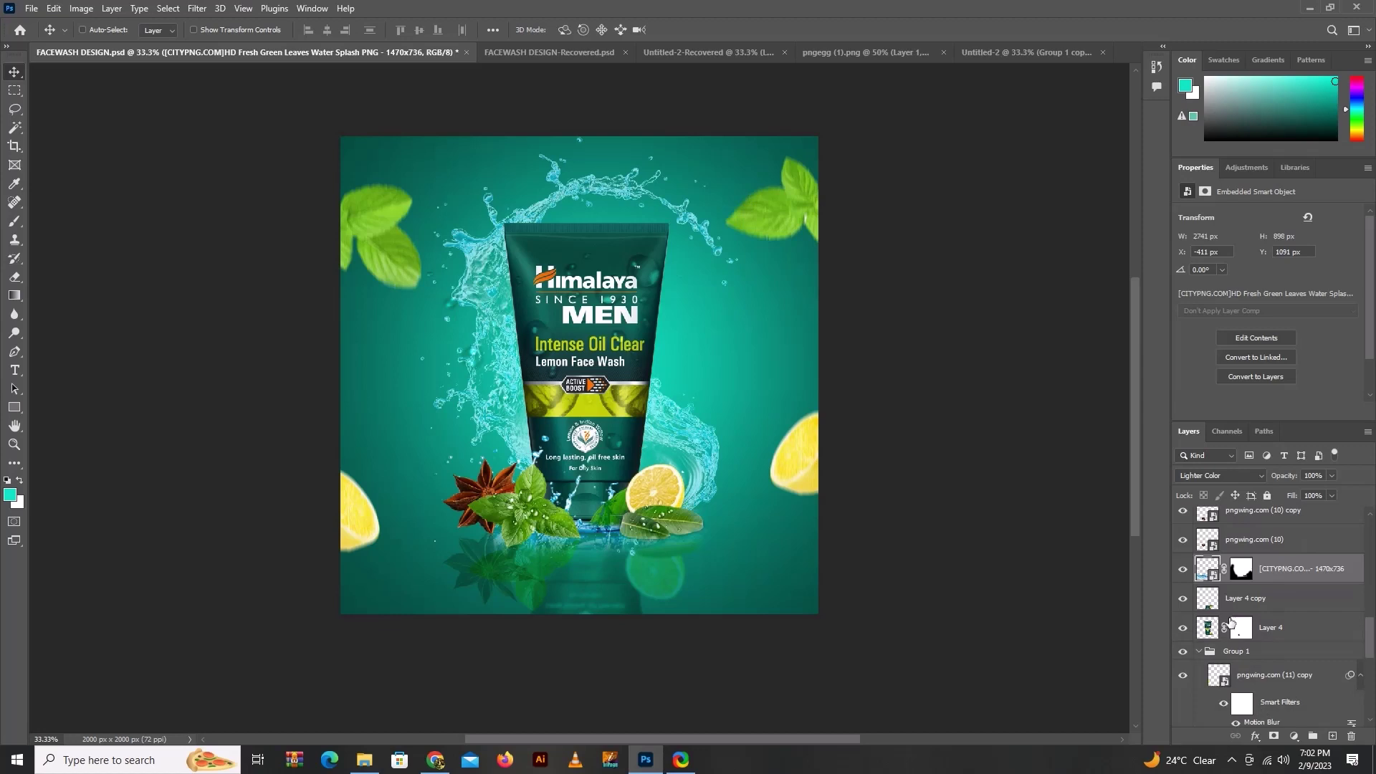
{"action": "left_click", "coordinate": [1218, 604]}
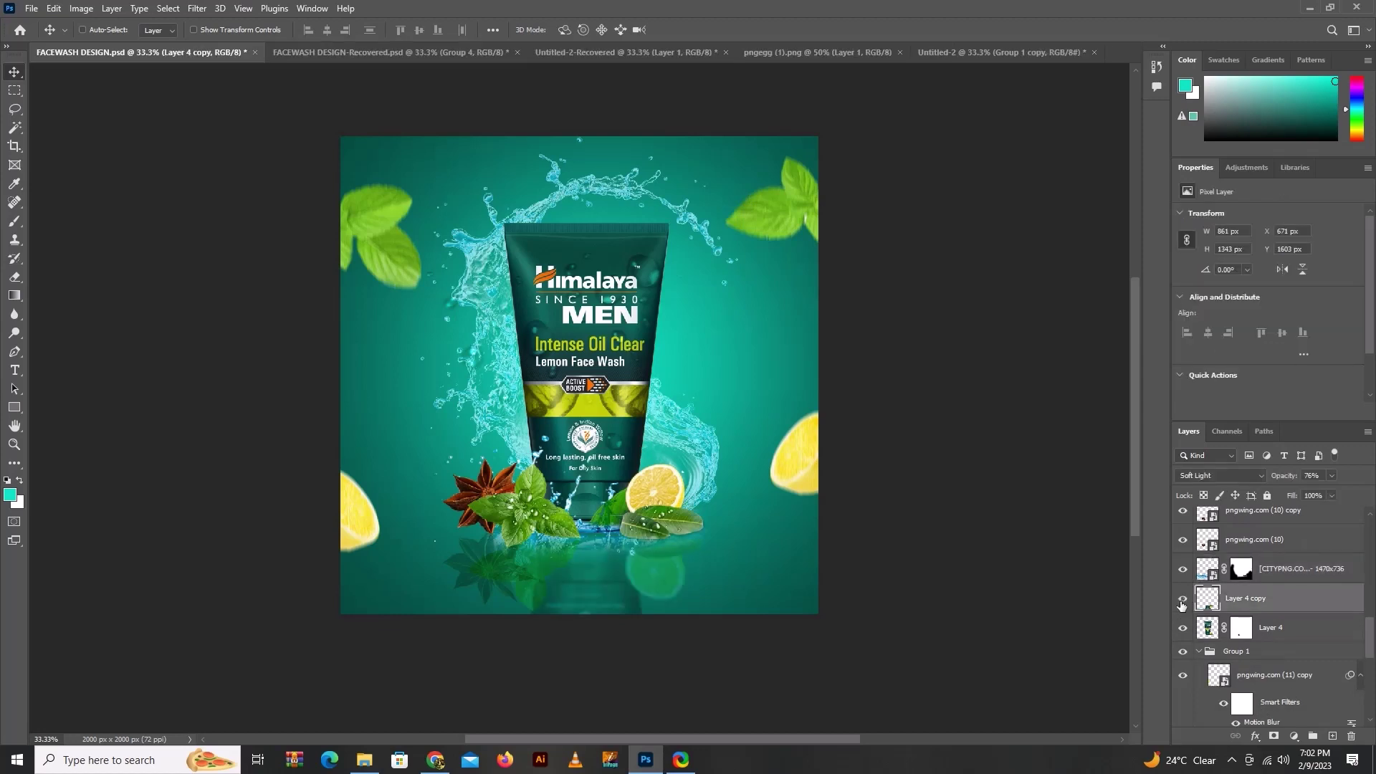
{"action": "left_click", "coordinate": [1001, 52]}
{"action": "left_click", "coordinate": [1233, 475]}
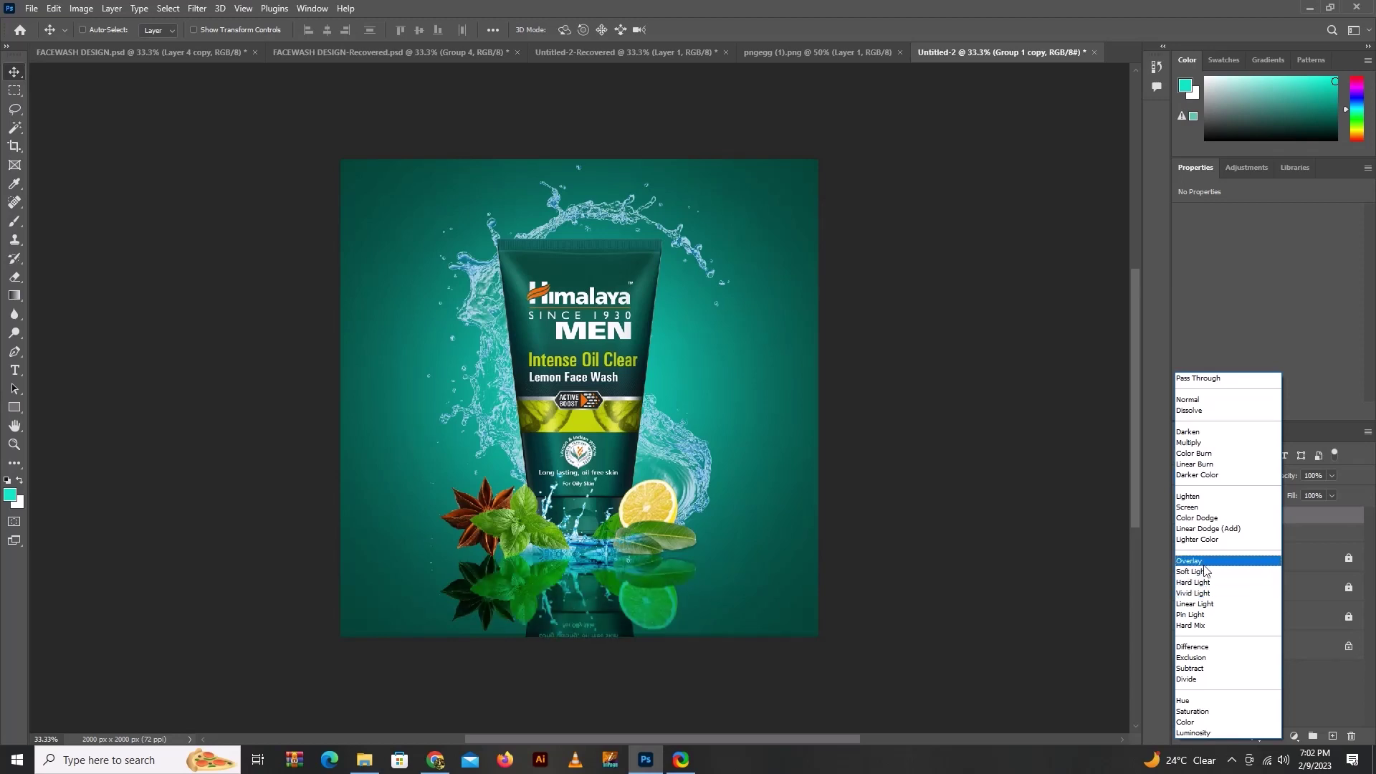
{"action": "left_click", "coordinate": [1208, 577]}
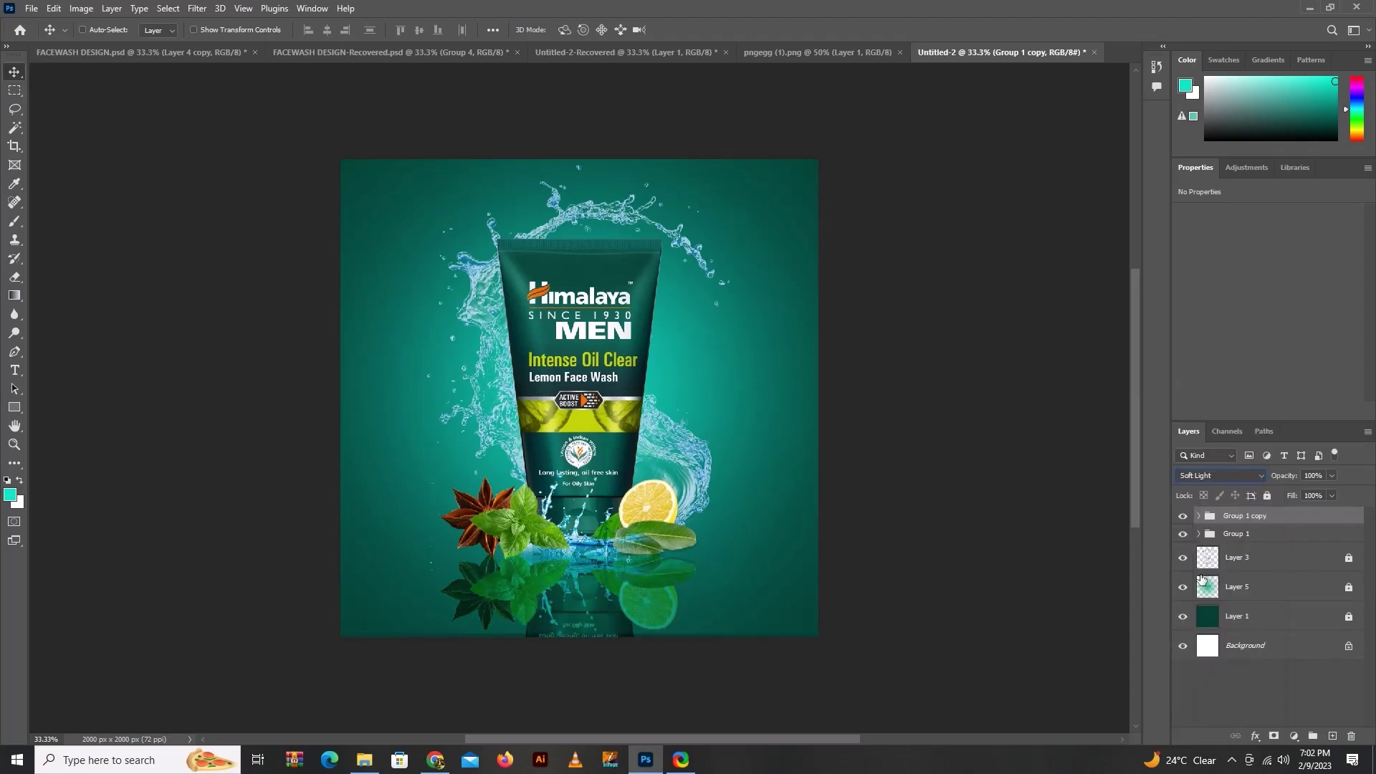
{"action": "key", "text": "Down"}
{"action": "key", "text": "Down"}
{"action": "key", "text": "Up"}
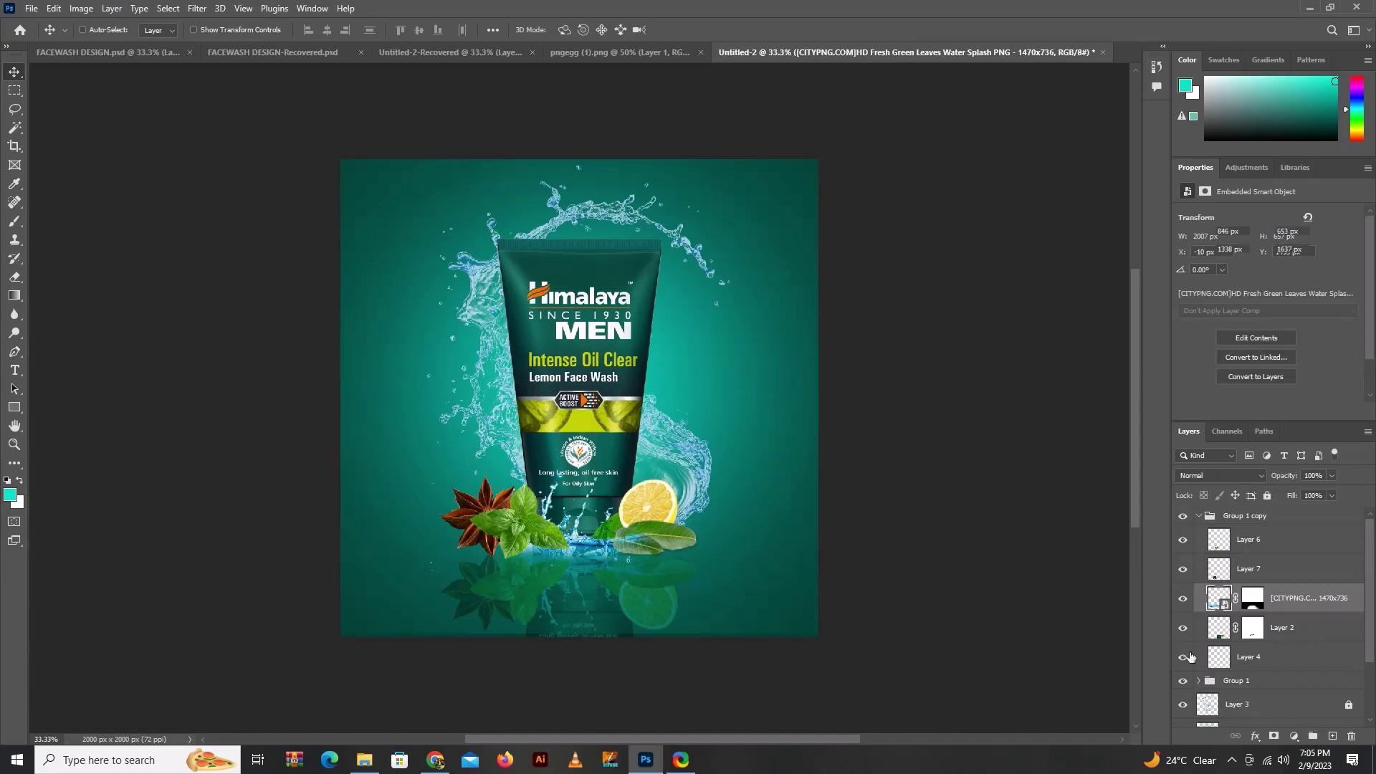
Step: Apply two Gaussian Blur passes to the splash layer, about 2.4 then 4.6 px
{"action": "left_click", "coordinate": [195, 8]}
{"action": "mouse_move", "coordinate": [102, 93]}
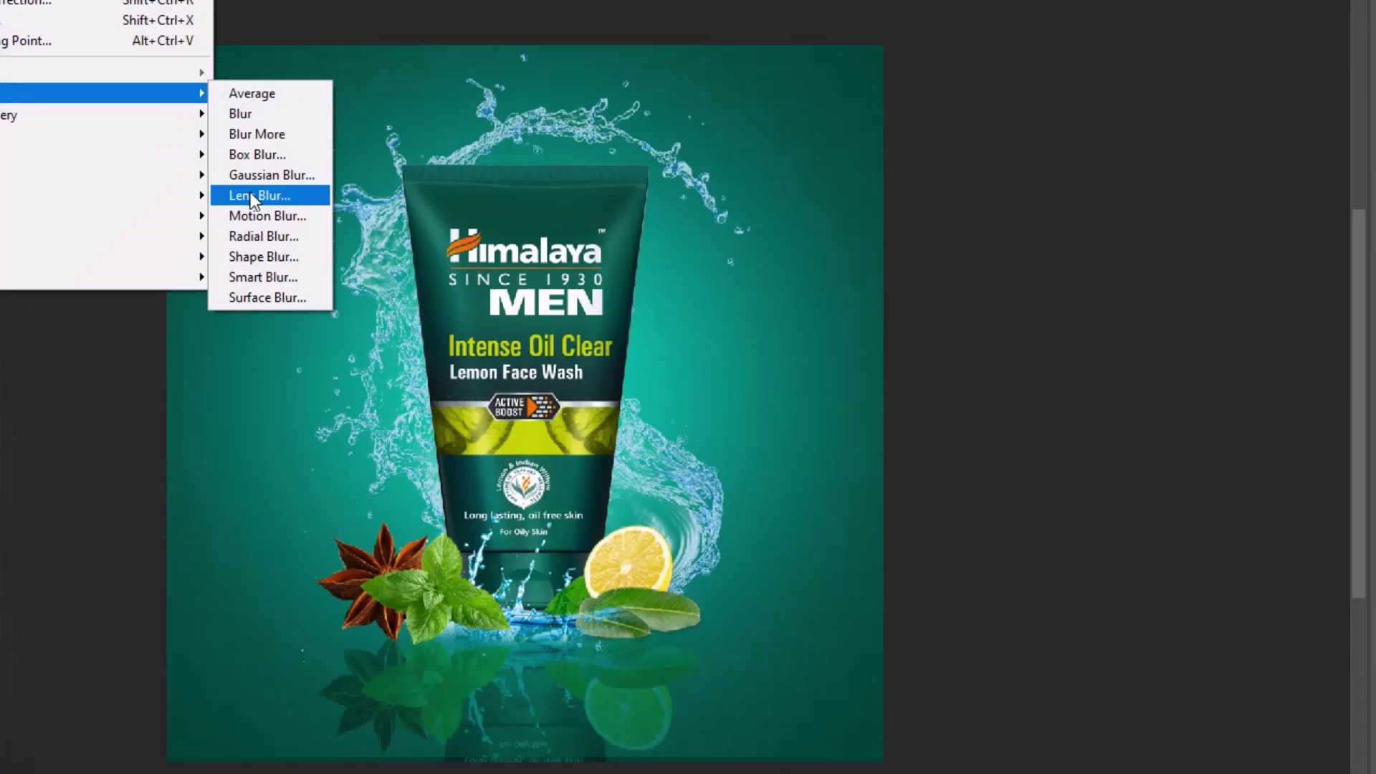
{"action": "left_click", "coordinate": [416, 251]}
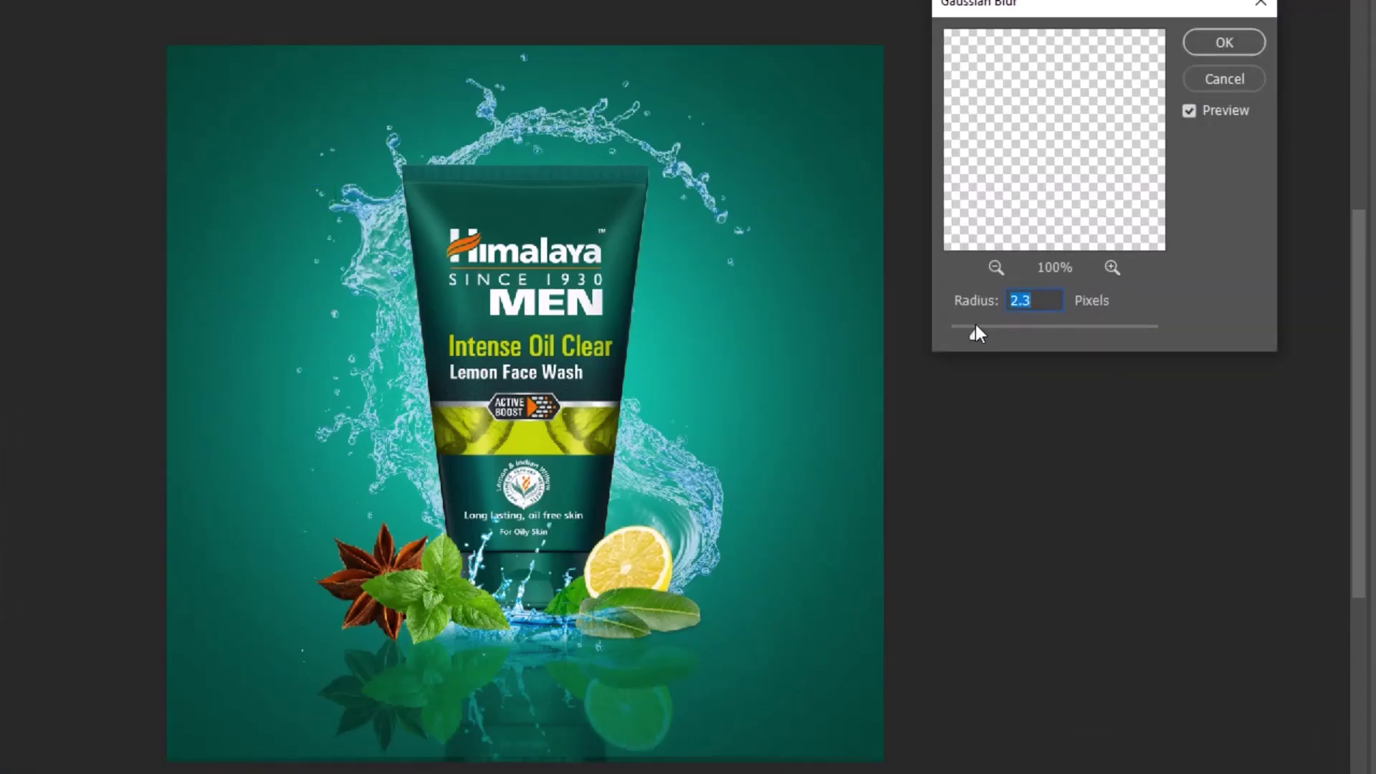
{"action": "key", "text": "Up"}
{"action": "key", "text": "Up"}
{"action": "key", "text": "Up"}
{"action": "key", "text": "Up"}
{"action": "left_click", "coordinate": [1225, 42]}
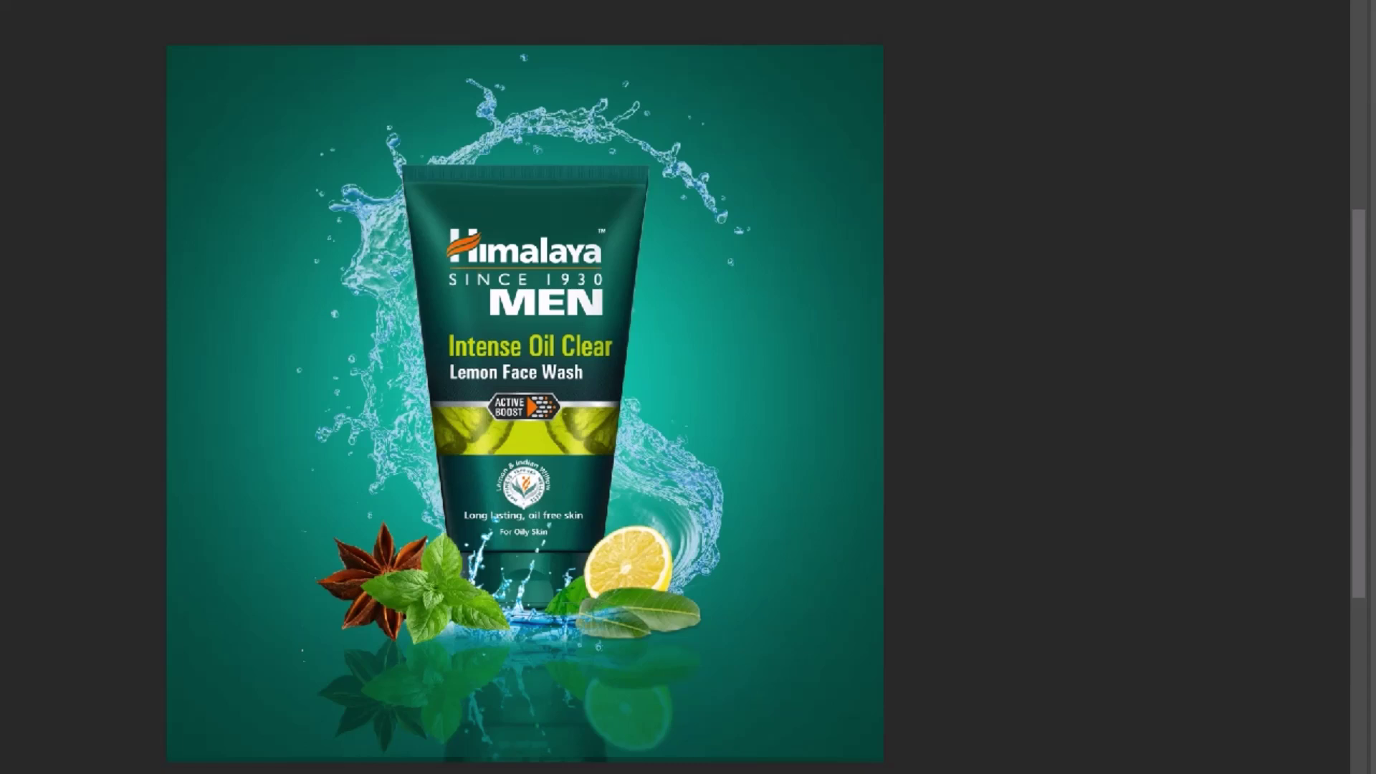
{"action": "left_click", "coordinate": [267, 175]}
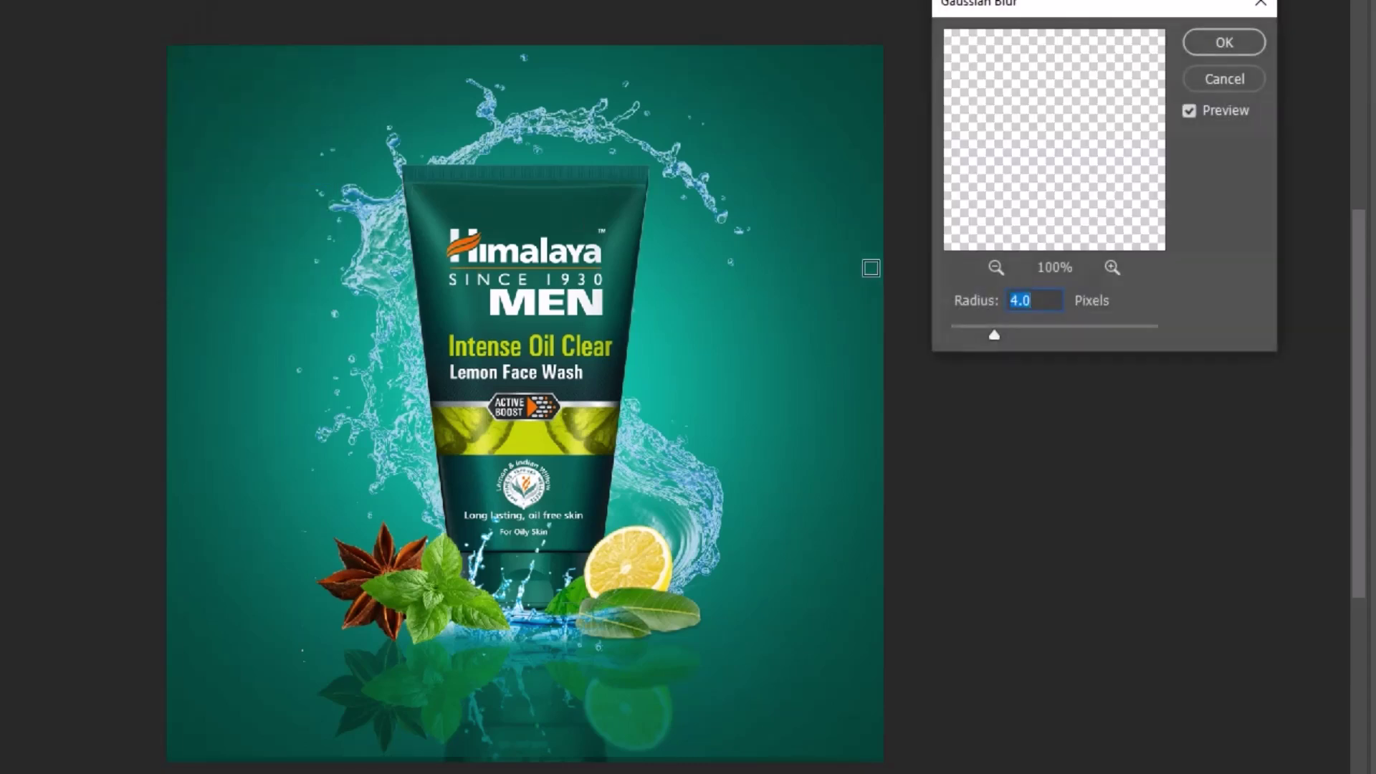
{"action": "key", "text": "Up"}
{"action": "key", "text": "Up"}
{"action": "left_click", "coordinate": [1209, 43]}
Step: Apply a third Gaussian Blur of about 5.1 px and set the layer opacity to 66%
{"action": "key", "text": "alt+t"}
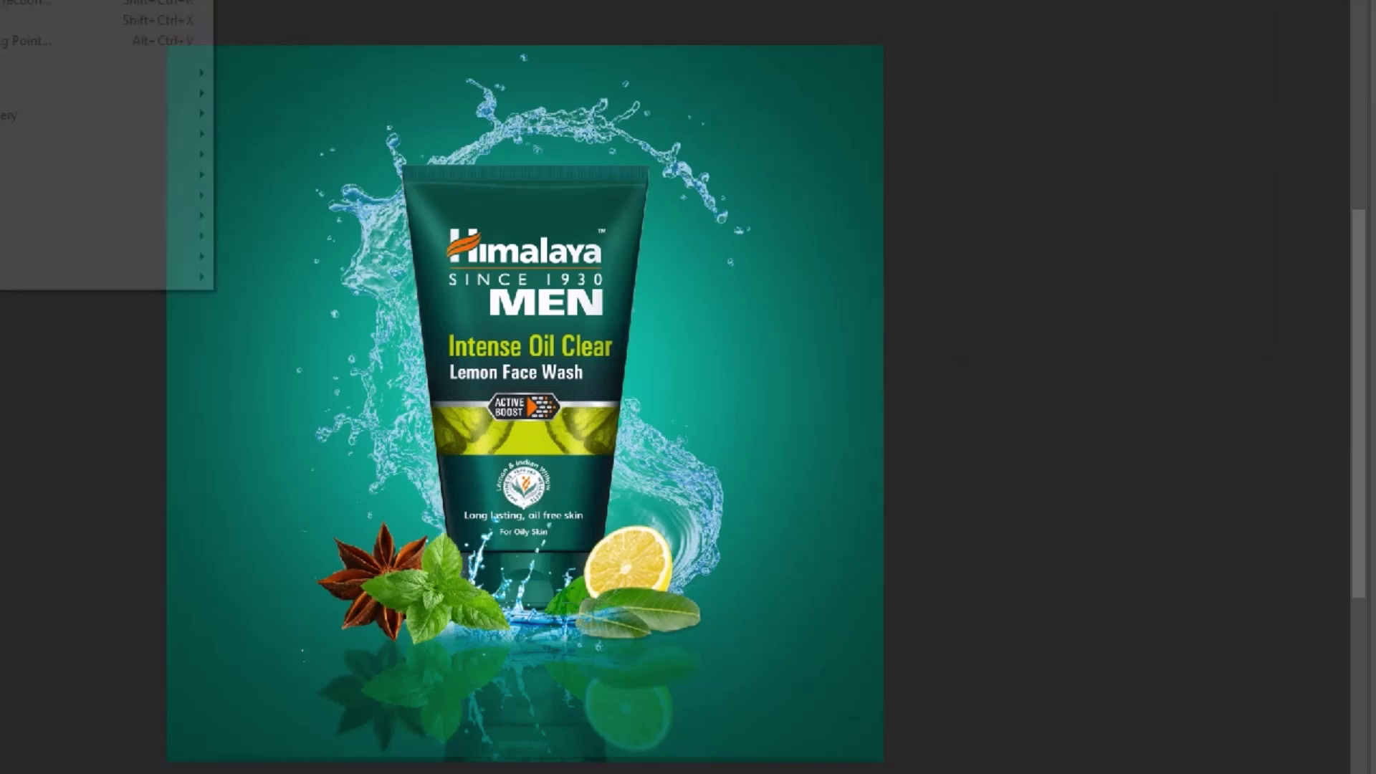
{"action": "mouse_move", "coordinate": [101, 94]}
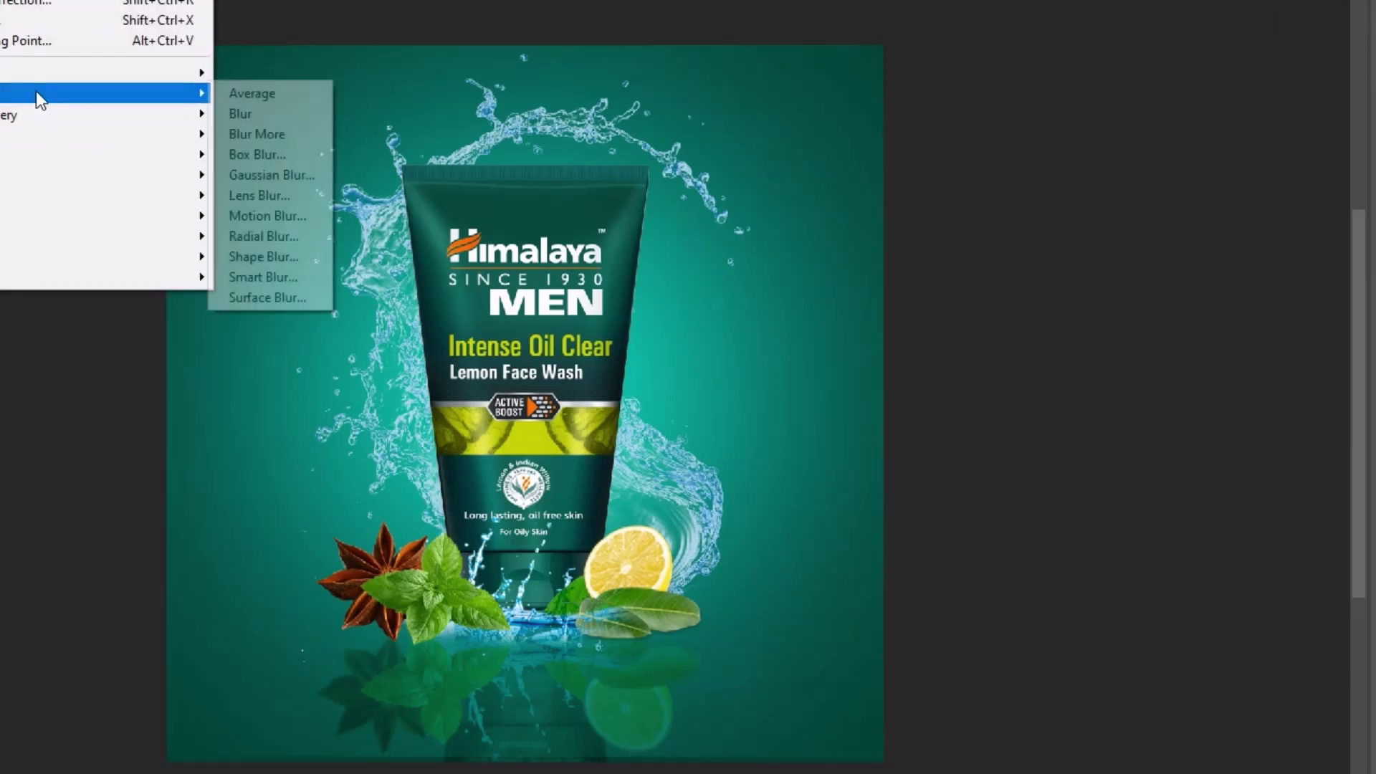
{"action": "left_click", "coordinate": [256, 176]}
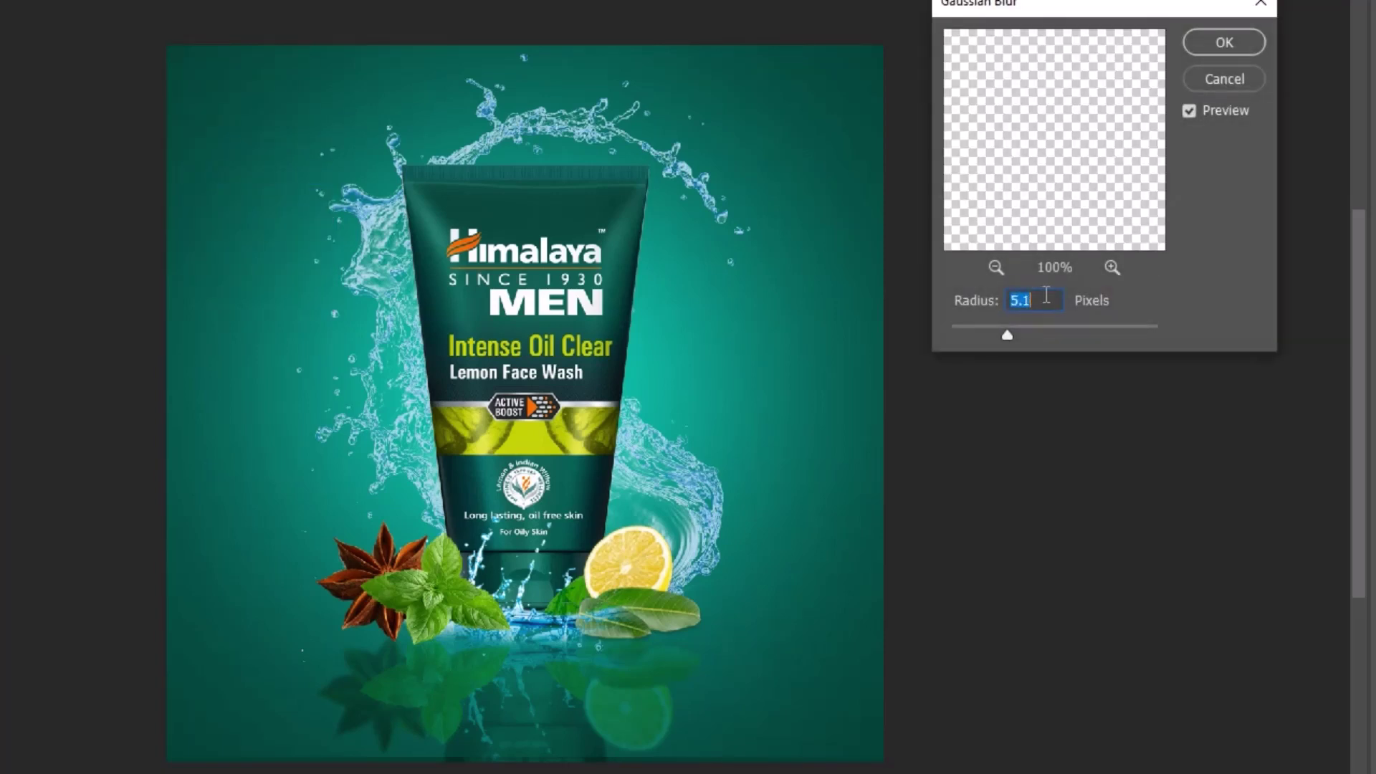
{"action": "left_click", "coordinate": [1249, 48]}
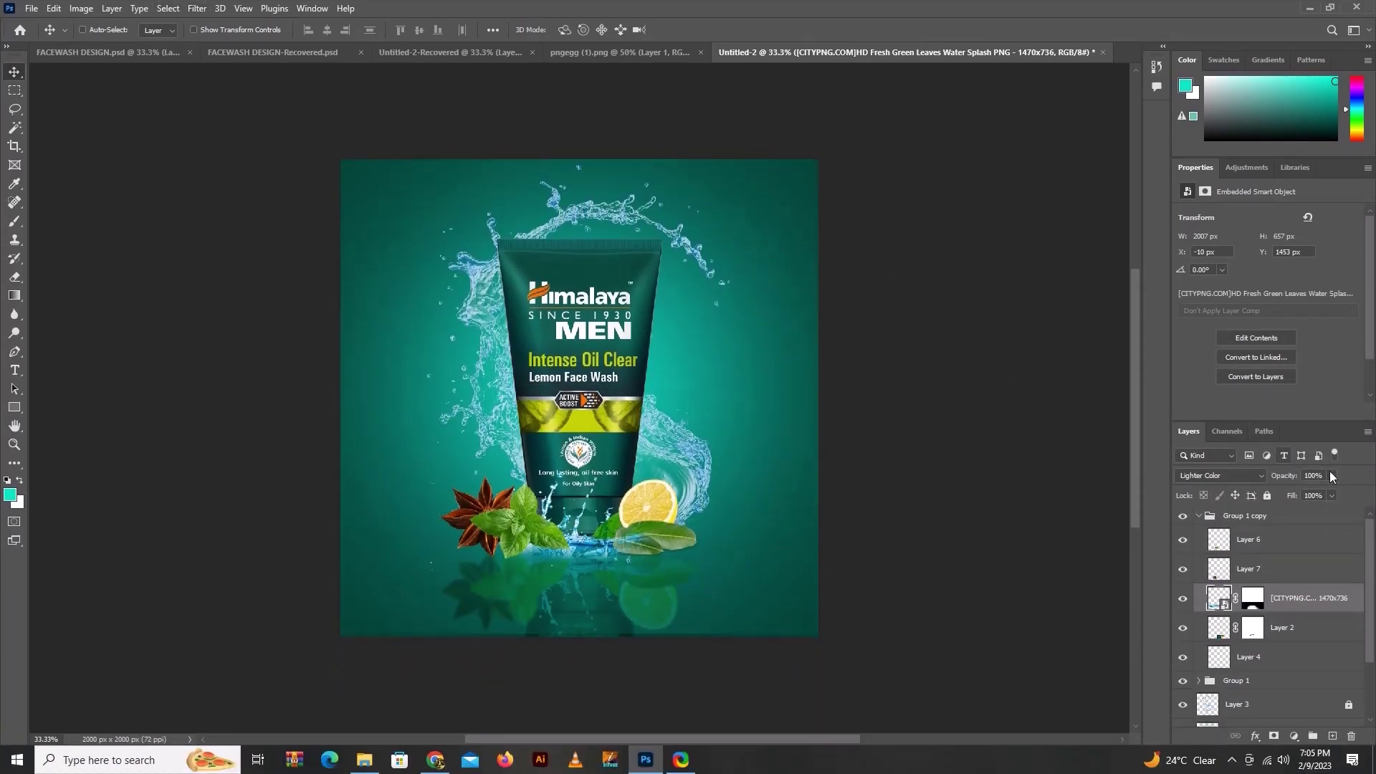
{"action": "left_click", "coordinate": [1331, 476]}
{"action": "left_click", "coordinate": [902, 557]}
Step: Open the pngwing.com (8) image, then close it as the wrong lemon
{"action": "left_click", "coordinate": [54, 8]}
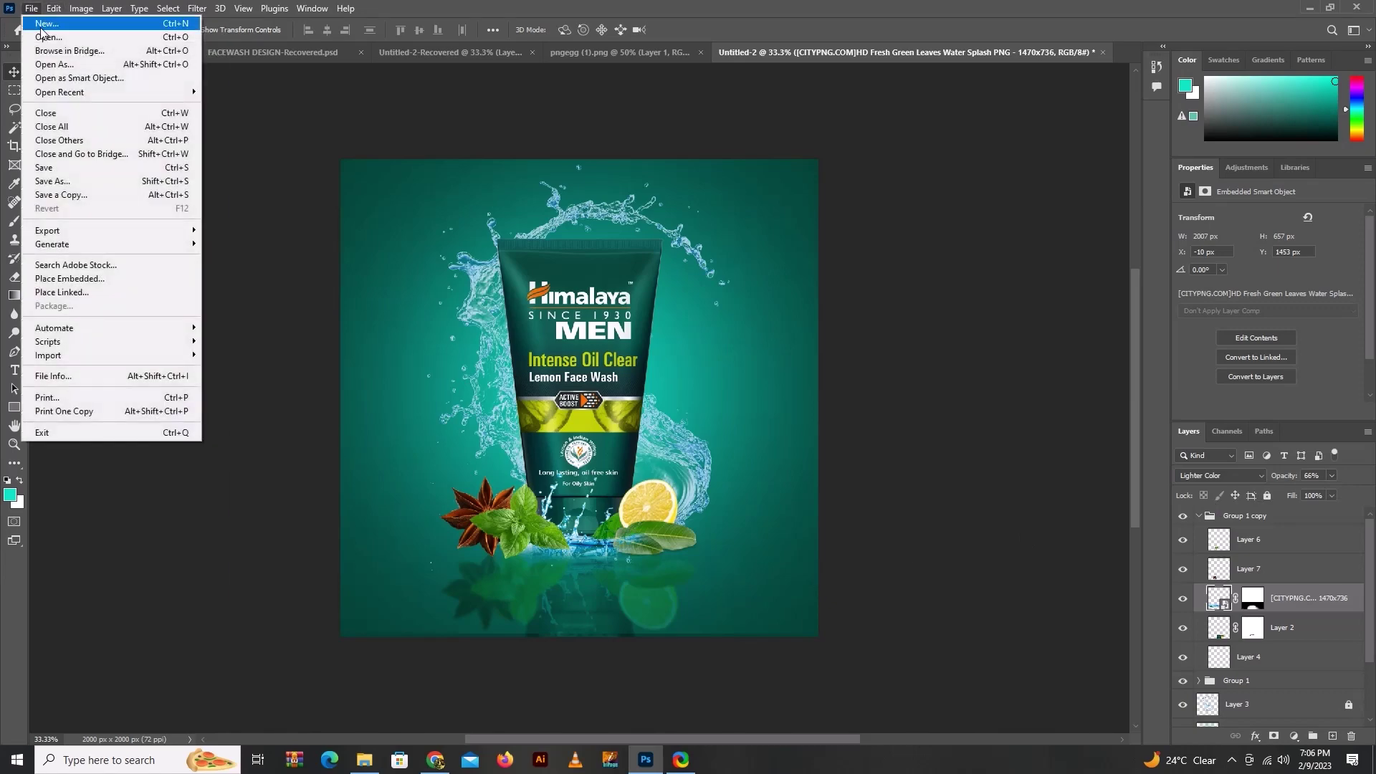
{"action": "left_click", "coordinate": [48, 37]}
{"action": "scroll", "coordinate": [215, 217], "scroll_direction": "down", "scroll_amount": 2}
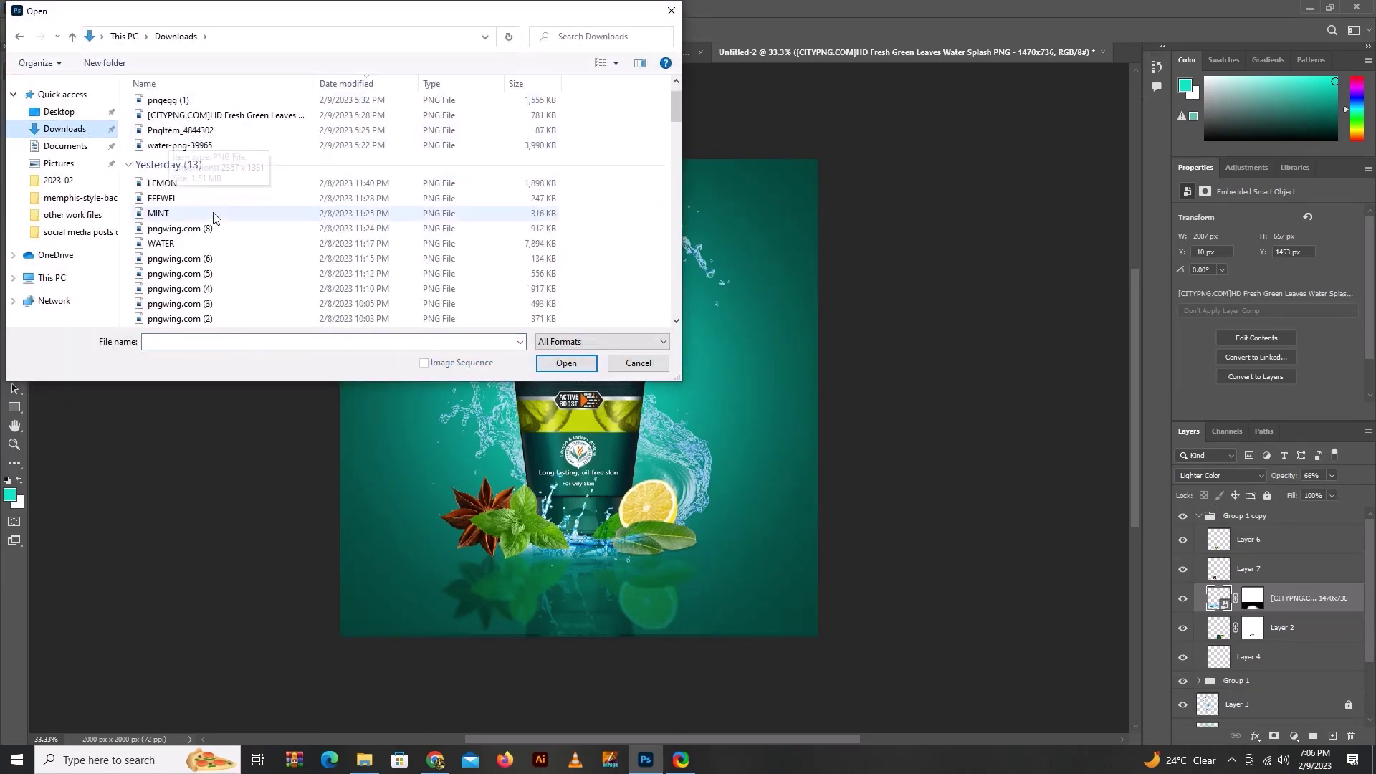
{"action": "scroll", "coordinate": [216, 217], "scroll_direction": "down", "scroll_amount": 1}
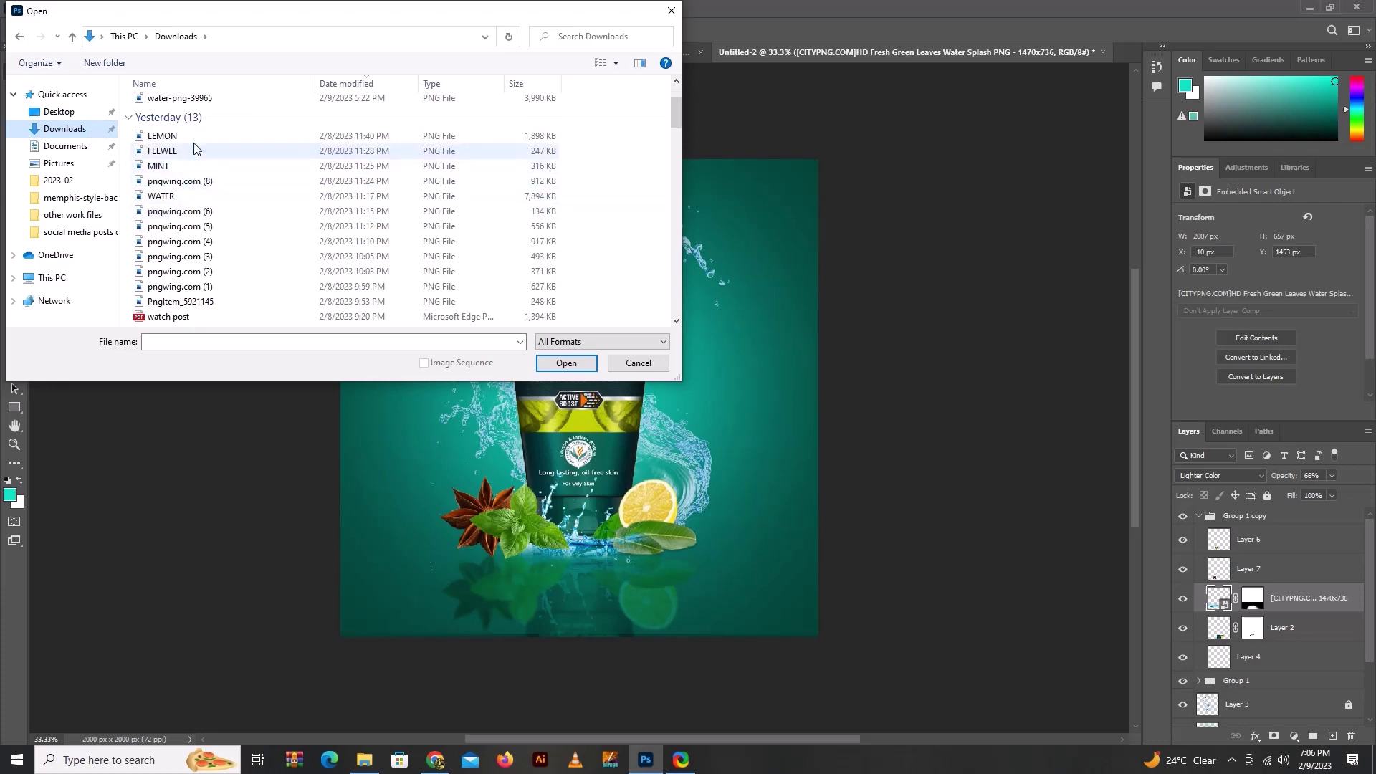
{"action": "left_click", "coordinate": [200, 188]}
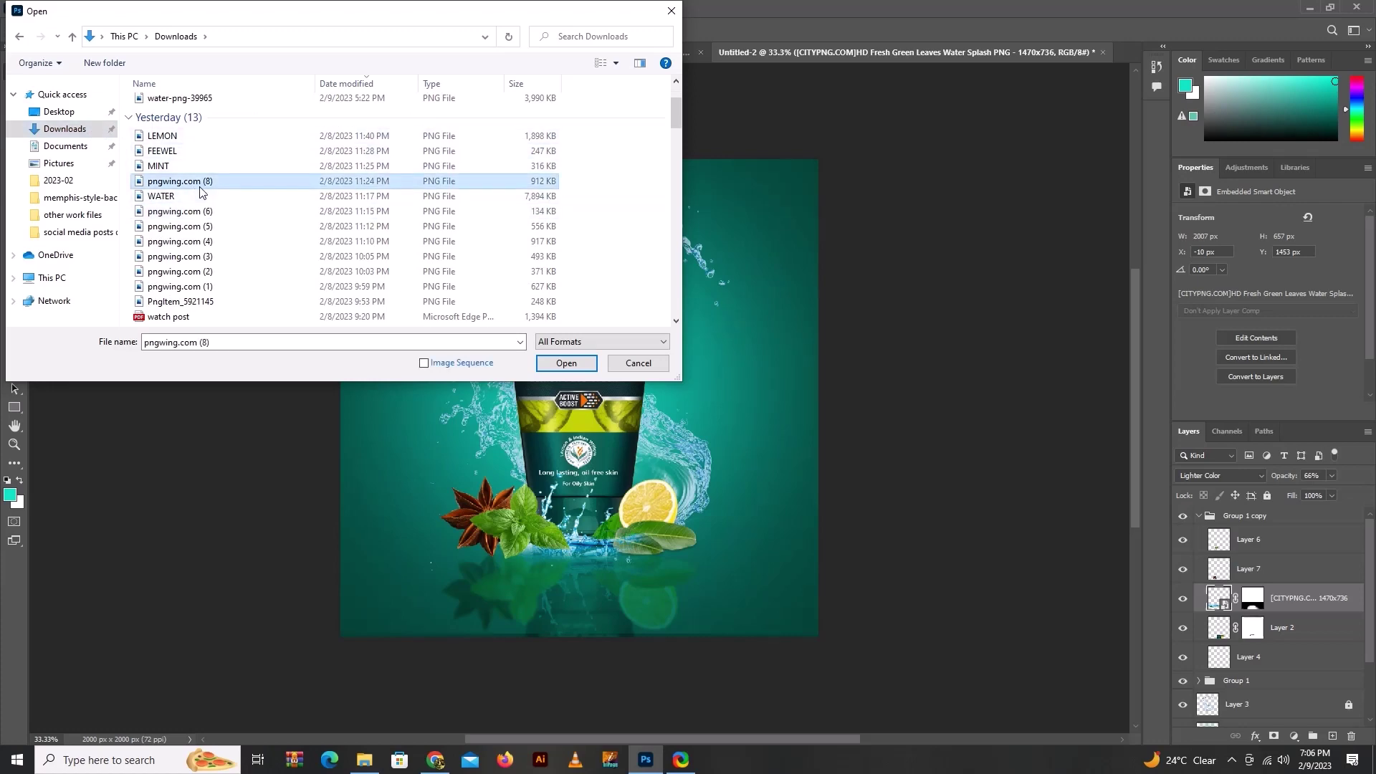
{"action": "left_click", "coordinate": [567, 365]}
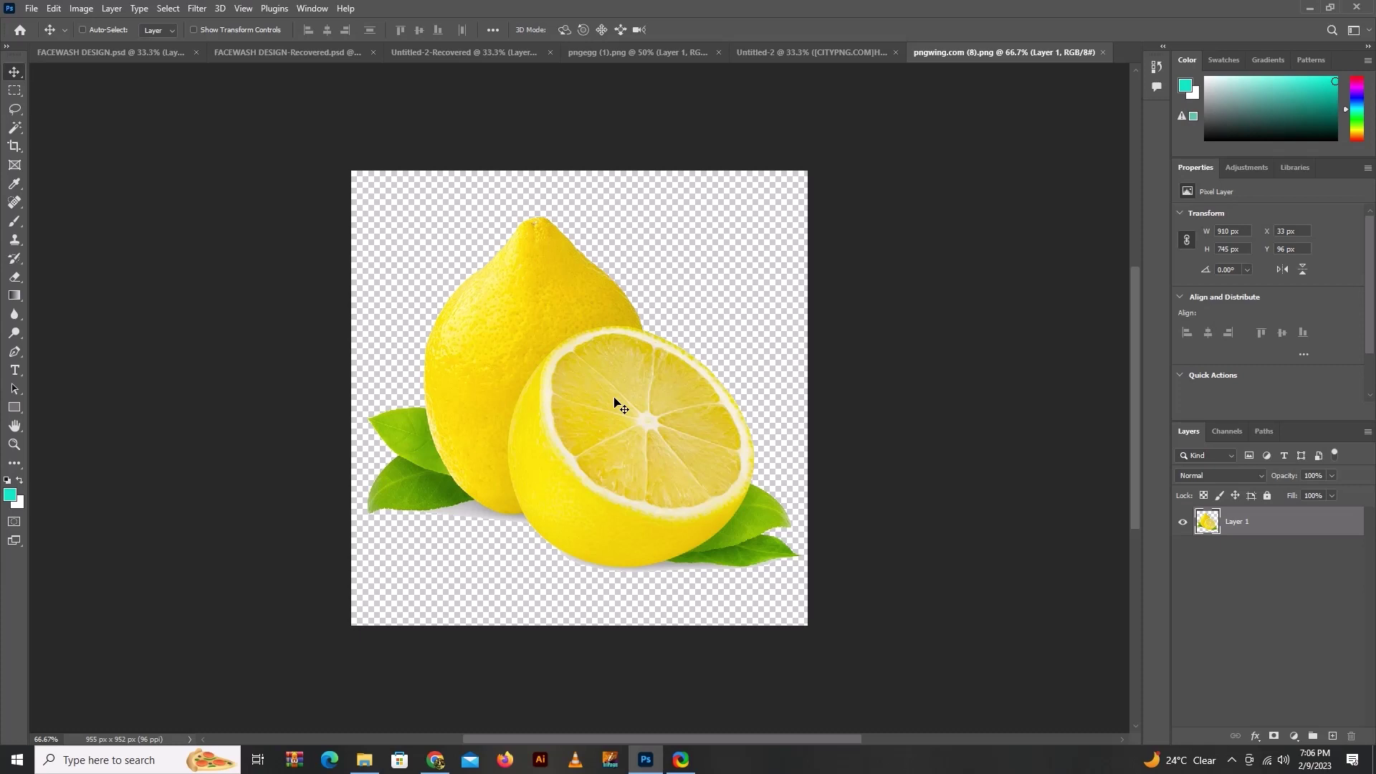
{"action": "left_click", "coordinate": [1102, 52]}
Step: Bring LEMON.png into the ad document and scale the lemon down
{"action": "left_click", "coordinate": [31, 7]}
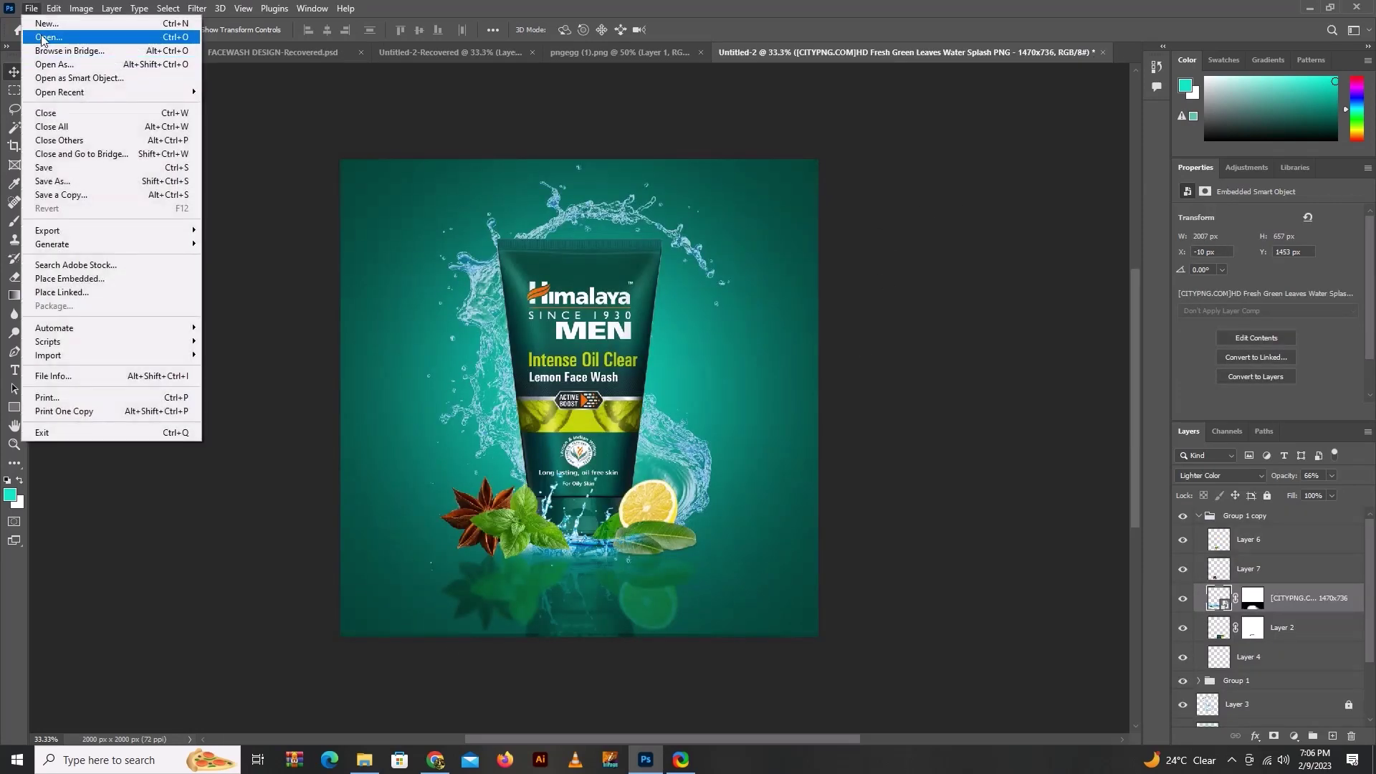
{"action": "left_click", "coordinate": [50, 67]}
{"action": "scroll", "coordinate": [215, 179], "scroll_direction": "down", "scroll_amount": 2}
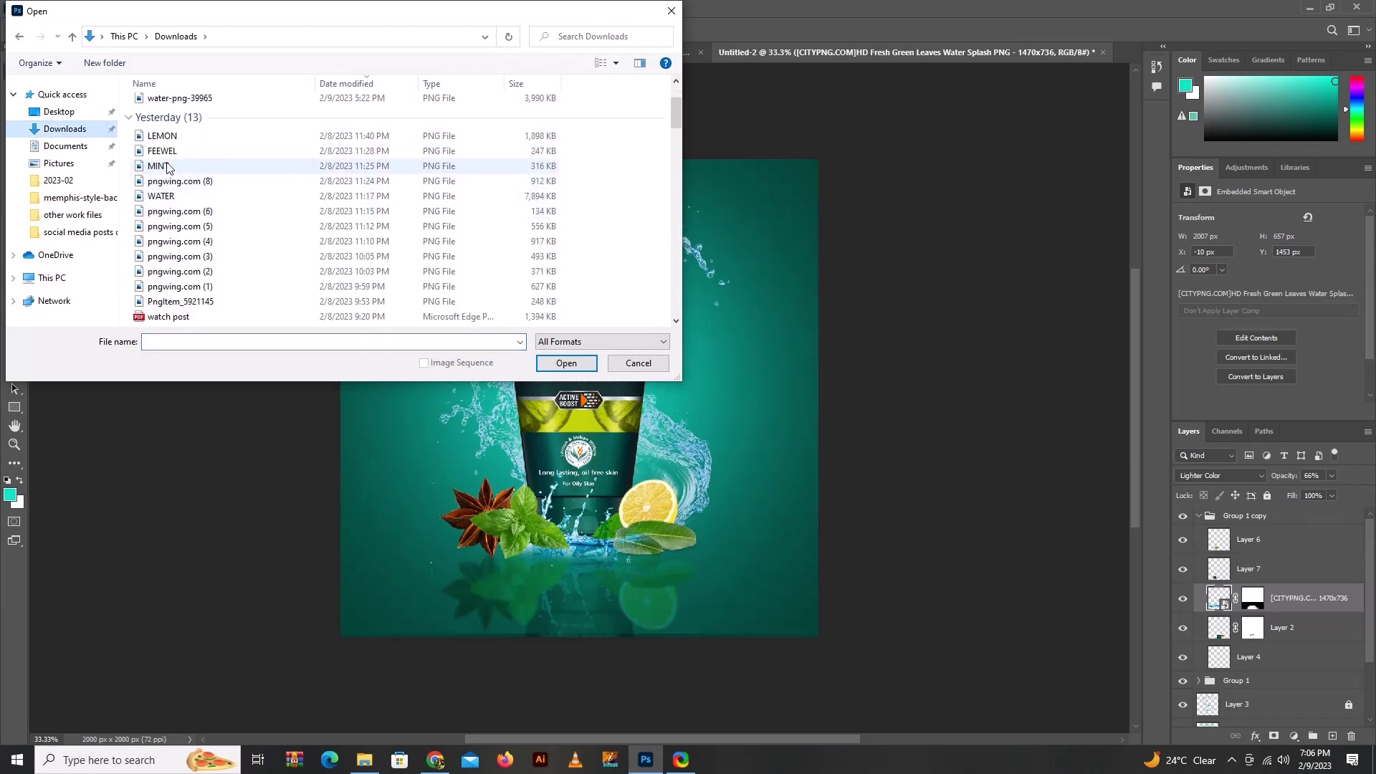
{"action": "left_click", "coordinate": [162, 136]}
{"action": "left_click", "coordinate": [566, 362]}
{"action": "mouse_move", "coordinate": [568, 359]}
{"action": "left_mouse_down"}
{"action": "mouse_move", "coordinate": [185, 60]}
{"action": "mouse_move", "coordinate": [628, 367]}
{"action": "mouse_move", "coordinate": [619, 424]}
{"action": "left_mouse_up"}
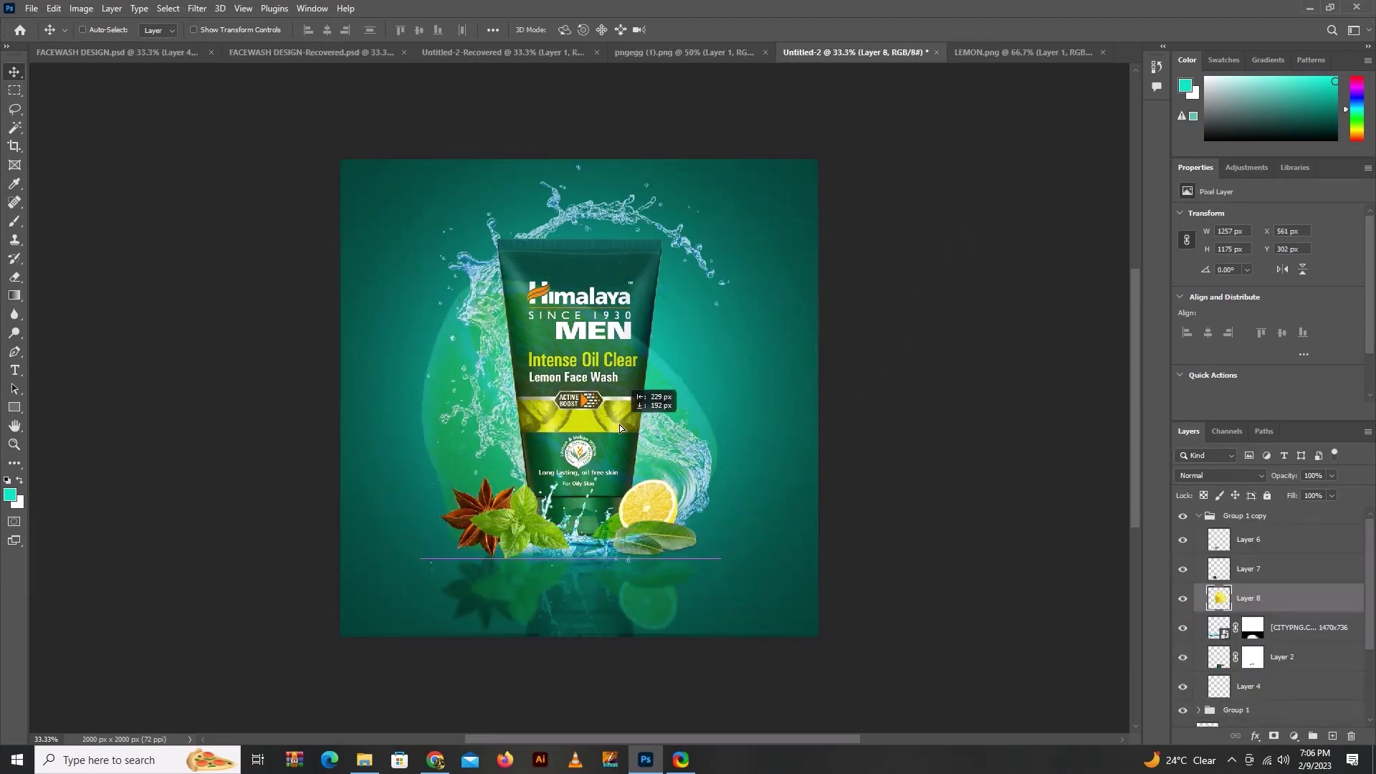
{"action": "left_click_drag", "start_coordinate": [620, 424], "coordinate": [581, 431]}
{"action": "key", "text": "ctrl+t"}
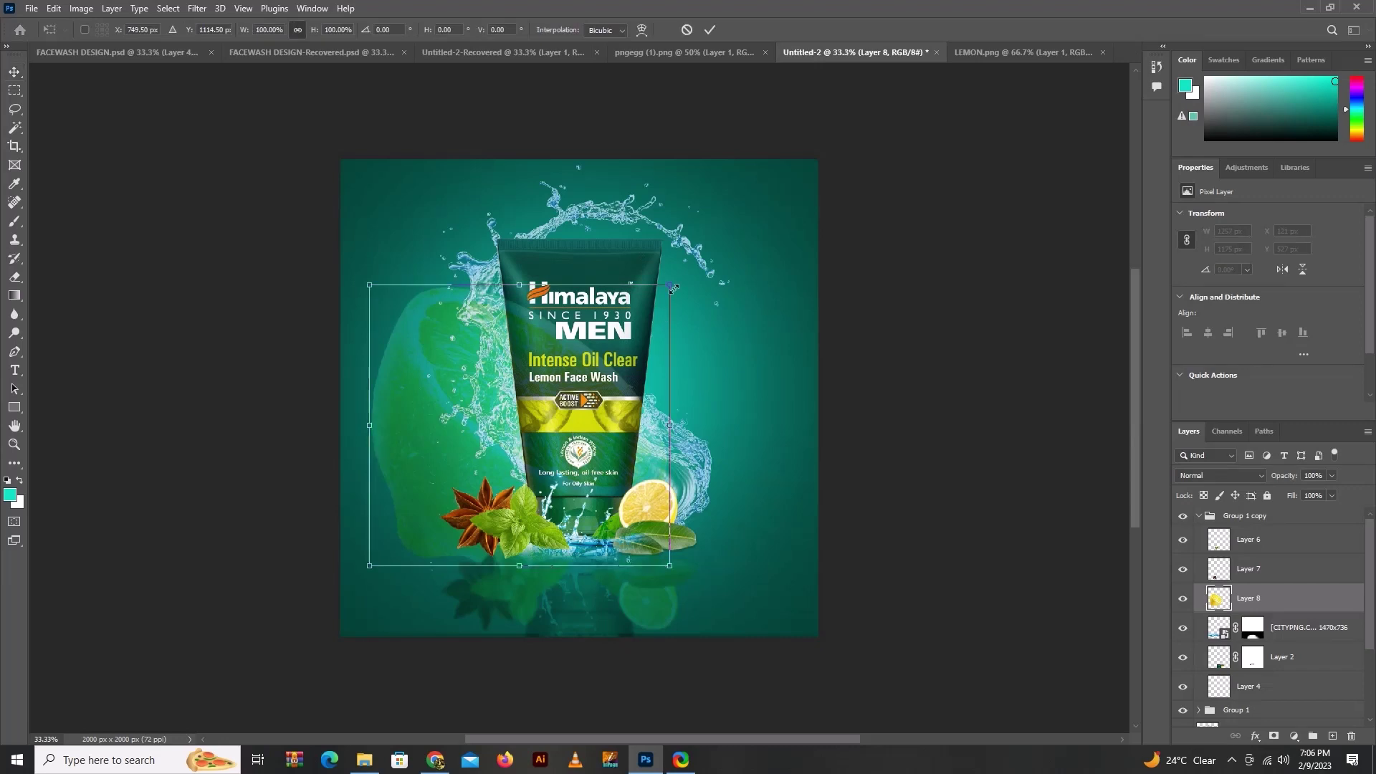
{"action": "mouse_move", "coordinate": [669, 286]}
{"action": "left_mouse_down"}
{"action": "mouse_move", "coordinate": [622, 353]}
{"action": "mouse_move", "coordinate": [582, 367]}
{"action": "left_mouse_up"}
{"action": "key", "text": "Return"}
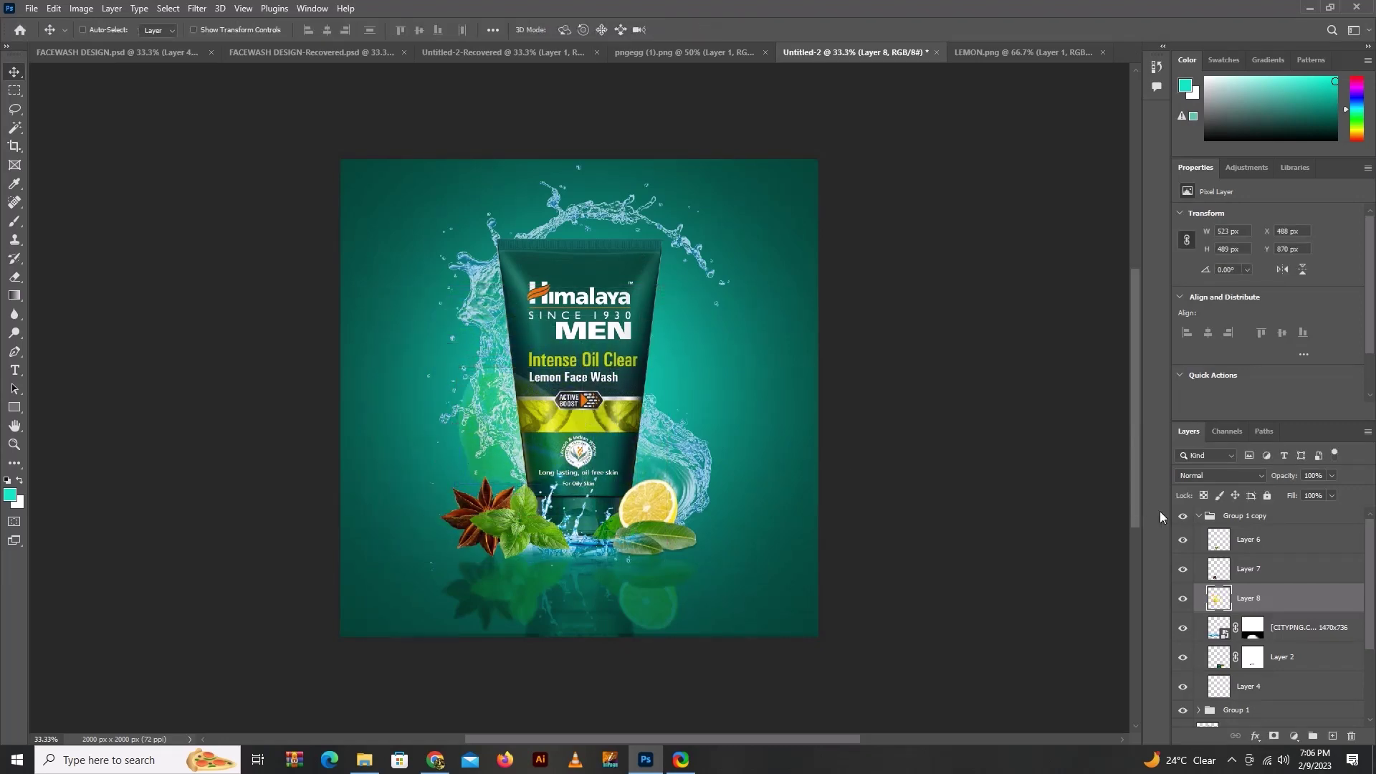
Step: Move the lemon layer to the top and place a smaller lemon half at the left edge
{"action": "left_click_drag", "start_coordinate": [1295, 597], "coordinate": [1287, 514]}
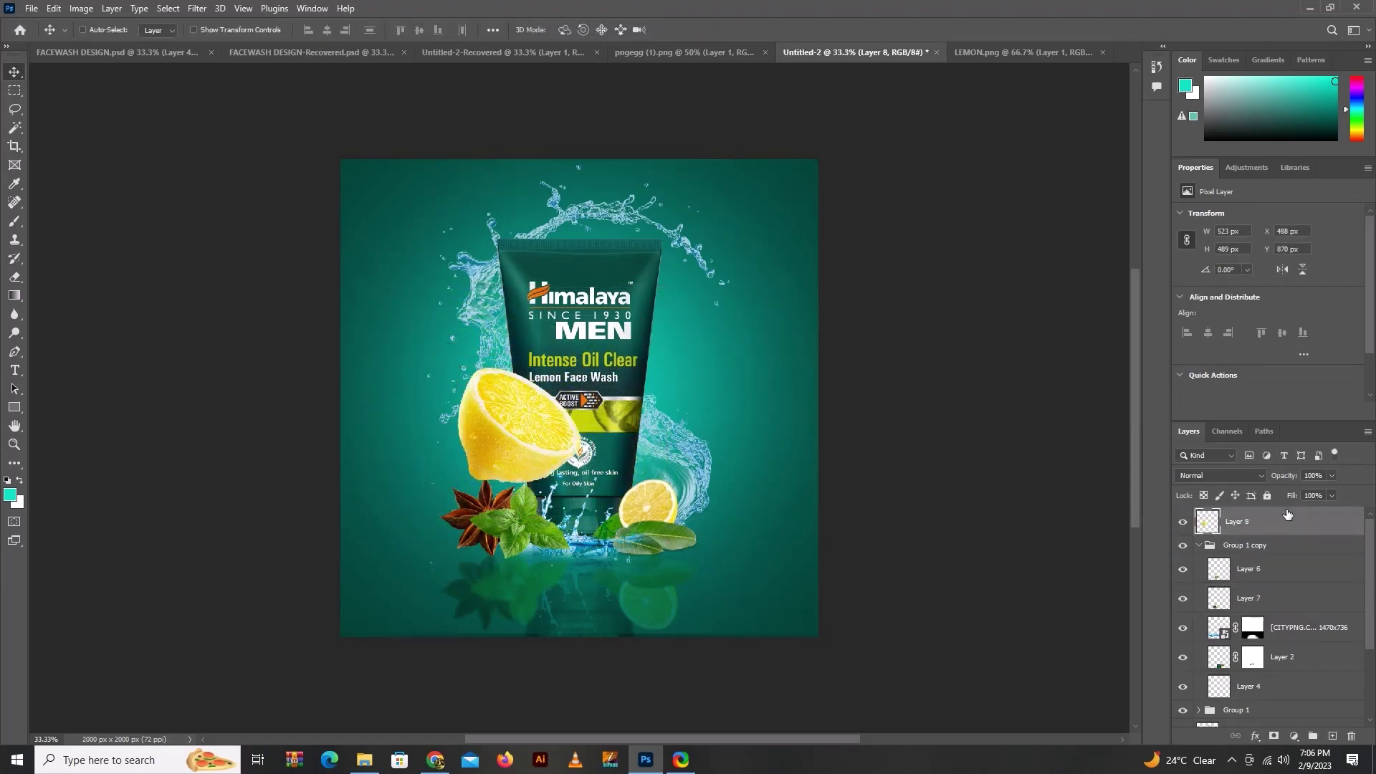
{"action": "left_click_drag", "start_coordinate": [522, 438], "coordinate": [343, 495]}
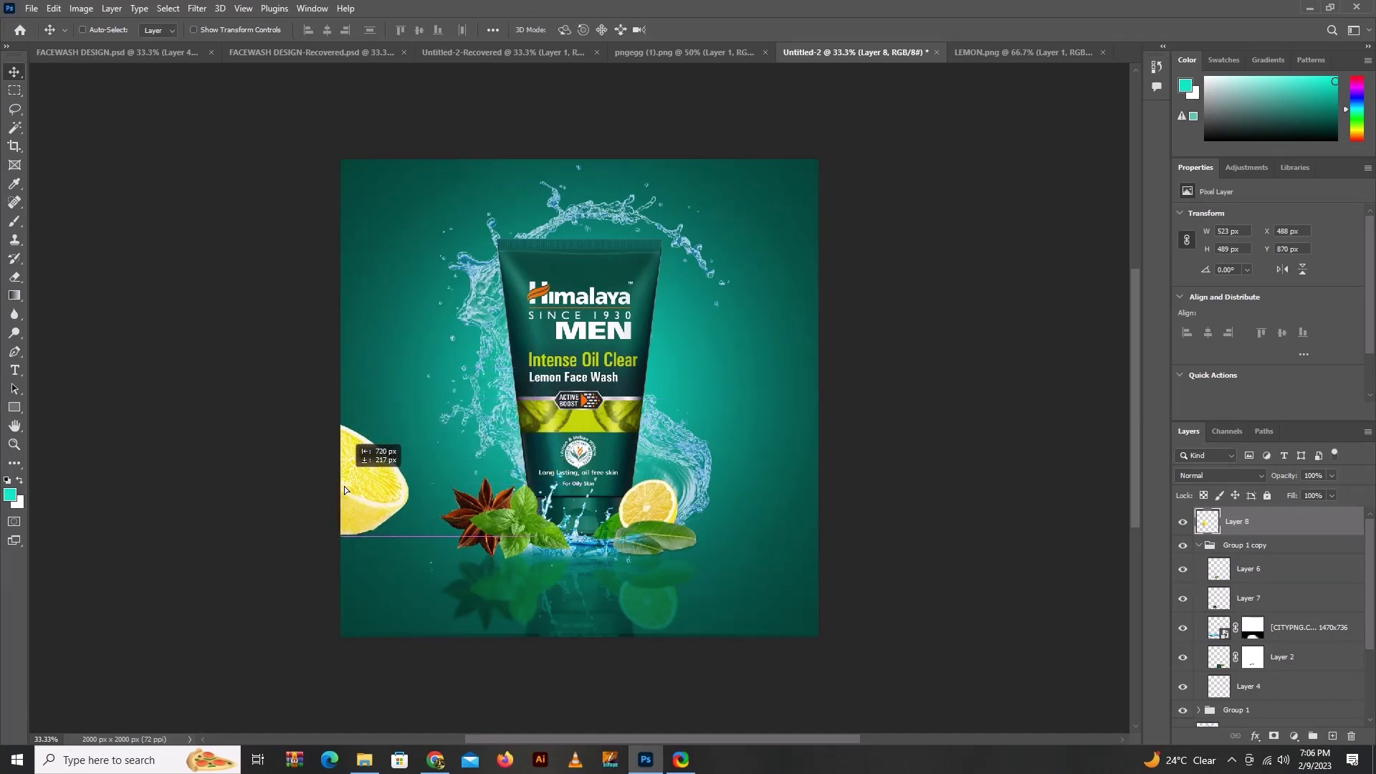
{"action": "key", "text": "ctrl+t"}
{"action": "mouse_move", "coordinate": [401, 426]}
{"action": "left_mouse_down"}
{"action": "mouse_move", "coordinate": [368, 543]}
{"action": "mouse_move", "coordinate": [844, 437]}
{"action": "left_mouse_up"}
{"action": "key", "text": "Return"}
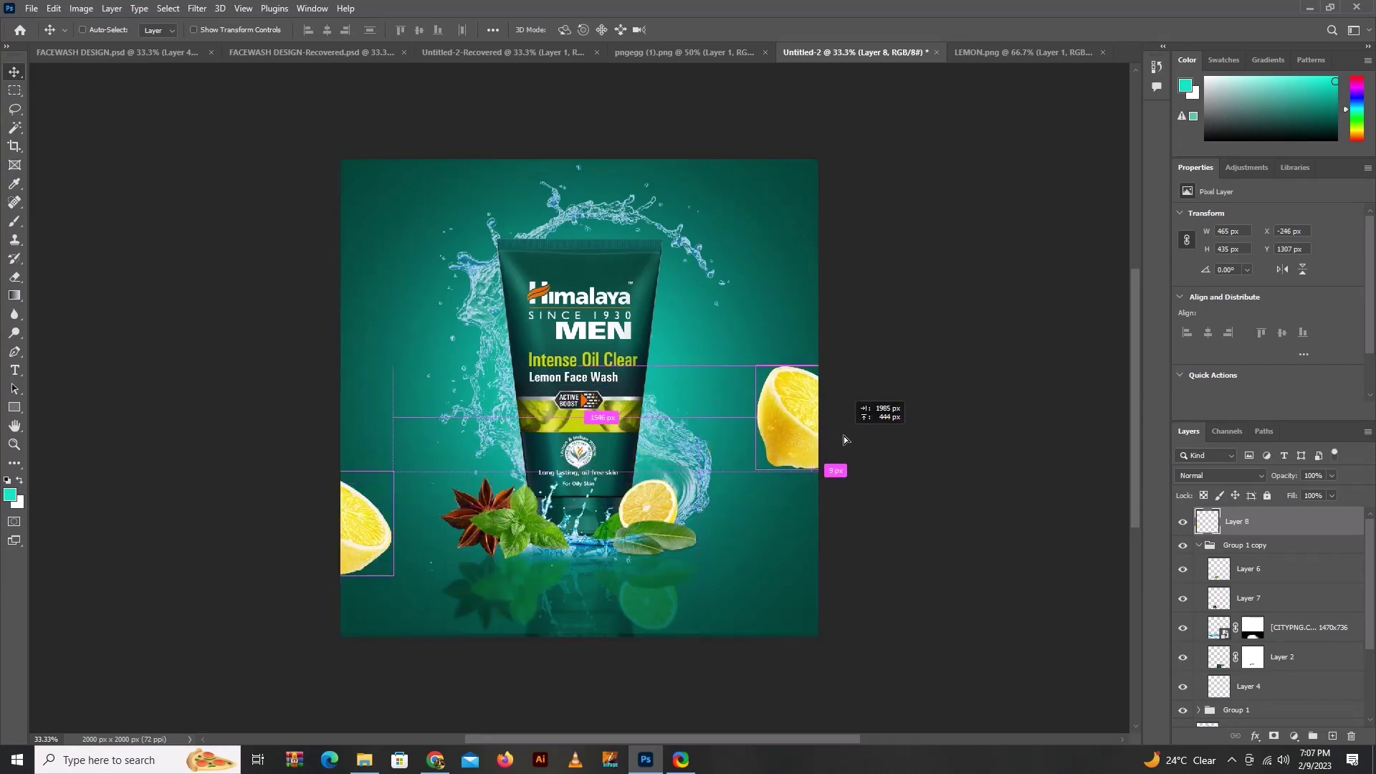
Step: Mirror the lemon copy horizontally and push it against the right canvas edge
{"action": "key", "text": "ctrl+t"}
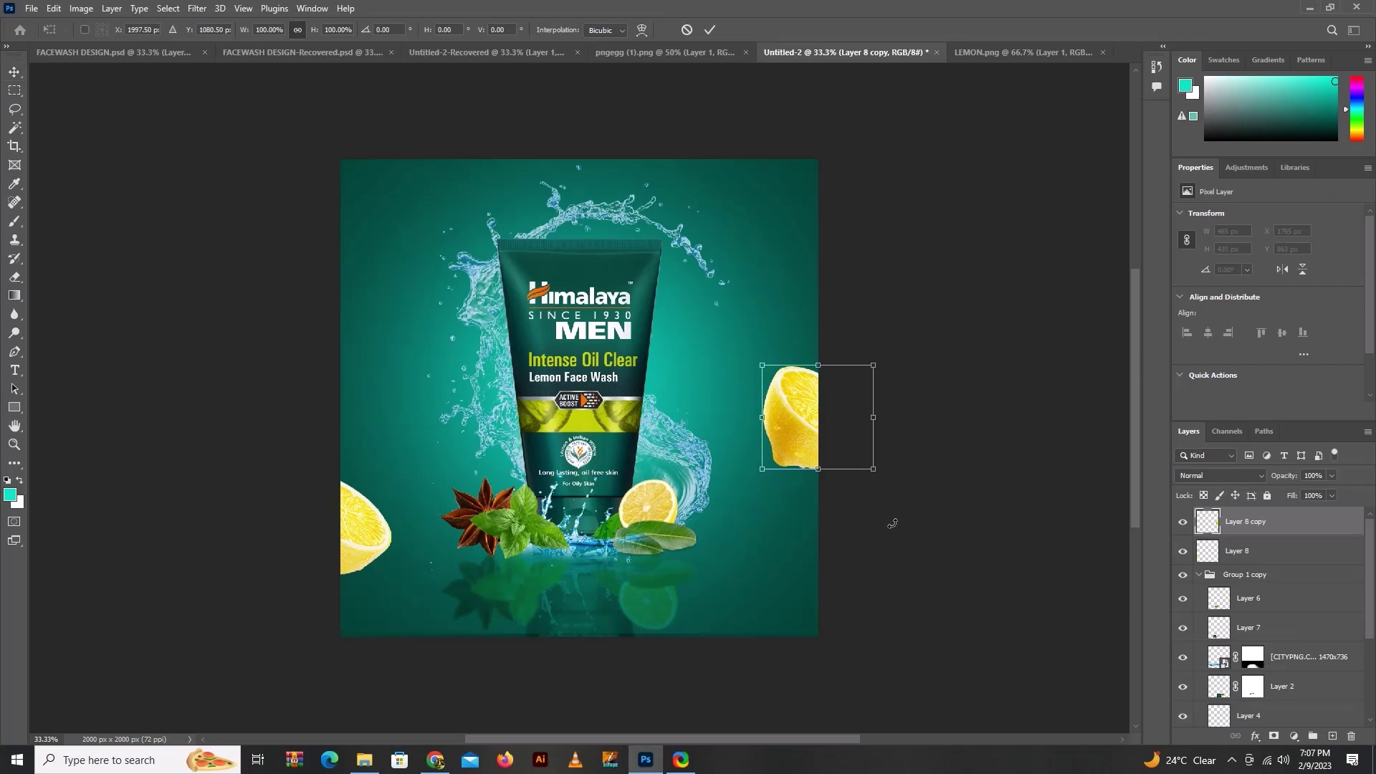
{"action": "right_click", "coordinate": [871, 553]}
{"action": "left_click", "coordinate": [824, 700]}
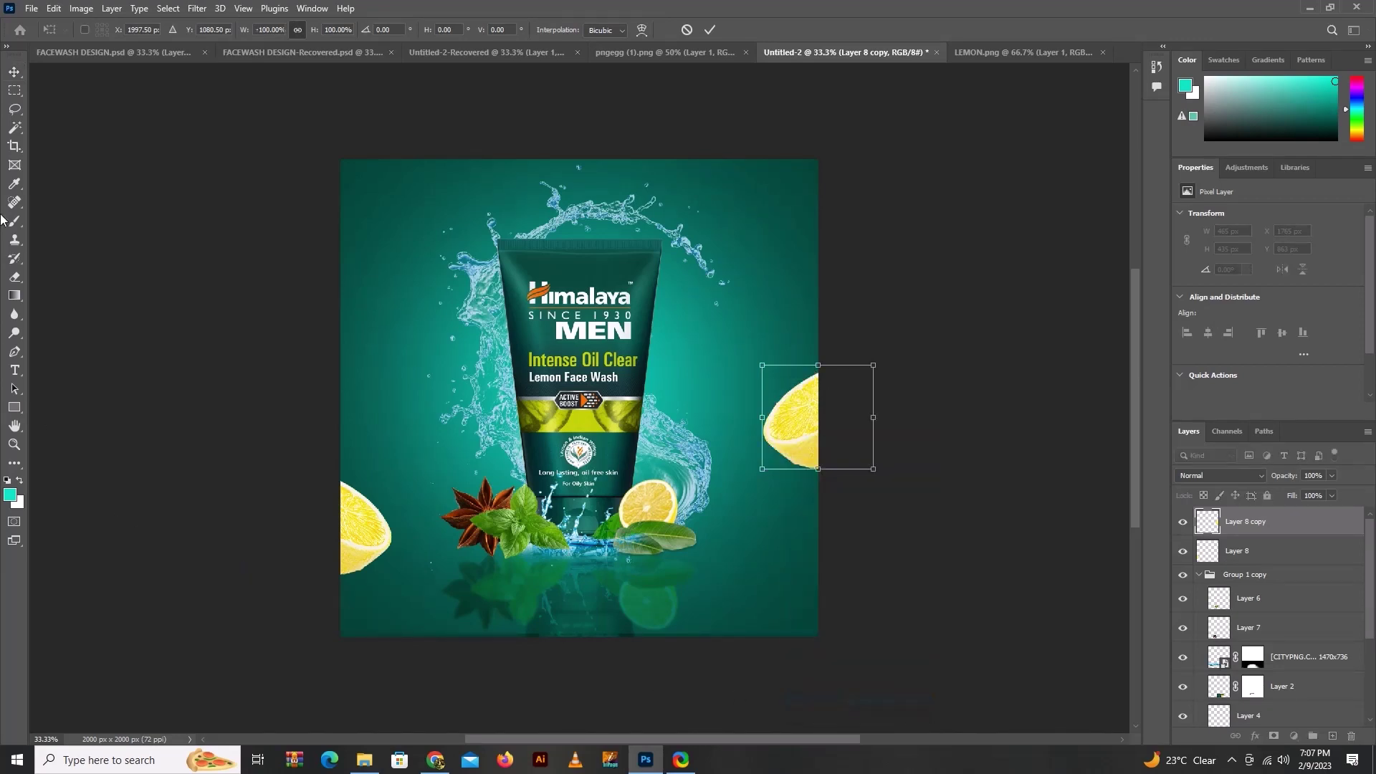
{"action": "key", "text": "Return"}
{"action": "left_click_drag", "start_coordinate": [791, 428], "coordinate": [804, 429]}
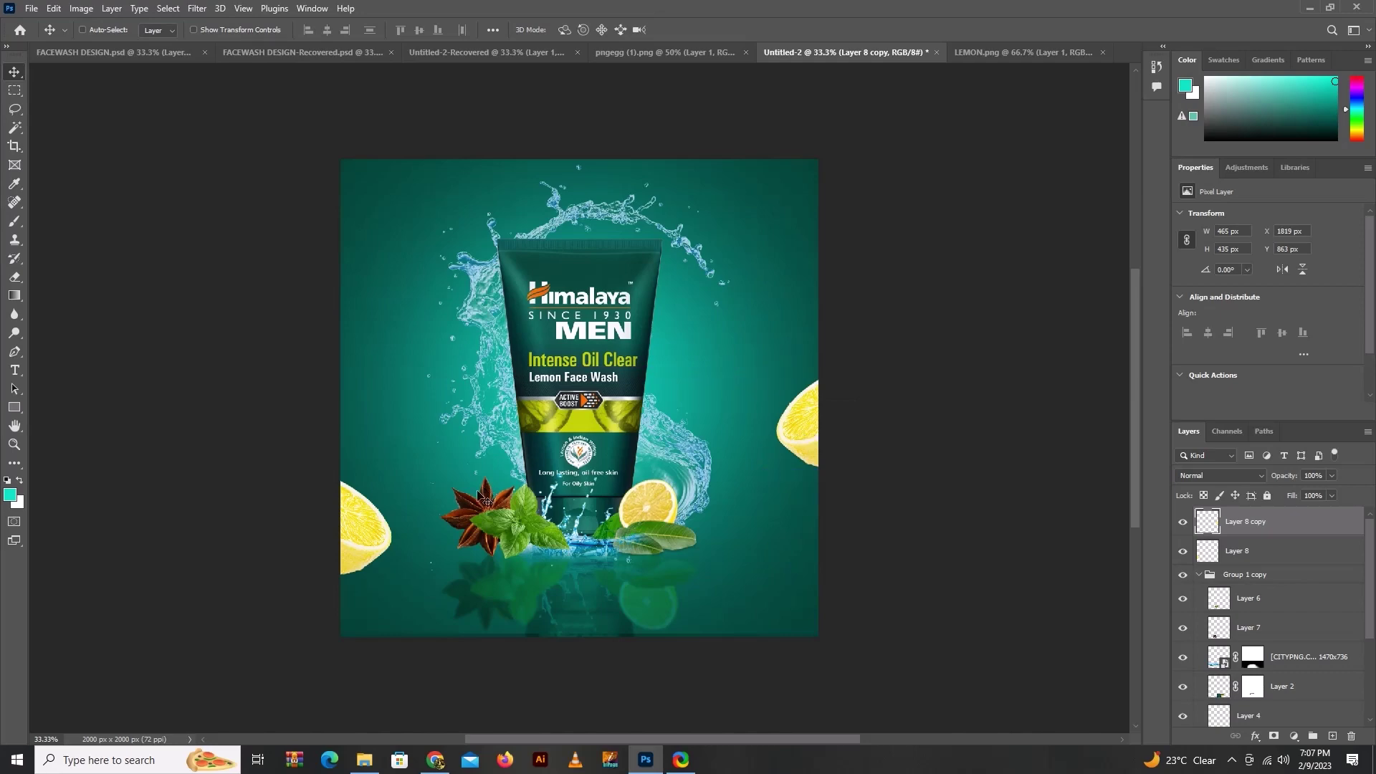
Step: Open the MINT image and drag its leaves into the ad document
{"action": "left_click", "coordinate": [31, 8]}
{"action": "left_click", "coordinate": [39, 41]}
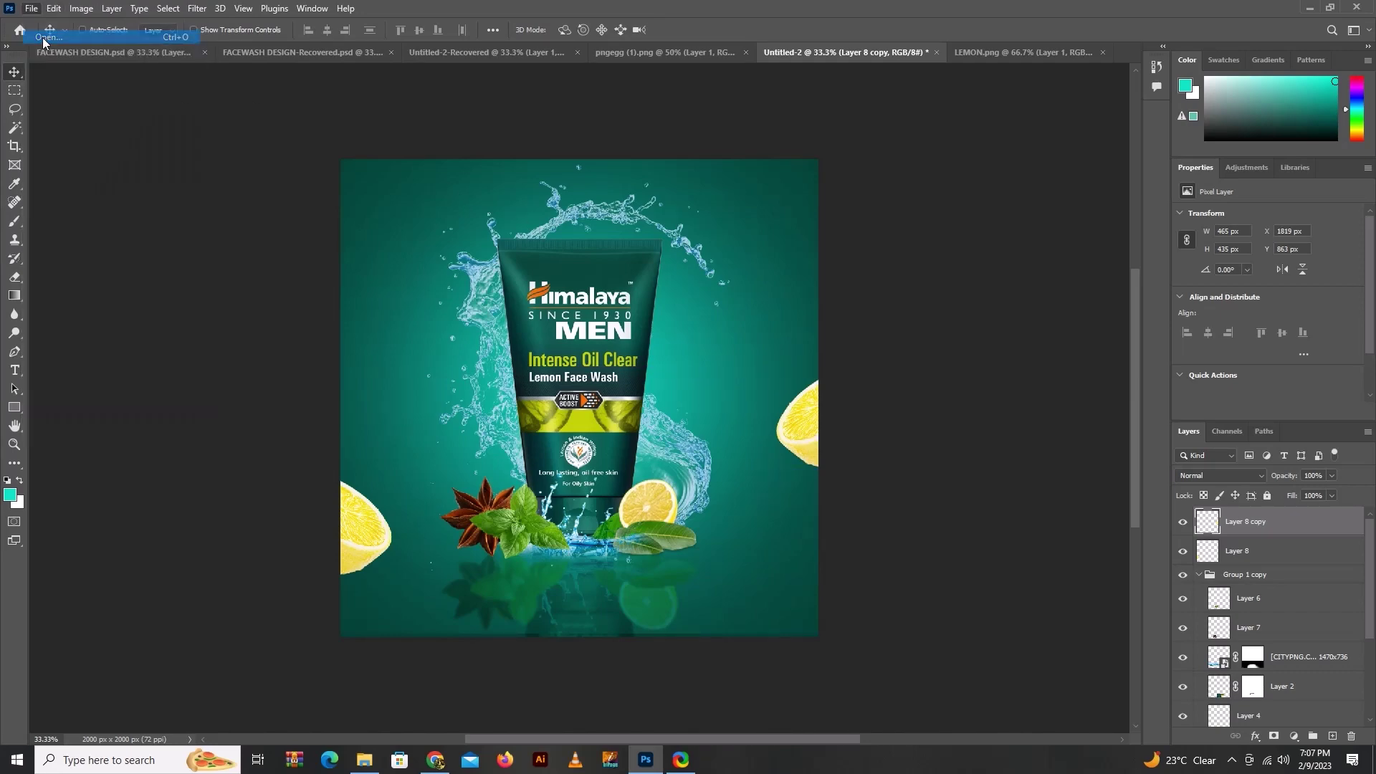
{"action": "left_click", "coordinate": [165, 252]}
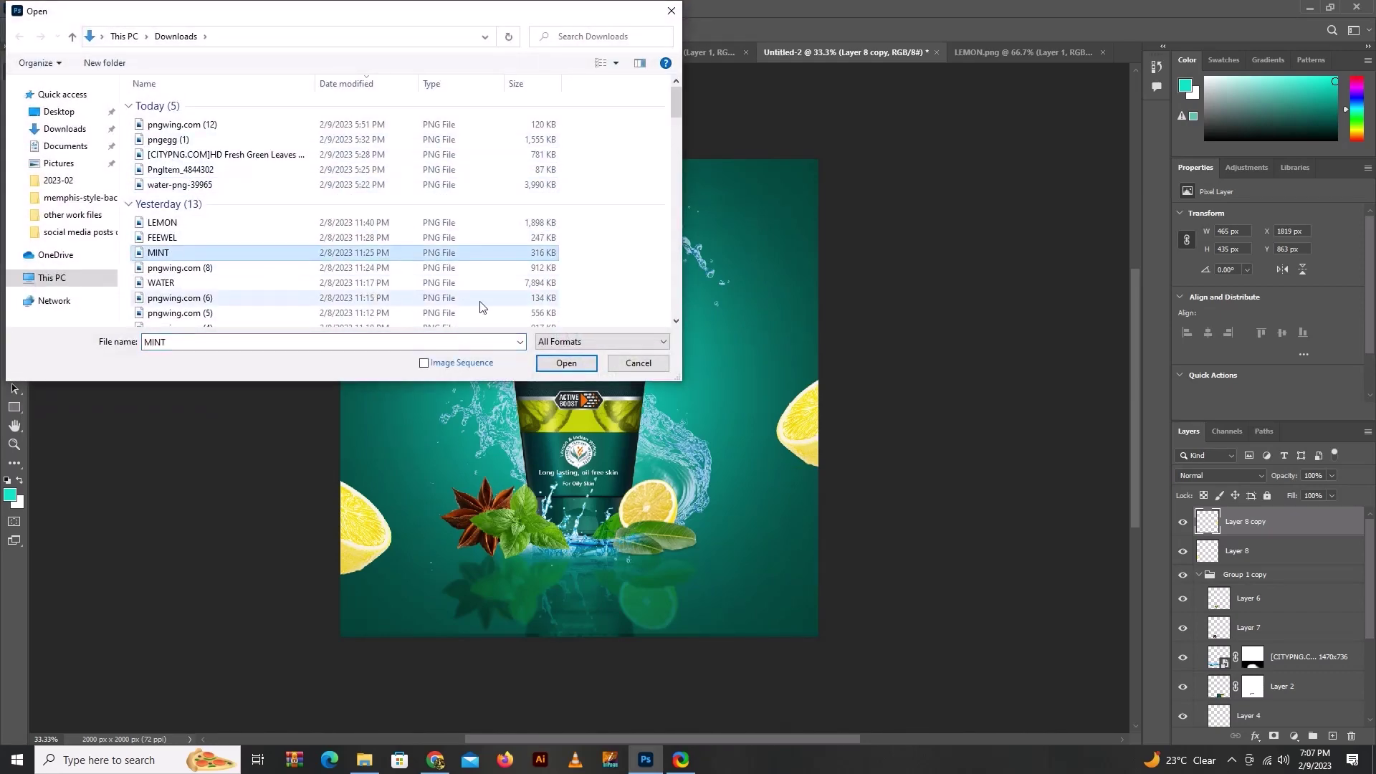
{"action": "left_click", "coordinate": [567, 363]}
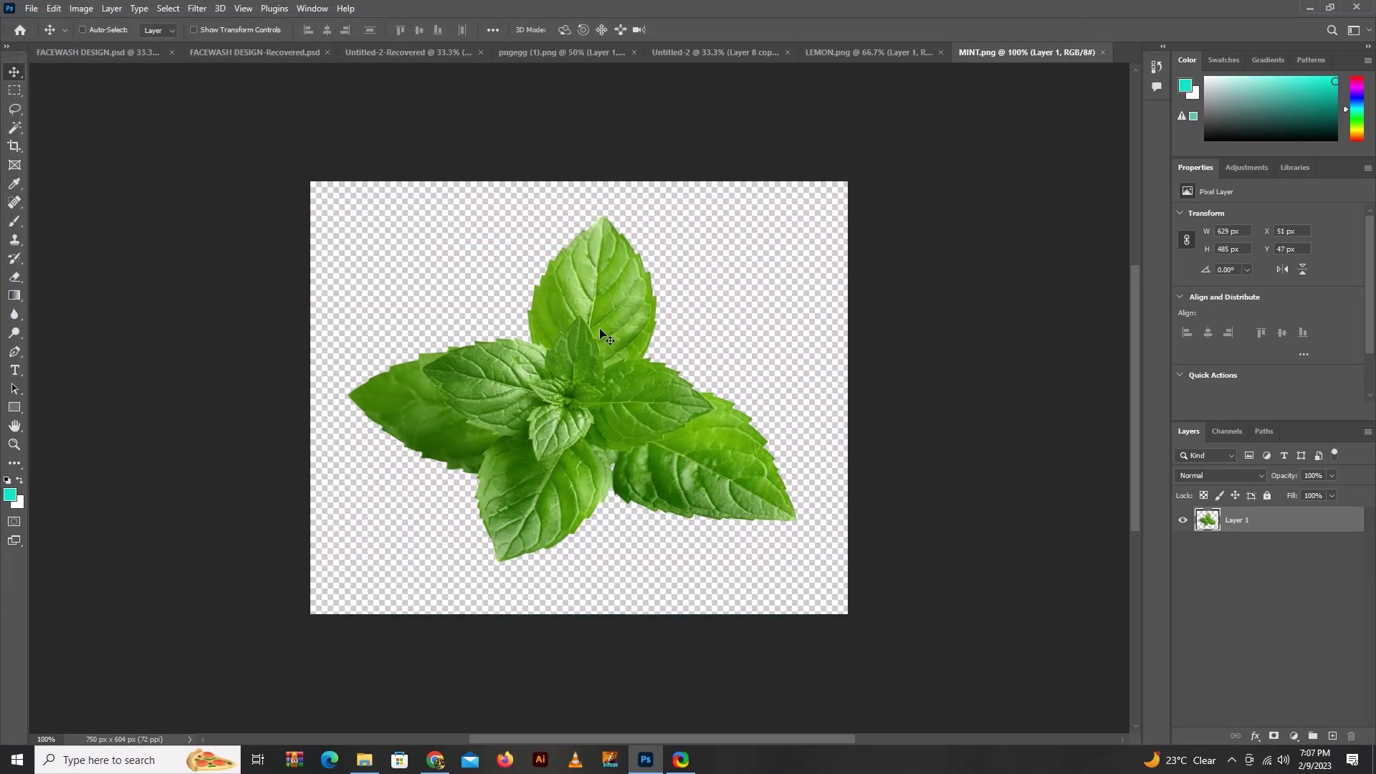
{"action": "mouse_move", "coordinate": [601, 332]}
{"action": "left_mouse_down"}
{"action": "mouse_move", "coordinate": [596, 349]}
{"action": "mouse_move", "coordinate": [338, 257]}
{"action": "left_mouse_up"}
Step: Flip the mint leaves horizontally and reposition them on the canvas
{"action": "key", "text": "ctrl+t"}
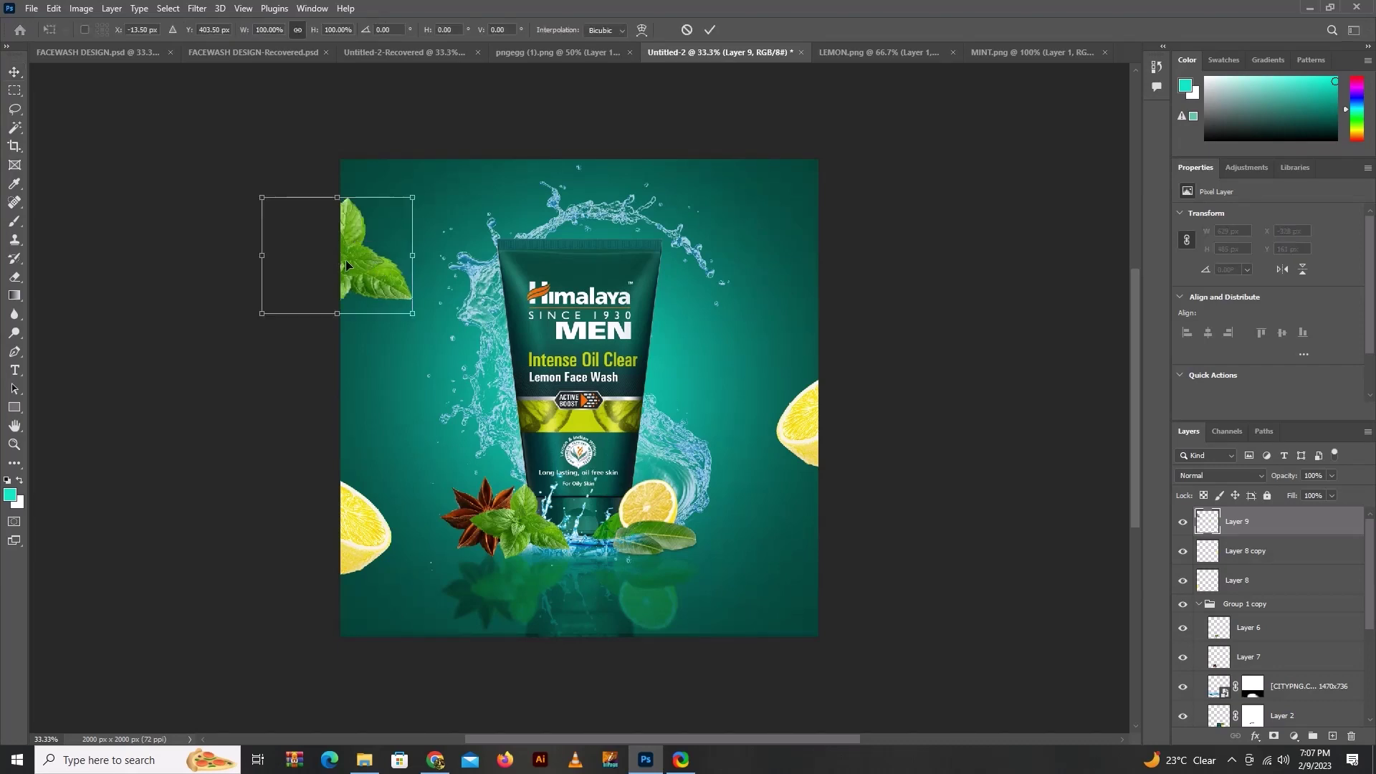
{"action": "right_click", "coordinate": [381, 253]}
{"action": "left_click", "coordinate": [440, 536]}
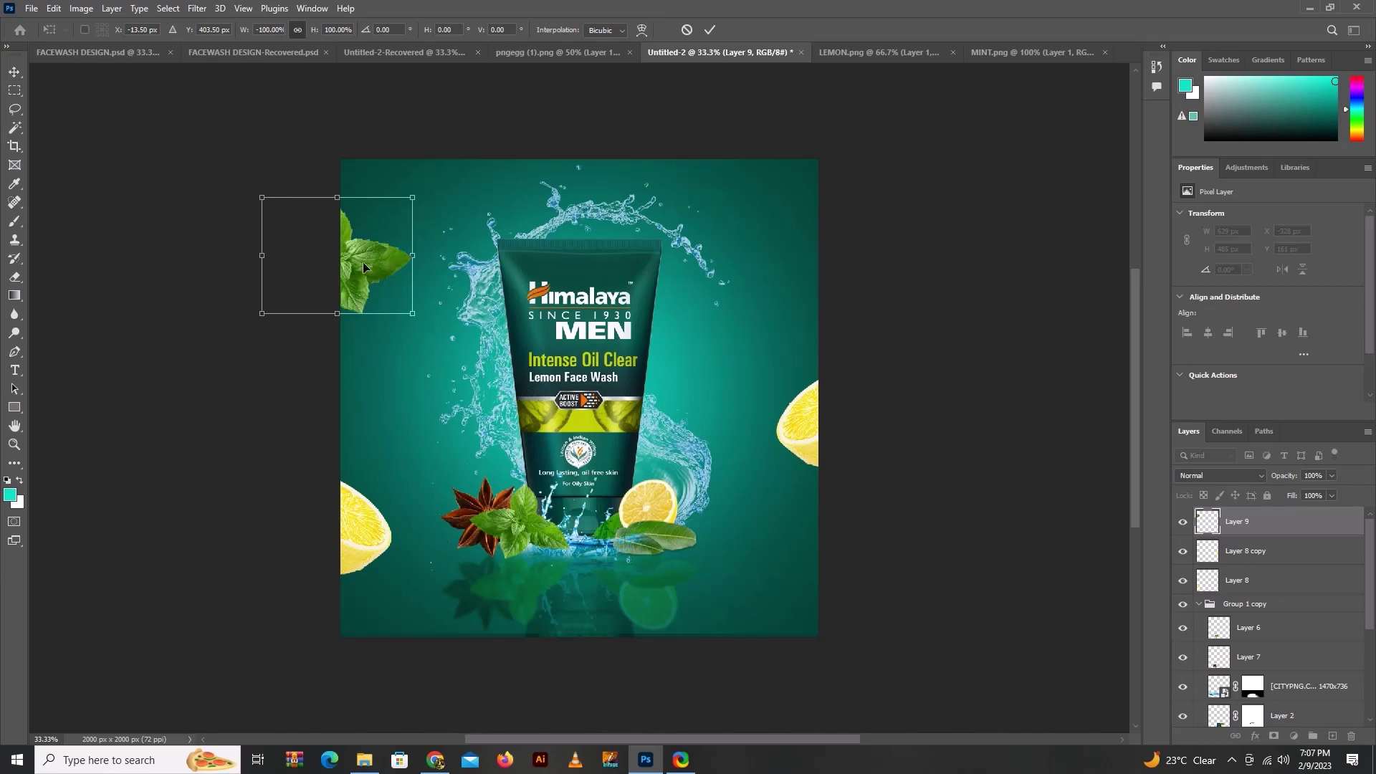
{"action": "key", "text": "Return"}
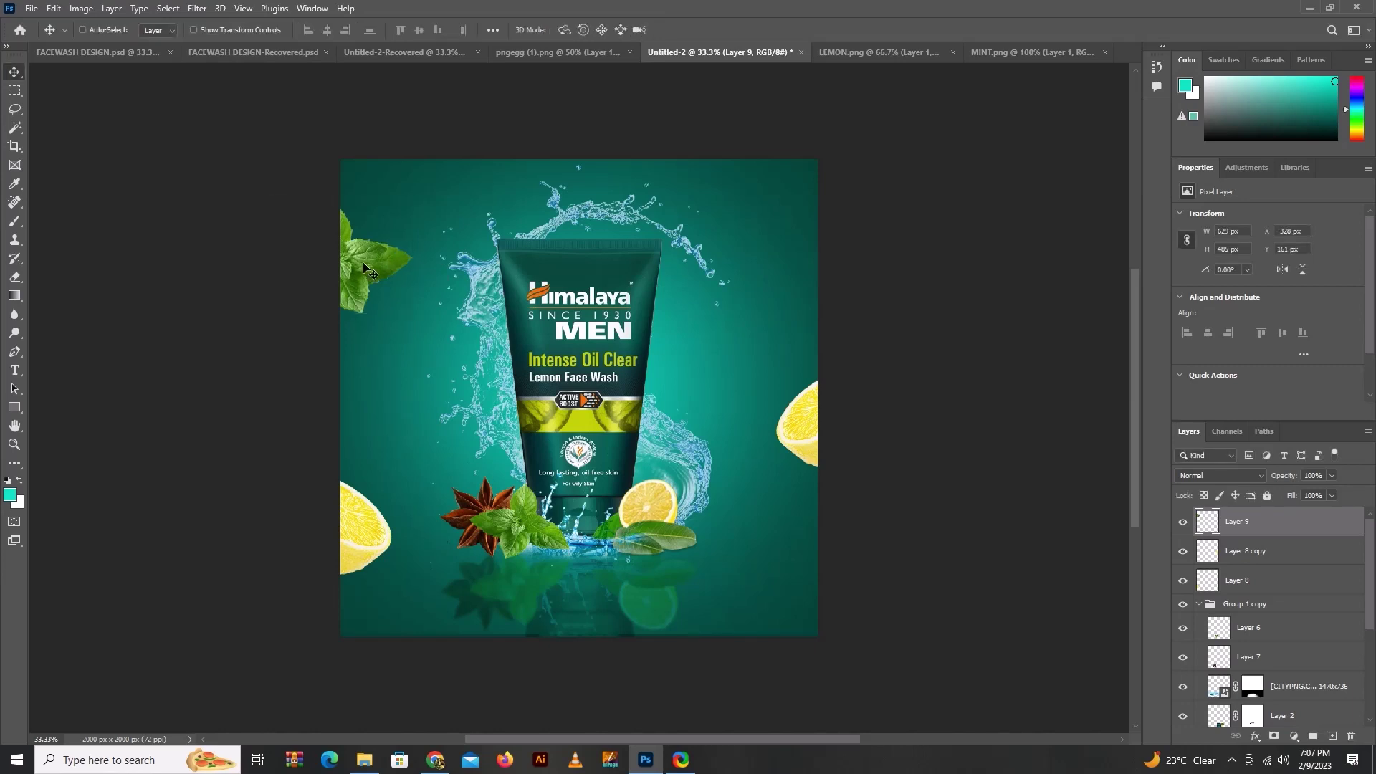
{"action": "left_click_drag", "start_coordinate": [363, 261], "coordinate": [441, 250]}
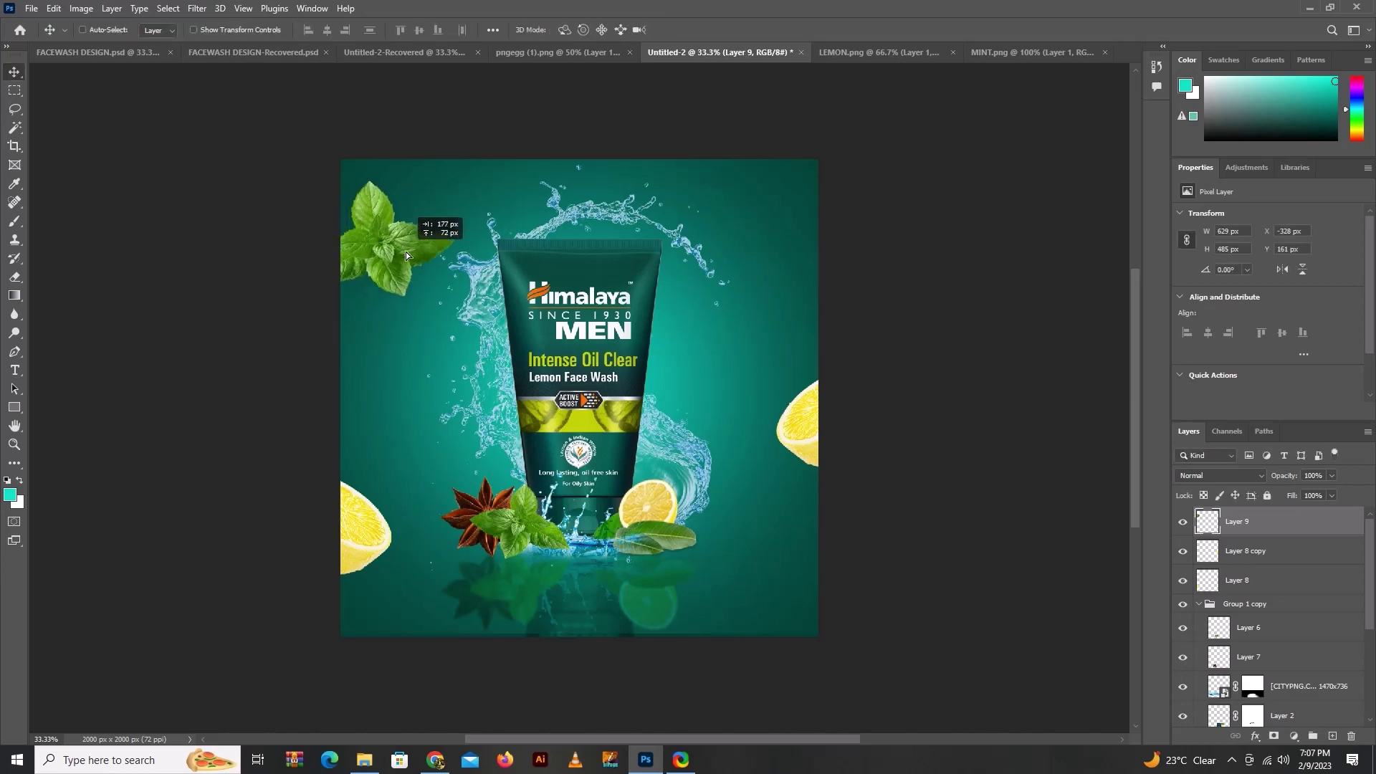
{"action": "key", "text": "Delete"}
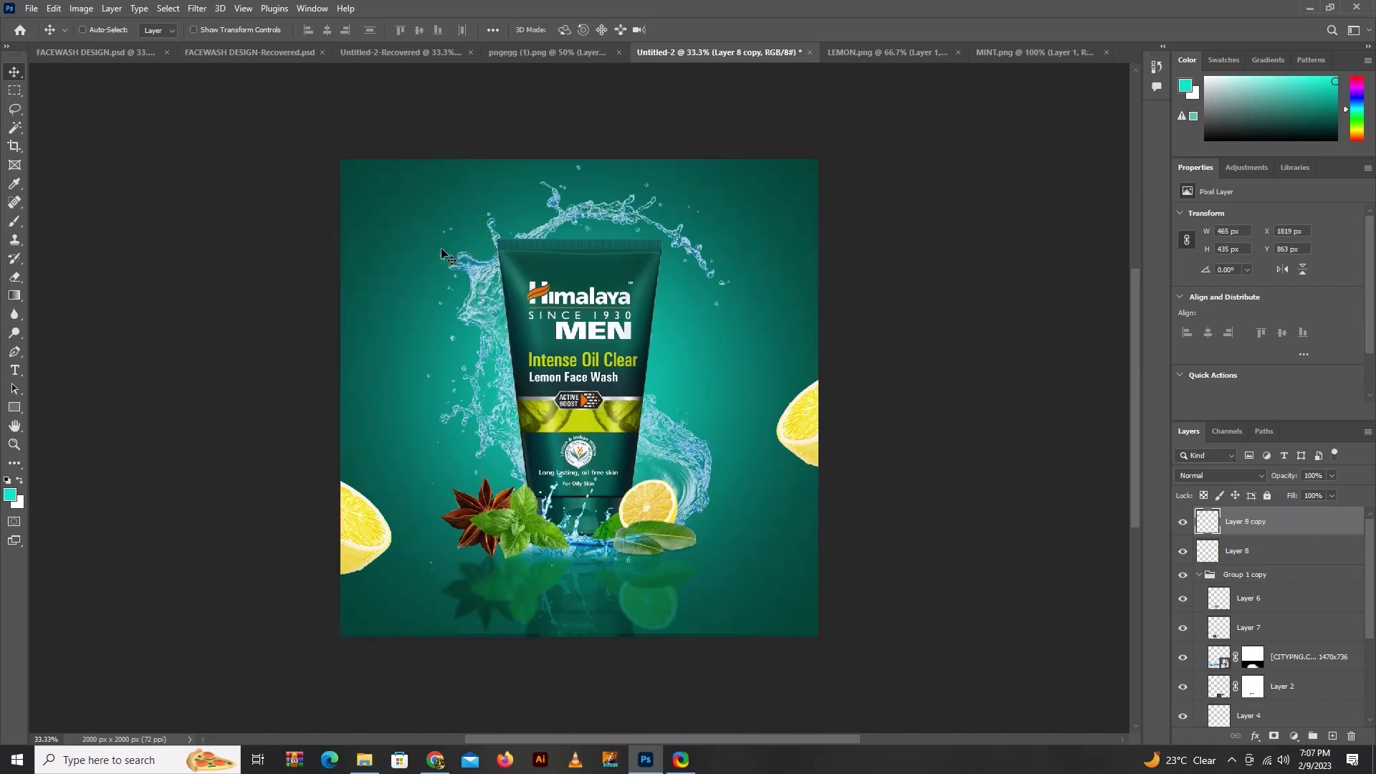
{"action": "key", "text": "ctrl+z"}
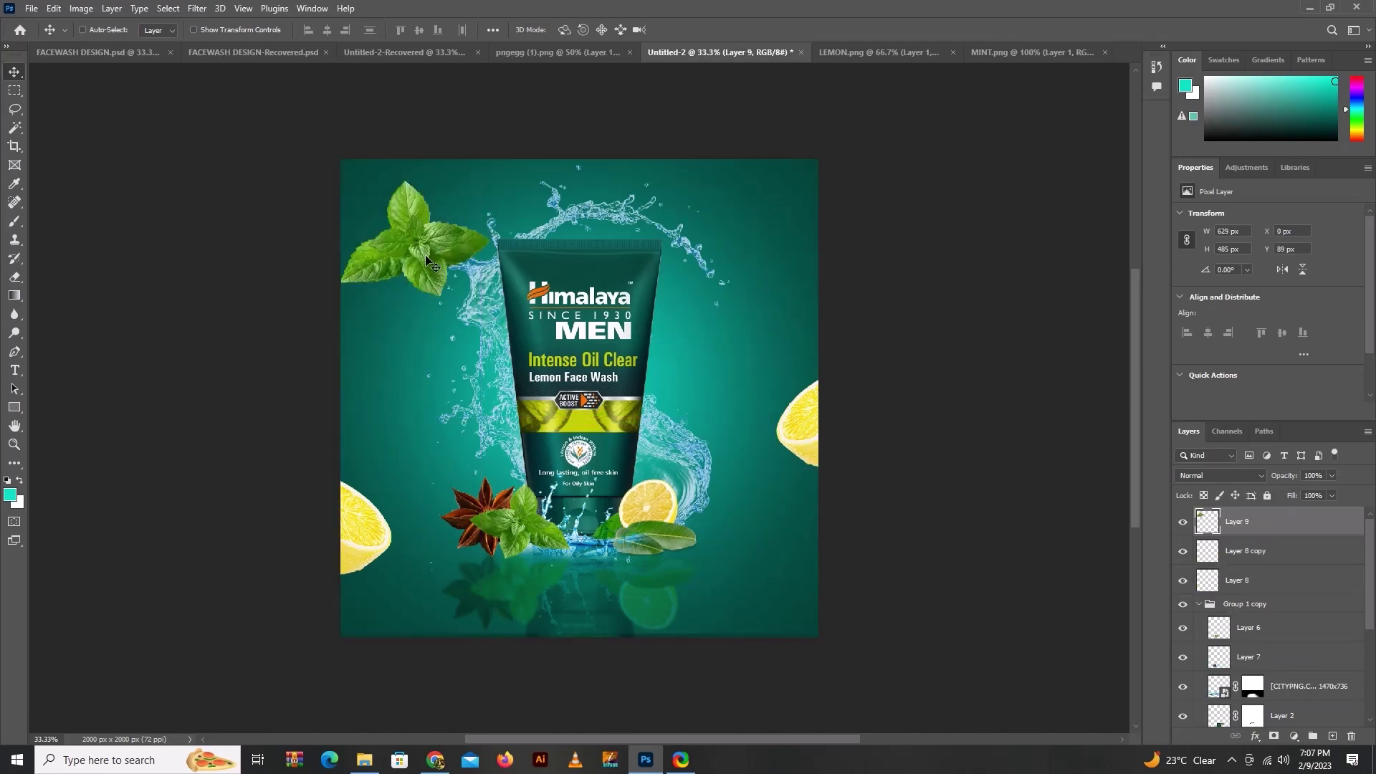
Step: Tuck the mint leaf at the top-left edge, copy it to the top-right, and lower the right lemon
{"action": "left_click_drag", "start_coordinate": [426, 257], "coordinate": [363, 242]}
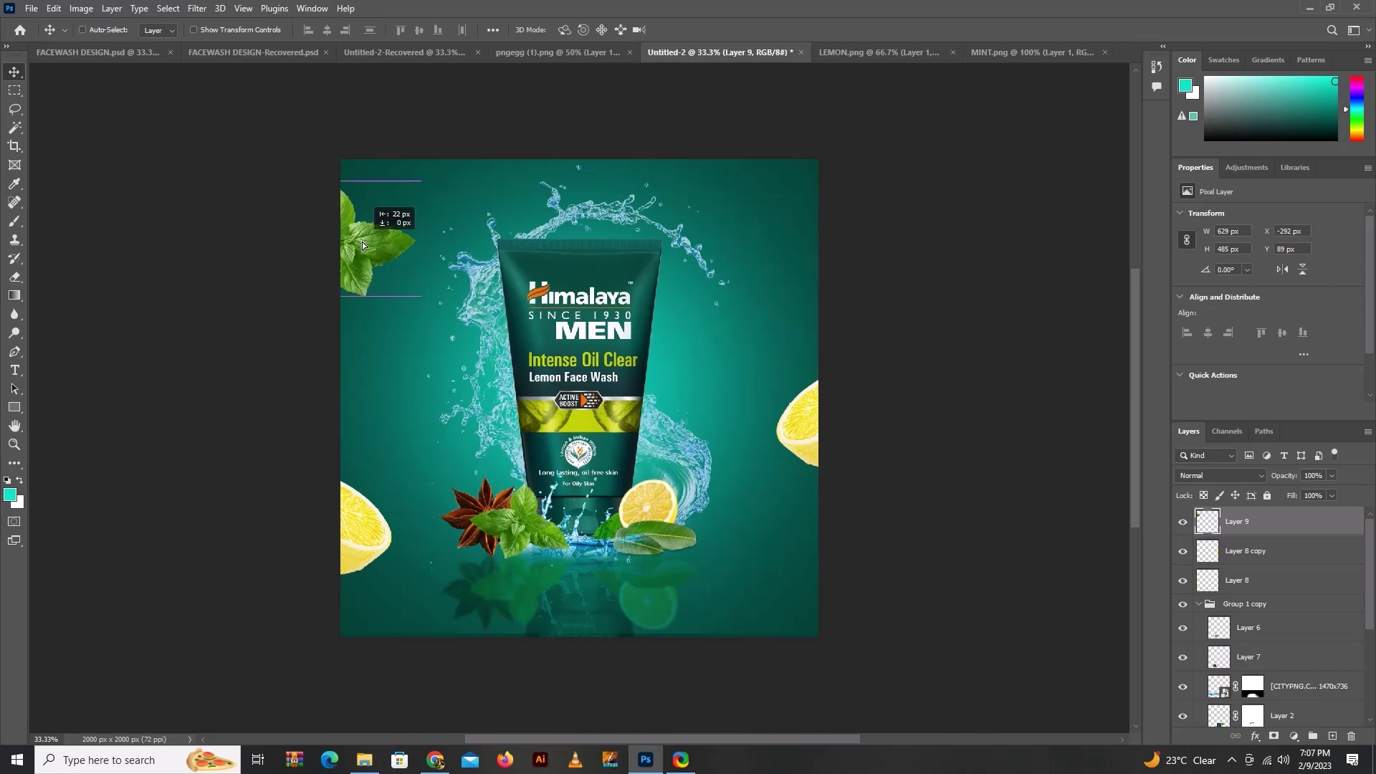
{"action": "left_click_drag", "start_coordinate": [361, 240], "coordinate": [850, 238]}
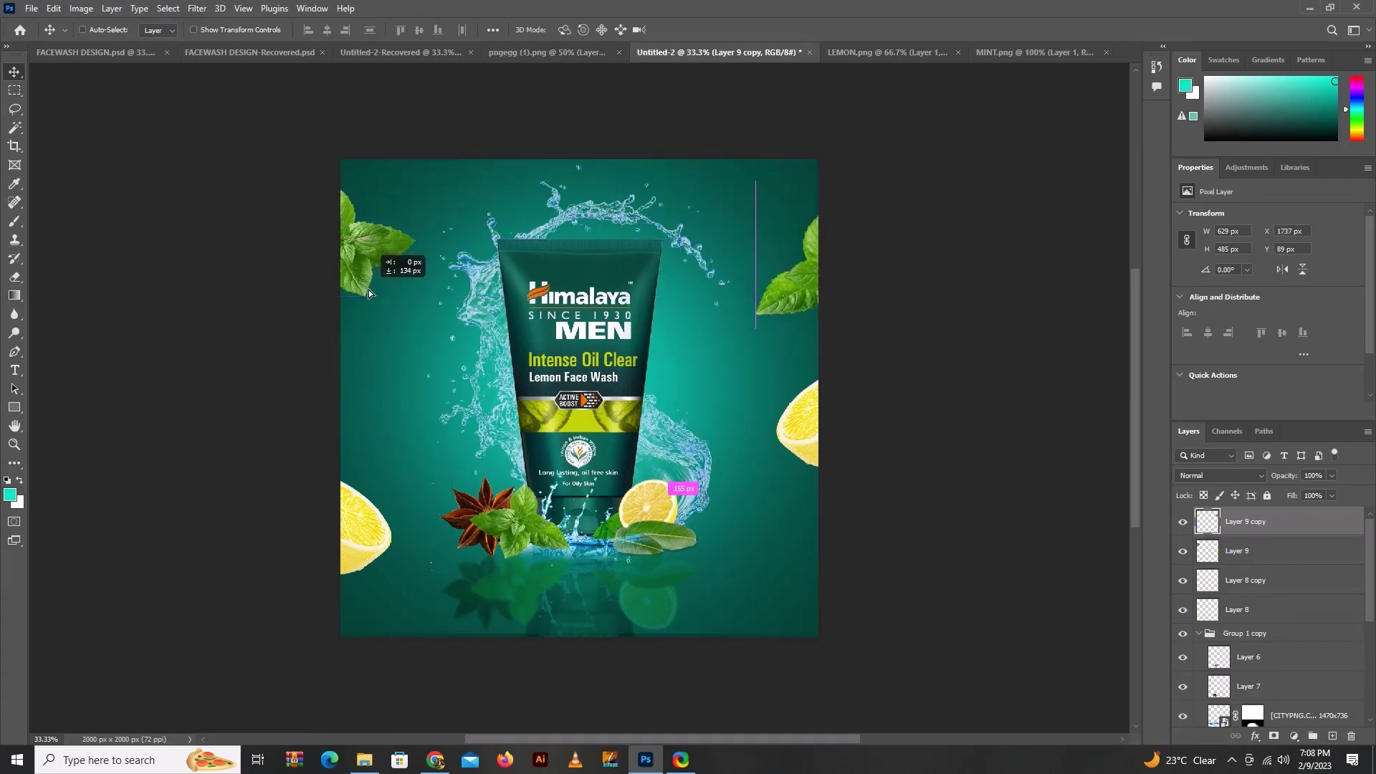
{"action": "left_click", "coordinate": [1283, 551]}
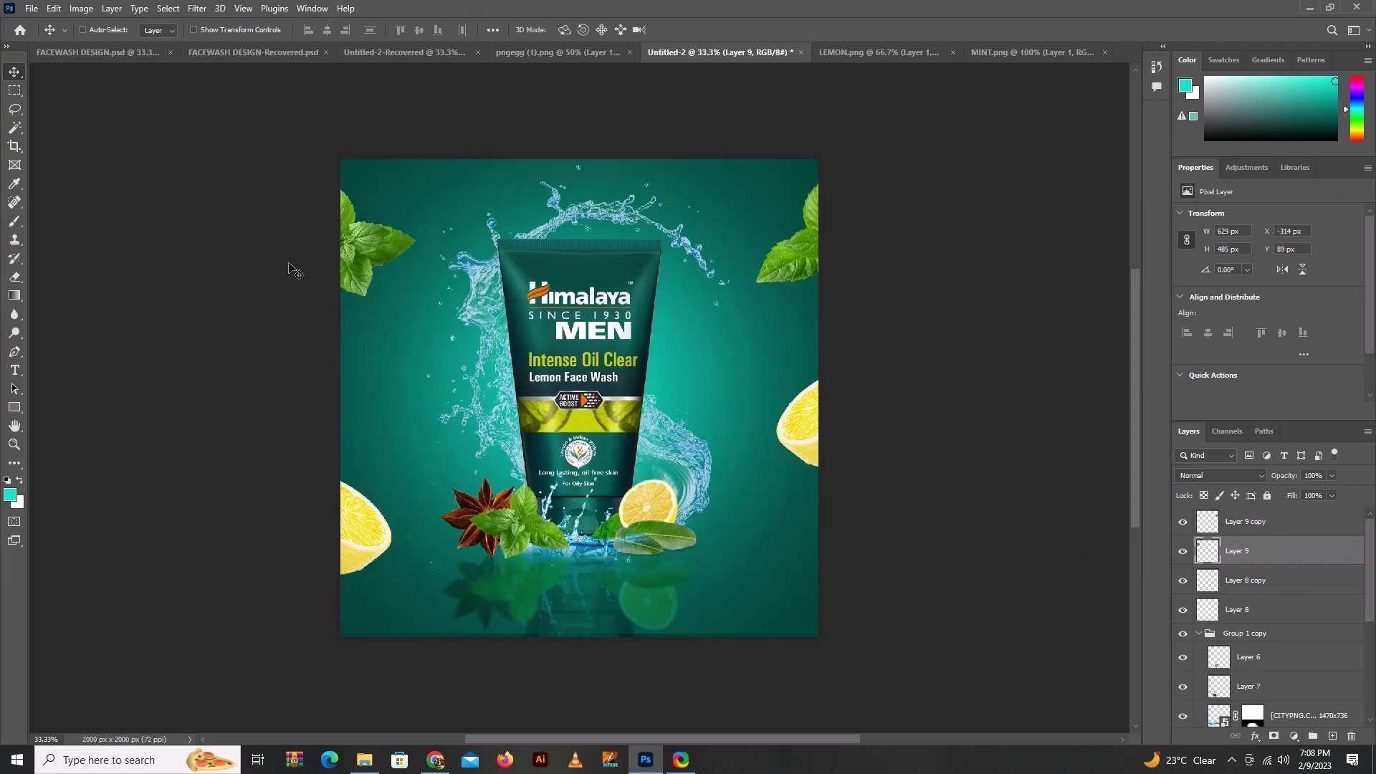
{"action": "left_click_drag", "start_coordinate": [350, 251], "coordinate": [351, 274]}
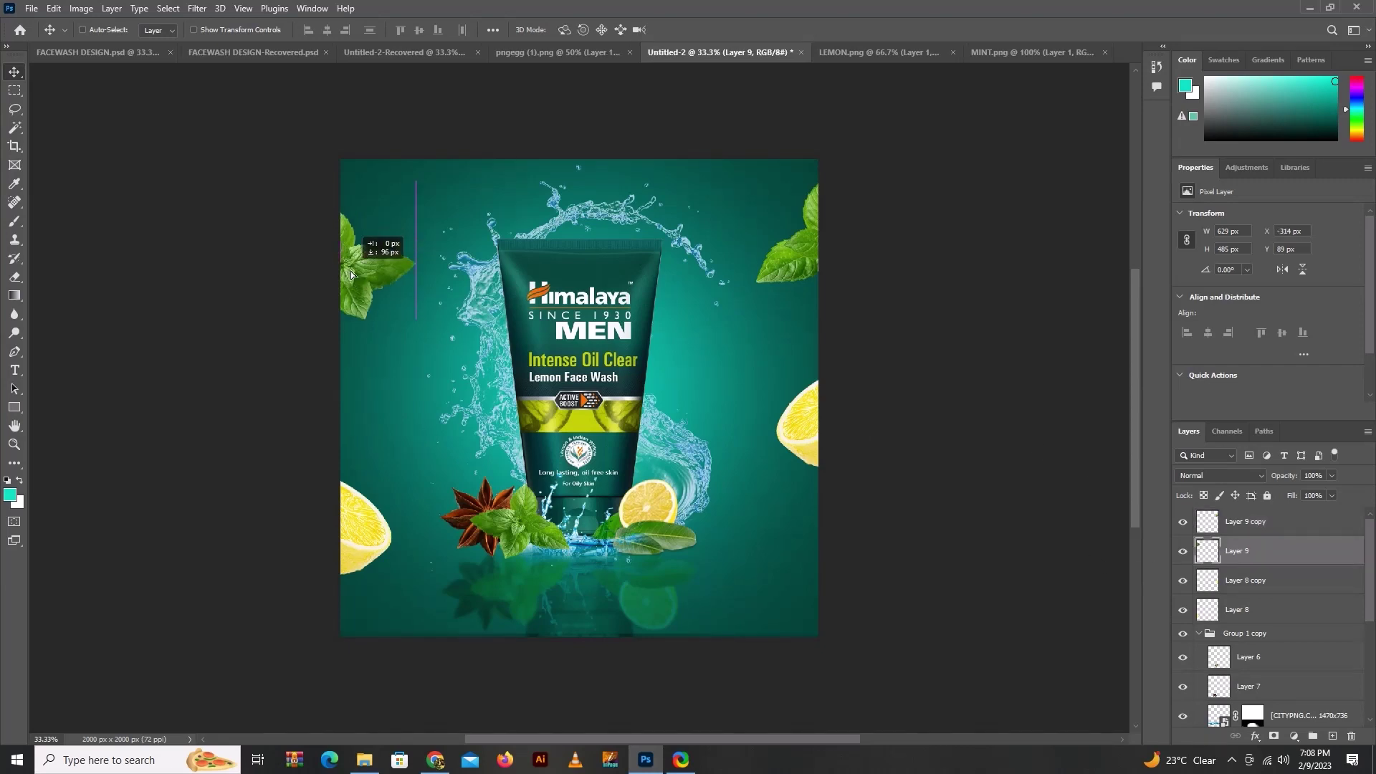
{"action": "left_click", "coordinate": [1251, 522]}
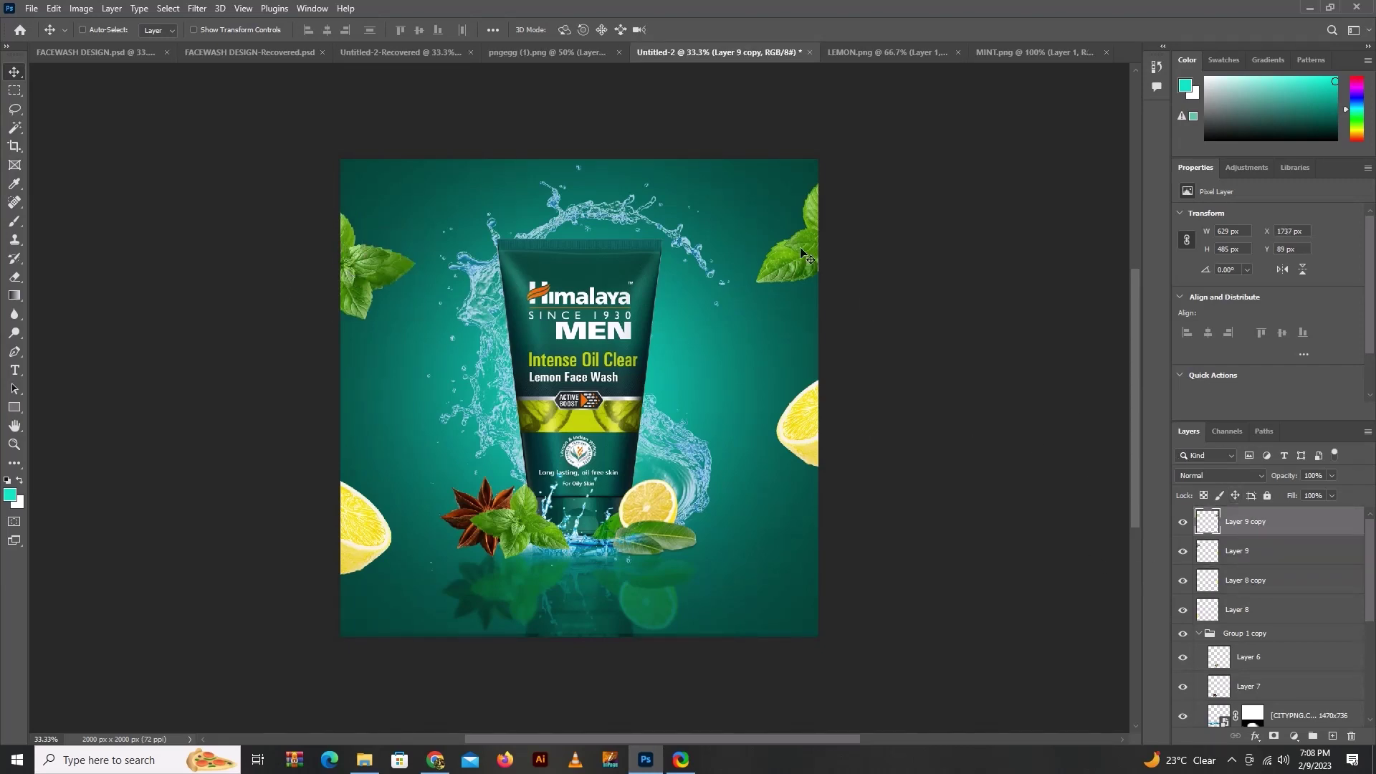
{"action": "left_click_drag", "start_coordinate": [803, 253], "coordinate": [797, 253]}
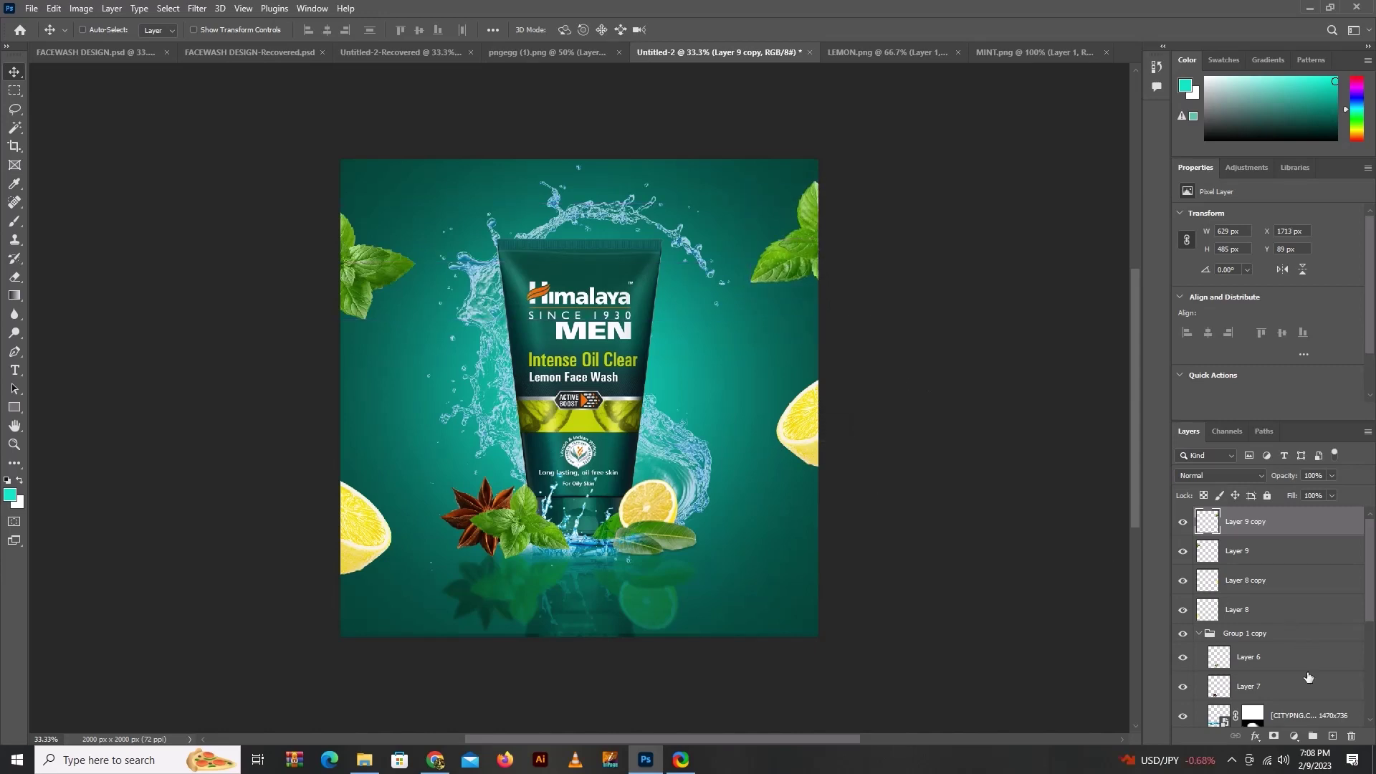
{"action": "left_click", "coordinate": [1234, 601]}
{"action": "left_click_drag", "start_coordinate": [809, 442], "coordinate": [803, 477]}
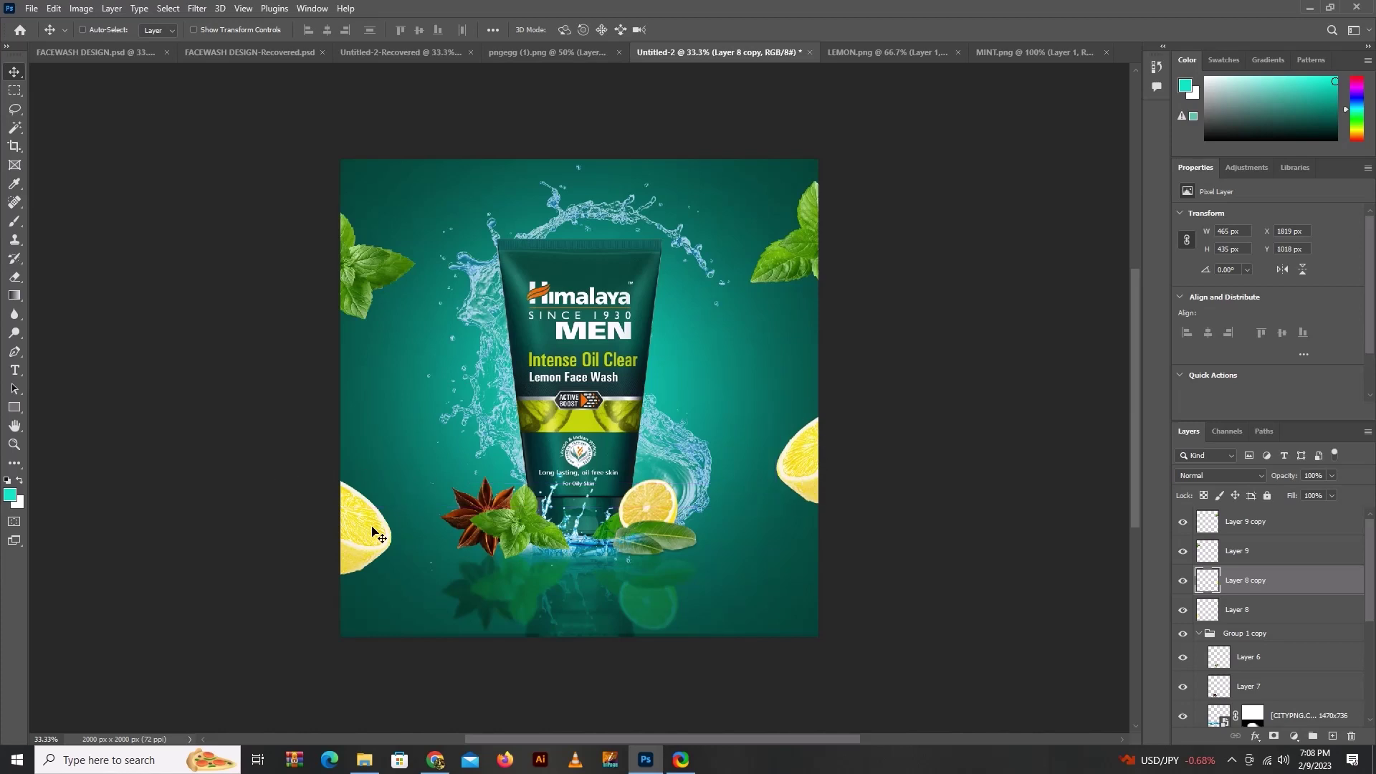
Step: Nudge the right lemon left and keep only its layer selected
{"action": "key", "text": "Left"}
{"action": "key", "text": "Left"}
{"action": "key", "text": "Left"}
{"action": "key", "text": "Left"}
{"action": "key", "text": "Left"}
{"action": "key", "text": "Left"}
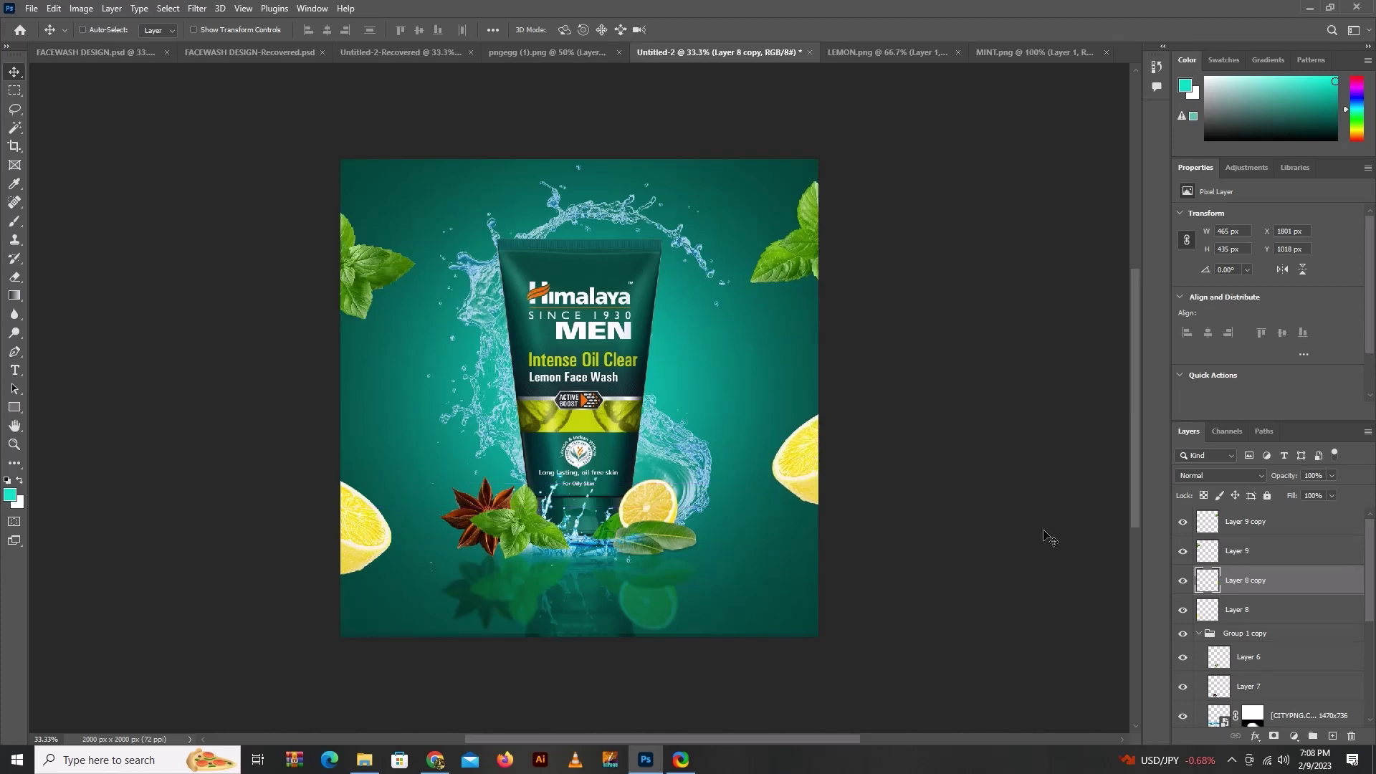
{"action": "left_click", "coordinate": [366, 541], "text": "ctrl+shift"}
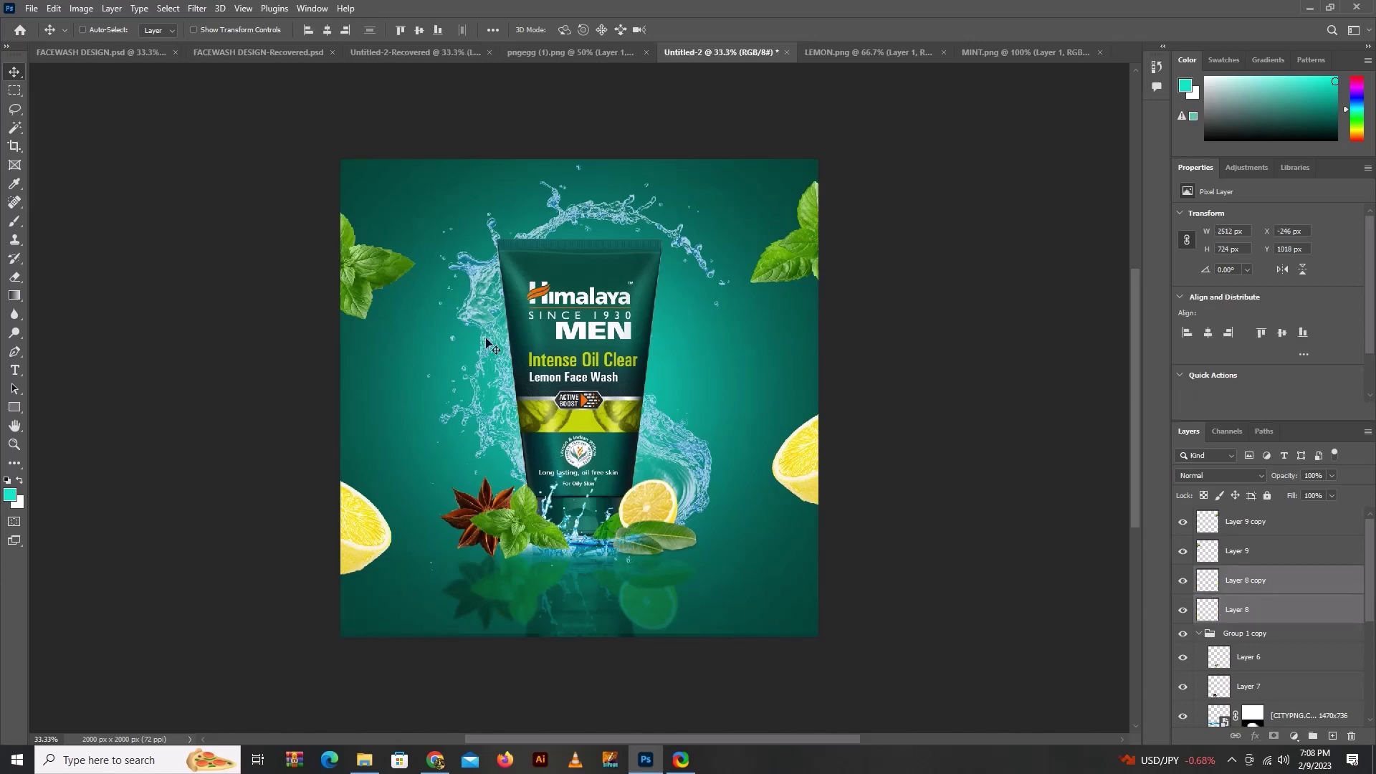
{"action": "left_click", "coordinate": [195, 8]}
{"action": "key", "text": "ctrl+z"}
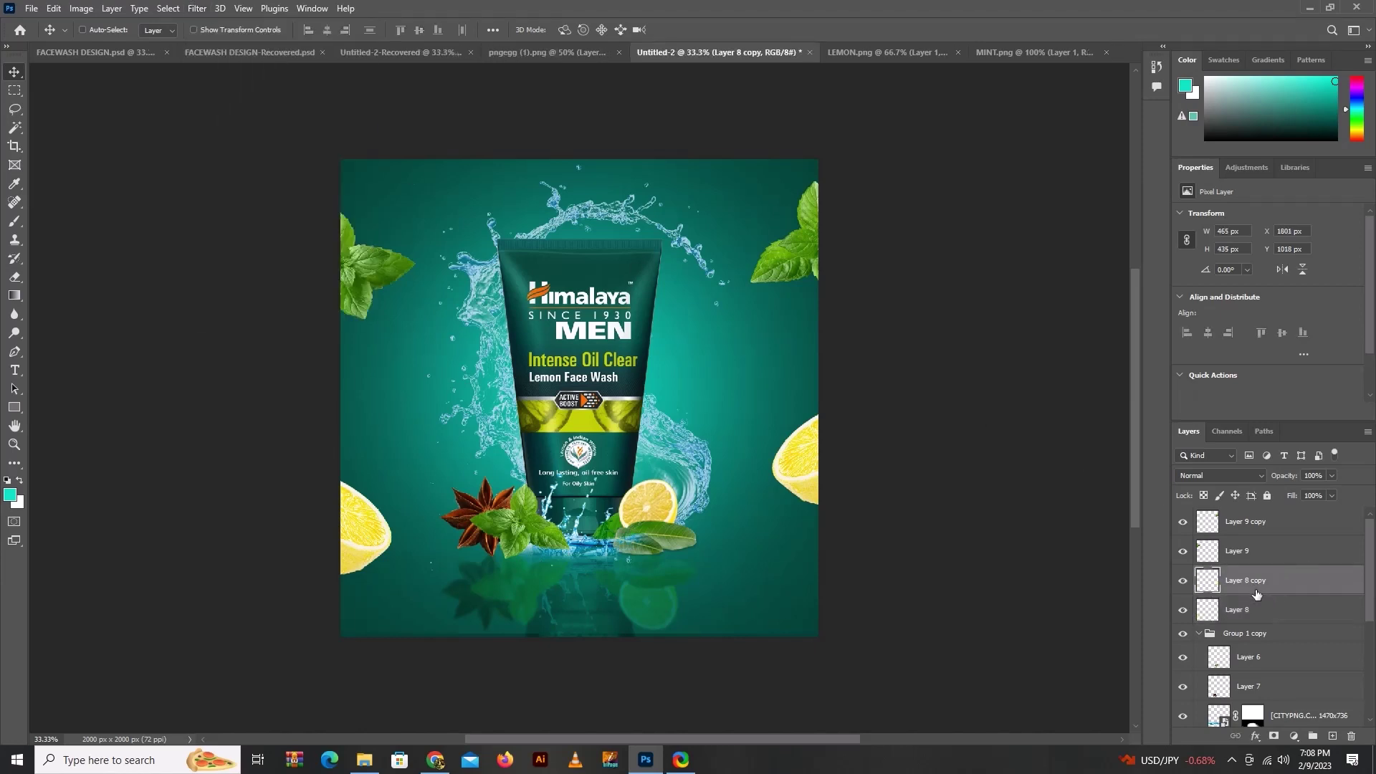
{"action": "left_click", "coordinate": [198, 8]}
{"action": "mouse_move", "coordinate": [275, 191]}
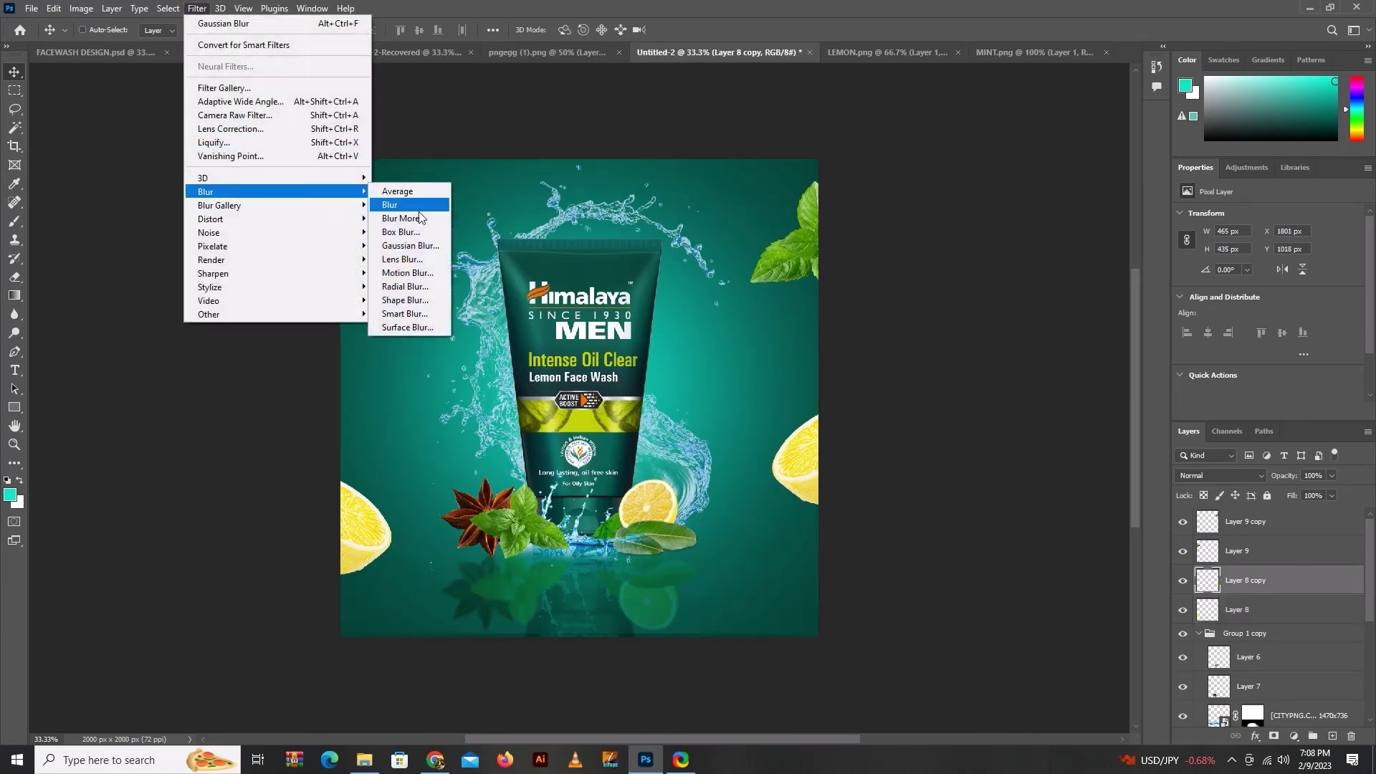
{"action": "left_click", "coordinate": [420, 245]}
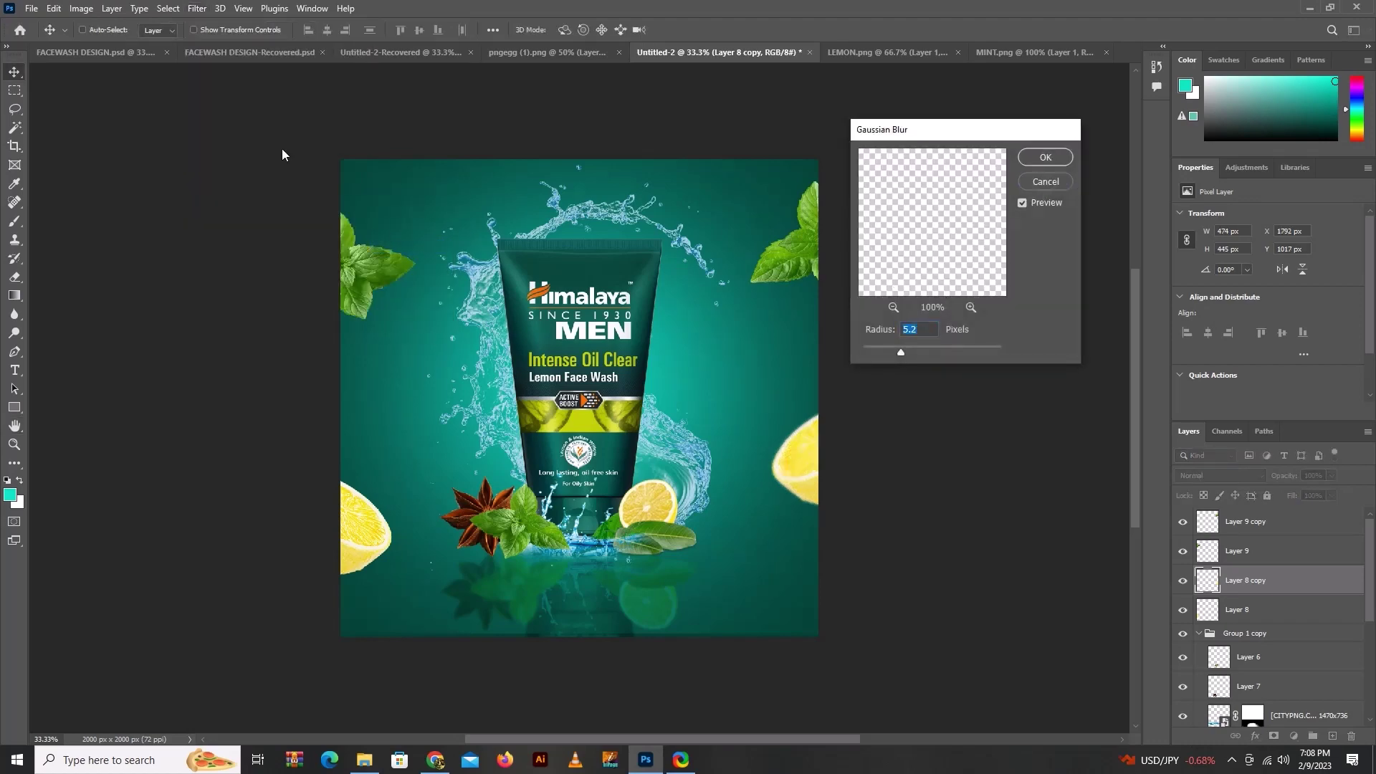
{"action": "key", "text": "Escape"}
Step: Give the right lemon a 28° Motion Blur with distance 40
{"action": "left_click", "coordinate": [195, 7]}
{"action": "mouse_move", "coordinate": [205, 191]}
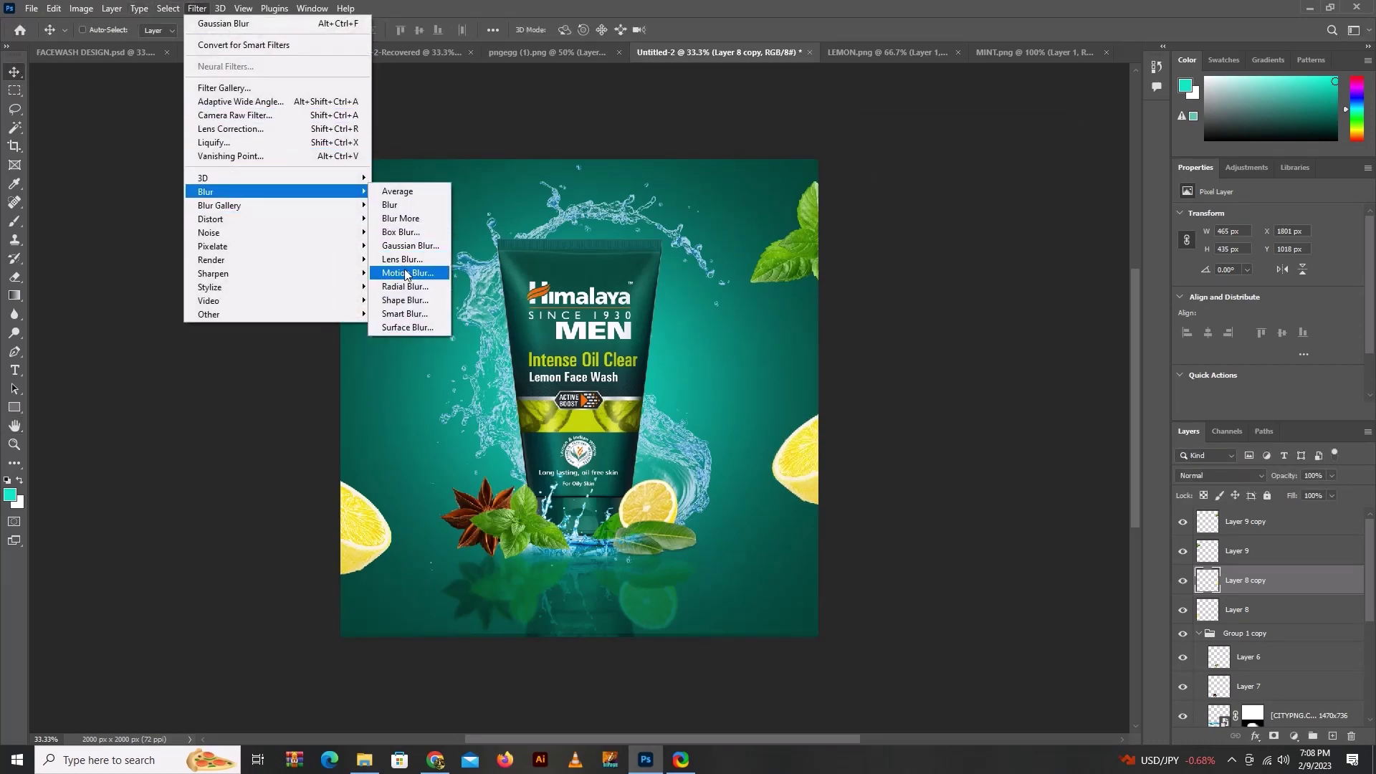
{"action": "left_click", "coordinate": [405, 268]}
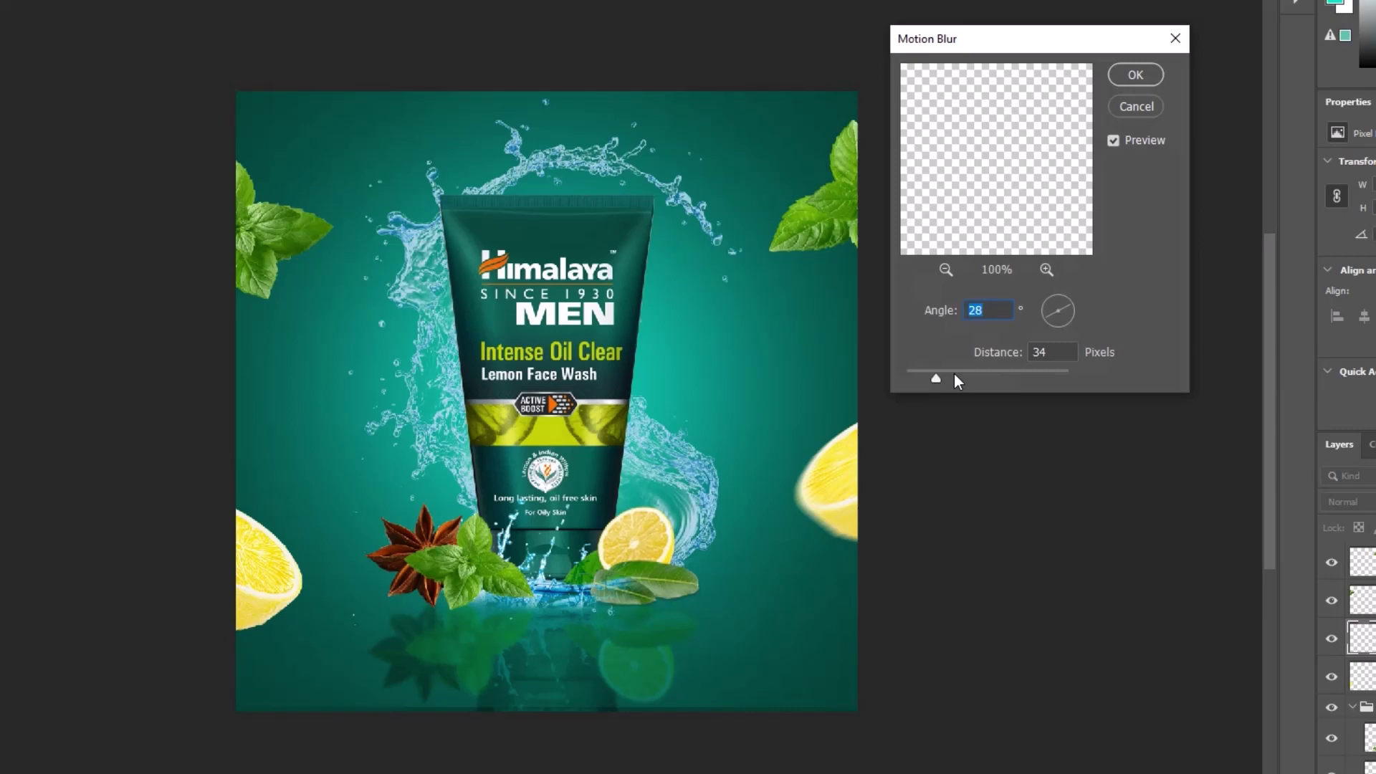
{"action": "left_click_drag", "start_coordinate": [879, 380], "coordinate": [882, 379]}
{"action": "key", "text": "Down"}
{"action": "key", "text": "Down"}
{"action": "key", "text": "Down"}
{"action": "left_click", "coordinate": [1133, 80]}
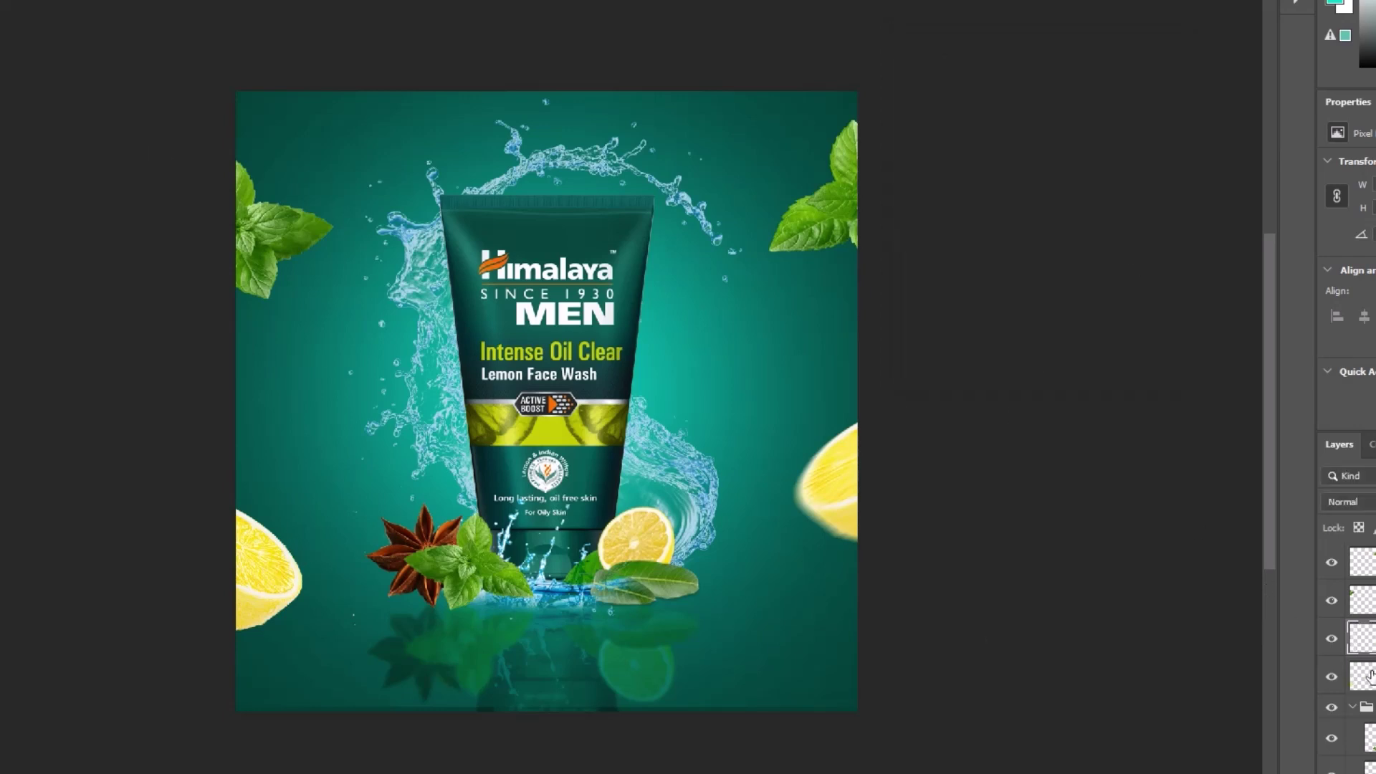
Step: Apply the same 28° Motion Blur to the left lemon layer
{"action": "left_click", "coordinate": [1332, 639]}
{"action": "left_click", "coordinate": [1332, 639]}
{"action": "left_click", "coordinate": [1351, 677]}
{"action": "left_click", "coordinate": [68, 0]}
{"action": "left_click", "coordinate": [323, 238]}
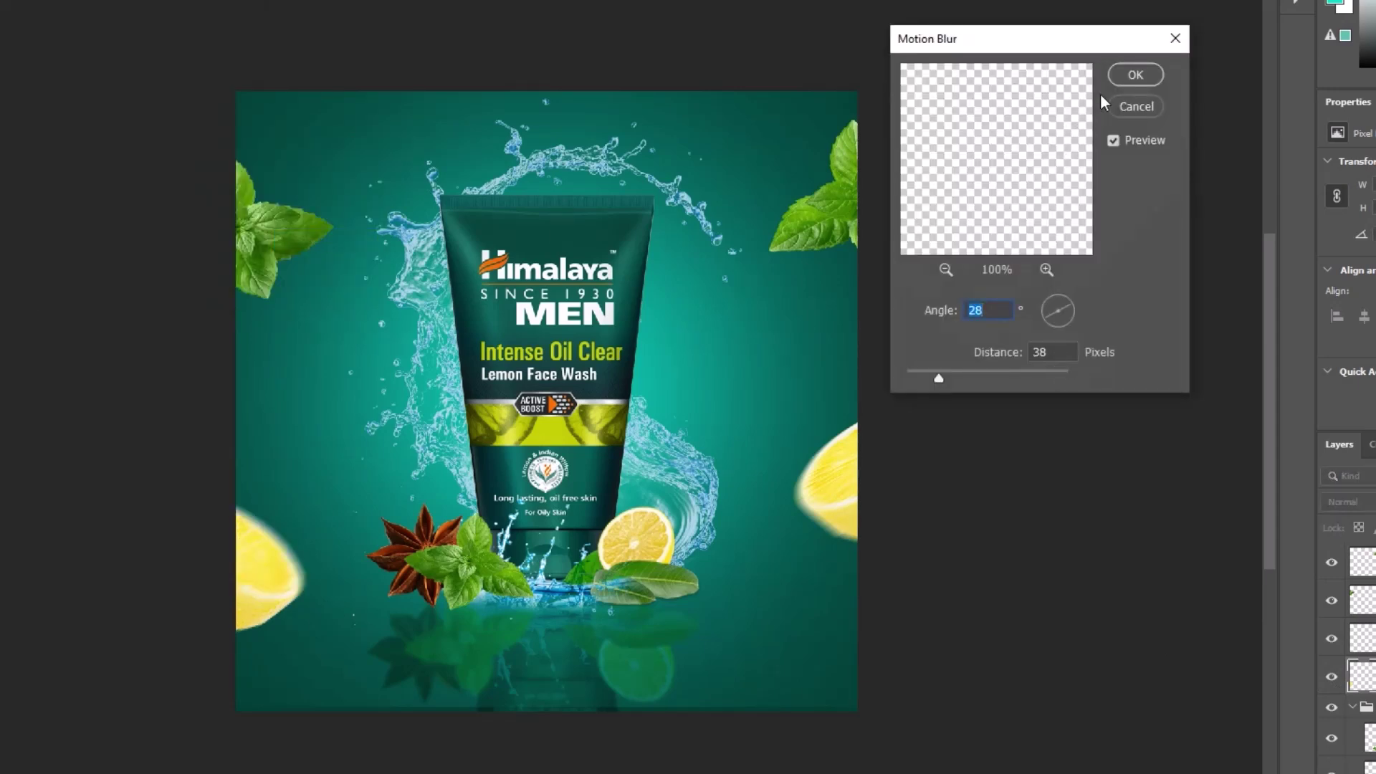
{"action": "left_click", "coordinate": [1135, 74]}
{"action": "key", "text": "alt+bracketright"}
{"action": "key", "text": "alt+bracketright"}
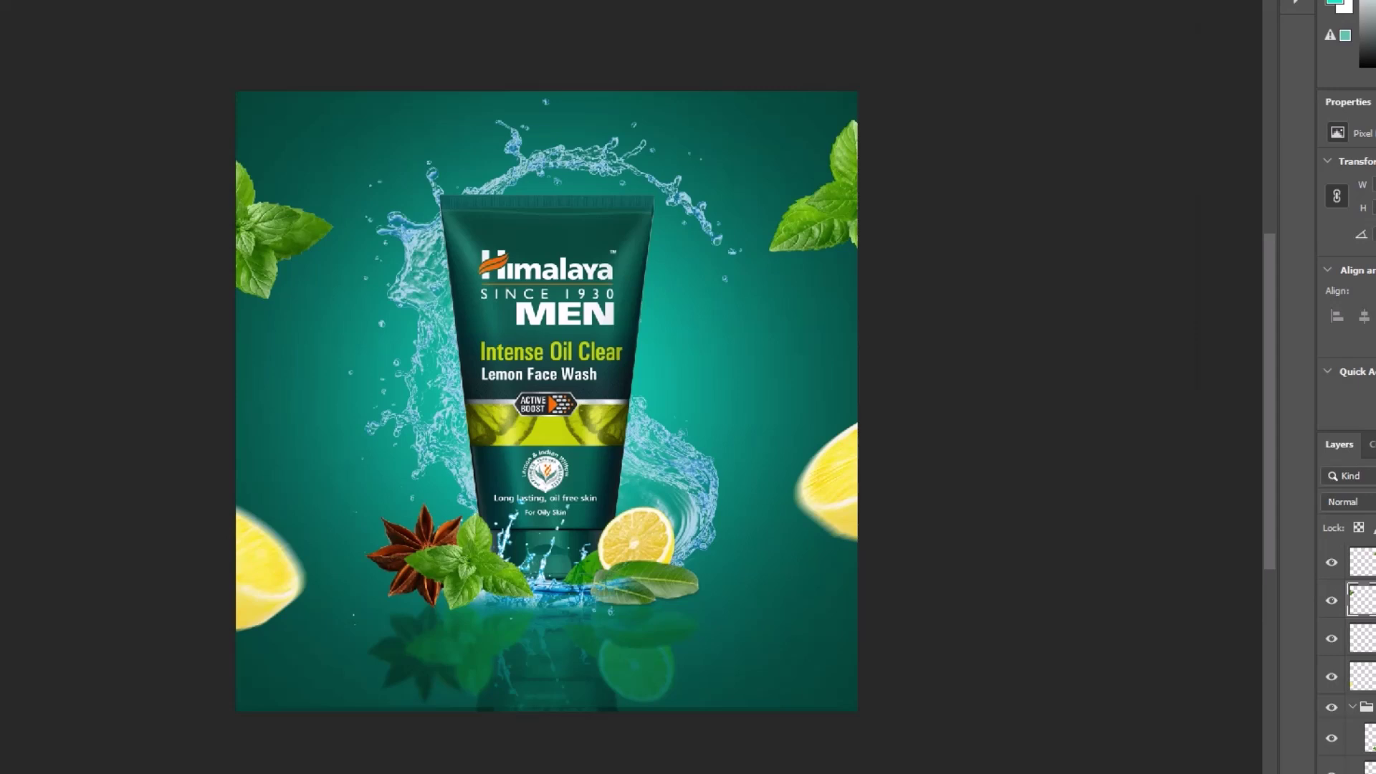
{"action": "left_click", "coordinate": [57, 2]}
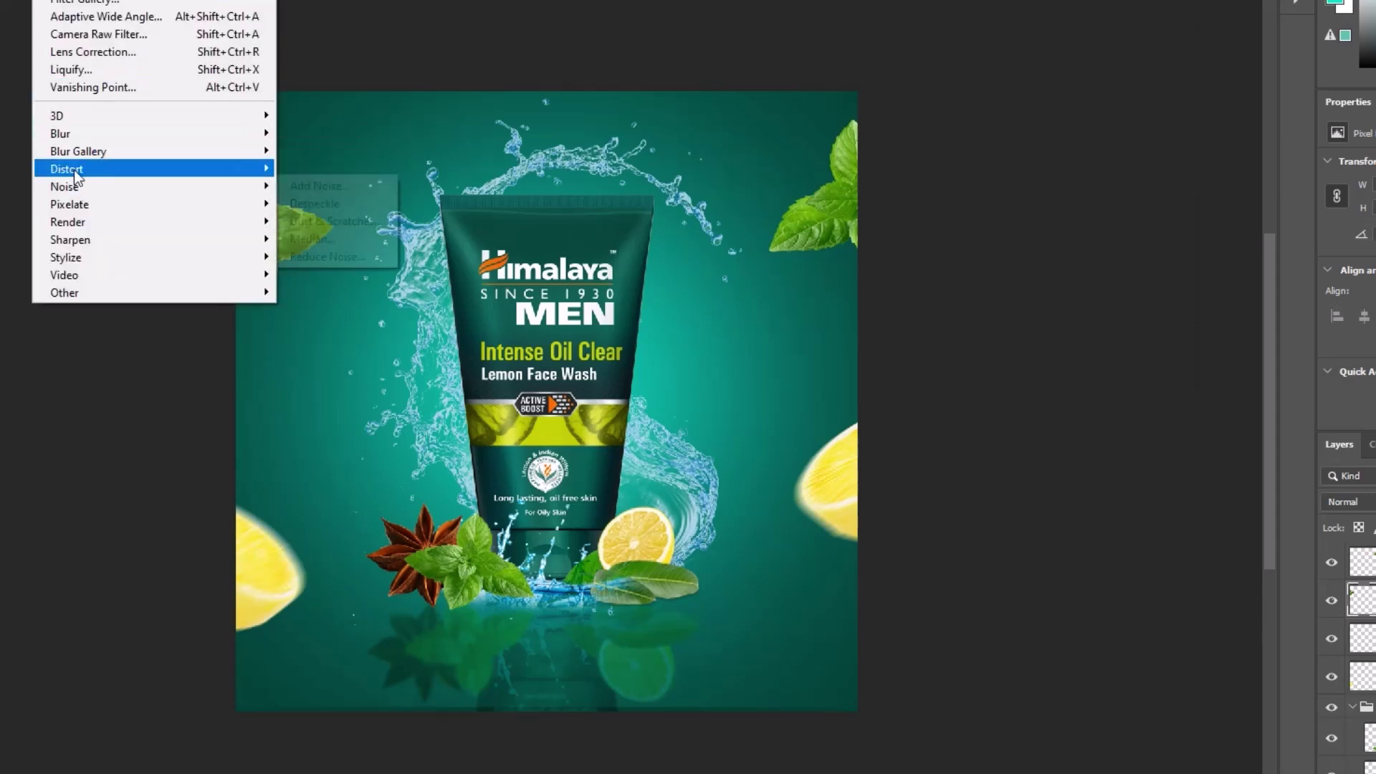
Step: Give the left mint leaf a 28° Motion Blur with distance 37
{"action": "mouse_move", "coordinate": [60, 133]}
{"action": "left_click", "coordinate": [310, 203]}
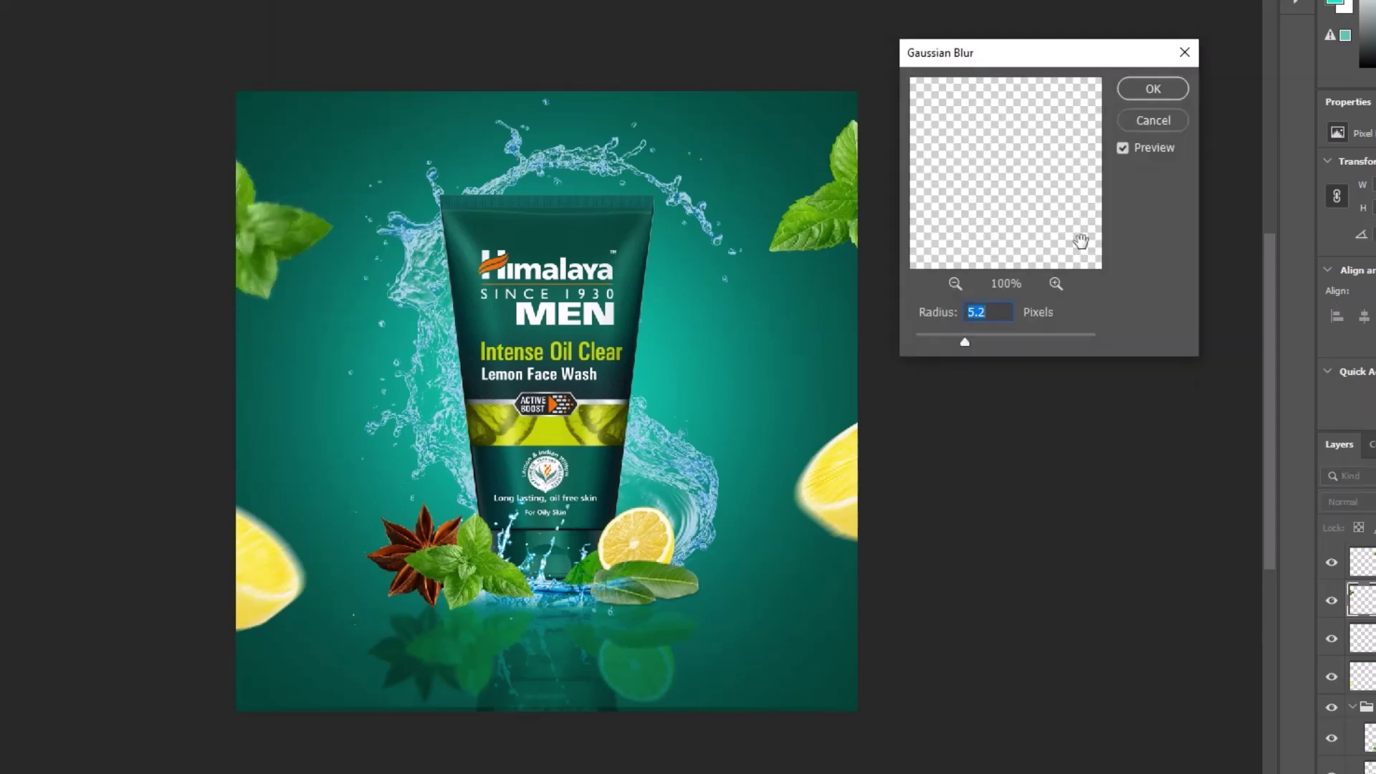
{"action": "left_click", "coordinate": [1153, 120]}
{"action": "left_click", "coordinate": [57, 1]}
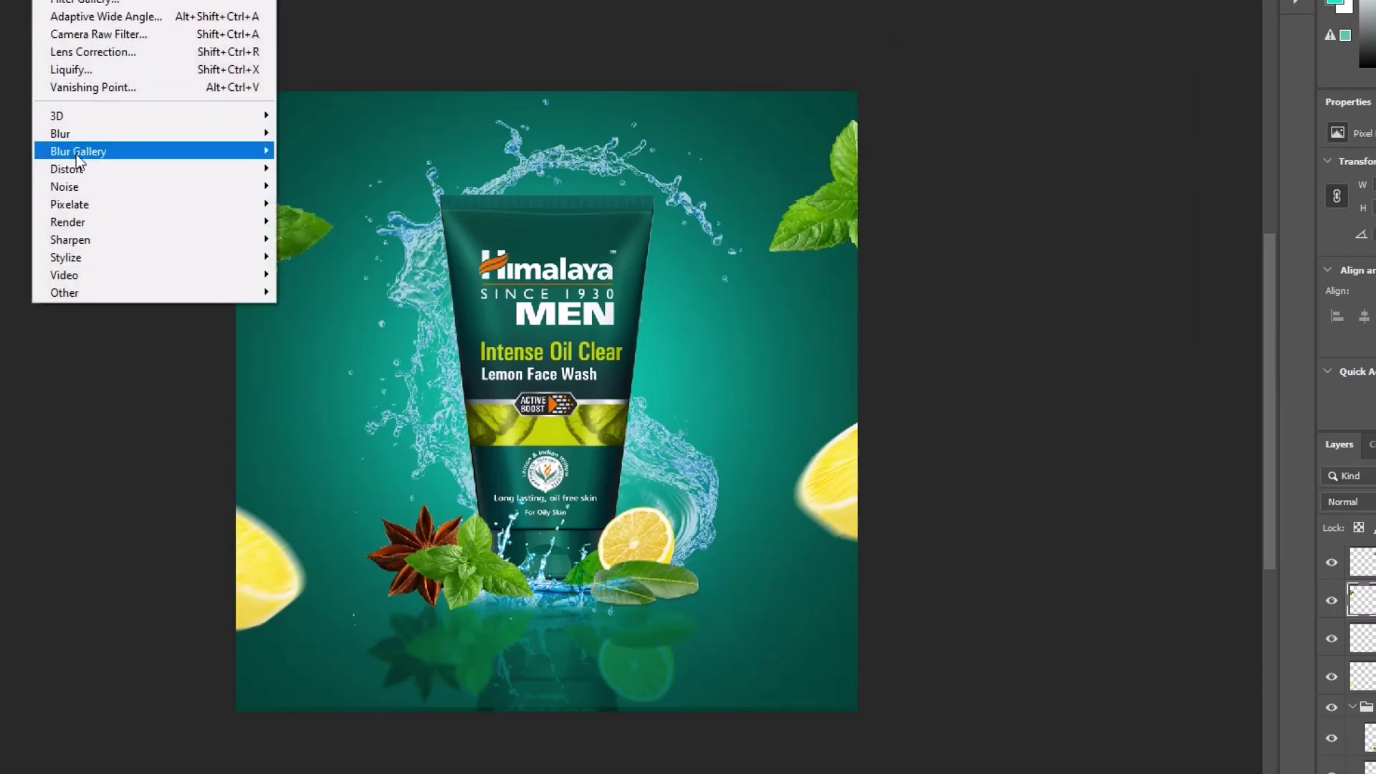
{"action": "left_click", "coordinate": [308, 238]}
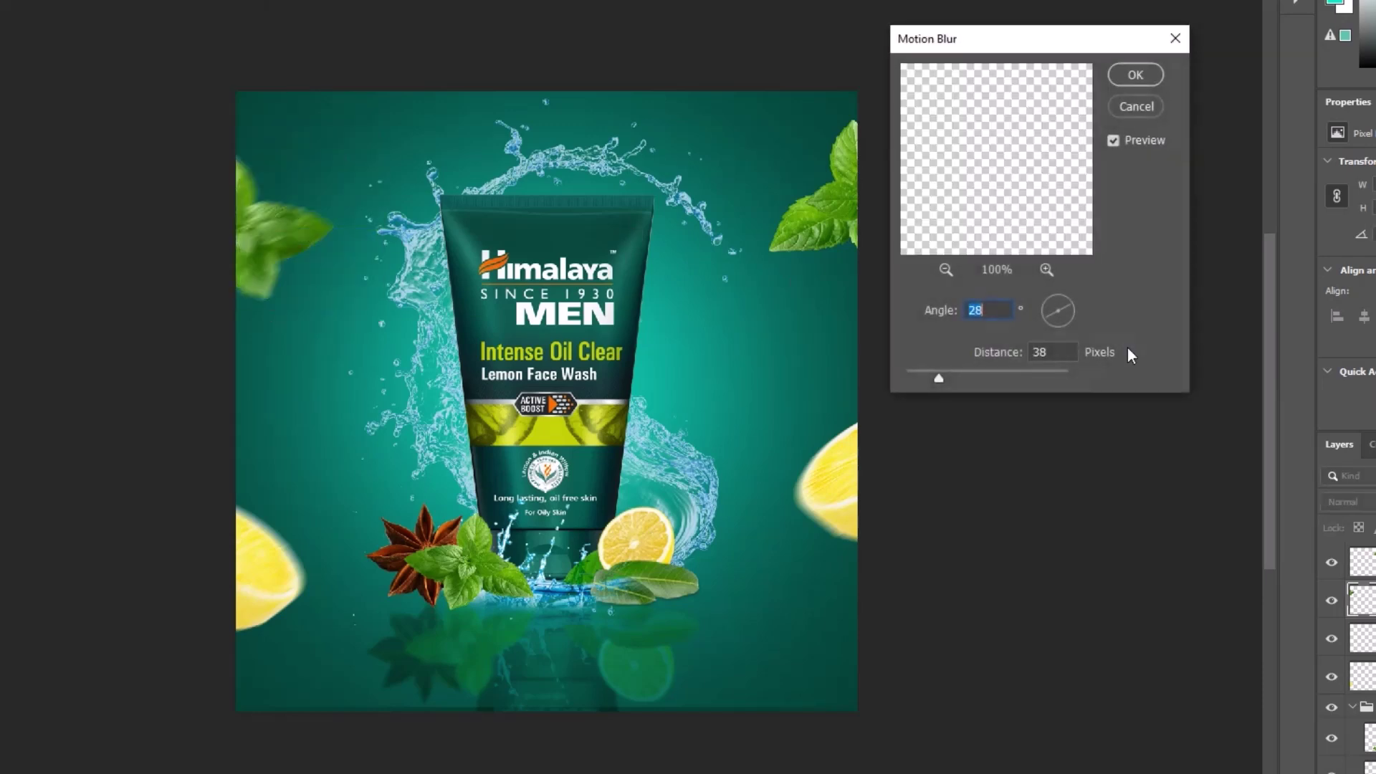
{"action": "left_click", "coordinate": [1054, 355]}
{"action": "key", "text": "Down"}
{"action": "key", "text": "Down"}
{"action": "key", "text": "Down"}
{"action": "key", "text": "Down"}
{"action": "key", "text": "Up"}
{"action": "key", "text": "Up"}
{"action": "key", "text": "Up"}
{"action": "left_click", "coordinate": [1137, 75]}
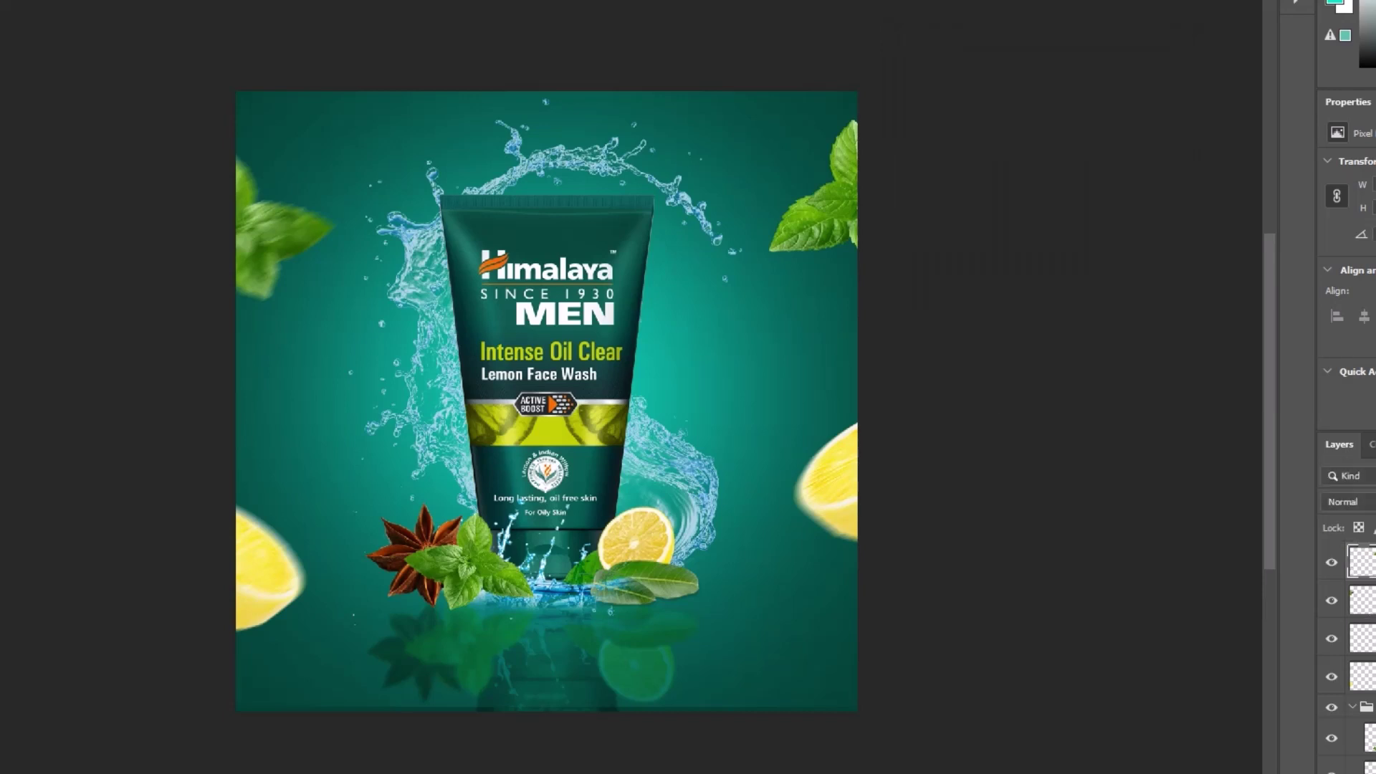
Step: Apply the same Motion Blur to the right mint leaf copy
{"action": "key", "text": "alt+t"}
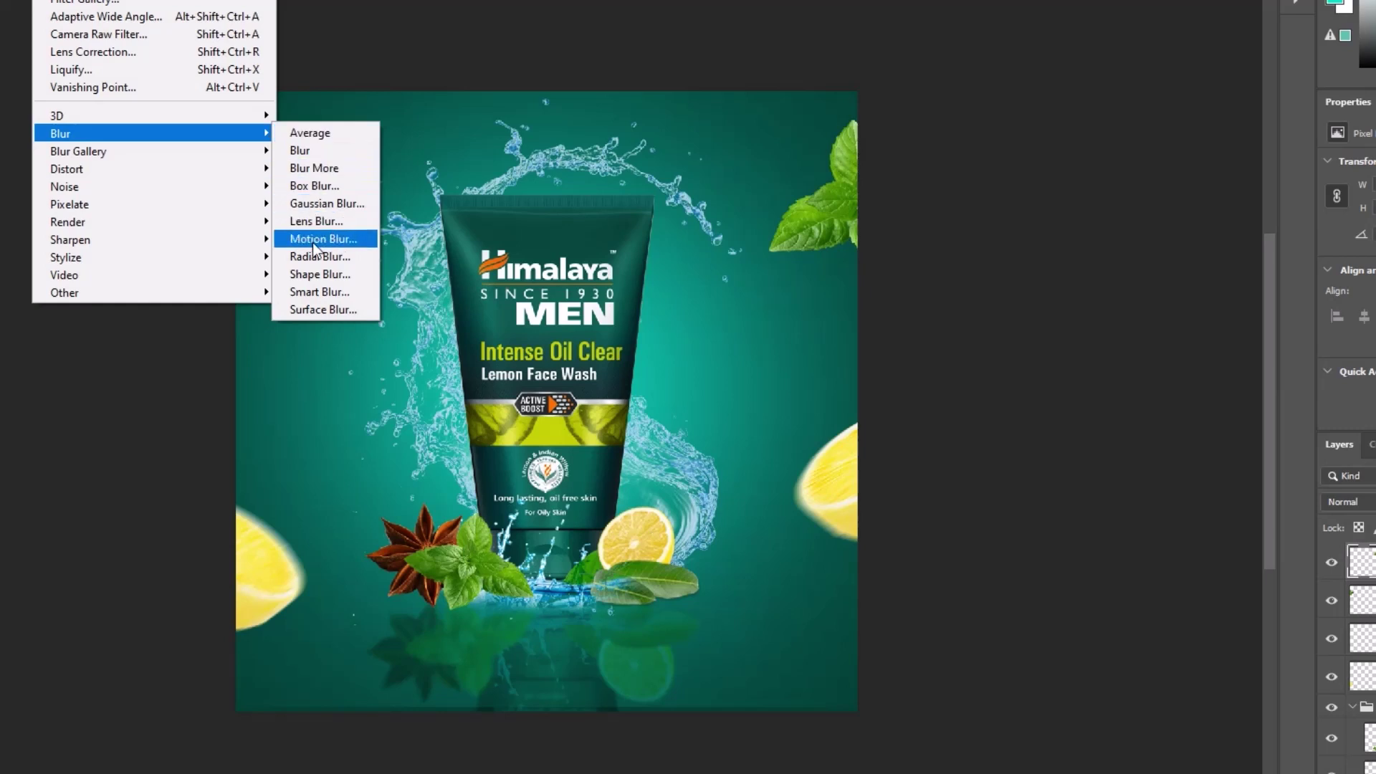
{"action": "left_click", "coordinate": [325, 240]}
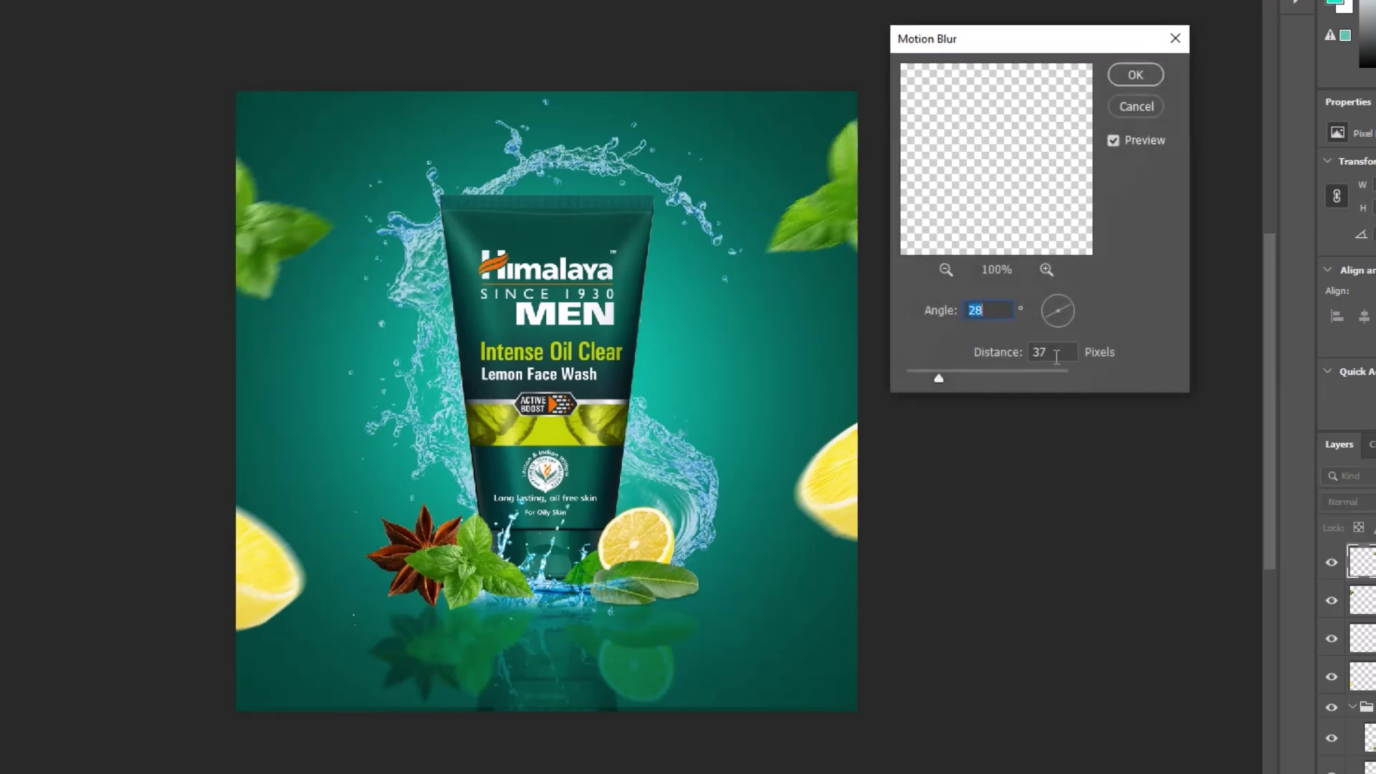
{"action": "left_click", "coordinate": [1131, 81]}
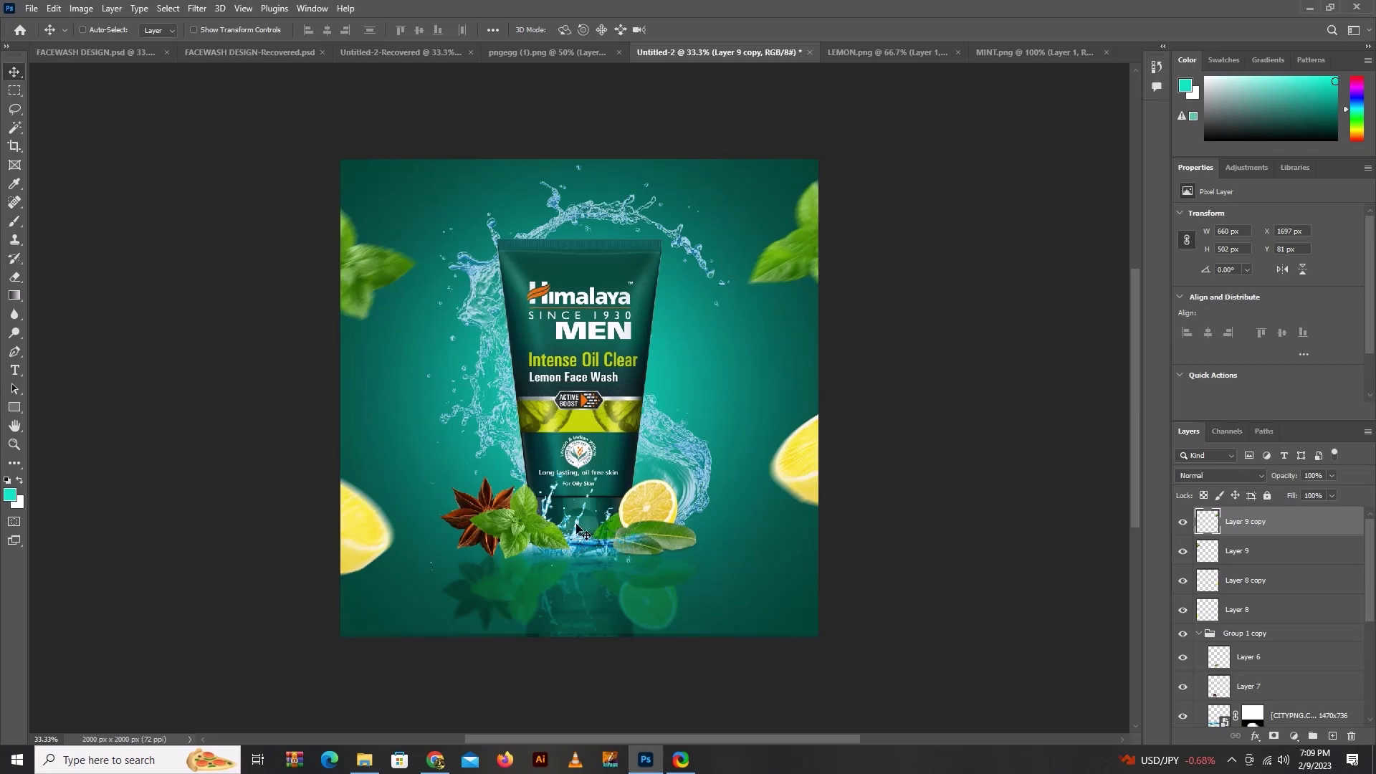
Step: Open the water droplets image 'pngegg (1)' and drag it into the ad
{"action": "left_click", "coordinate": [32, 8]}
{"action": "left_click", "coordinate": [120, 44]}
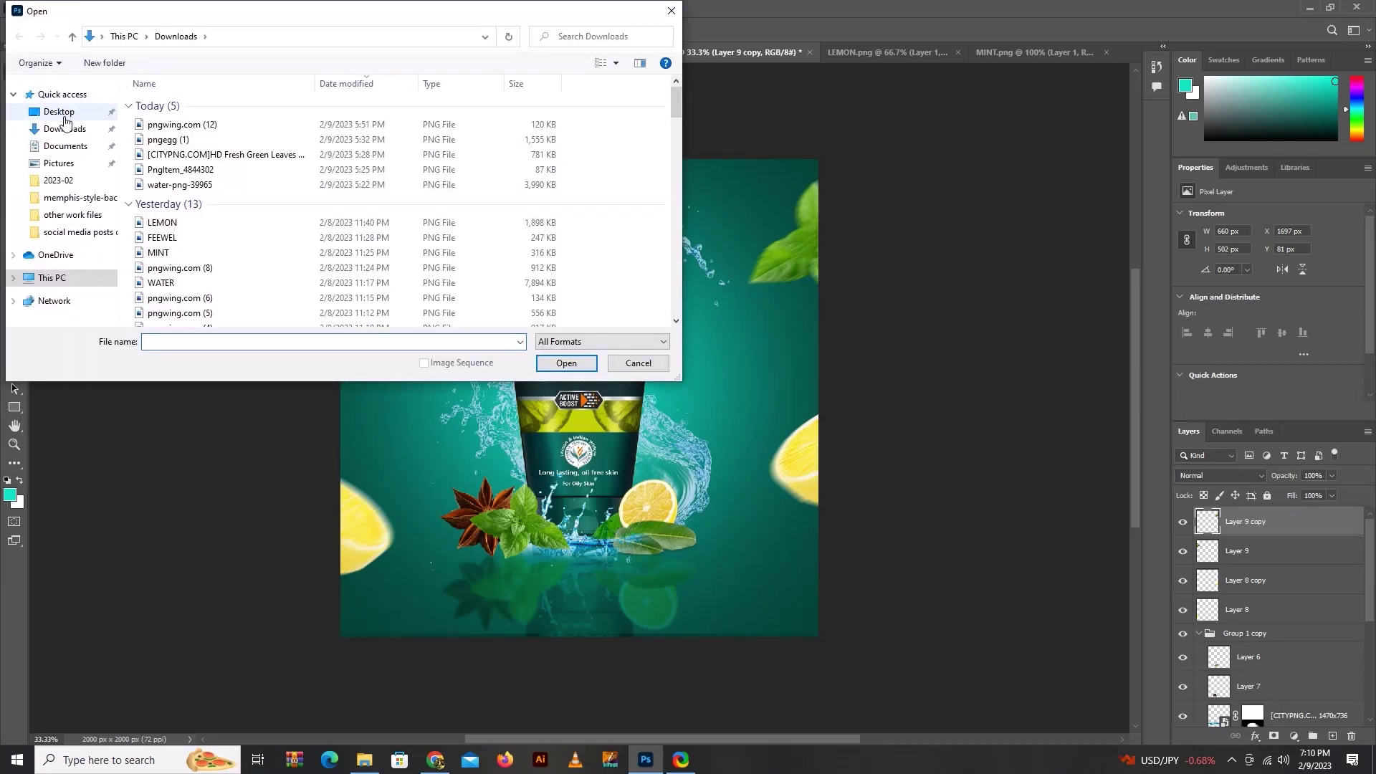
{"action": "left_click", "coordinate": [172, 155]}
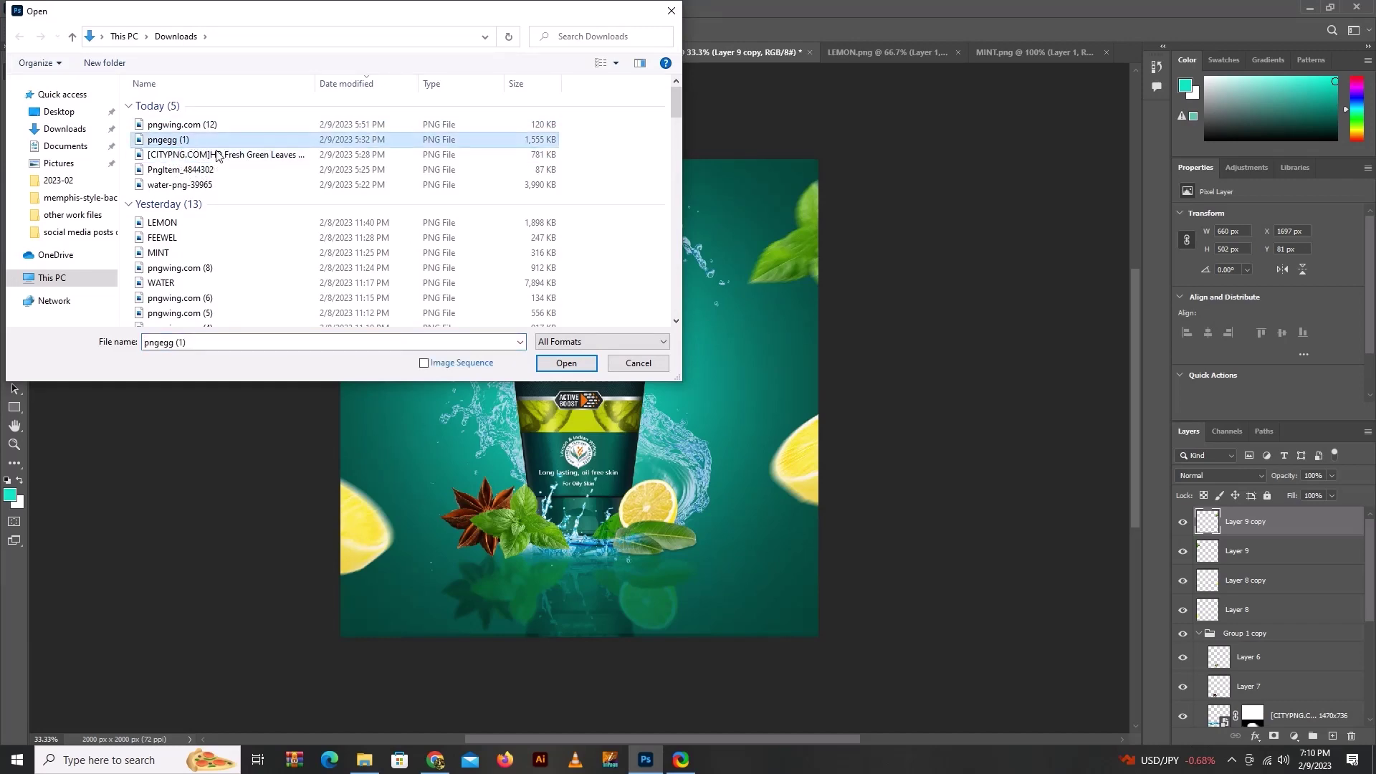
{"action": "left_click", "coordinate": [566, 363]}
{"action": "left_click_drag", "start_coordinate": [674, 257], "coordinate": [753, 61]}
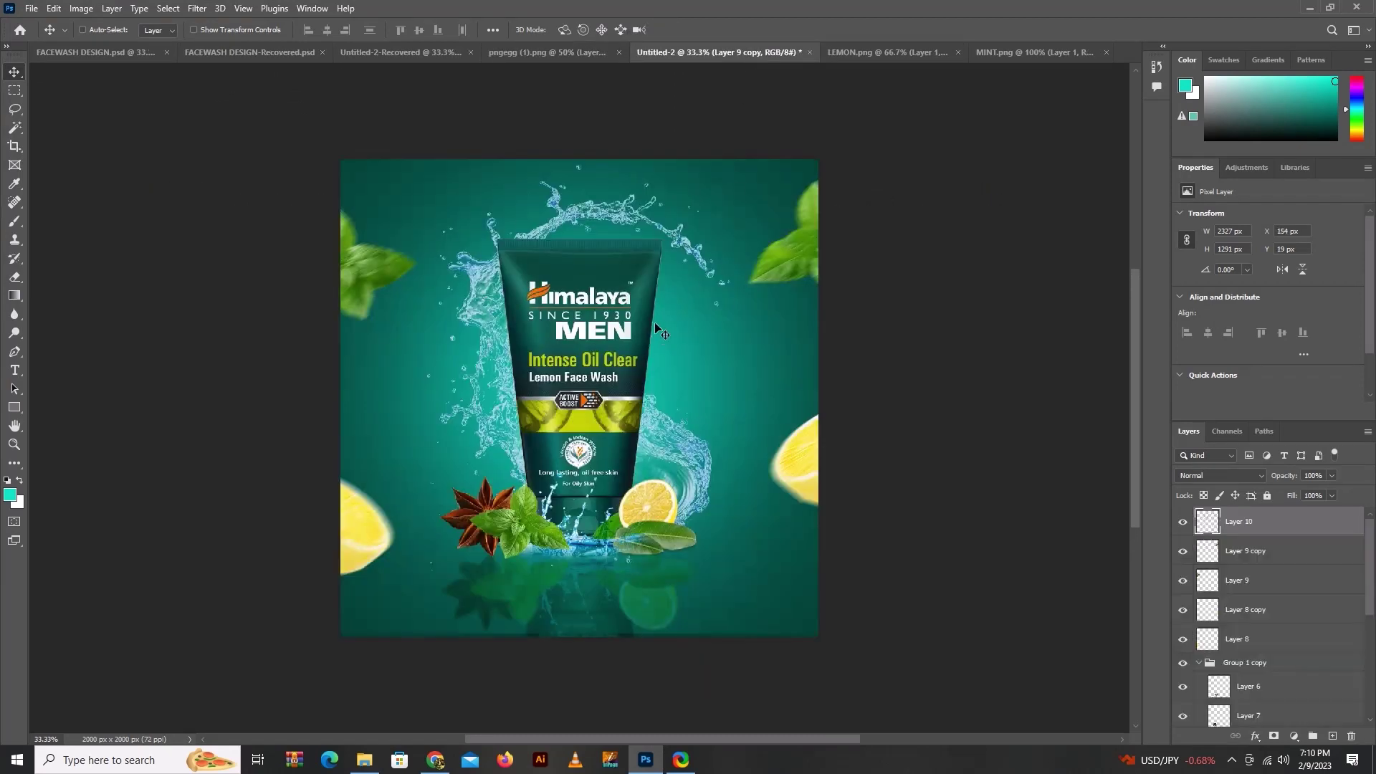
{"action": "left_click_drag", "start_coordinate": [753, 61], "coordinate": [663, 312]}
Step: Scale the droplets overlay to about 63% over the tube's upper half and commit
{"action": "left_click_drag", "start_coordinate": [726, 217], "coordinate": [613, 291]}
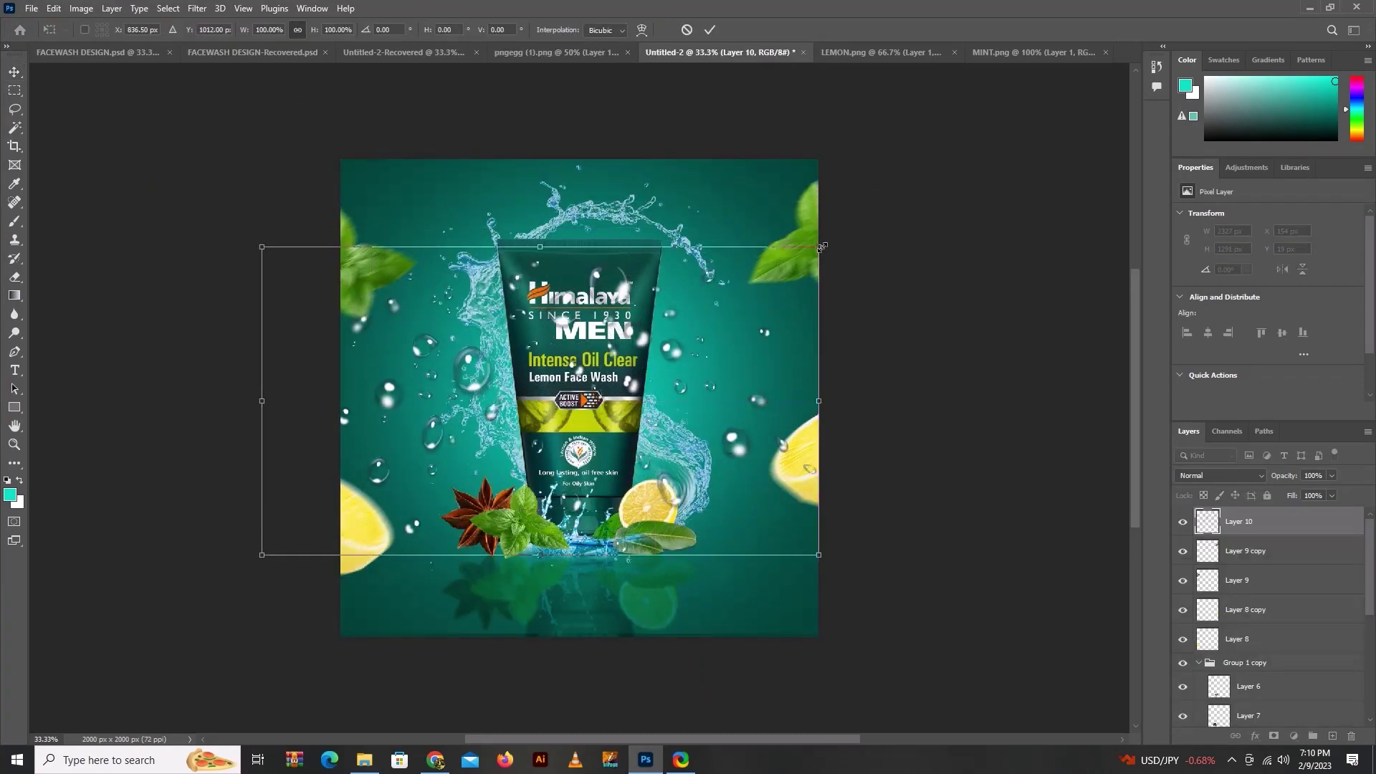
{"action": "left_click_drag", "start_coordinate": [819, 240], "coordinate": [717, 303]}
{"action": "left_click_drag", "start_coordinate": [574, 332], "coordinate": [607, 298]}
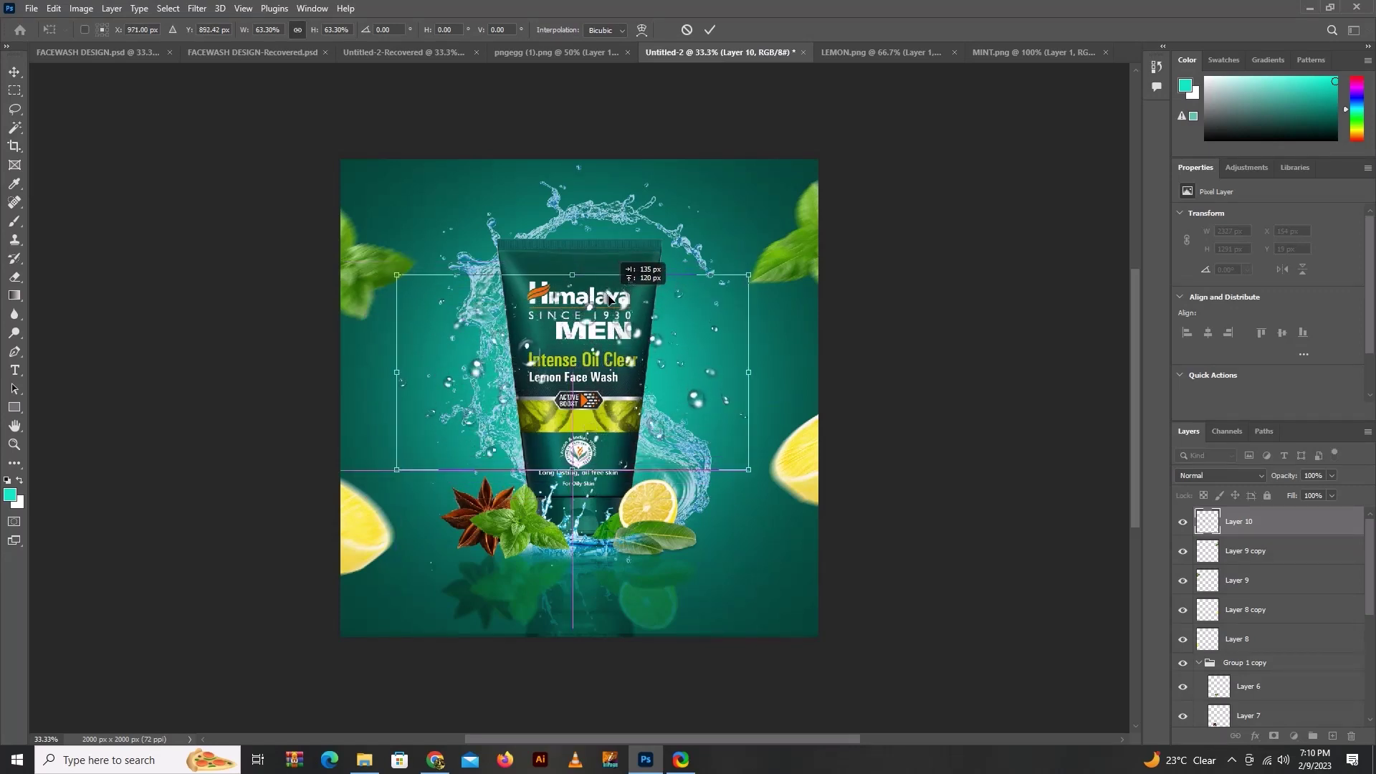
{"action": "key", "text": "Return"}
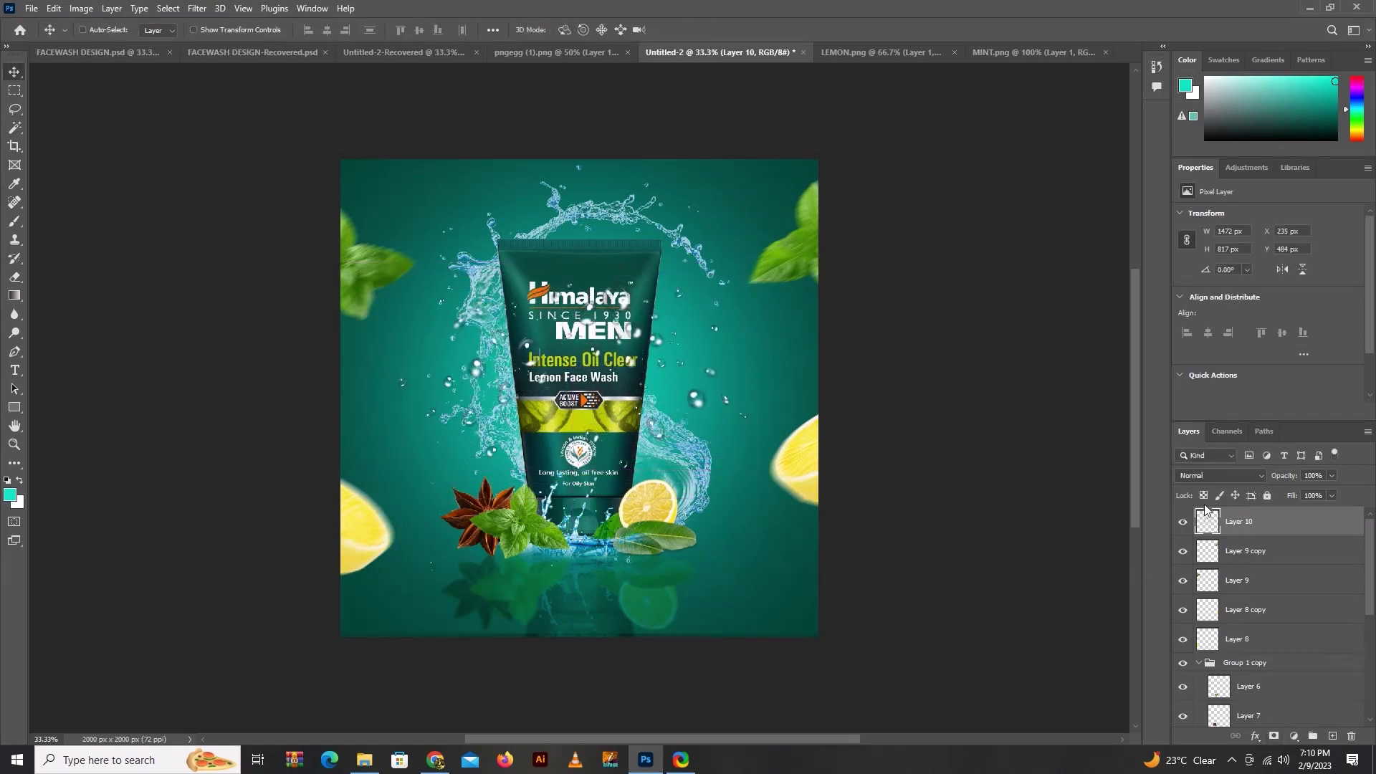
{"action": "left_click", "coordinate": [1215, 478]}
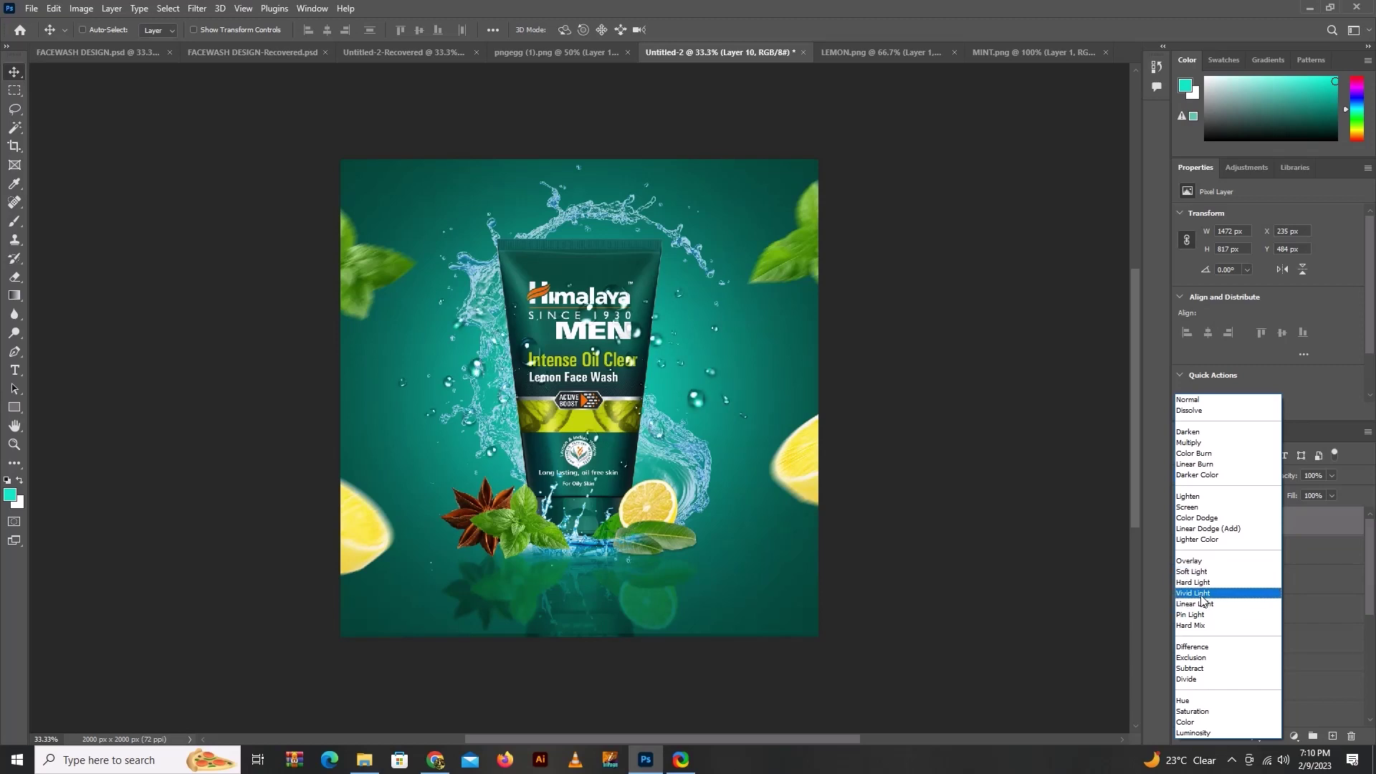
Step: Blend the droplets Layer 10 in Vivid Light and brush two areas black on its layer mask
{"action": "left_click", "coordinate": [1205, 593]}
{"action": "left_click", "coordinate": [1274, 736]}
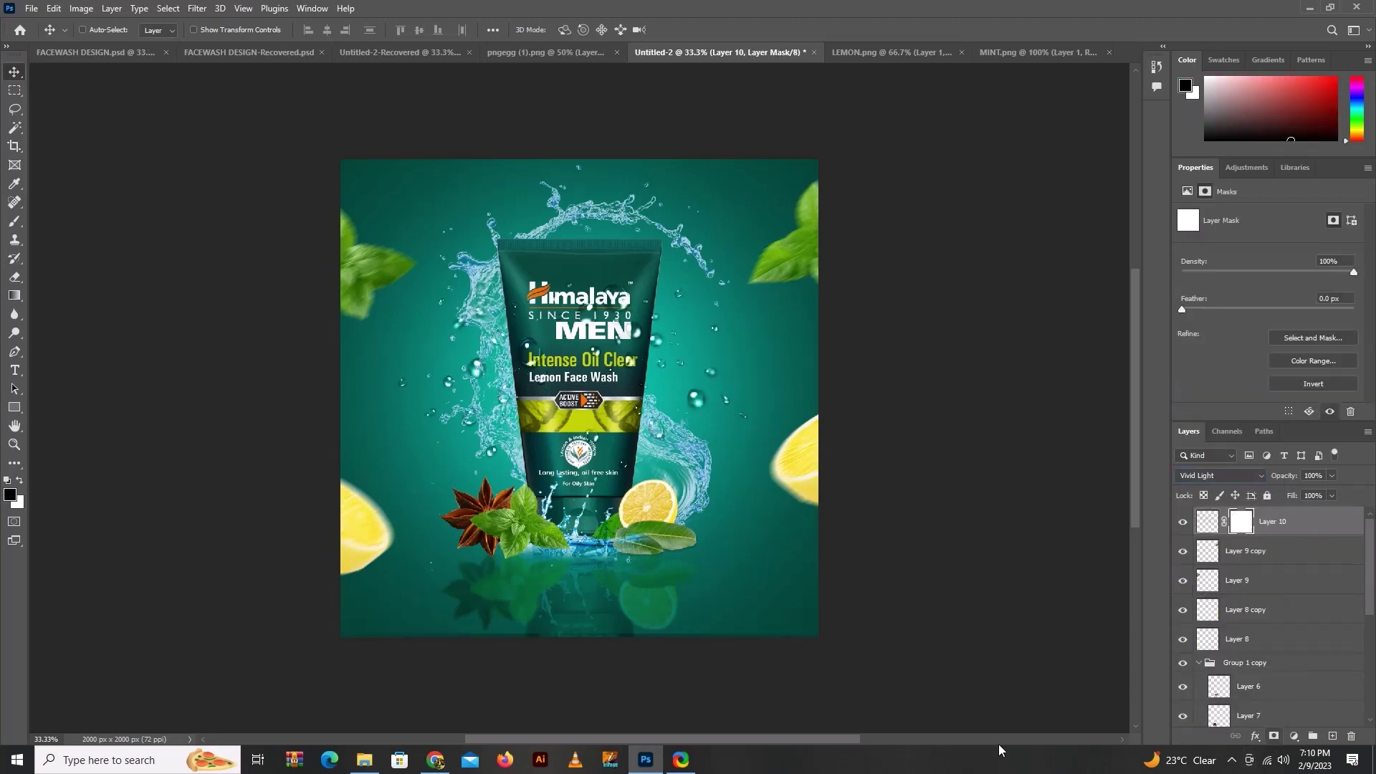
{"action": "left_click", "coordinate": [15, 220]}
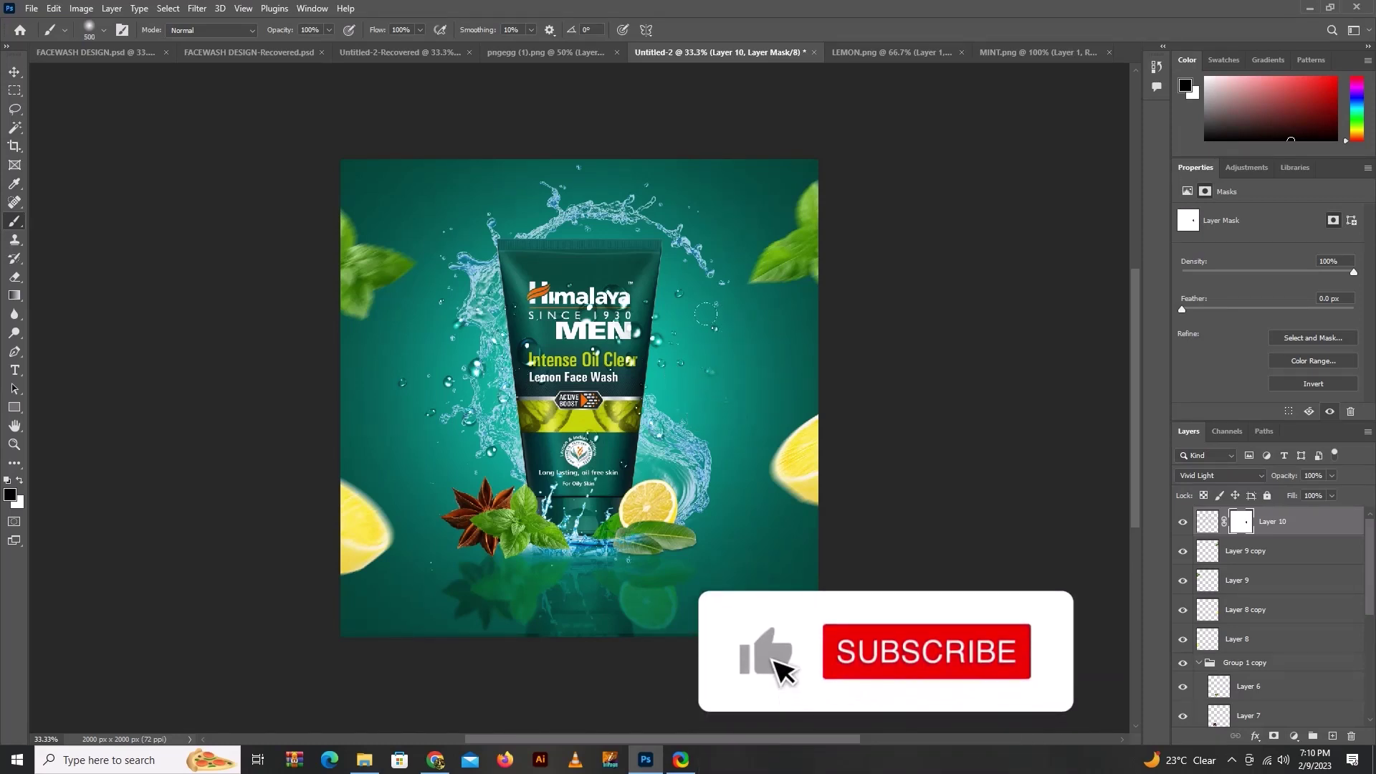
{"action": "left_click_drag", "start_coordinate": [731, 342], "coordinate": [667, 335]}
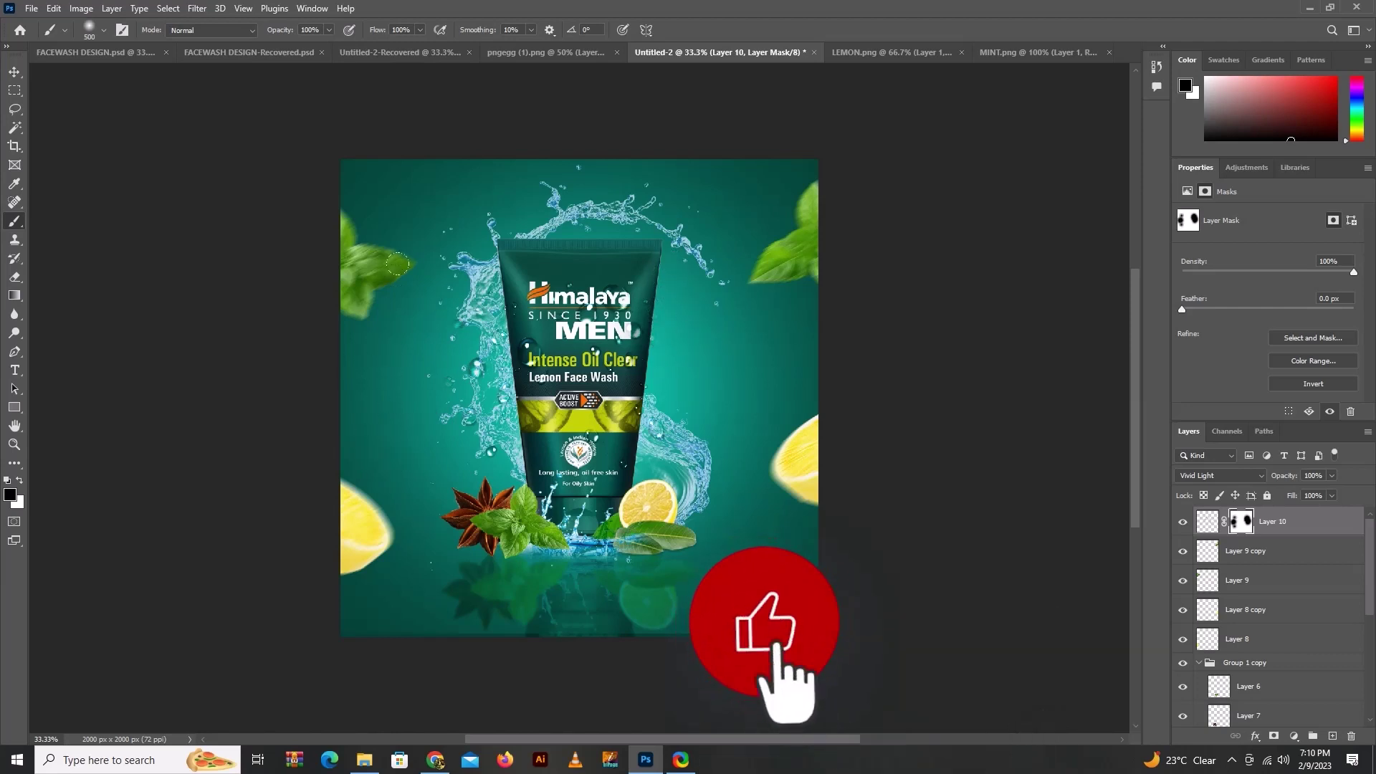
{"action": "left_click_drag", "start_coordinate": [393, 465], "coordinate": [406, 429]}
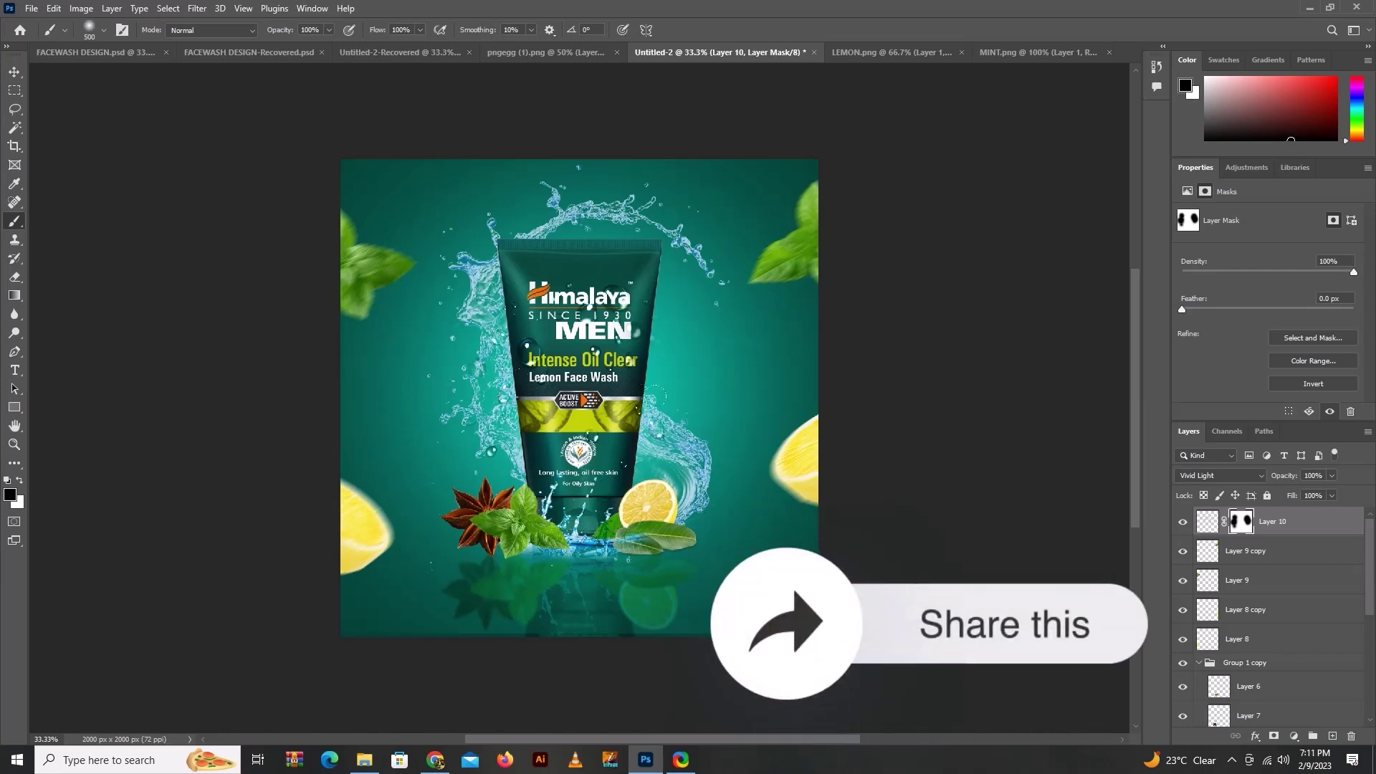
{"action": "left_click", "coordinate": [14, 72]}
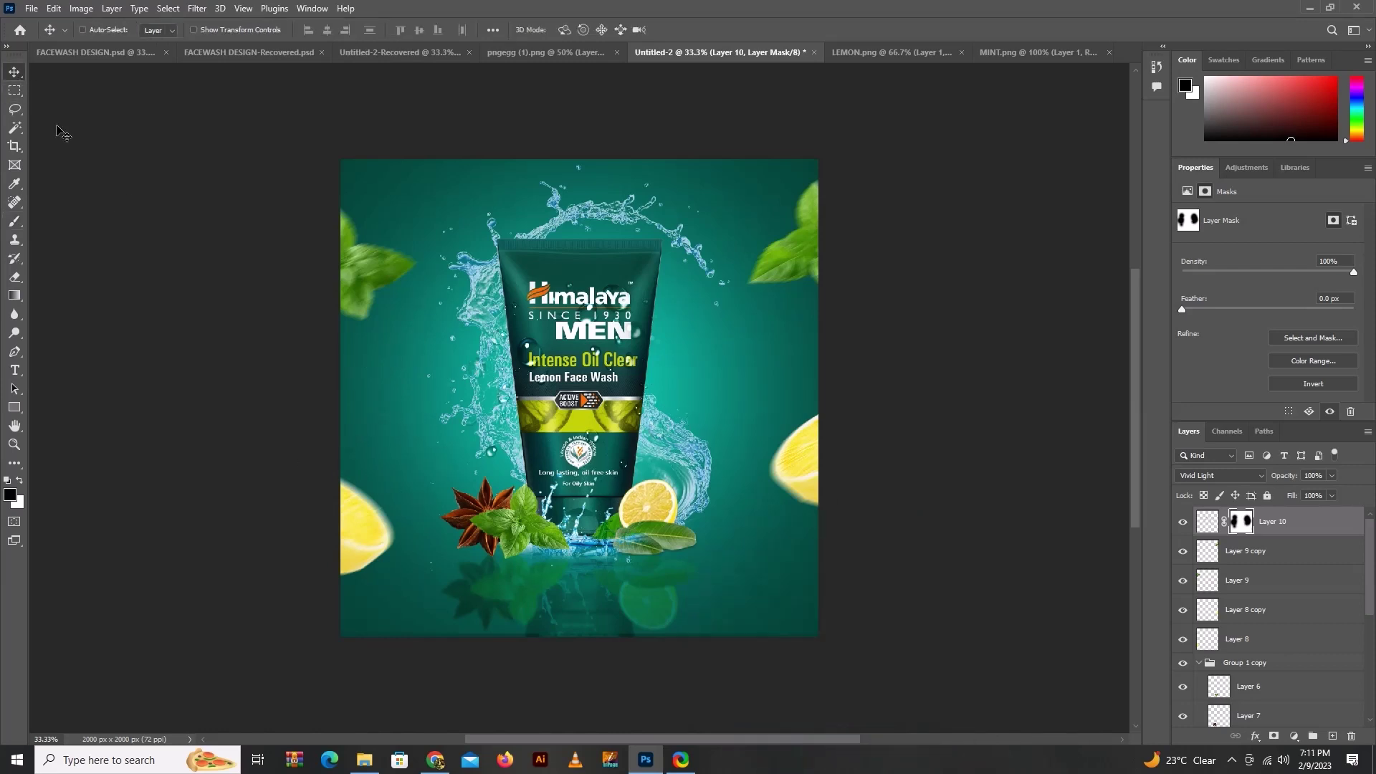
{"action": "left_click", "coordinate": [1328, 476]}
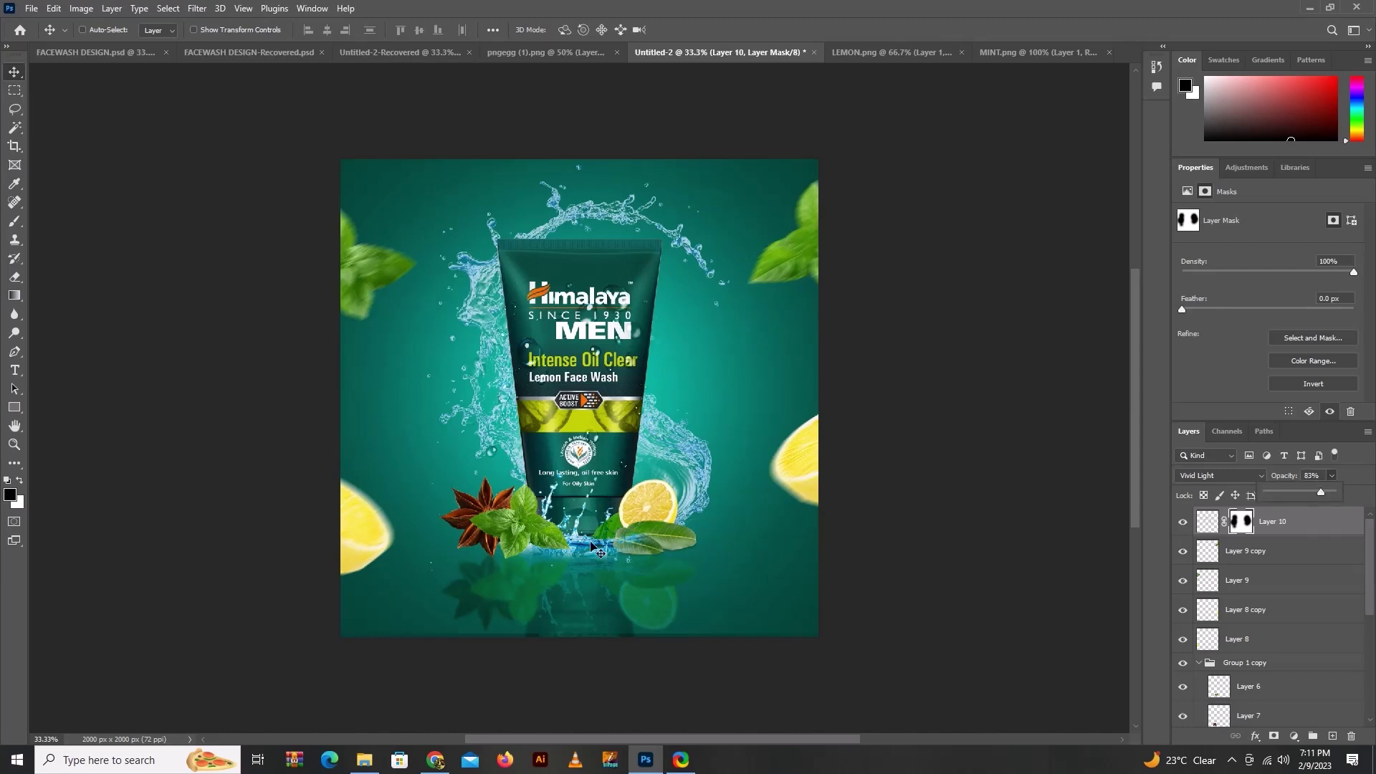
Step: Target the leaf-splash layer's mask and toggle Layer 3's visibility to compare
{"action": "scroll", "coordinate": [1250, 573], "scroll_direction": "down", "scroll_amount": 3}
{"action": "left_click", "coordinate": [1253, 599]}
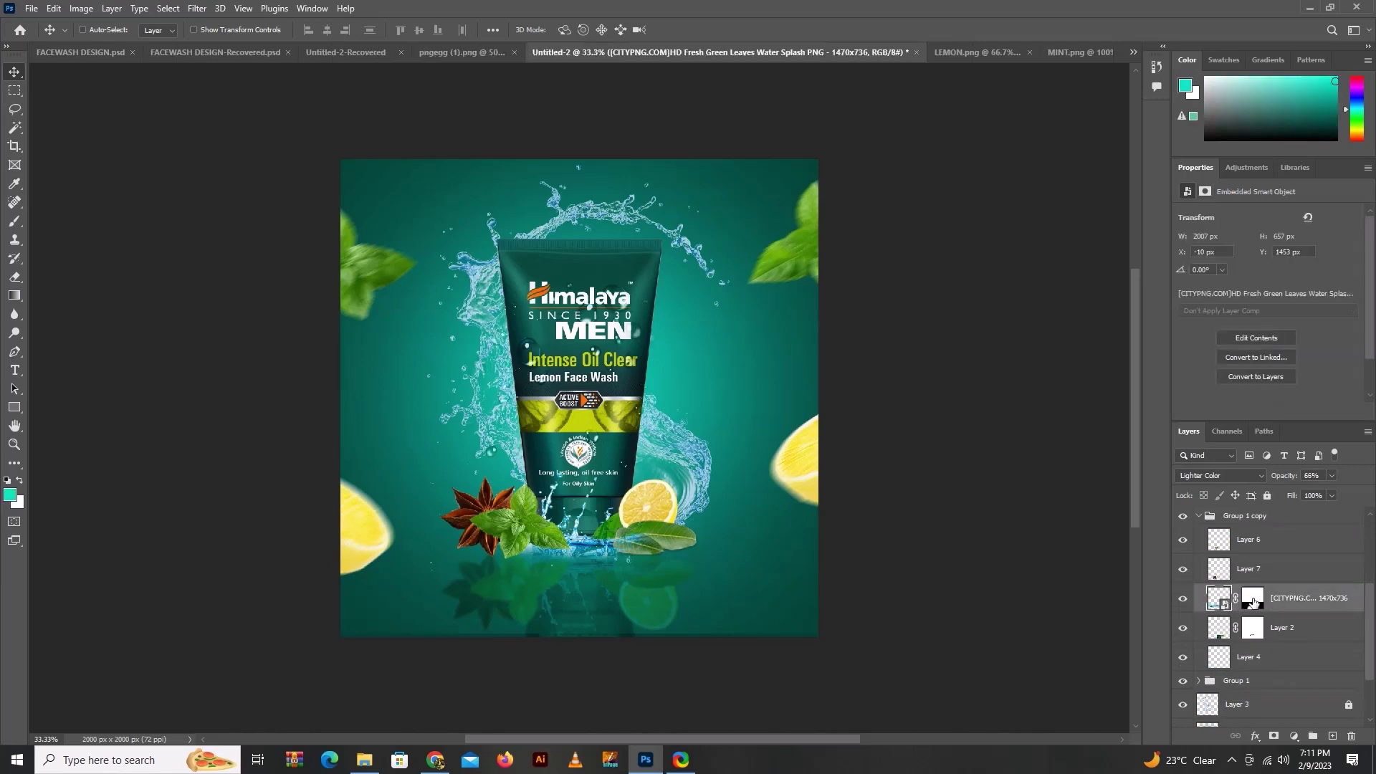
{"action": "left_click", "coordinate": [1252, 601]}
{"action": "left_click", "coordinate": [15, 221]}
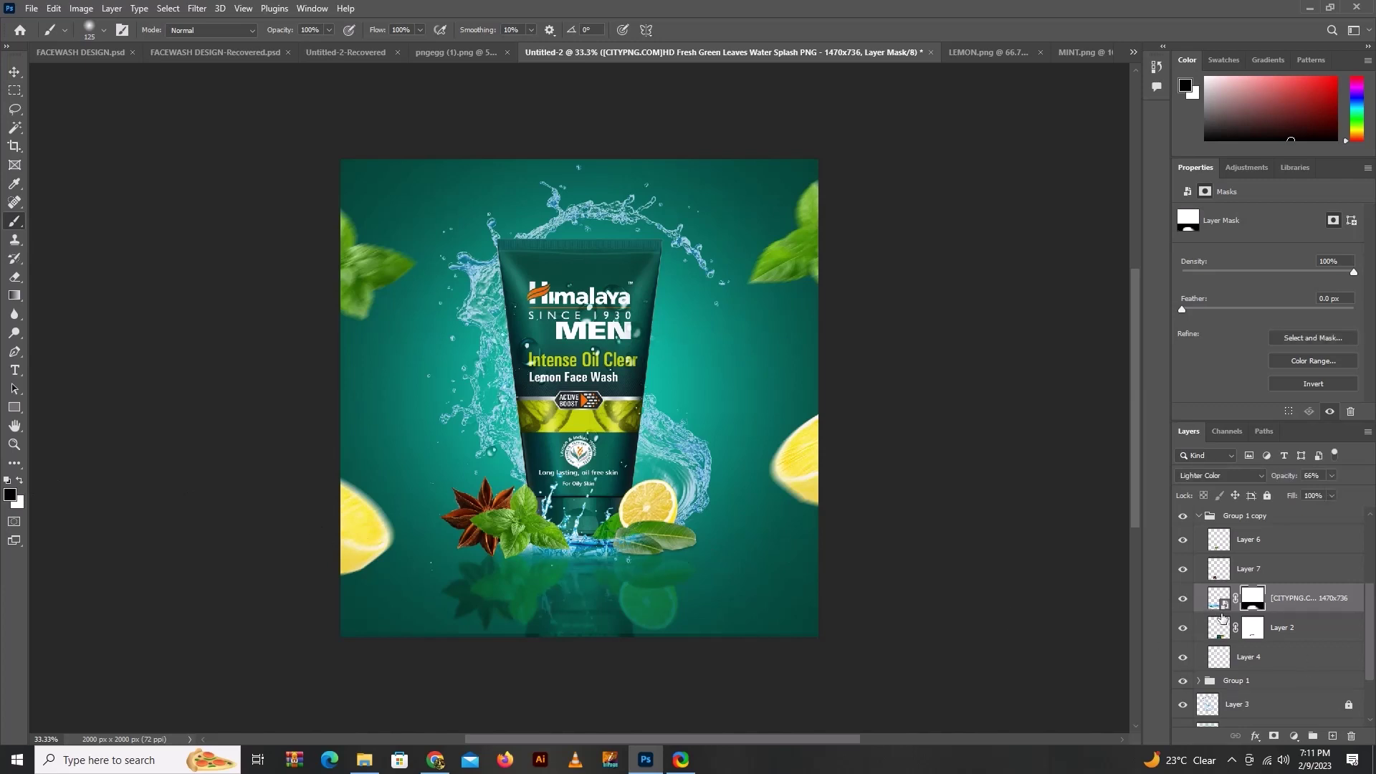
{"action": "scroll", "coordinate": [1233, 645], "scroll_direction": "down", "scroll_amount": 2}
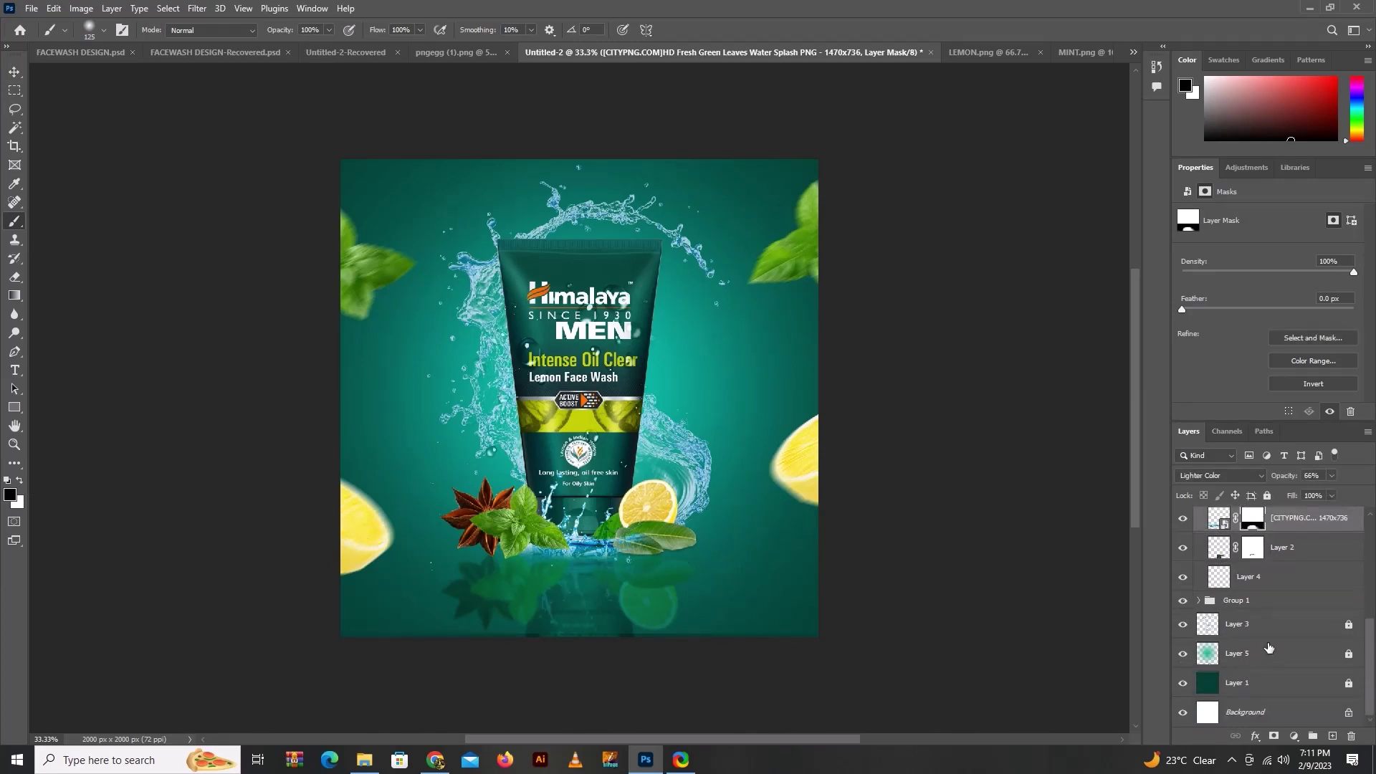
{"action": "left_click", "coordinate": [1183, 624]}
{"action": "scroll", "coordinate": [1218, 622], "scroll_direction": "up", "scroll_amount": 3}
{"action": "scroll", "coordinate": [1225, 622], "scroll_direction": "up", "scroll_amount": 2}
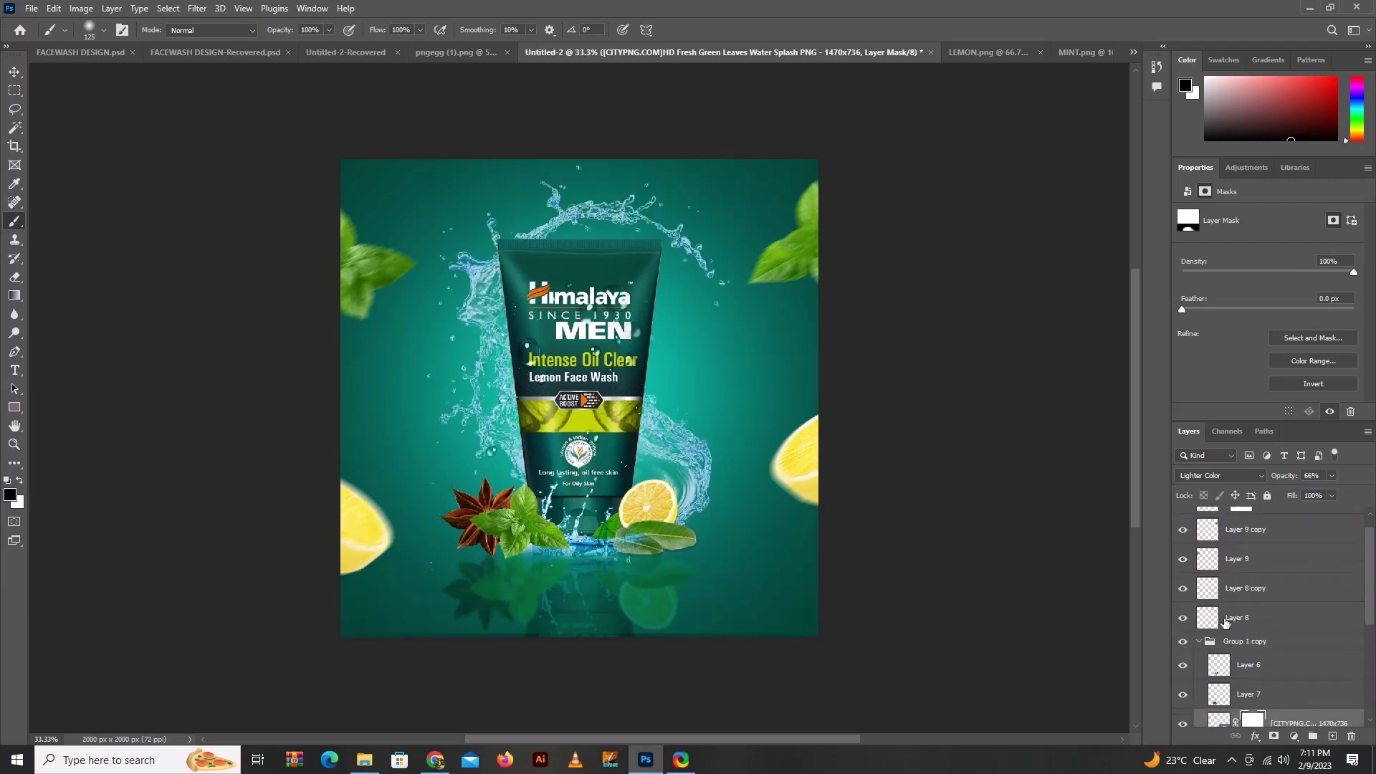
{"action": "scroll", "coordinate": [1225, 622], "scroll_direction": "down", "scroll_amount": 1}
{"action": "left_click", "coordinate": [1204, 607]}
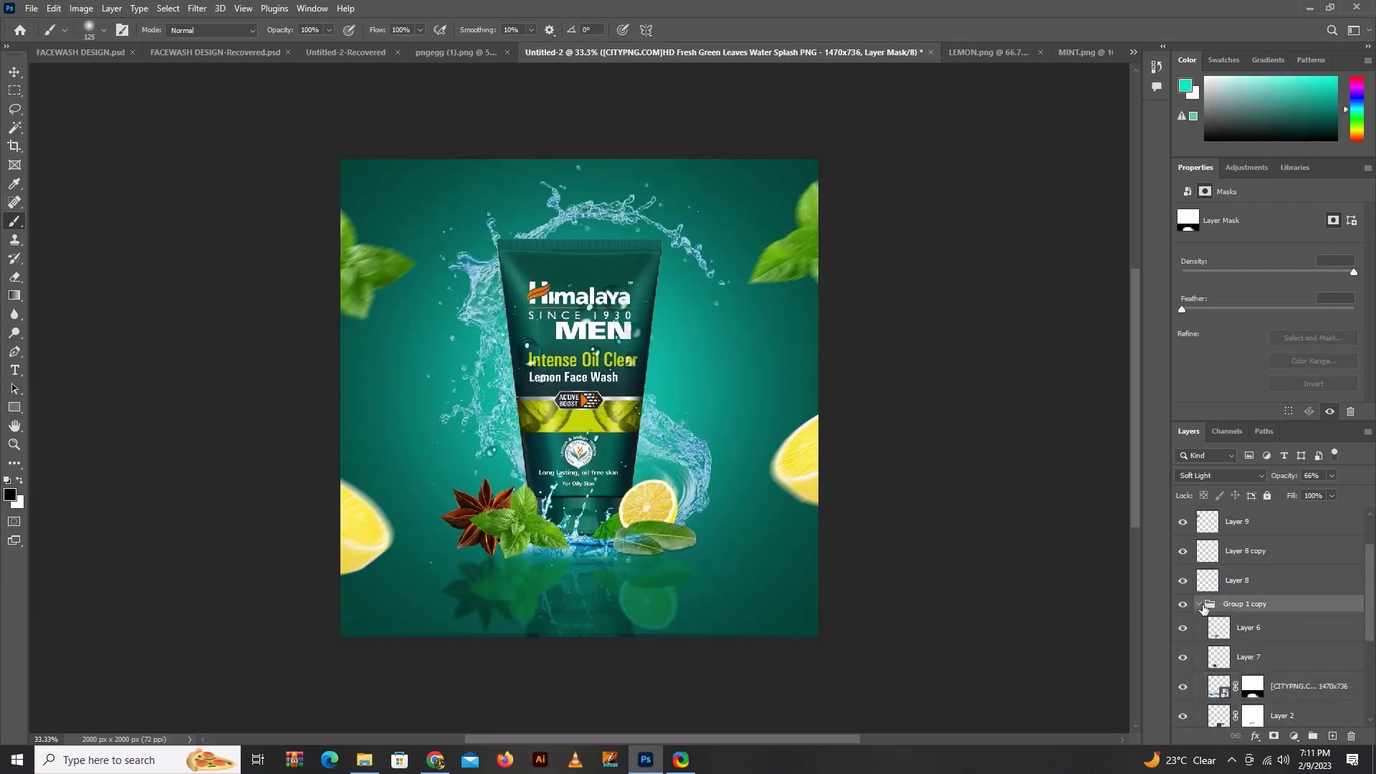
{"action": "left_click", "coordinate": [1200, 605]}
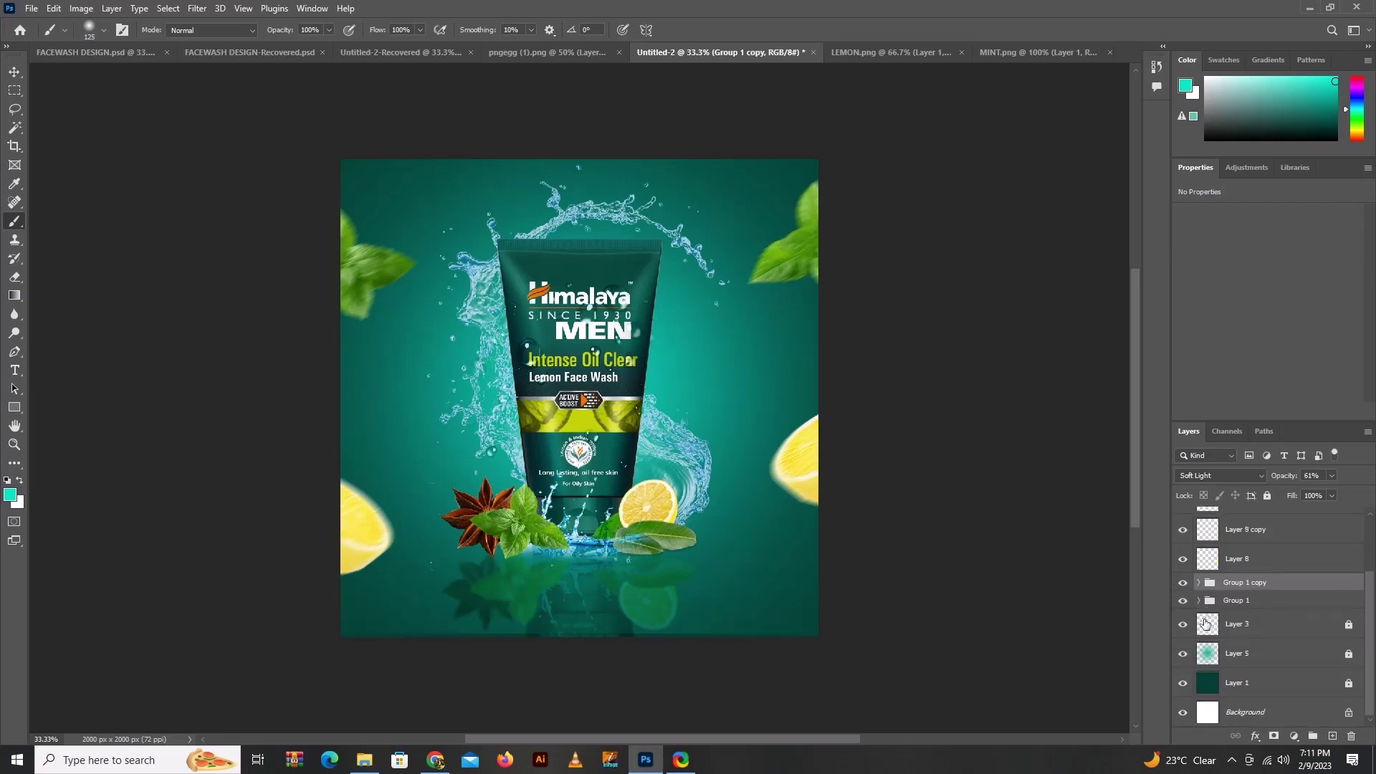
{"action": "left_click", "coordinate": [1184, 625]}
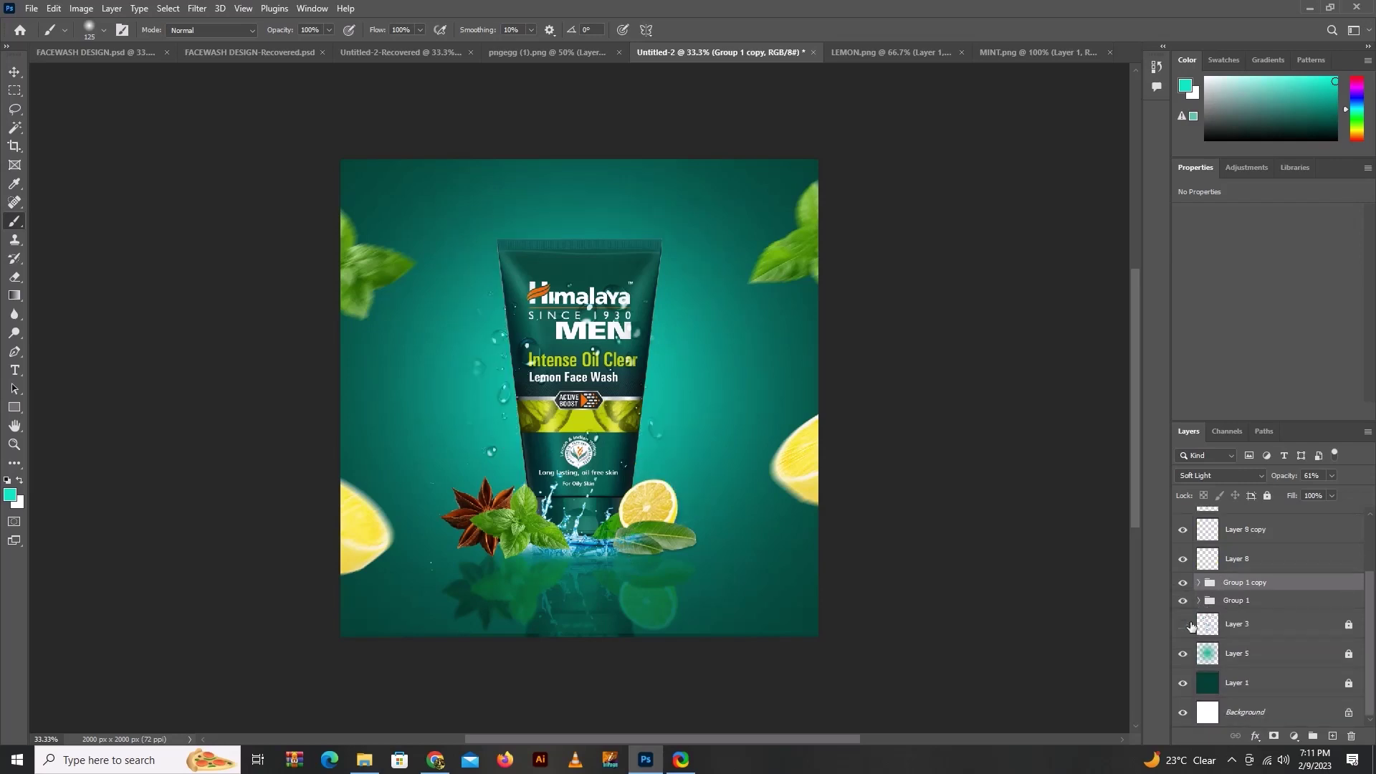
Step: Inside Group 1 copy, toggle the leaf-splash layer and Layer 10 to judge their effect
{"action": "left_click", "coordinate": [1199, 583]}
{"action": "scroll", "coordinate": [1210, 599], "scroll_direction": "down", "scroll_amount": 2}
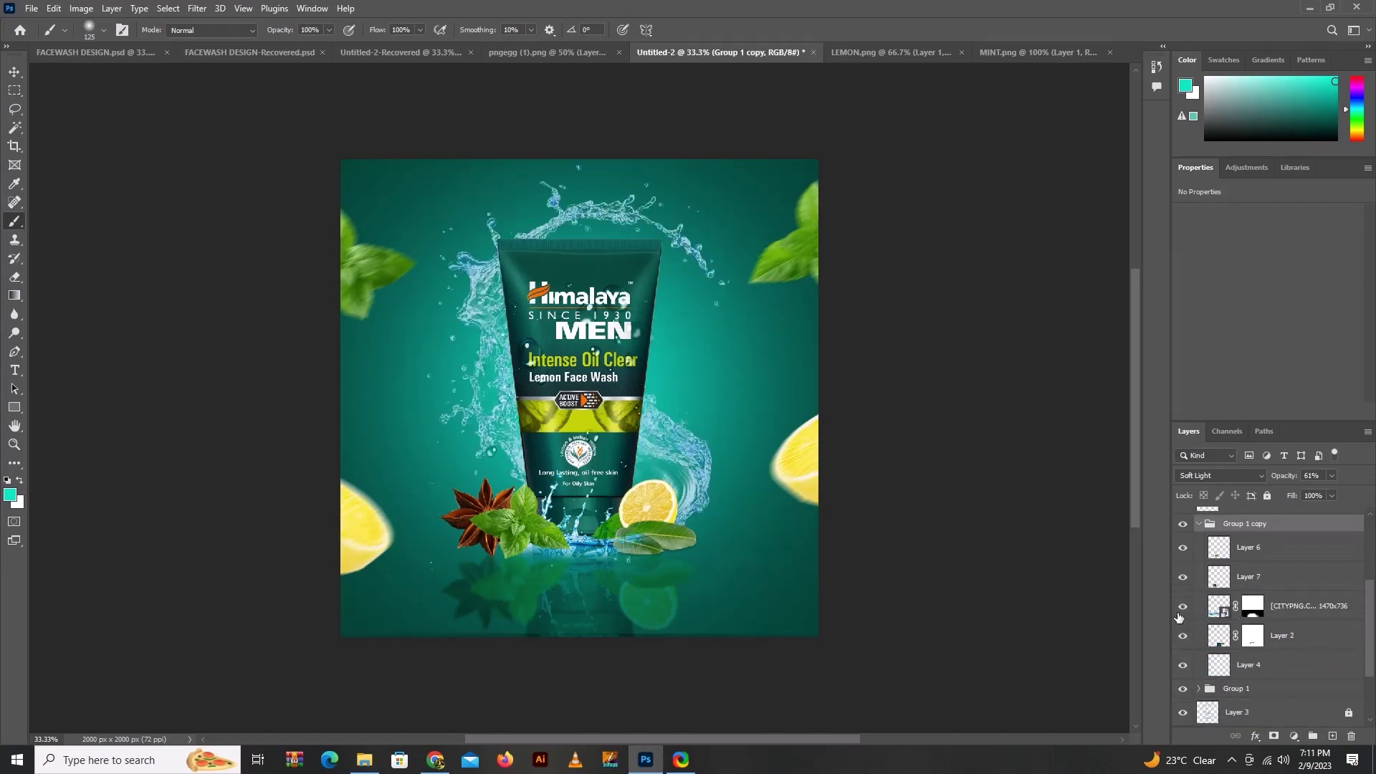
{"action": "left_click", "coordinate": [1179, 613]}
{"action": "left_click", "coordinate": [1179, 613]}
{"action": "scroll", "coordinate": [1233, 642], "scroll_direction": "down", "scroll_amount": 2}
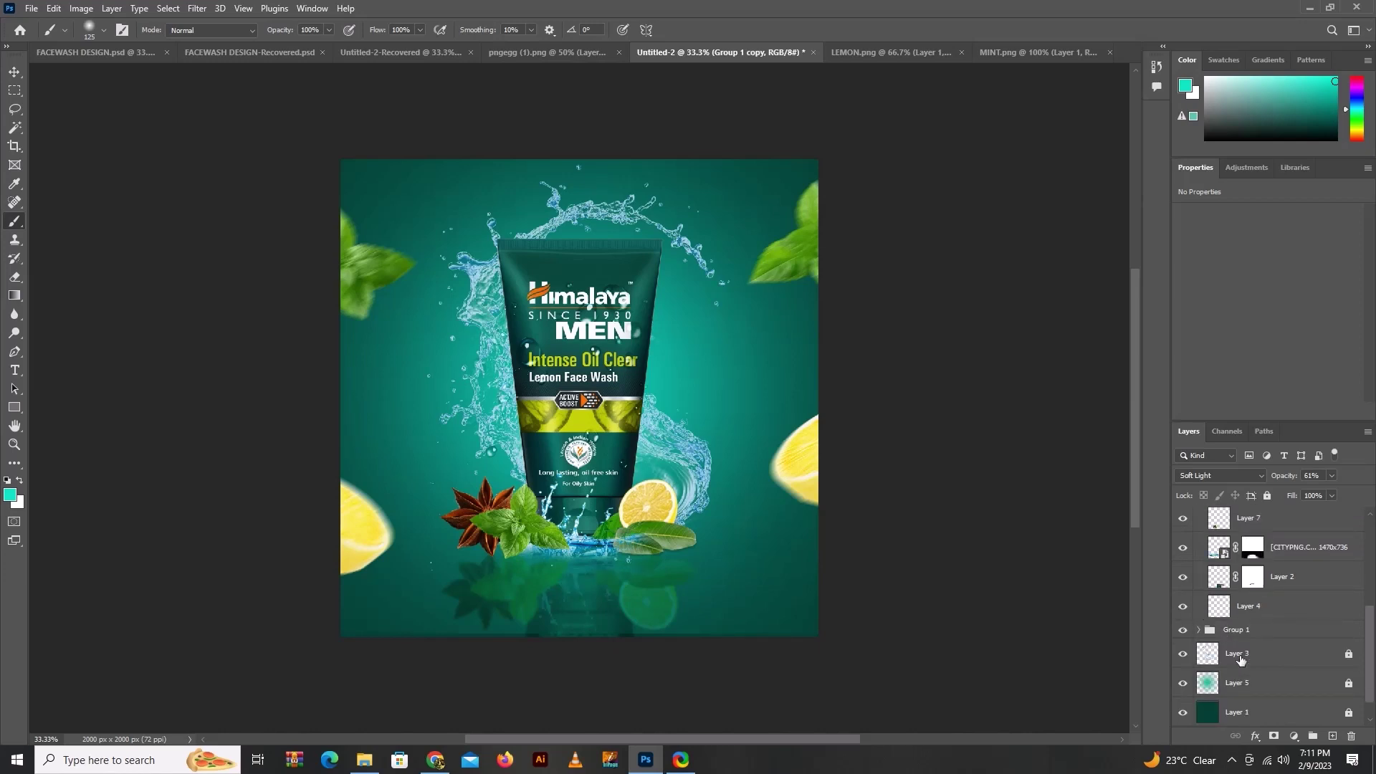
{"action": "scroll", "coordinate": [1219, 656], "scroll_direction": "up", "scroll_amount": 5}
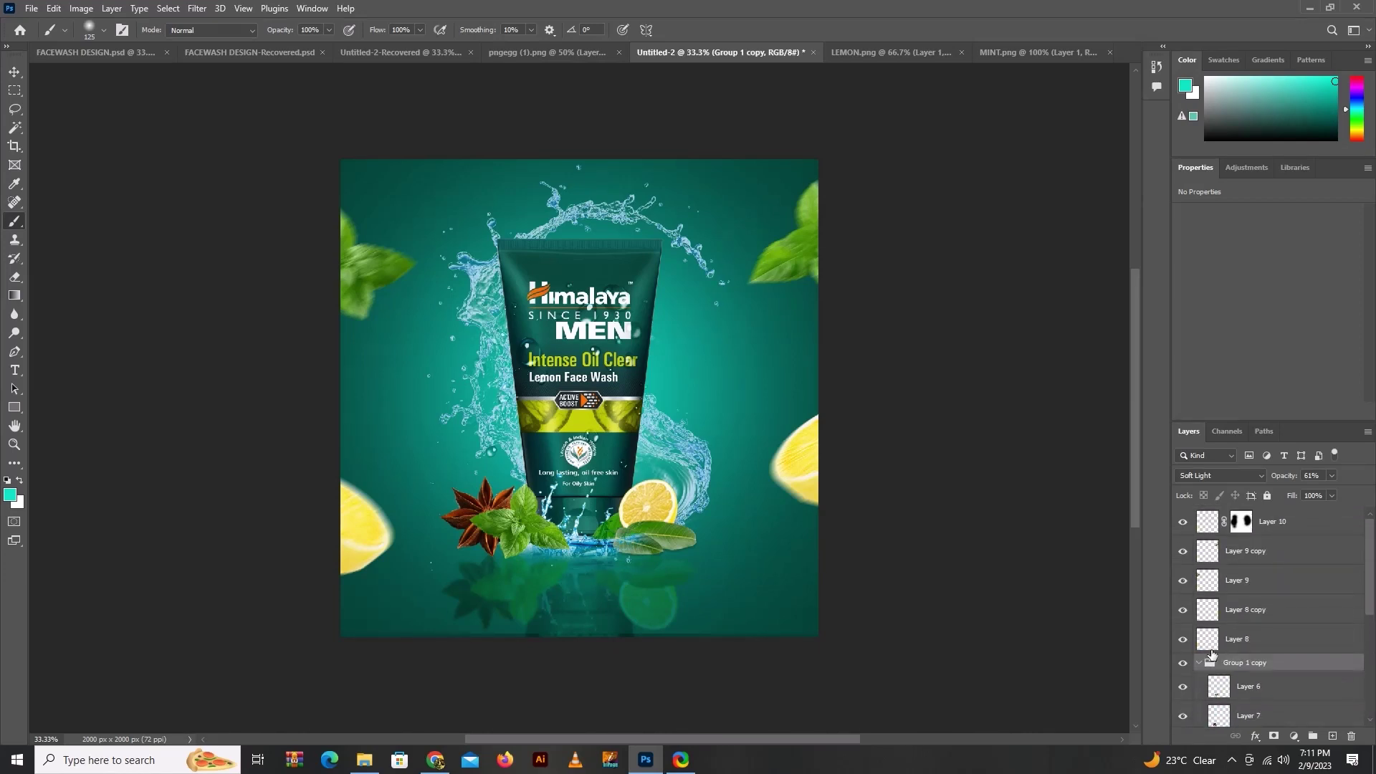
{"action": "scroll", "coordinate": [1251, 690], "scroll_direction": "down", "scroll_amount": 1}
{"action": "scroll", "coordinate": [1250, 690], "scroll_direction": "up", "scroll_amount": 1}
{"action": "left_click", "coordinate": [1181, 523]}
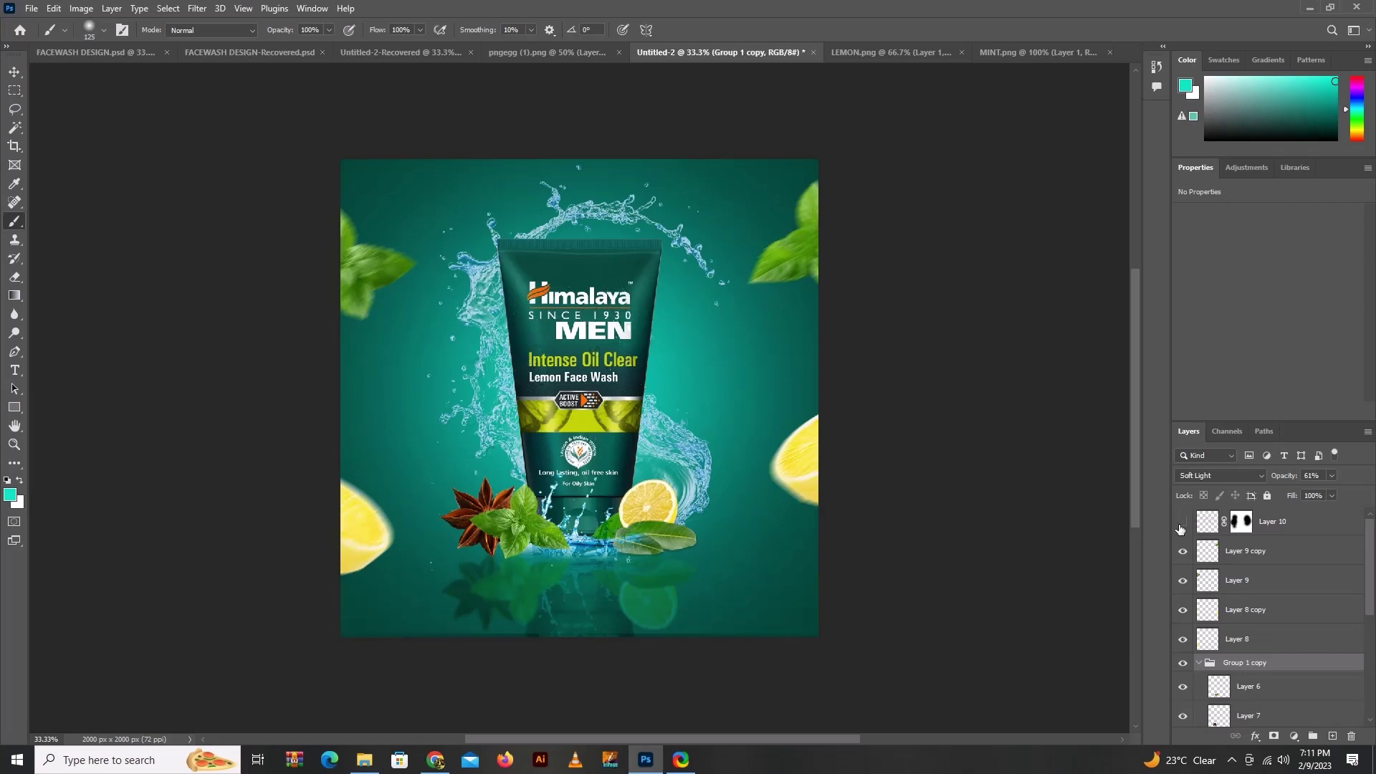
{"action": "left_click", "coordinate": [1183, 552]}
{"action": "scroll", "coordinate": [1191, 649], "scroll_direction": "down", "scroll_amount": 5}
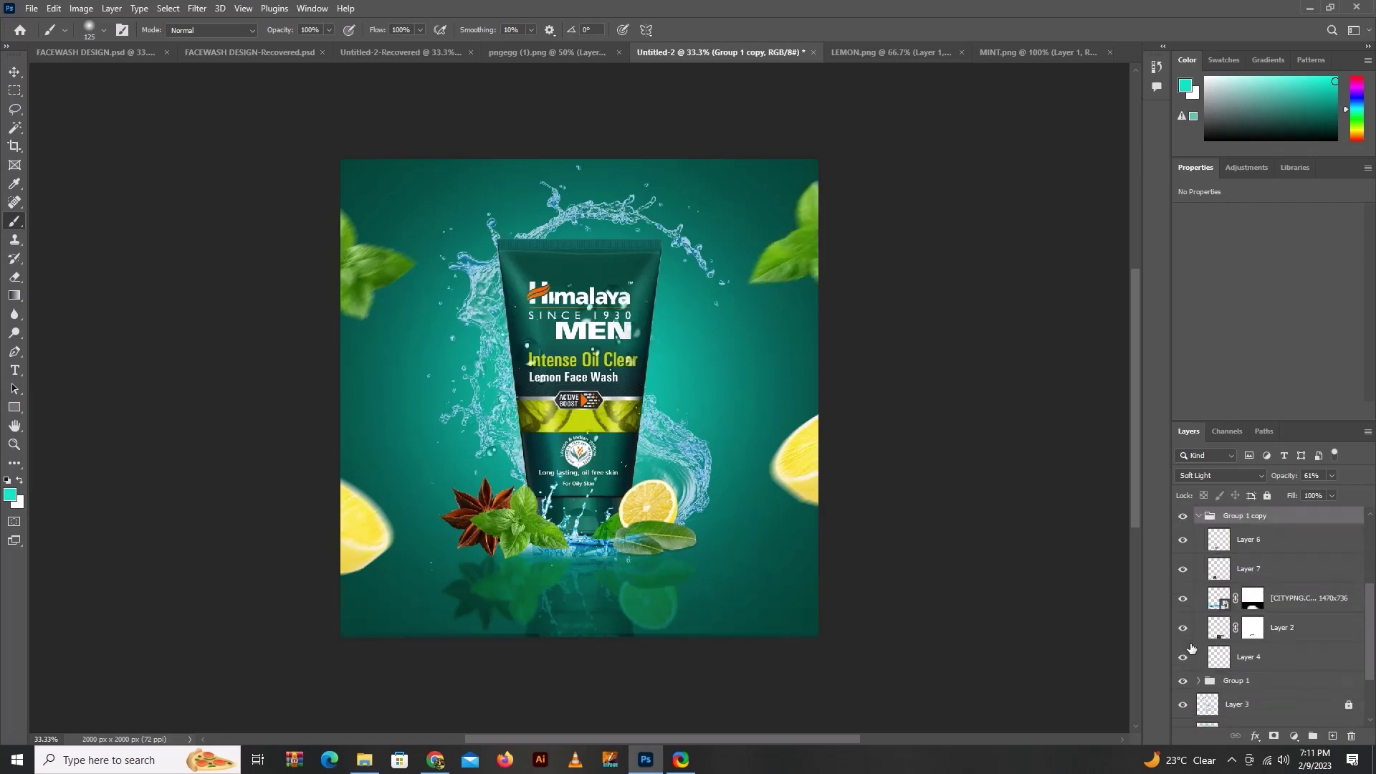
Step: Expand Group 1, hide its leaf-splash layer and select that layer's mask
{"action": "left_click", "coordinate": [1199, 516]}
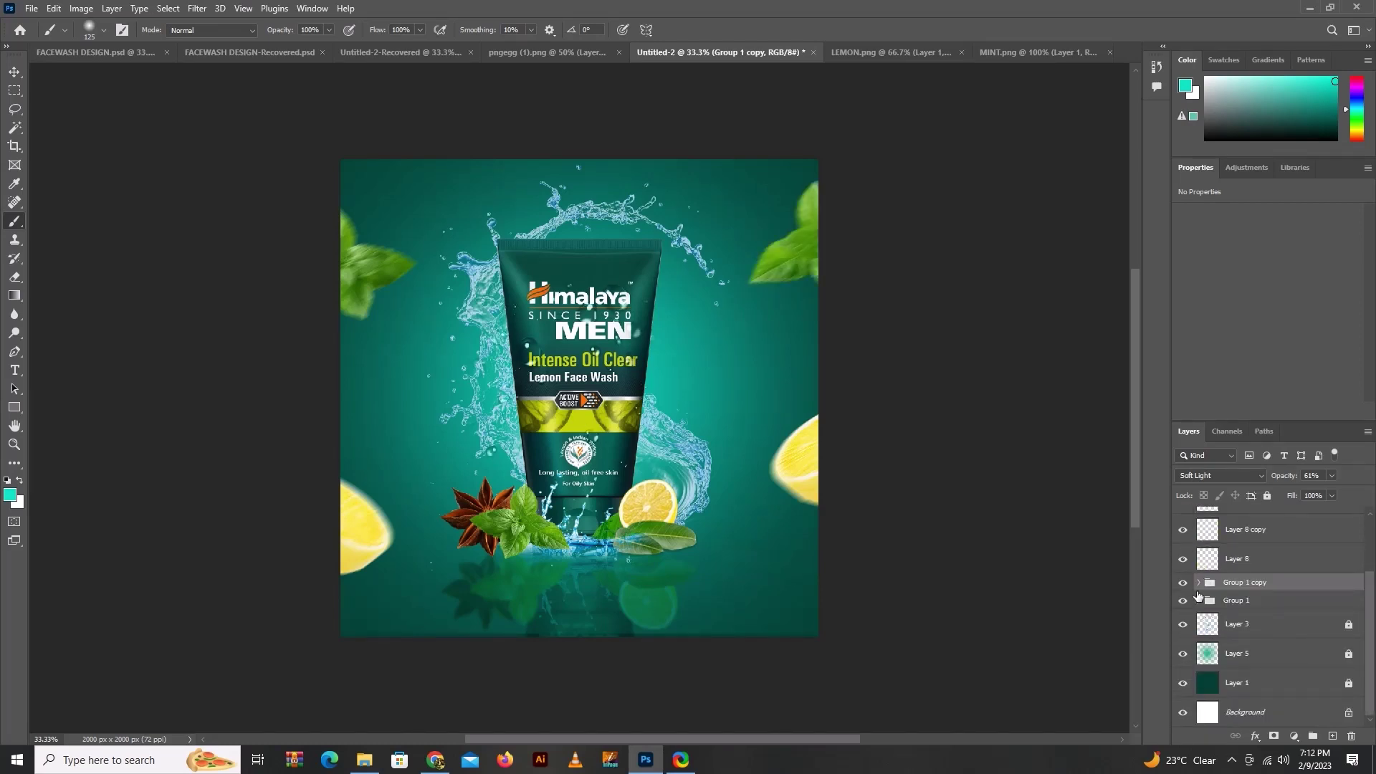
{"action": "left_click", "coordinate": [1200, 600]}
{"action": "scroll", "coordinate": [1291, 649], "scroll_direction": "down", "scroll_amount": 2}
{"action": "left_click", "coordinate": [1183, 625]}
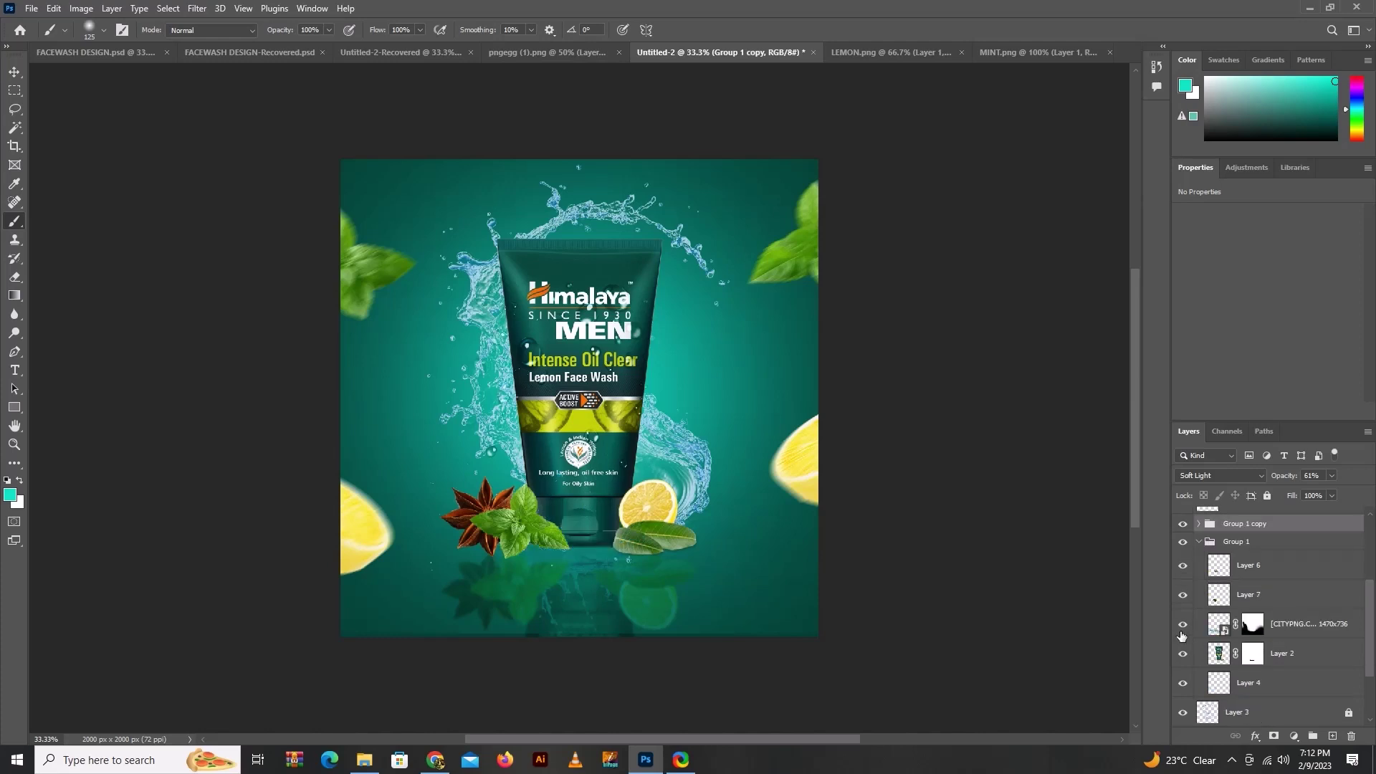
{"action": "left_click", "coordinate": [1253, 623]}
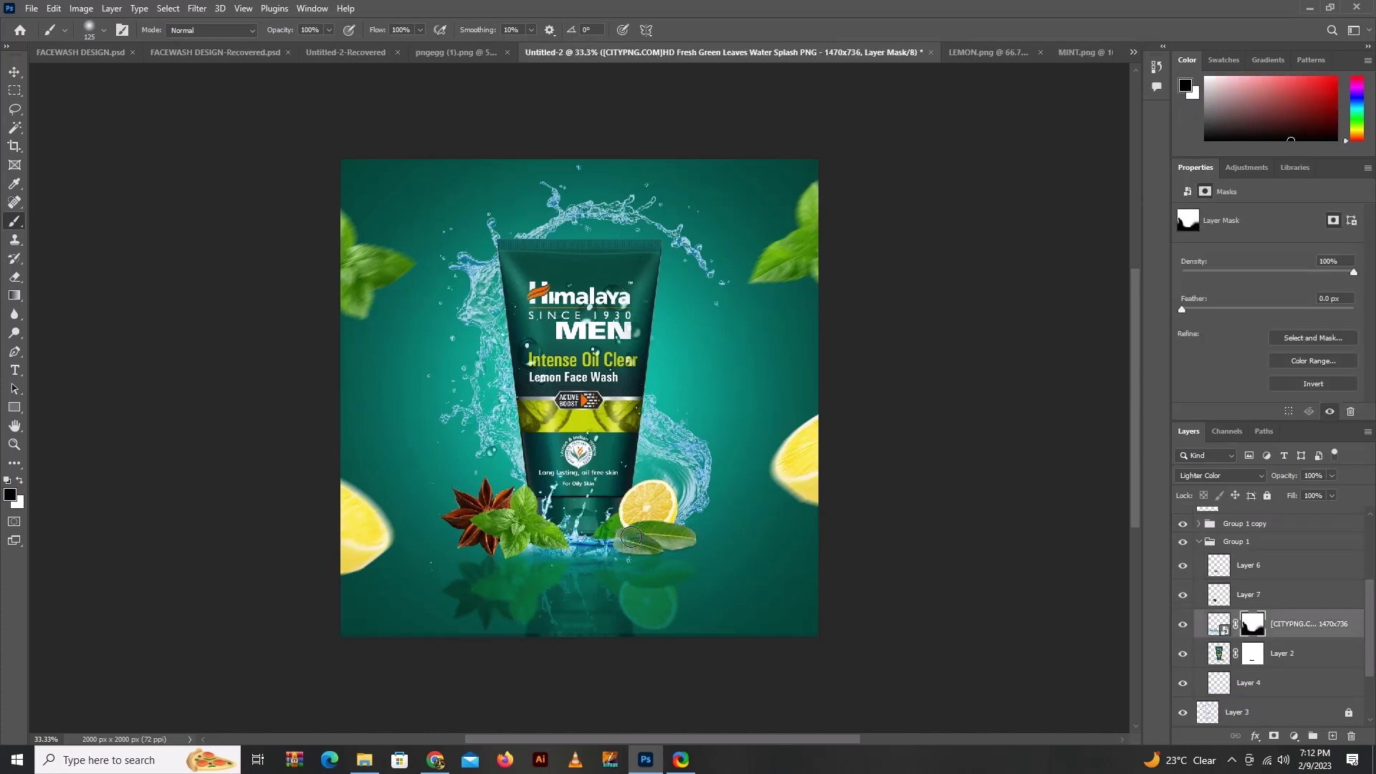
{"action": "left_click", "coordinate": [14, 72]}
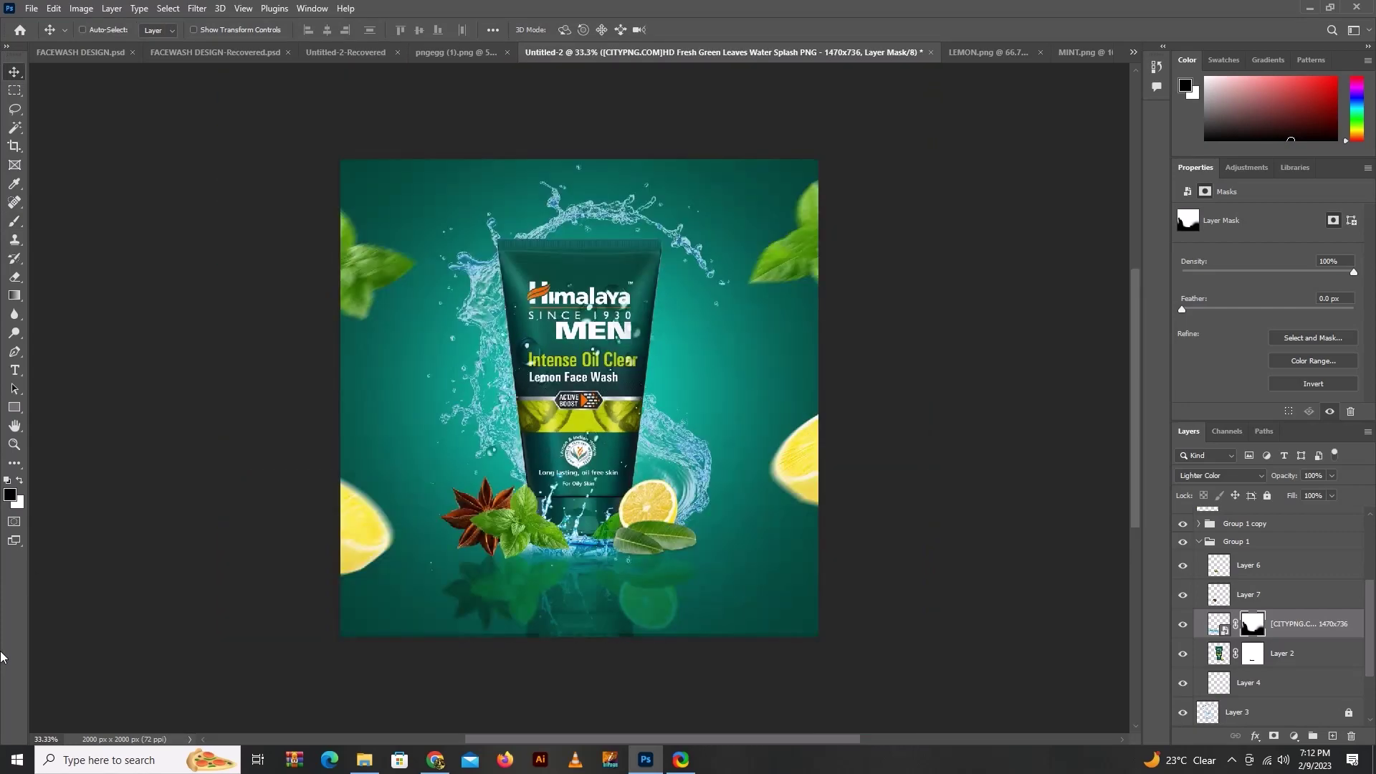
{"action": "left_click", "coordinate": [1238, 682]}
Step: Sample the background's dark teal 04362d as the foreground colour and deselect the canvas
{"action": "key", "text": "ctrl+a"}
{"action": "left_click", "coordinate": [15, 188]}
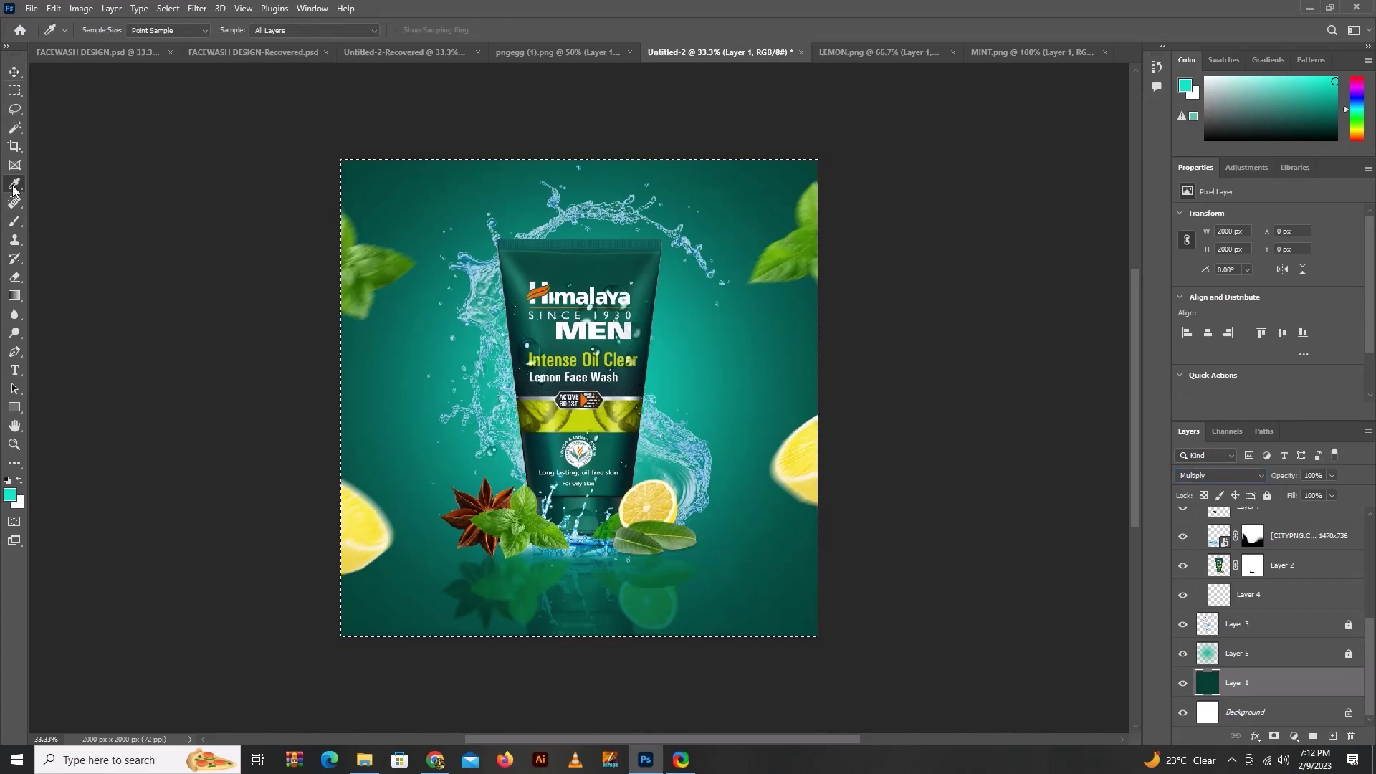
{"action": "left_click", "coordinate": [372, 175]}
{"action": "left_click", "coordinate": [14, 71]}
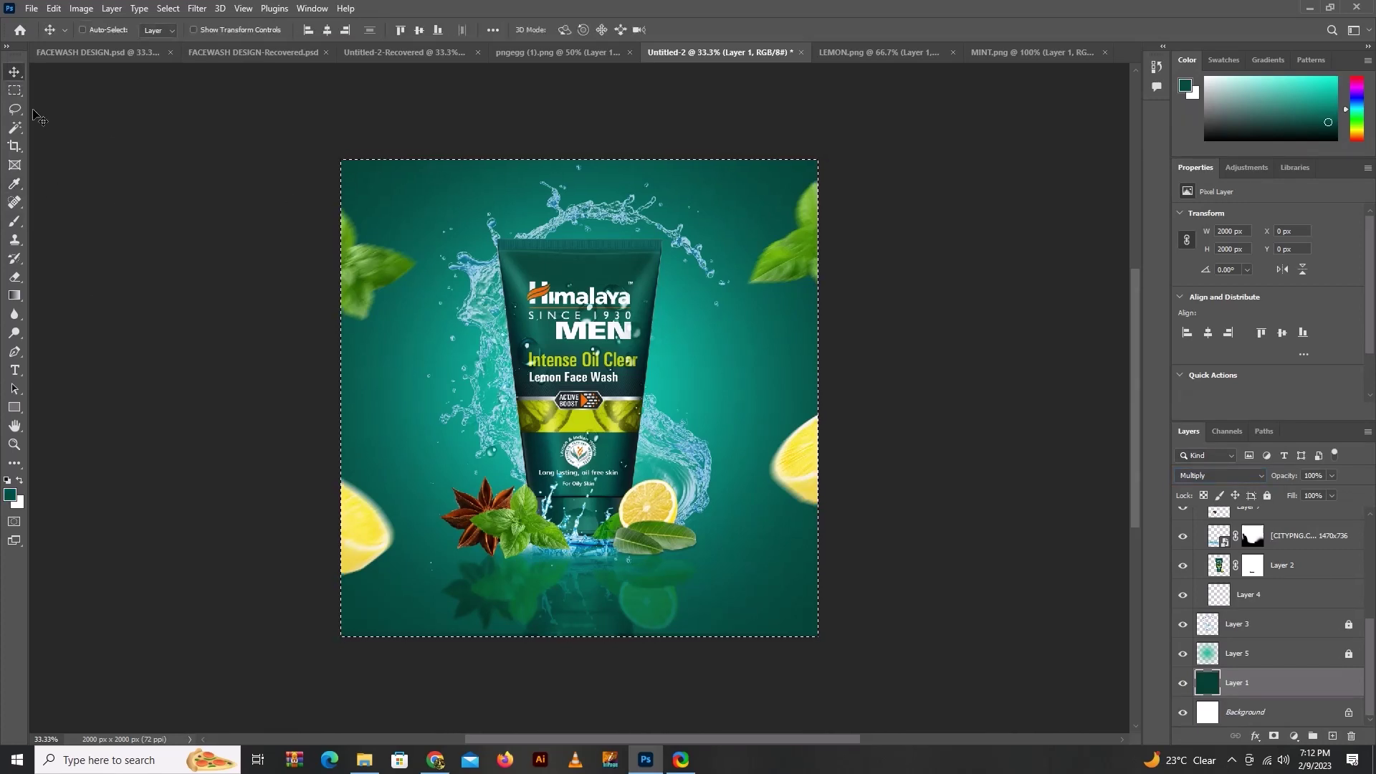
{"action": "left_click", "coordinate": [12, 497]}
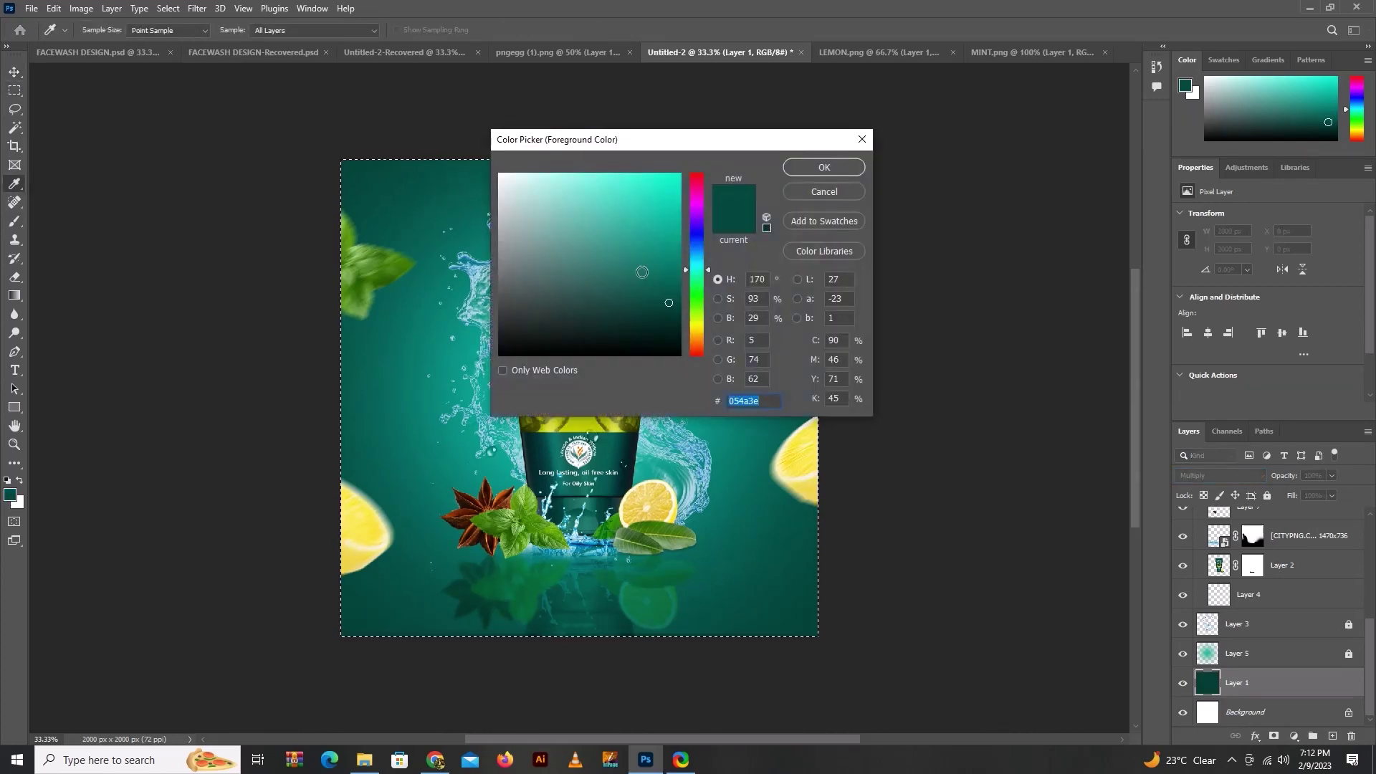
{"action": "left_click", "coordinate": [824, 167]}
{"action": "key", "text": "ctrl+d"}
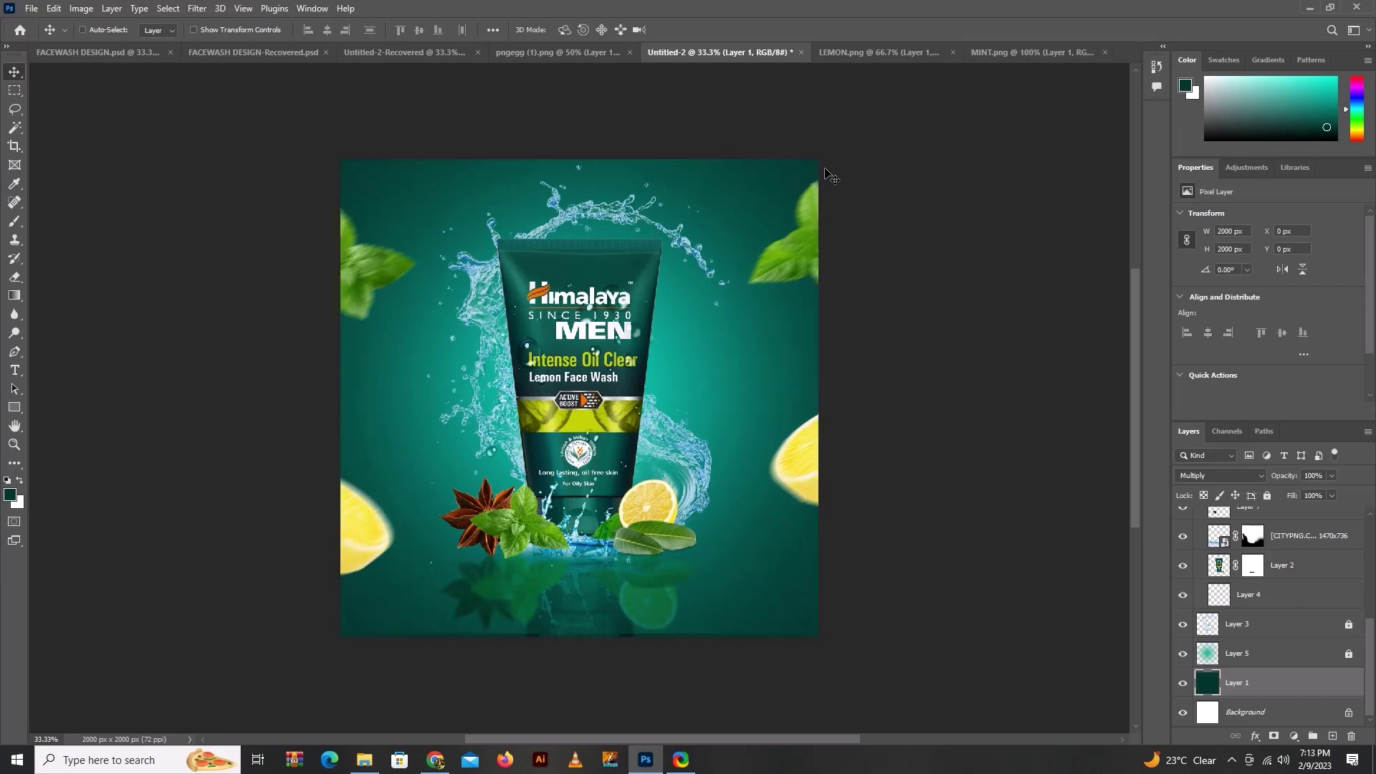
{"action": "left_click", "coordinate": [32, 8]}
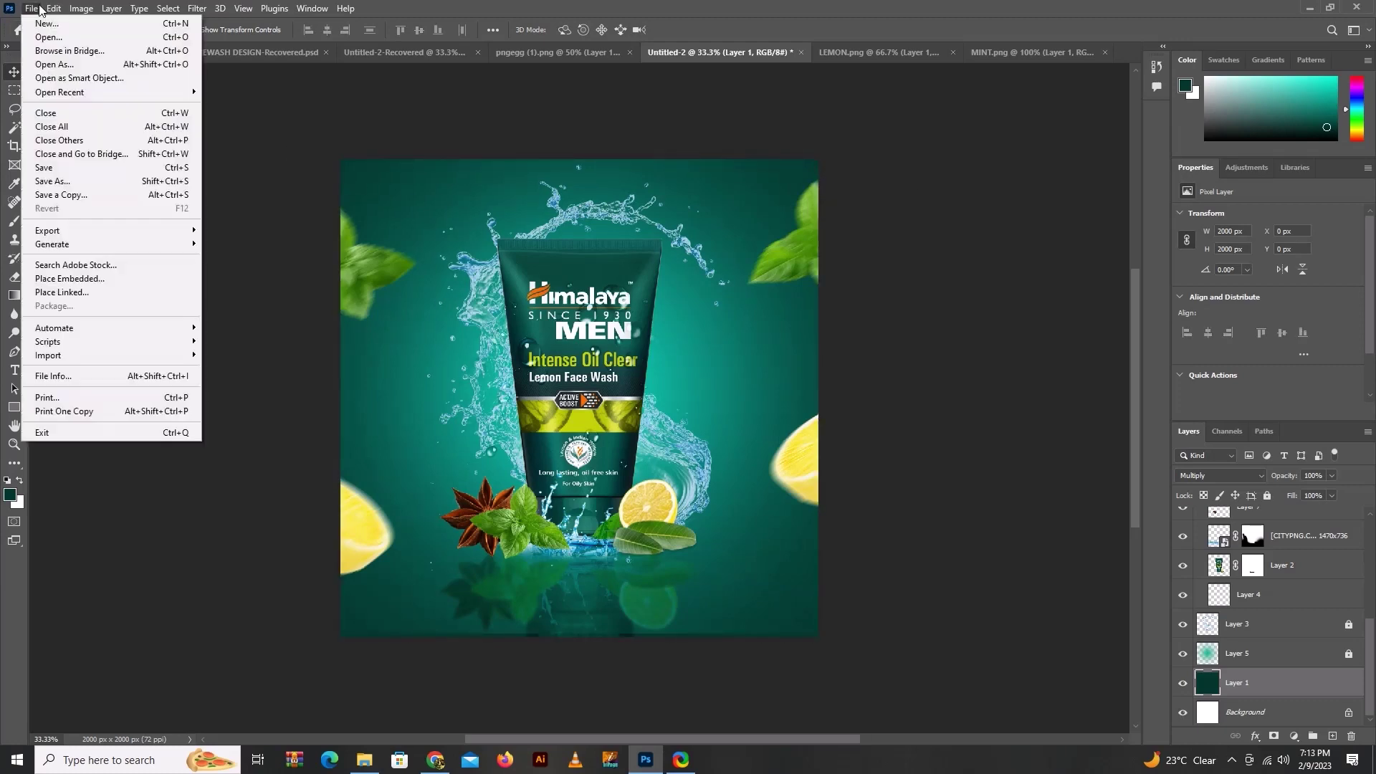